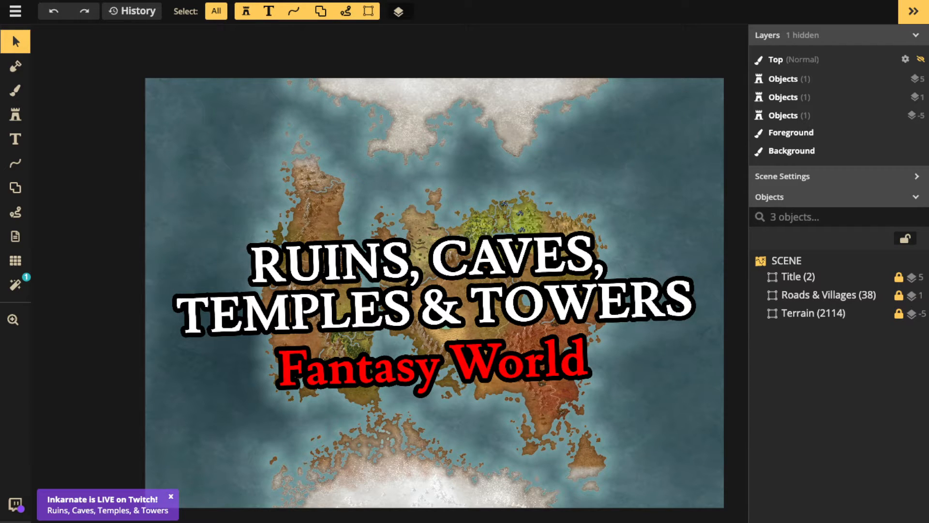
Delete the Title group from the scene
left_click(796, 277)
key("Delete")
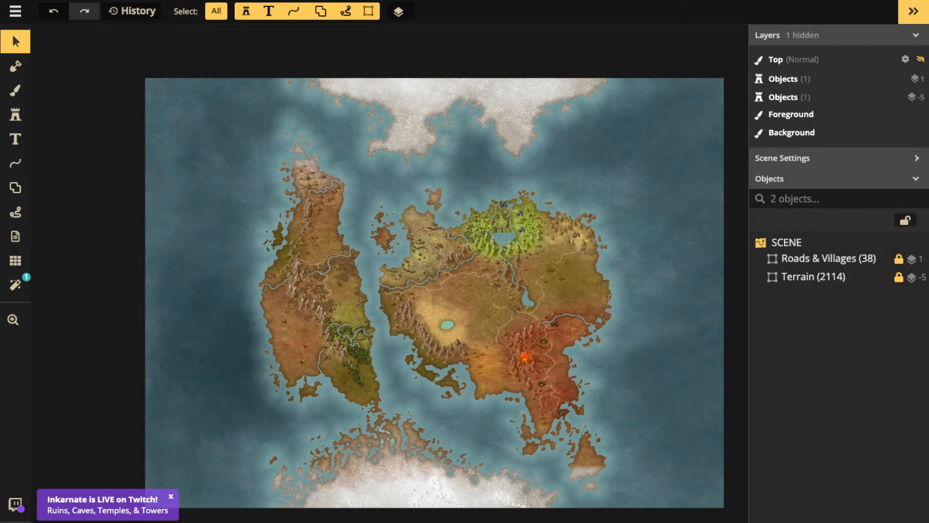
Examine the eastern continent's mountains, lake, villages, roads and craters for suitable places to add ruins
scroll(441, 275, "up", 2)
scroll(441, 276, "up", 1)
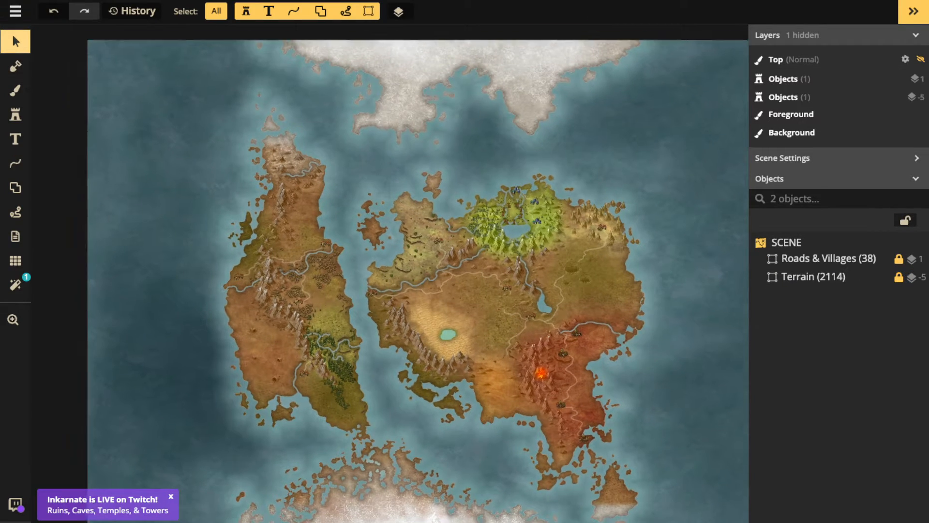
scroll(519, 283, "up", 4)
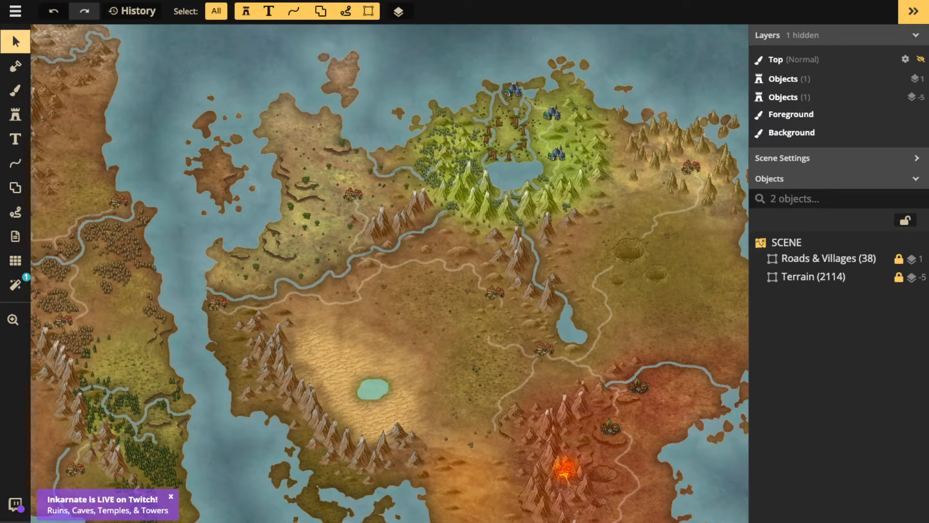
scroll(385, 222, "up", 3)
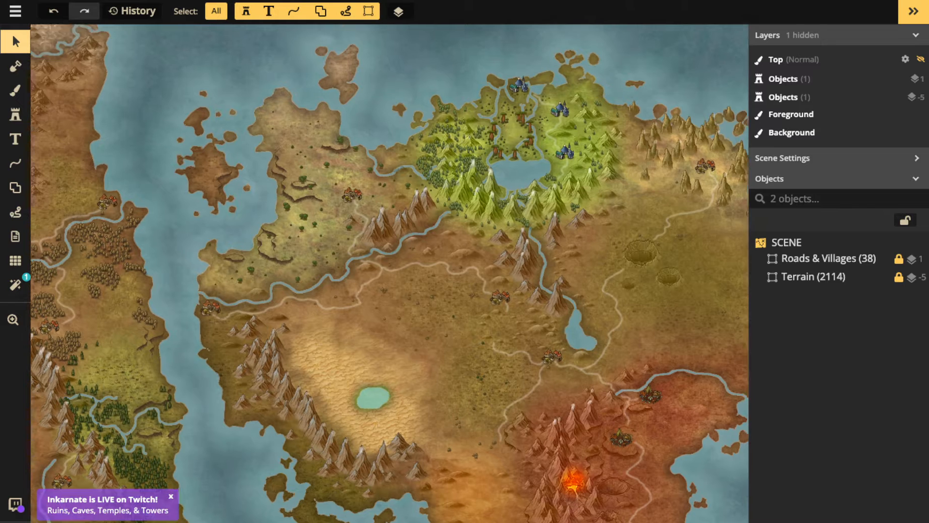
left_click_drag(385, 222, 375, 267)
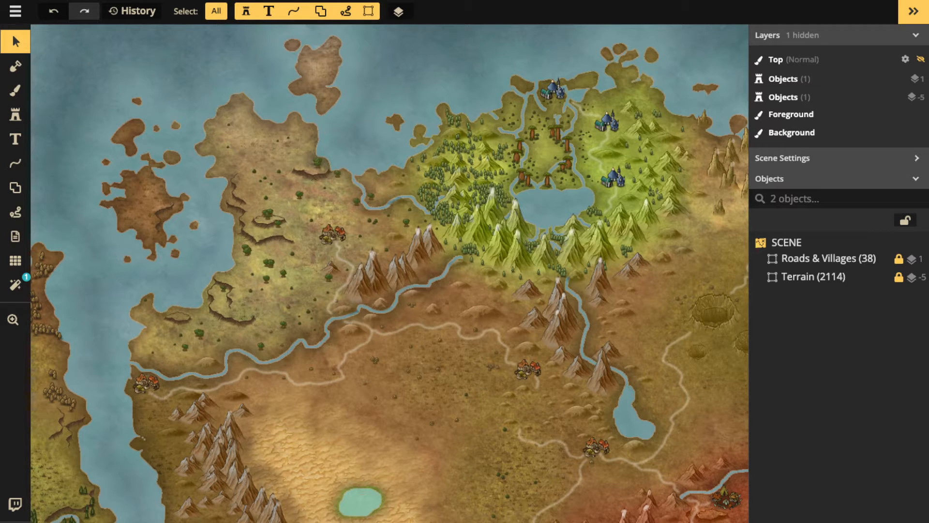
left_click_drag(440, 291, 429, 313)
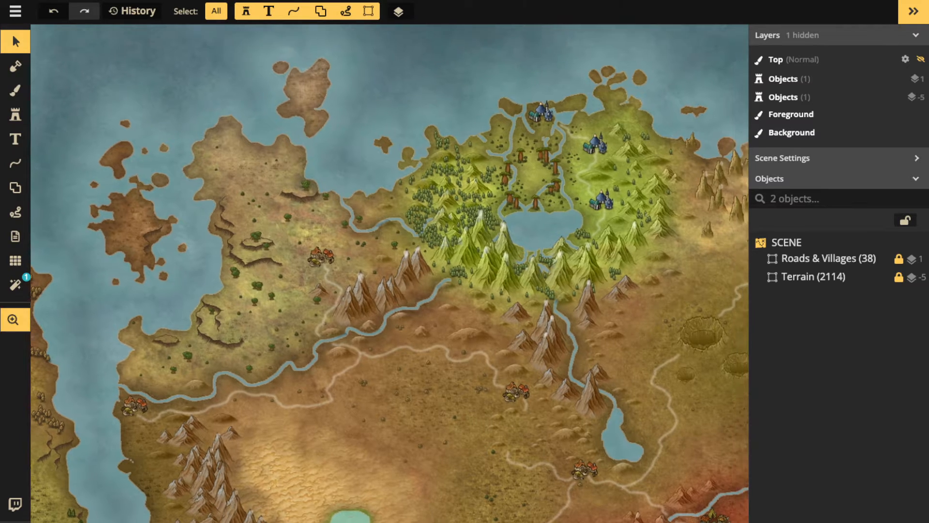
scroll(429, 313, "up", 2)
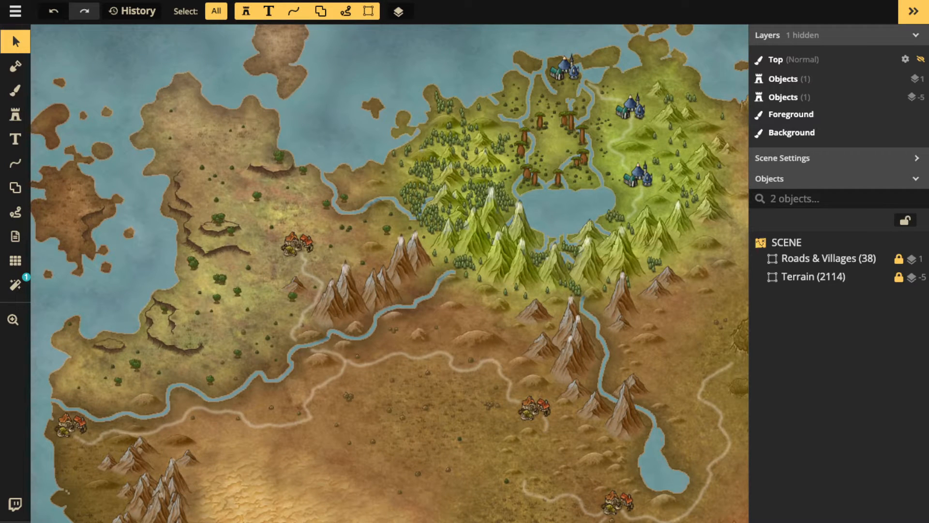
scroll(471, 276, "up", 4)
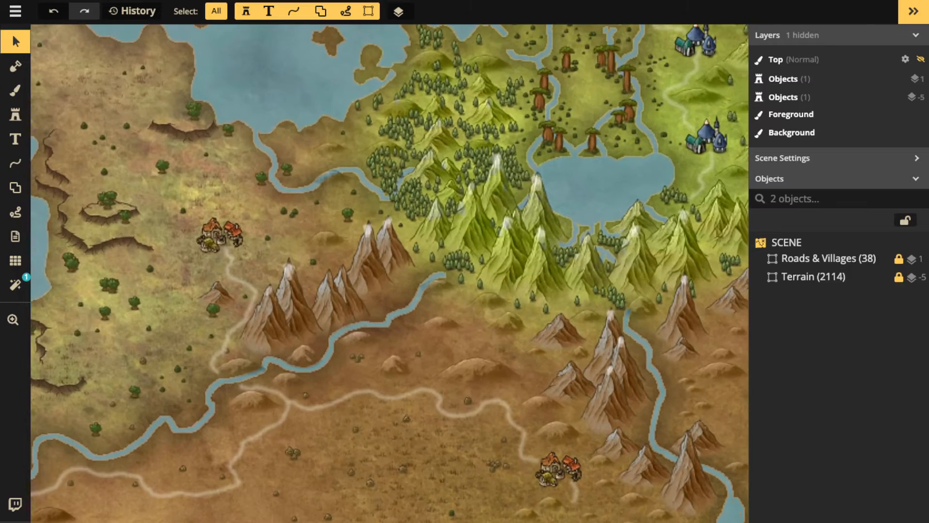
left_click_drag(566, 293, 304, 248)
scroll(407, 256, "down", 2)
scroll(406, 257, "down", 2)
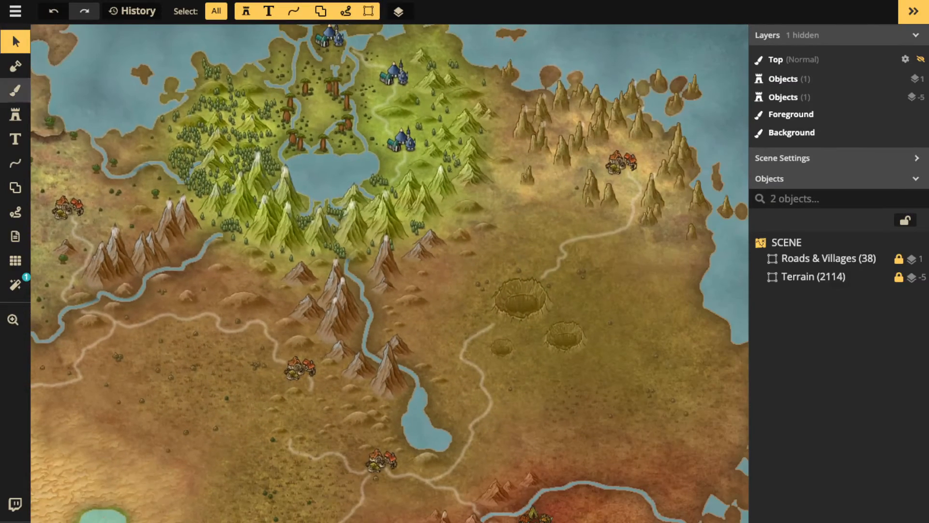
Search the Fantasy World stamp catalog for "ruin" and choose the grey standing-stone Ruins stamp from POI Icons
left_click(15, 115)
left_click(72, 85)
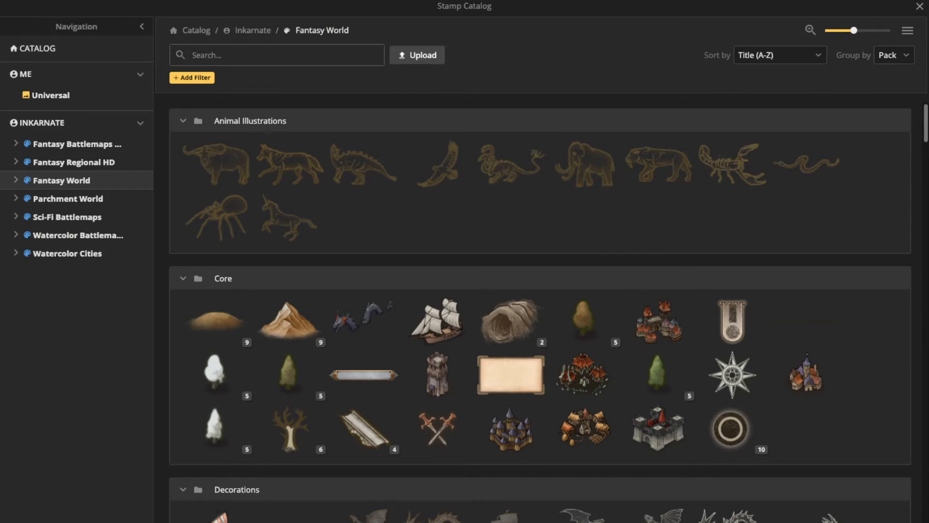
type("ruin")
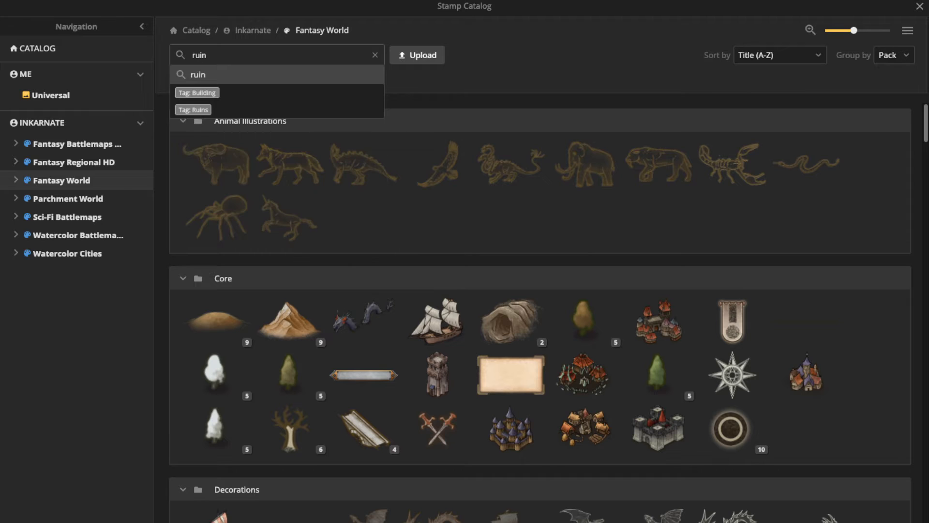
key("Return")
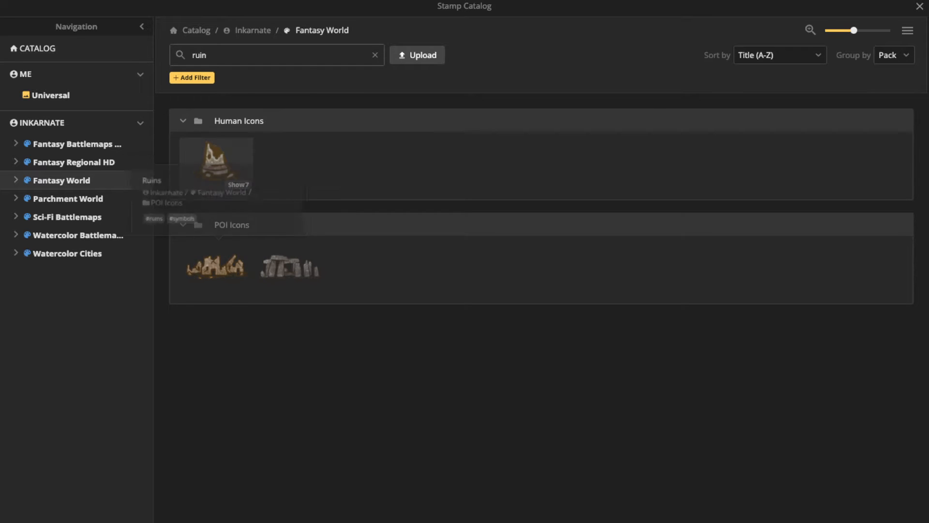
left_click(239, 184)
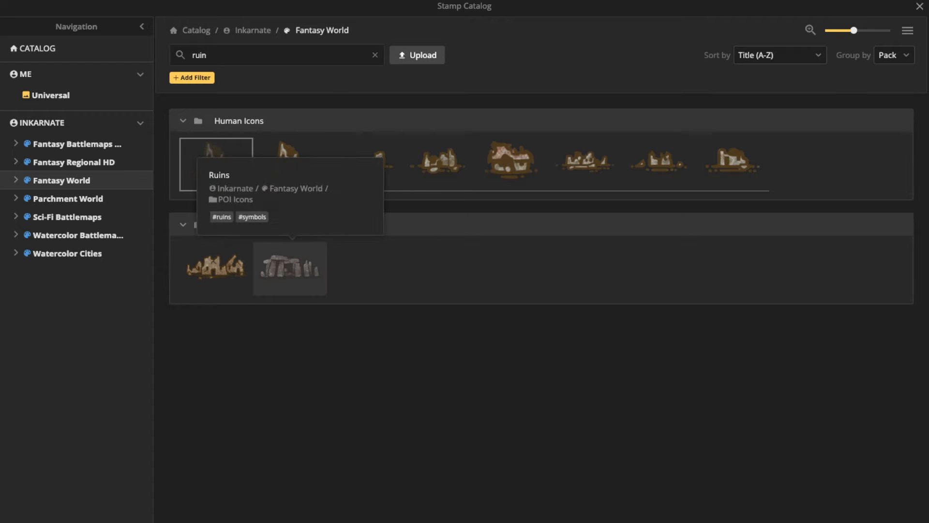
left_click(290, 268)
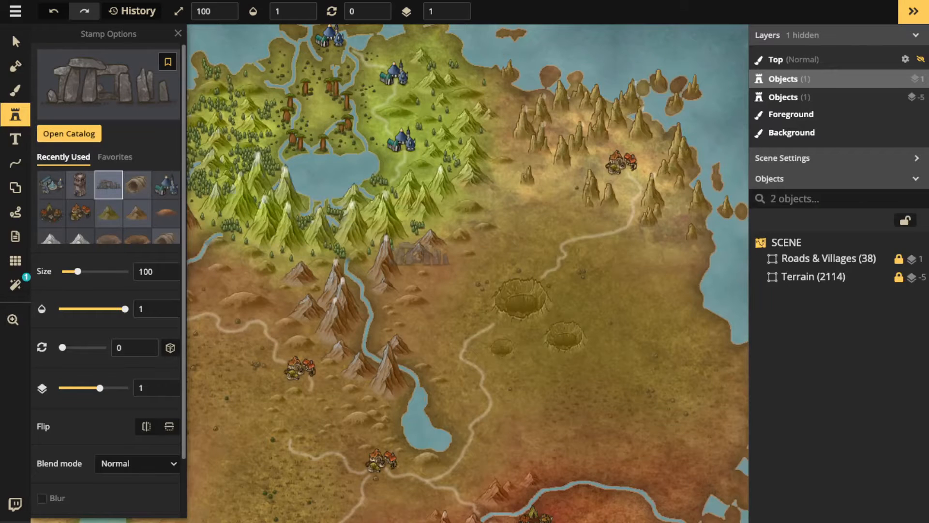
Place the standing-stone ruins at size 50 in the lake of the green mountain region
scroll(428, 255, "down", 3)
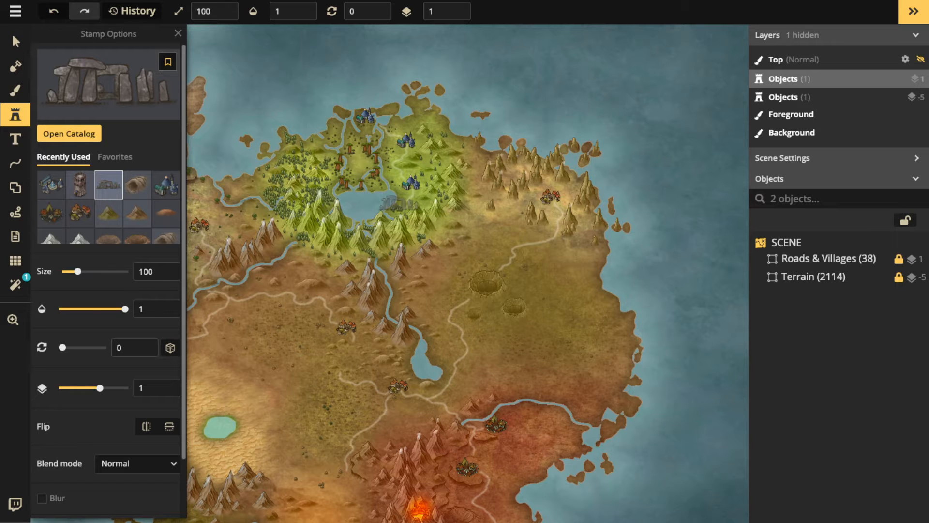
scroll(334, 261, "up", 3)
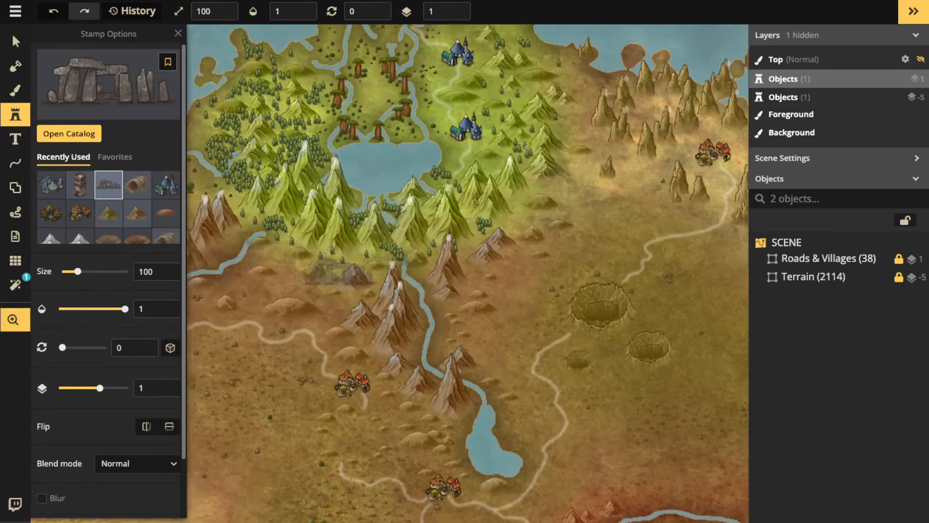
left_click_drag(389, 154, 422, 220)
scroll(419, 227, "up", 4)
scroll(419, 237, "down", 5)
left_click(419, 239)
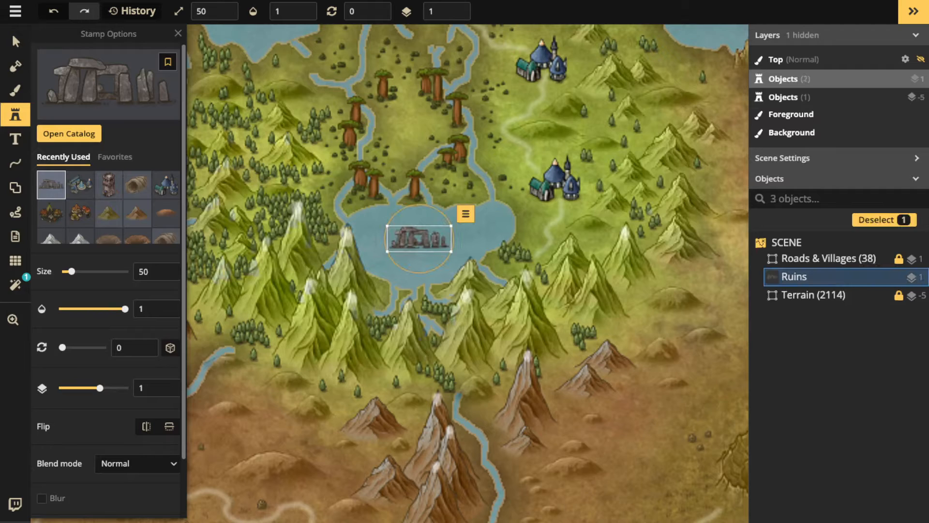
Select the ruins in the lake, nudge their position and set their blend mode to Luminosity
left_click(16, 41)
scroll(384, 208, "down", 2)
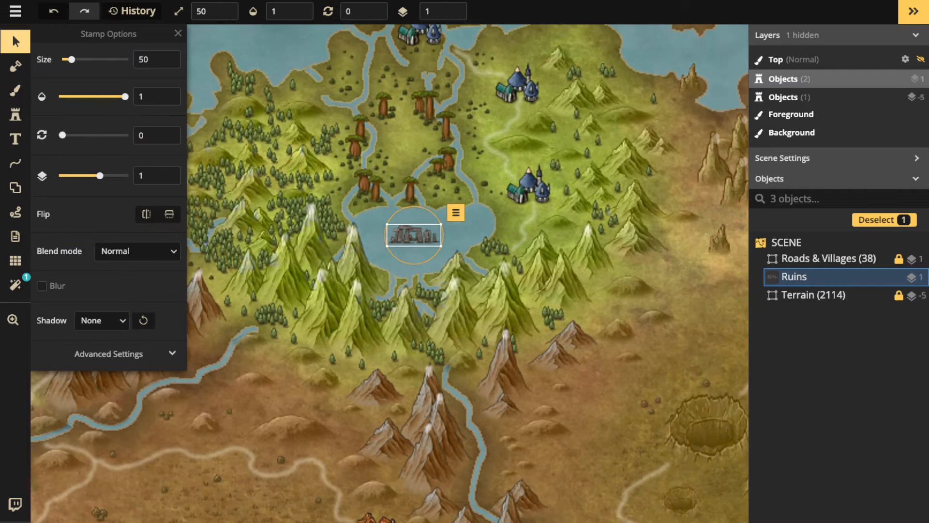
left_click_drag(414, 235, 417, 235)
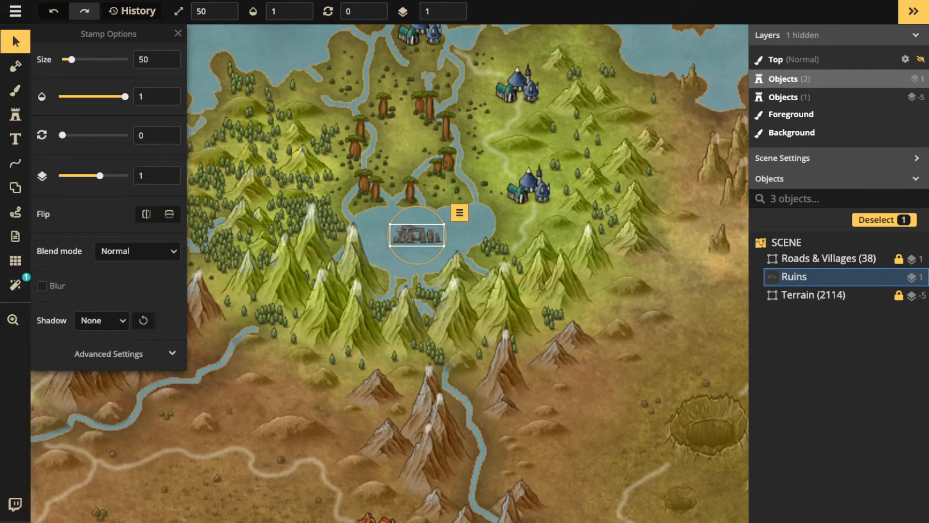
left_click(137, 250)
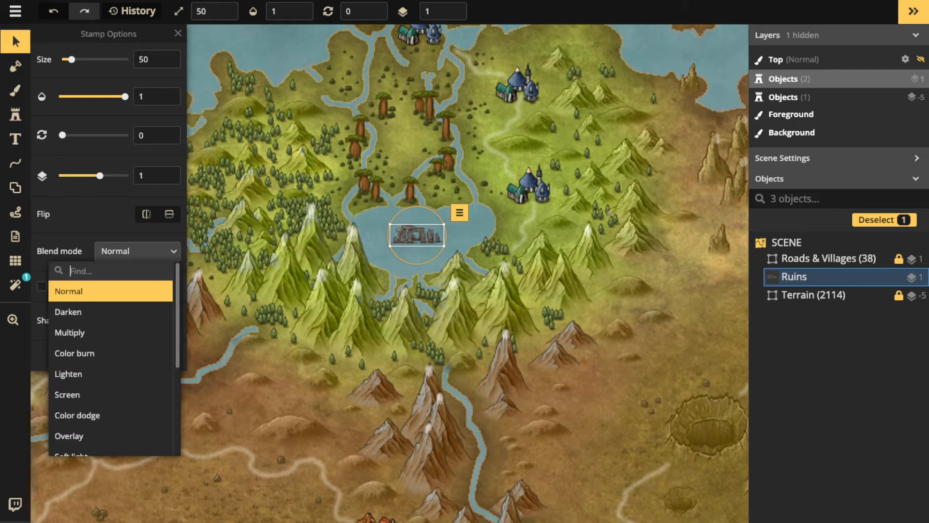
scroll(110, 414, "down", 2)
scroll(110, 414, "down", 2)
left_click(110, 445)
left_click_drag(417, 234, 417, 237)
Lower the ruins' contrast to 46 in the advanced color settings and nudge them slightly within the lake
left_click(108, 353)
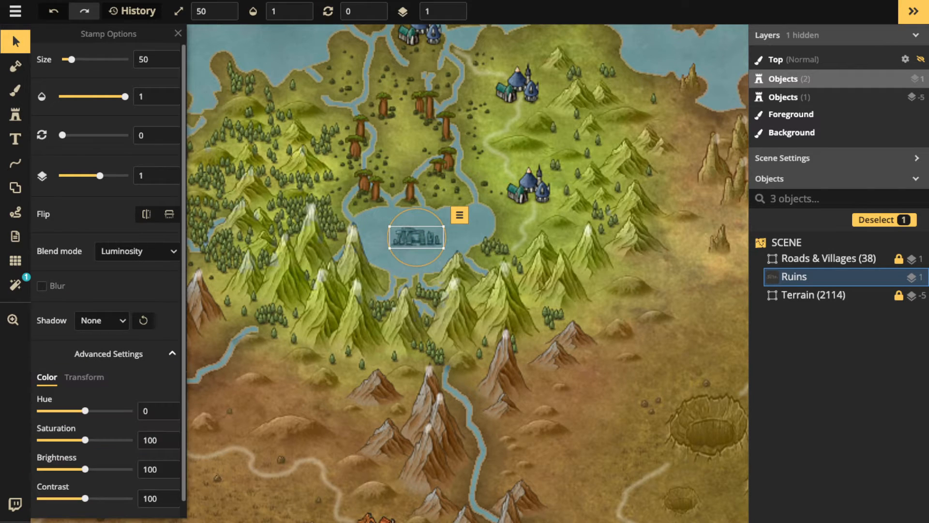
left_click_drag(85, 497, 59, 498)
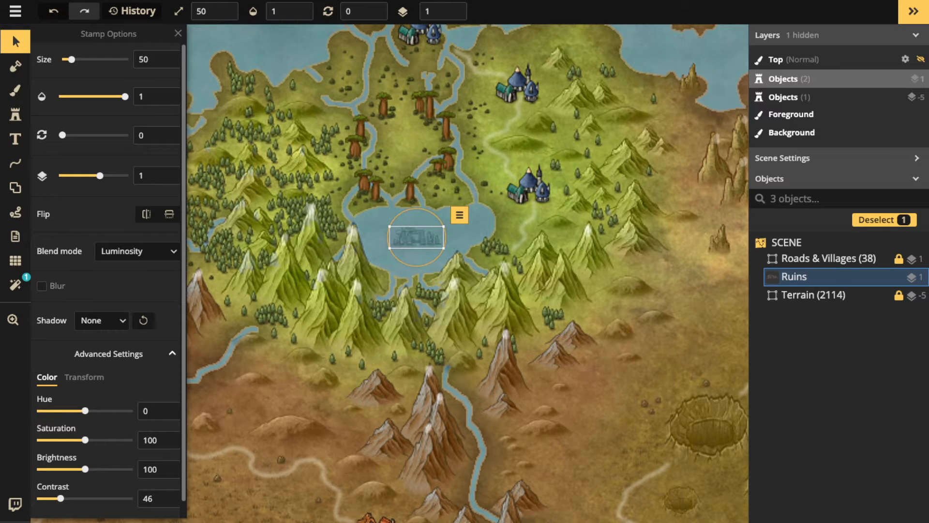
left_click_drag(417, 237, 418, 238)
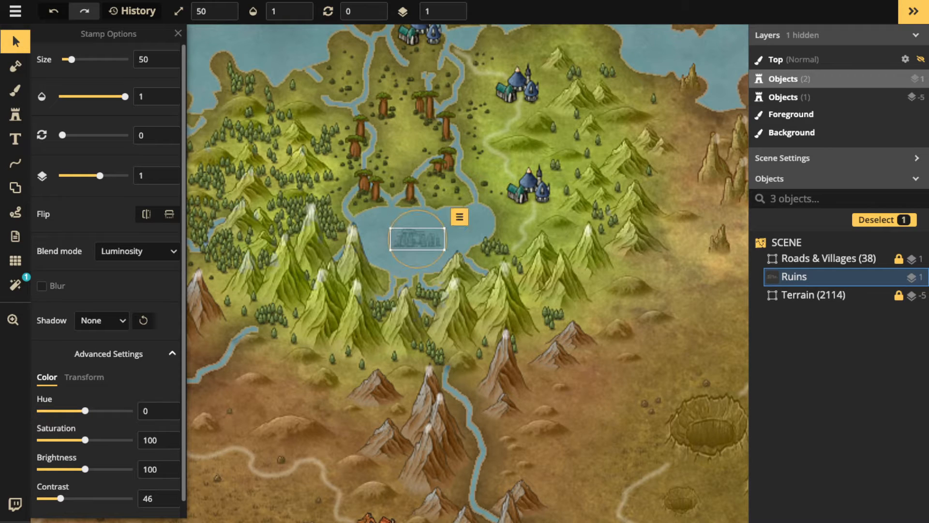
Undo the ruins' contrast, blend mode and position changes and move them into the clearing north of the lake
key("ctrl+z")
key("ctrl+z")
key("ctrl+z")
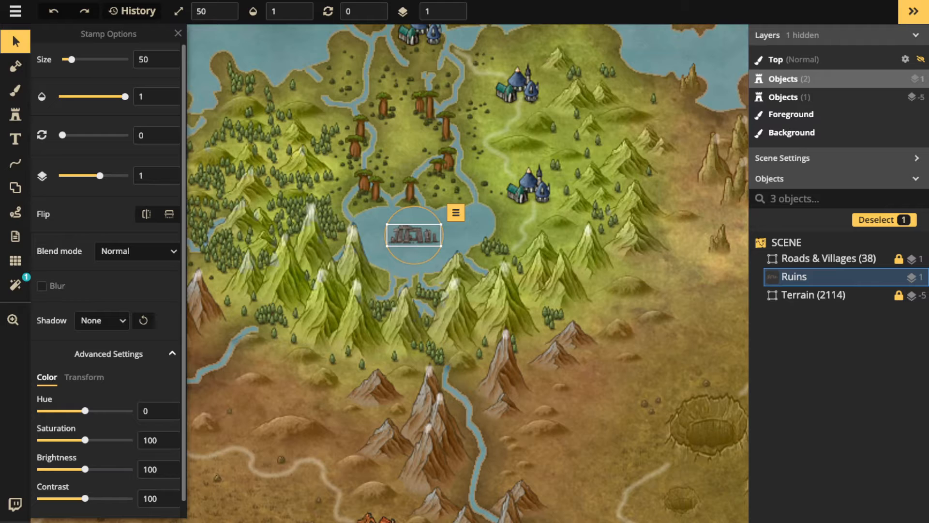
key("ctrl+z")
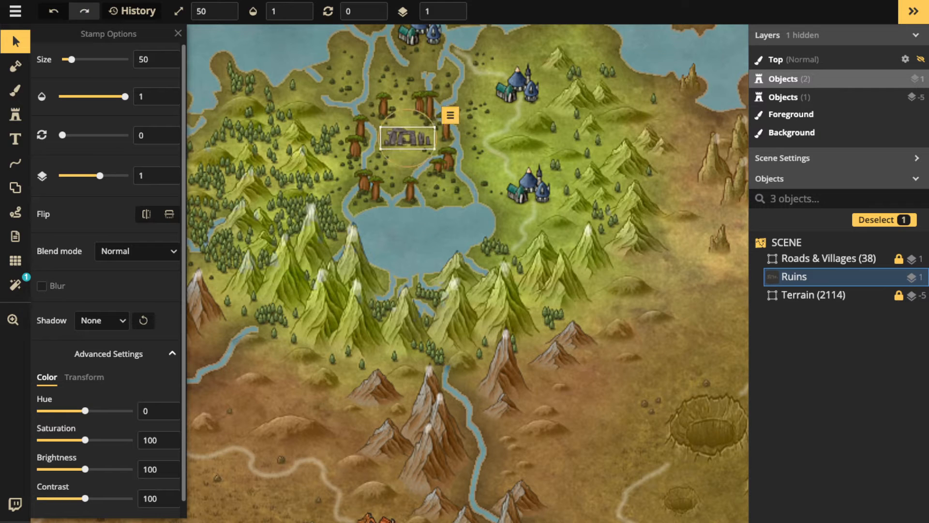
key("ctrl+z")
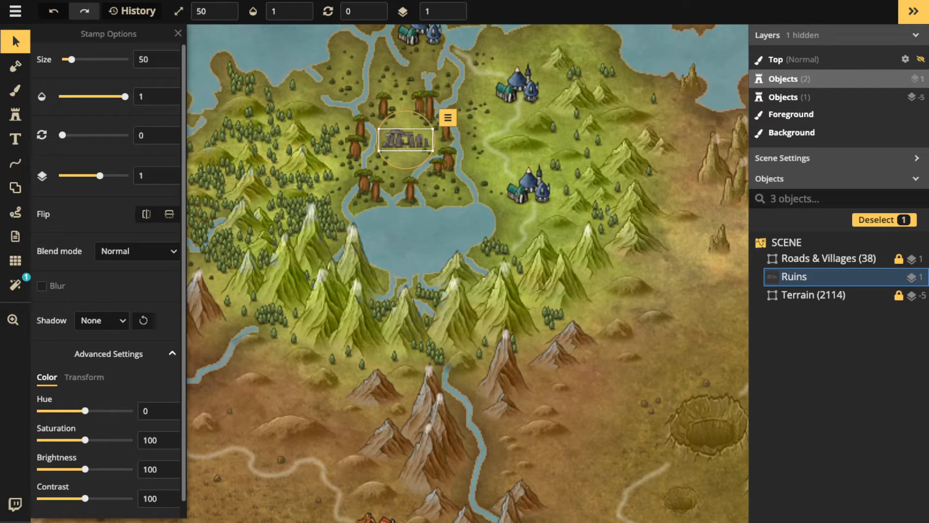
Move the ruins to the eastern edge of the green mountains and set their size to 40
left_click_drag(395, 146, 618, 104)
scroll(615, 120, "up", 2)
scroll(622, 114, "up", 3)
scroll(622, 106, "down", 2)
scroll(600, 109, "down", 4)
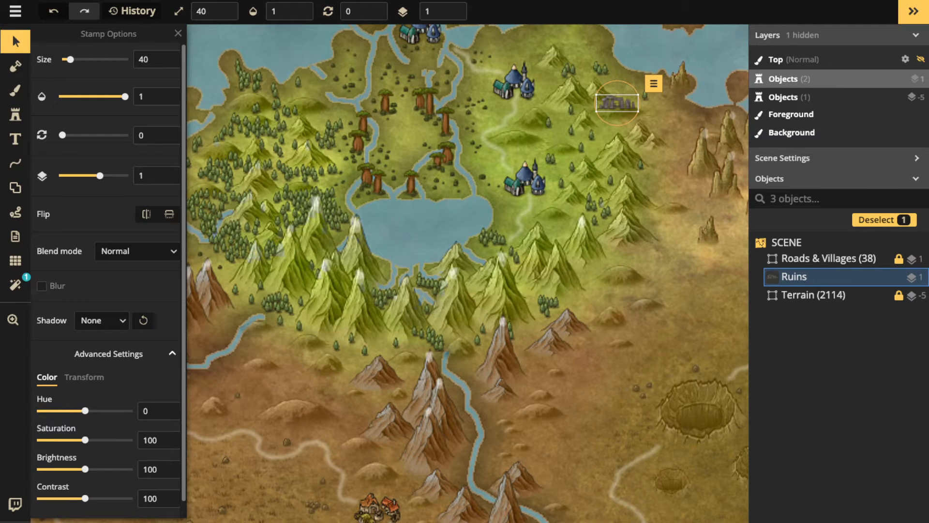
scroll(578, 205, "down", 2)
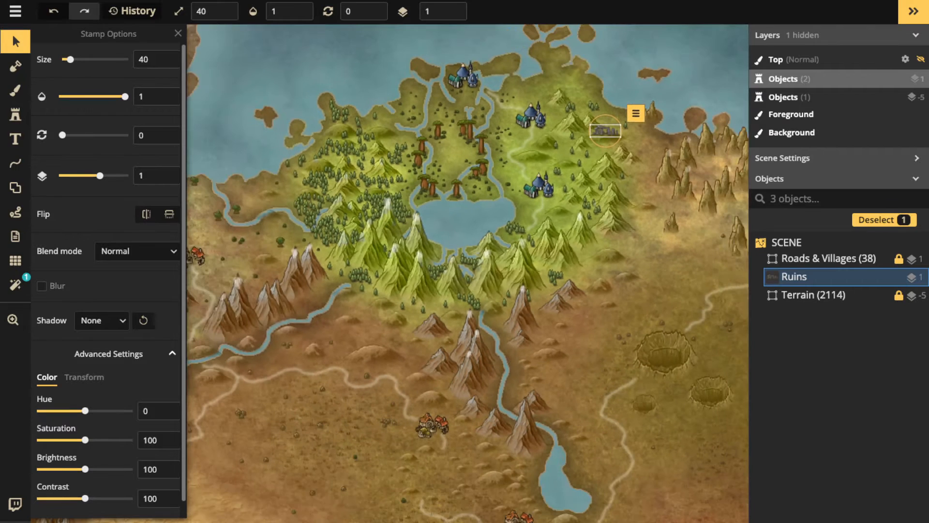
Move the ruins past the craters to the grassy plain east of the desert
left_click_drag(604, 130, 621, 209)
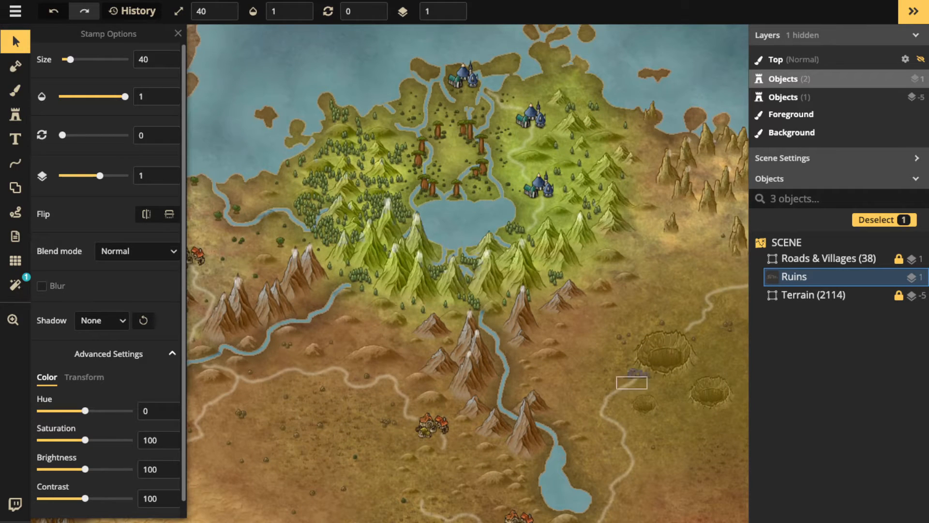
left_click_drag(629, 368, 376, 110)
scroll(369, 104, "up", 5)
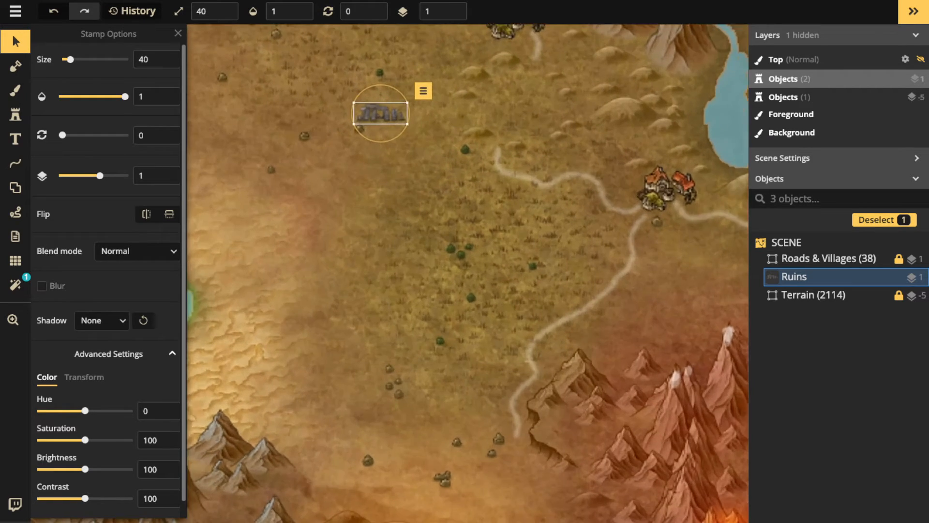
Enlarge the ruins to size 250 and stretch them vertically so the stones stand taller
scroll(372, 110, "up", 3)
key("bracketright")
key("bracketright")
key("bracketright")
key("bracketright")
key("bracketright")
key("bracketright")
key("bracketright")
key("bracketright")
key("bracketright")
key("bracketright")
key("bracketright")
key("bracketright")
key("bracketright")
key("bracketright")
key("bracketright")
key("bracketright")
key("bracketright")
key("bracketright")
key("bracketright")
key("bracketright")
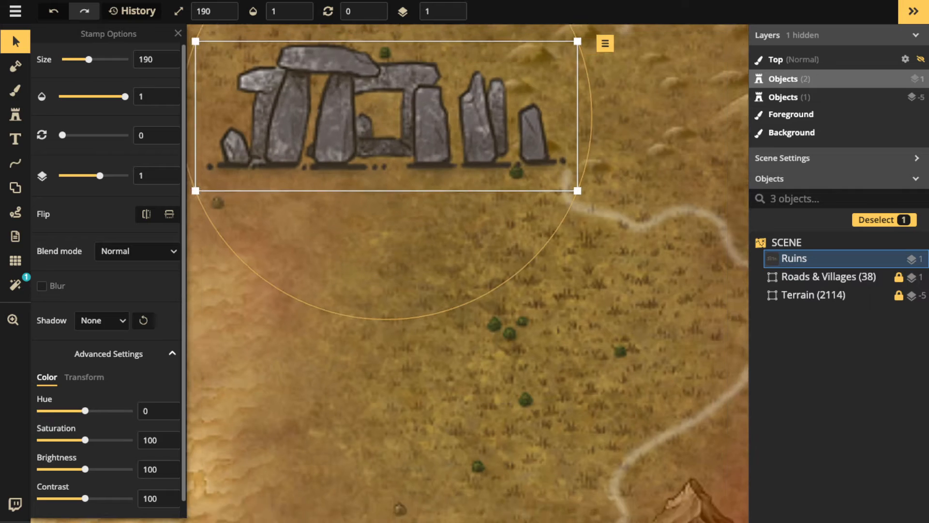
scroll(388, 117, "down", 1)
key("bracketright")
key("bracketright")
key("bracketright")
key("bracketright")
key("bracketright")
key("bracketright")
key("bracketright")
key("bracketright")
key("bracketright")
key("bracketright")
key("bracketright")
key("bracketright")
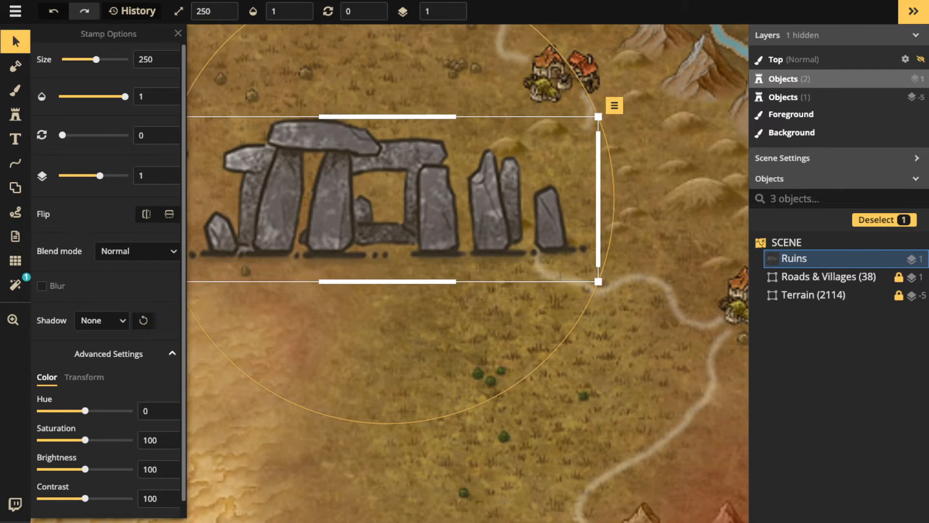
left_click_drag(387, 116, 387, 50)
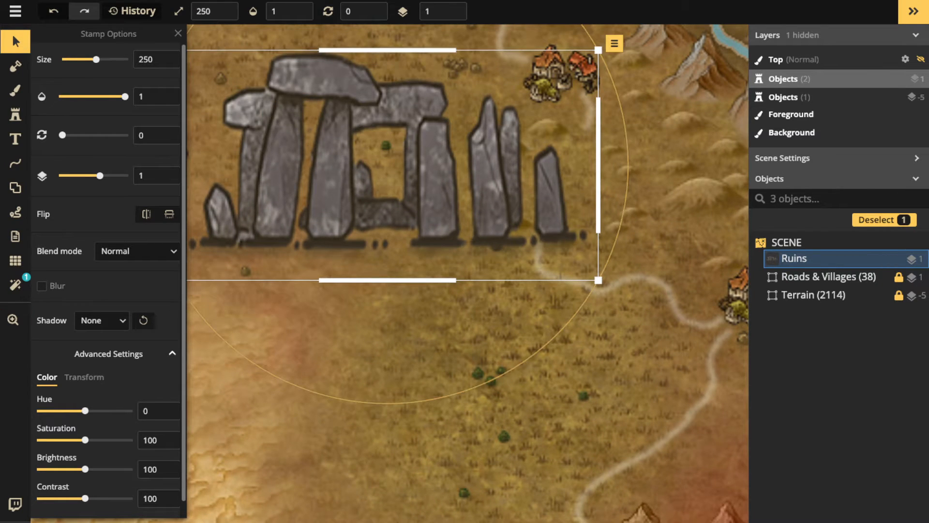
Shrink the stretched ruins back down to a small map-icon size
key("bracketleft")
key("bracketleft")
key("bracketleft")
key("bracketleft")
key("bracketleft")
key("bracketleft")
key("bracketleft")
key("bracketleft")
key("bracketleft")
key("bracketleft")
key("bracketleft")
key("bracketleft")
key("bracketleft")
key("bracketleft")
key("bracketleft")
key("bracketleft")
key("bracketleft")
key("bracketleft")
key("bracketleft")
key("bracketleft")
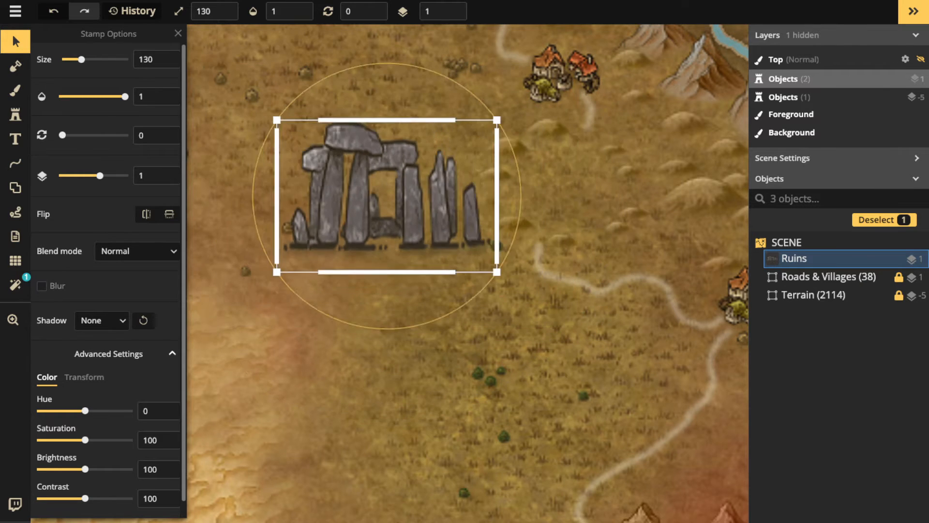
key("bracketleft")
key("bracketleft")
key("bracketleft")
key("bracketleft")
key("bracketleft")
key("bracketleft")
key("bracketleft")
key("bracketleft")
key("bracketleft")
key("bracketleft")
key("bracketleft")
key("bracketleft")
key("bracketleft")
key("bracketleft")
key("bracketleft")
key("bracketleft")
key("bracketleft")
key("bracketleft")
Place the ruins west of the central brown mountains, between the river and the road, at size 50
scroll(382, 216, "down", 2)
left_click_drag(382, 215, 586, 247)
left_click_drag(586, 247, 351, 196)
scroll(438, 223, "down", 2)
key("space")
key("bracketright")
key("bracketright")
scroll(270, 124, "down", 2)
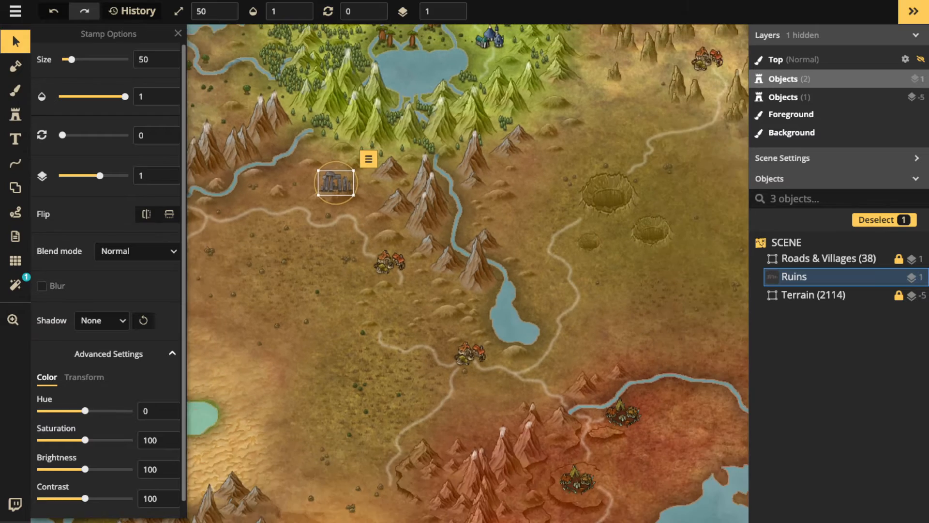
Nudge the standing-stone ruins slightly up and to the left on their low hill
key("Escape")
left_click_drag(270, 124, 367, 263)
left_click(794, 276)
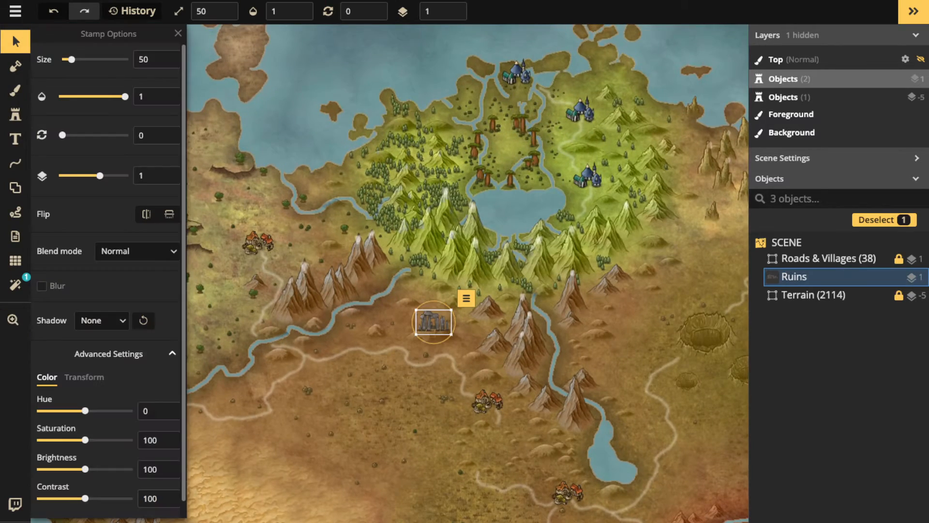
scroll(467, 273, "up", 5)
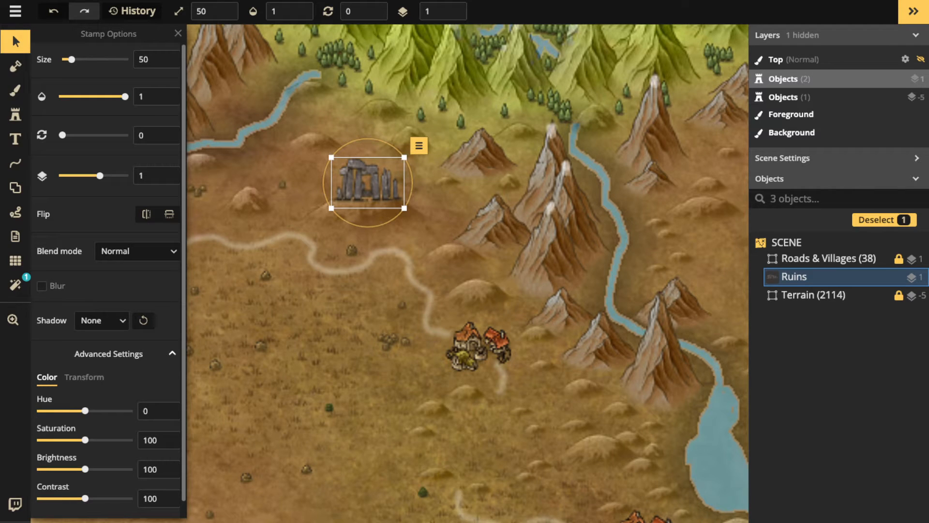
key("Up")
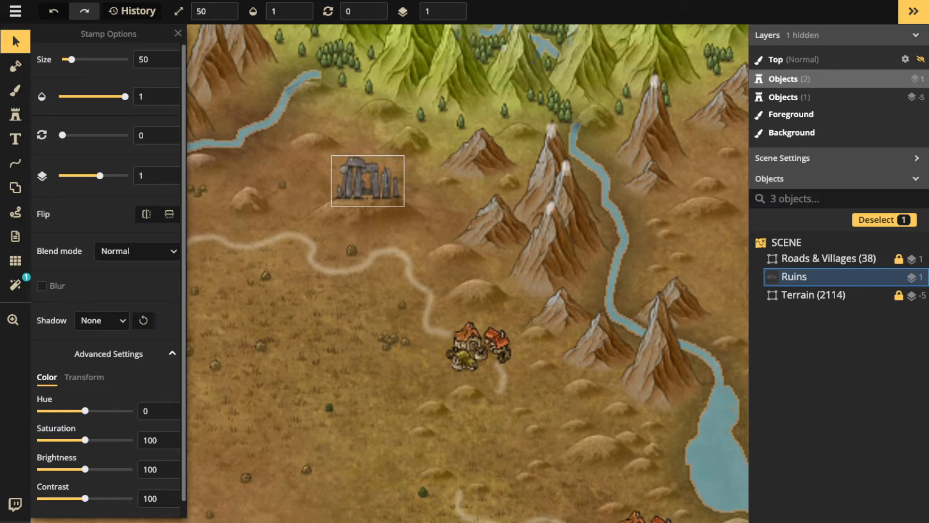
key("Left")
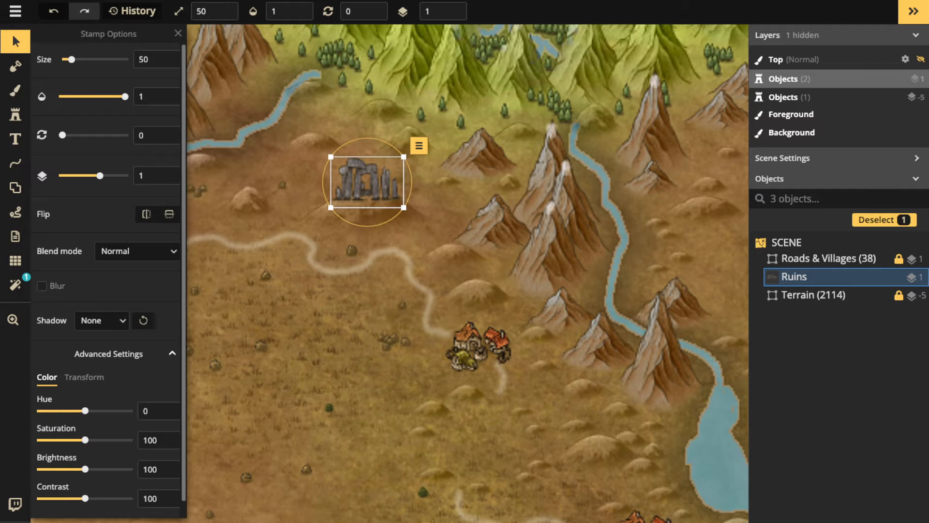
Draw a white dotted path of width 1.5 from the road up to the standing-stone ruins
left_click(16, 163)
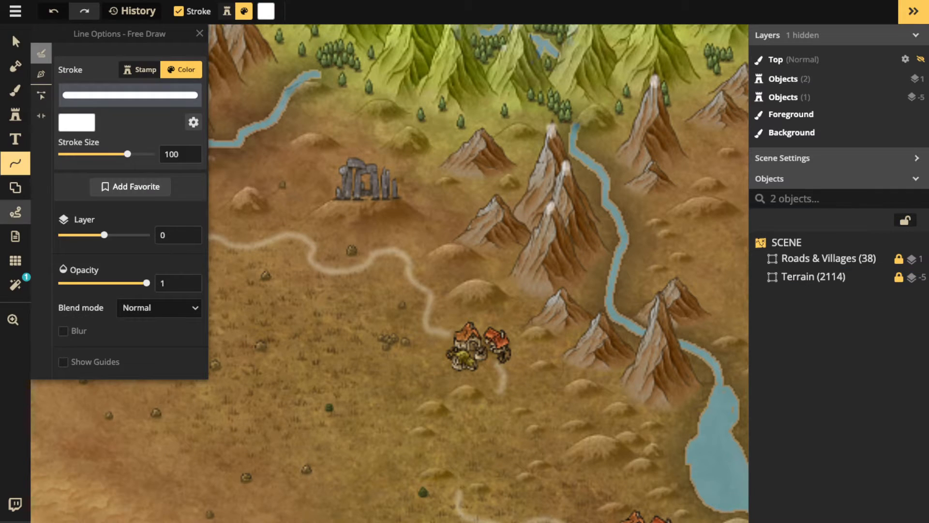
left_click(16, 211)
left_click(135, 93)
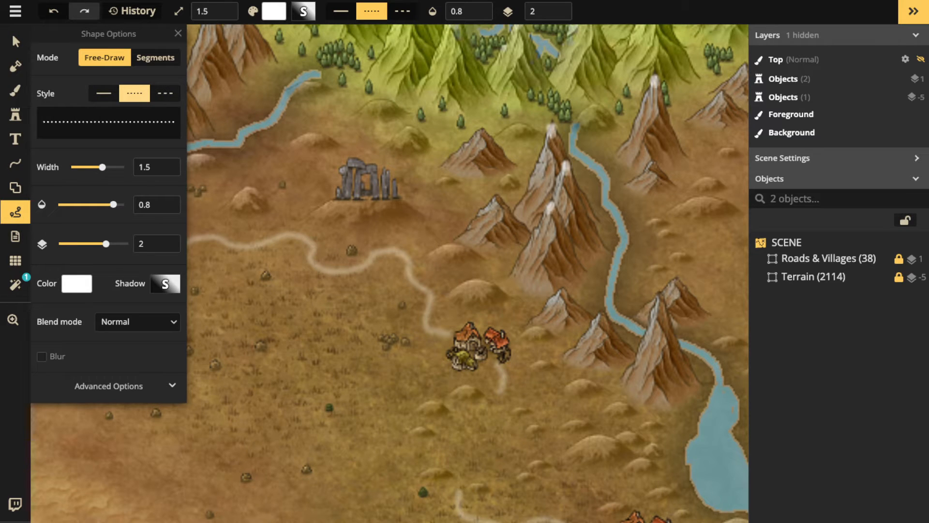
key("space")
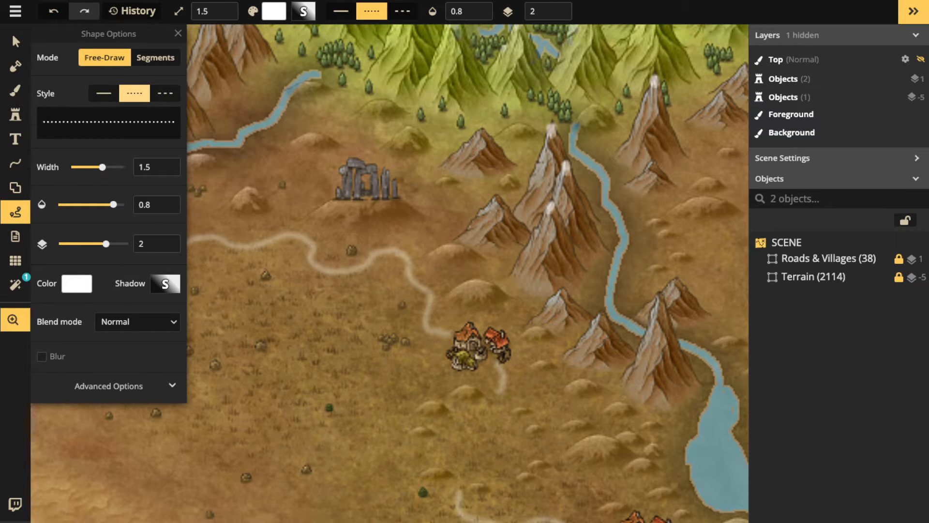
left_click_drag(468, 273, 603, 272)
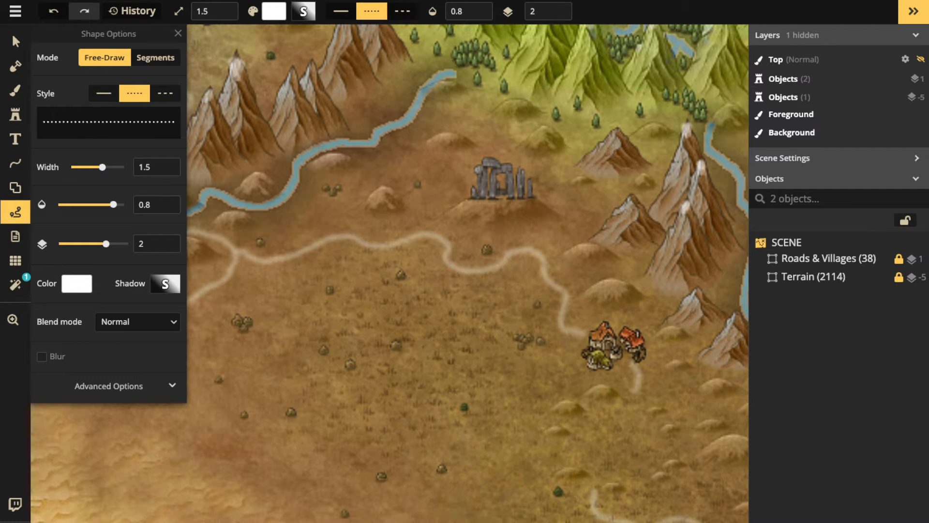
left_click_drag(456, 237, 455, 238)
left_click_drag(494, 213, 503, 206)
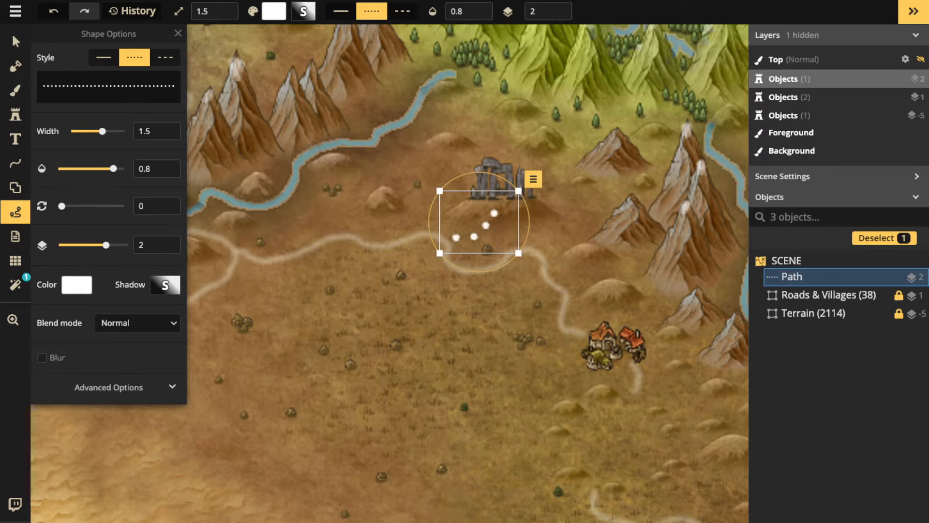
Thin the dotted path to width 0.8, blur it with radius 2.5, and rotate it to 353 degrees
left_click_drag(102, 131, 92, 131)
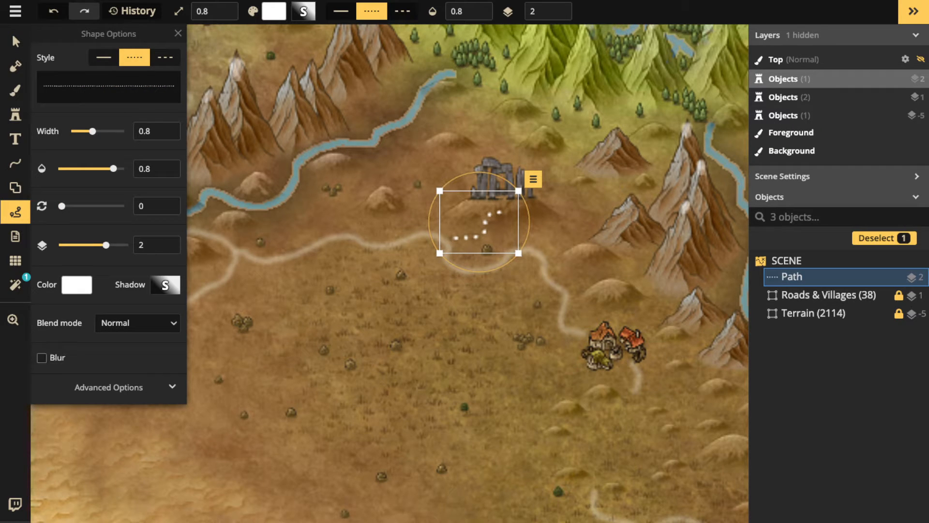
left_click(42, 357)
scroll(471, 198, "down", 2)
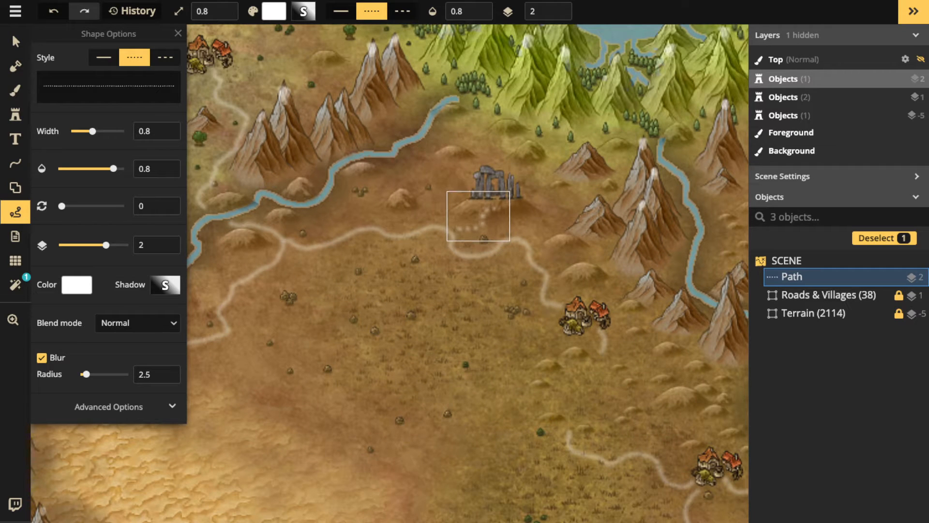
left_click_drag(518, 216, 518, 211)
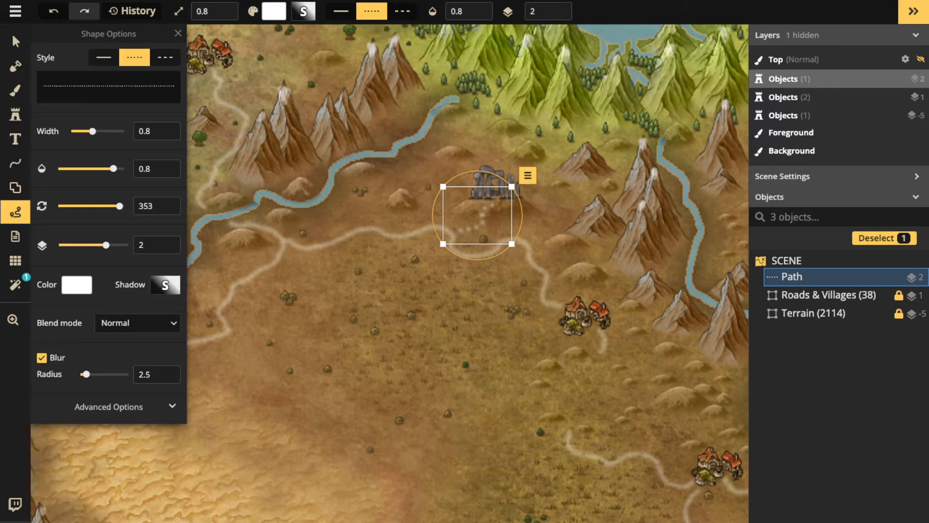
key("Escape")
Choose the crumbling stone-wall ruins from the stamp catalog
scroll(493, 220, "down", 2)
key("space")
left_click_drag(493, 220, 394, 304)
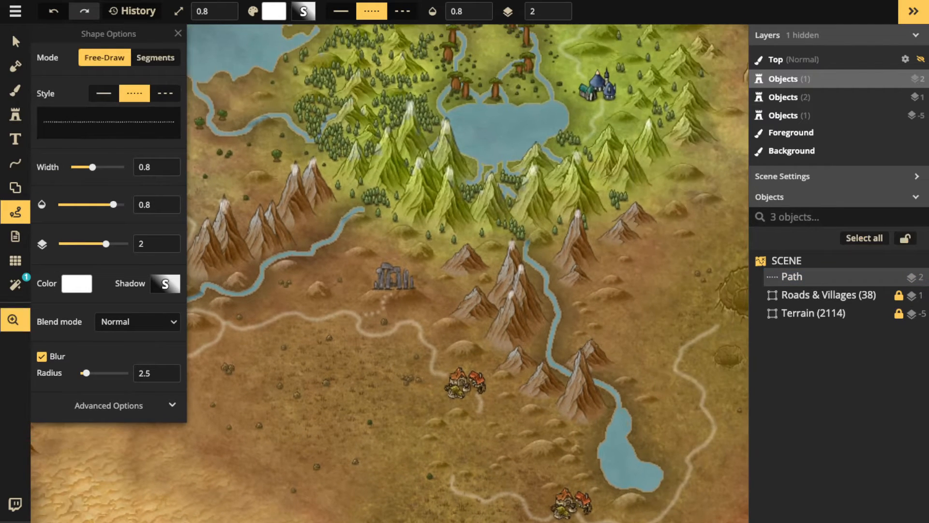
left_click(16, 114)
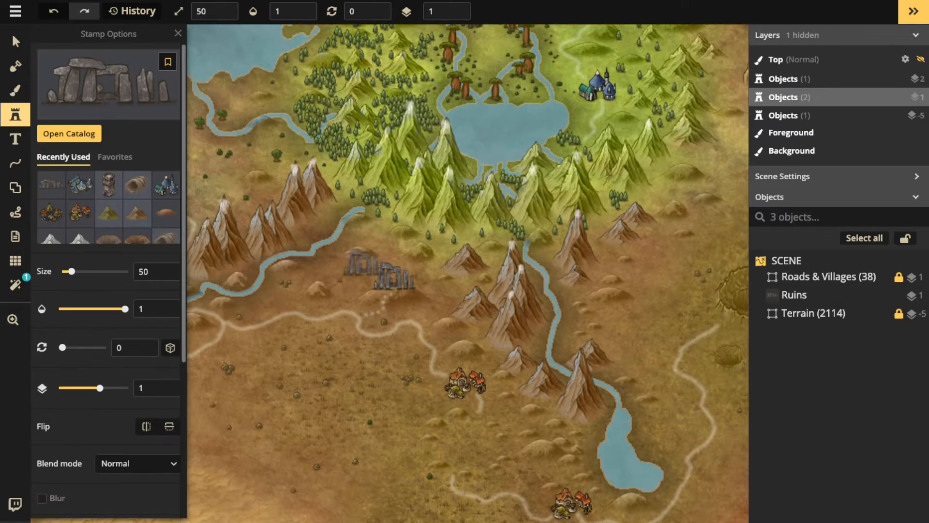
left_click(100, 131)
left_click(216, 268)
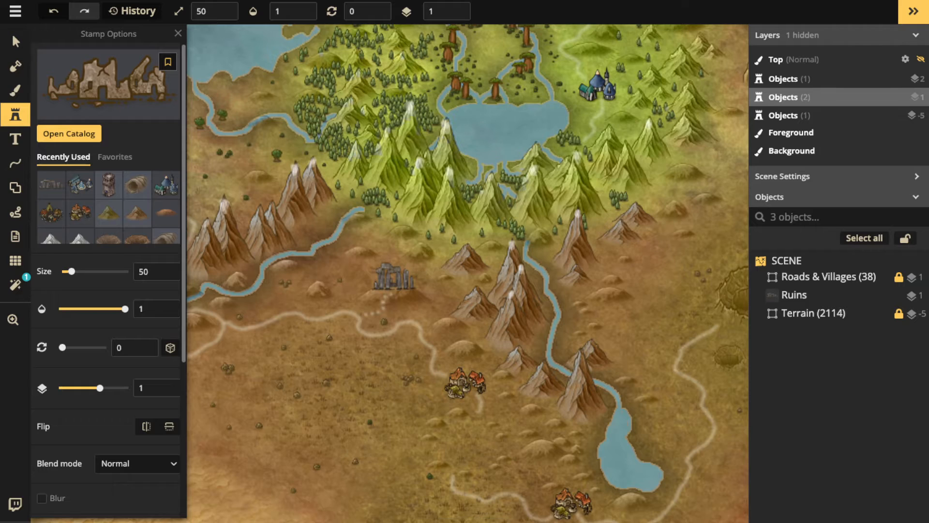
Try out the wall ruins at size 80 beside the large crater in the western continent's mountains
key("space")
left_click_drag(363, 271, 885, 233)
left_click_drag(291, 445, 585, 169)
scroll(373, 297, "down", 2)
key("space")
left_click_drag(716, 252, 189, 310)
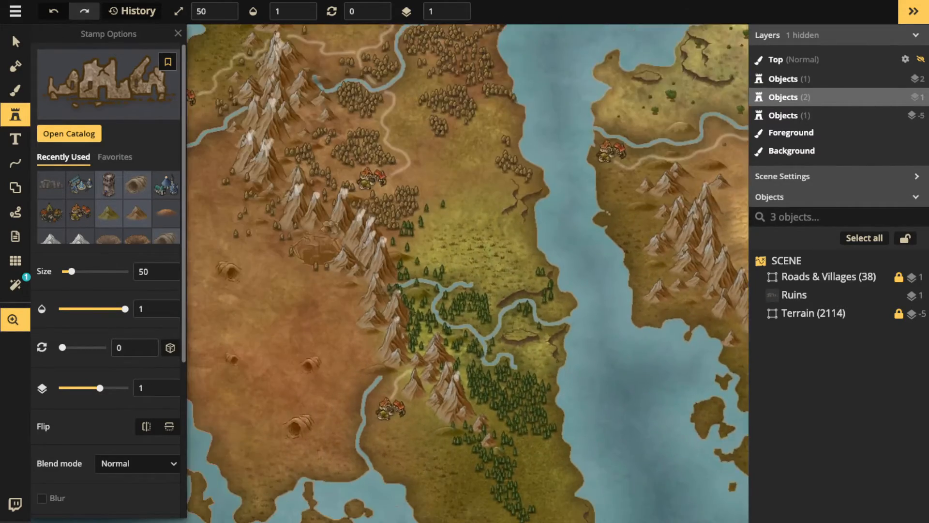
left_click_drag(314, 250, 446, 264)
scroll(447, 264, "up", 4)
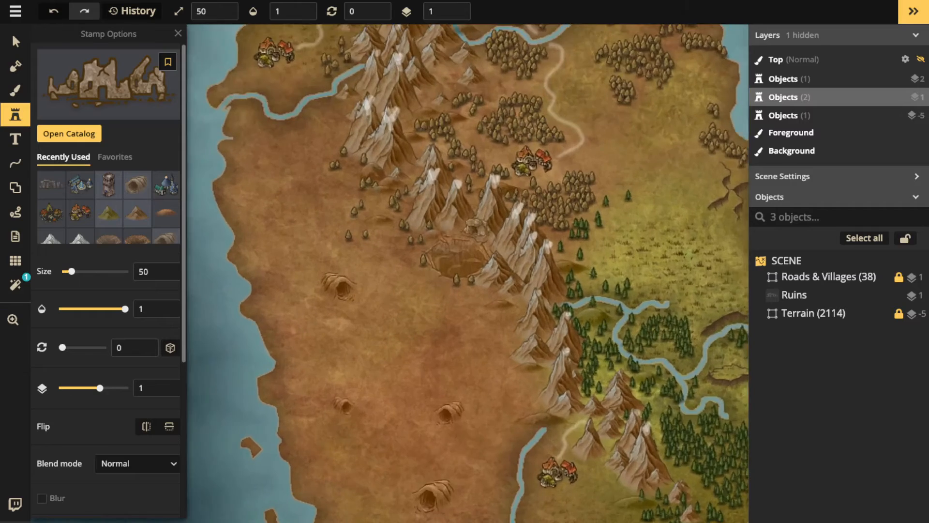
scroll(472, 241, "up", 3)
key("]")
key("]")
key("]")
scroll(450, 207, "down", 2)
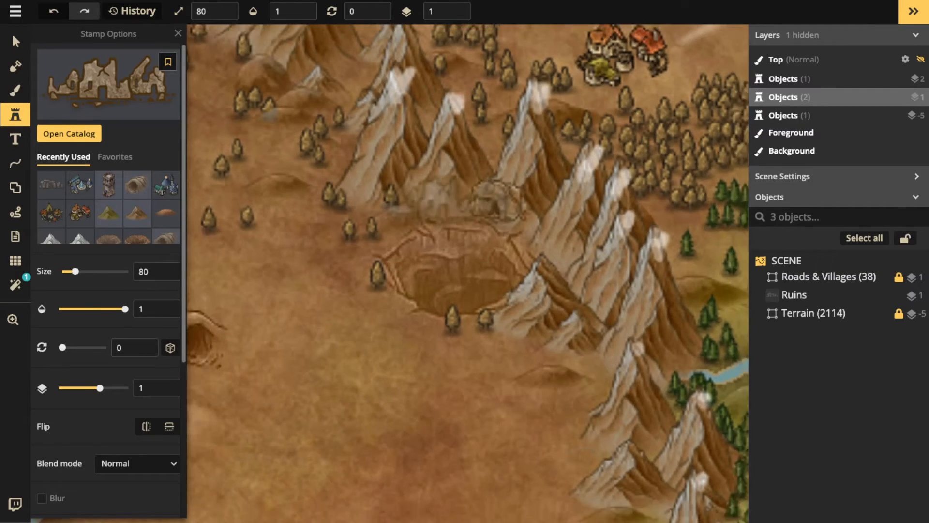
Place the wall ruins at size 50 on the grassy plain just west of the western continent's northeastern coastal village
key("space")
left_click_drag(447, 208, 465, 181)
key("space")
left_click_drag(333, 278, 452, 522)
left_click_drag(472, 97, 320, 498)
left_click_drag(706, 206, 498, 297)
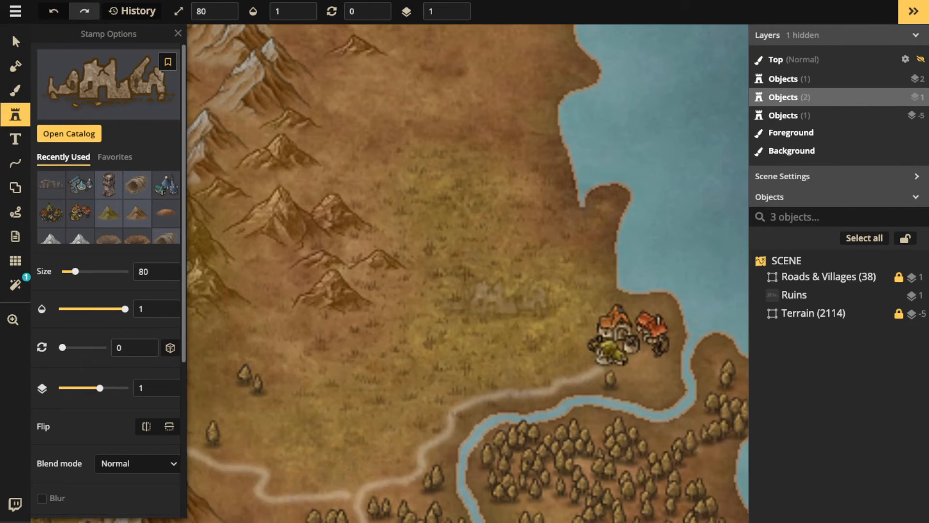
left_click(496, 321)
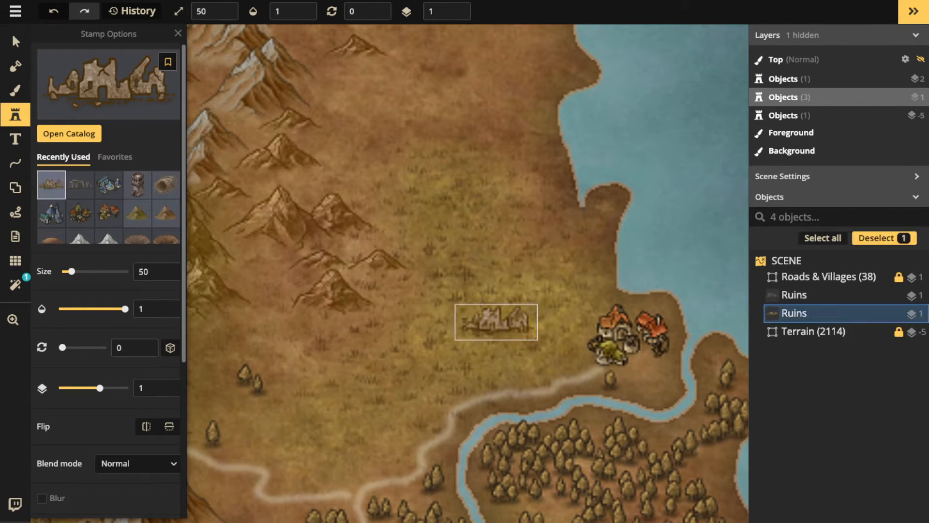
Draw a blurred dotted path of width 0.8 between the road and the wall ruins
scroll(472, 279, "down", 3)
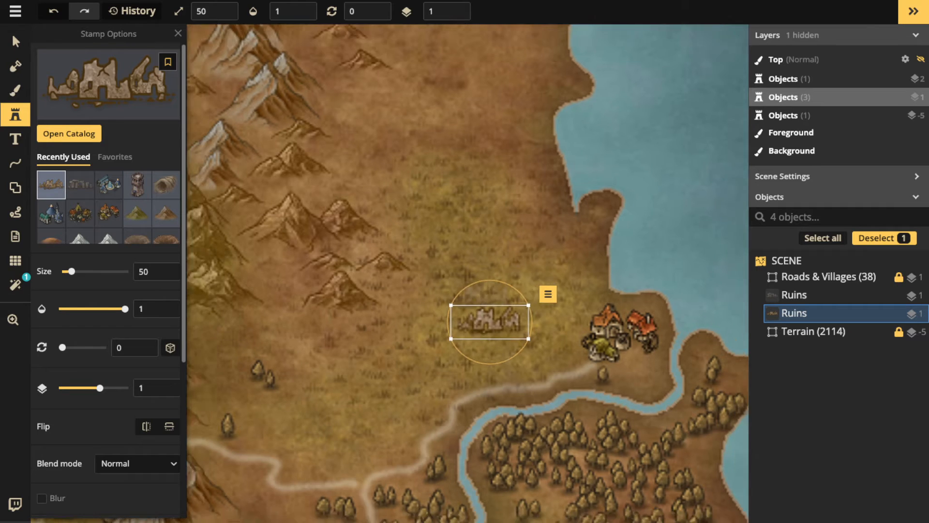
left_click_drag(483, 305, 467, 256)
left_click(15, 212)
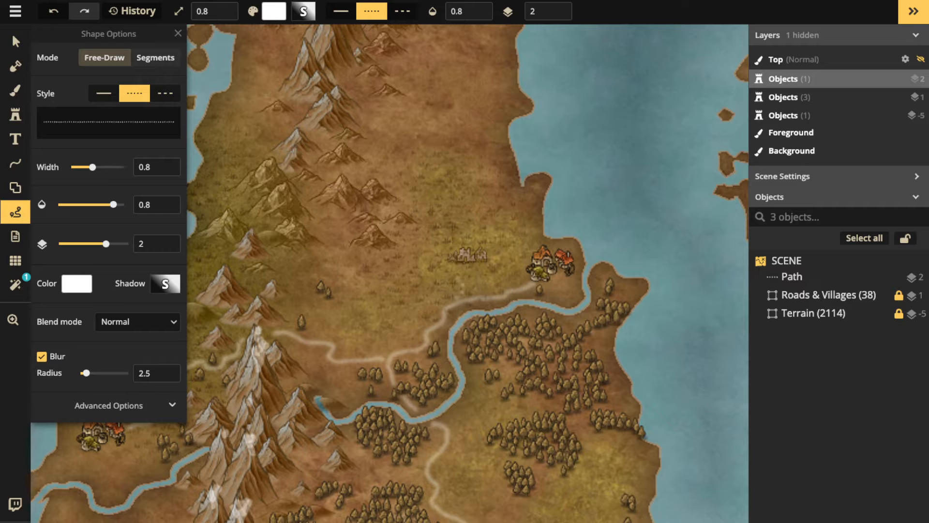
mouse_move(462, 290)
left_mouse_down()
mouse_move(463, 268)
mouse_move(532, 244)
left_mouse_up()
key("Escape")
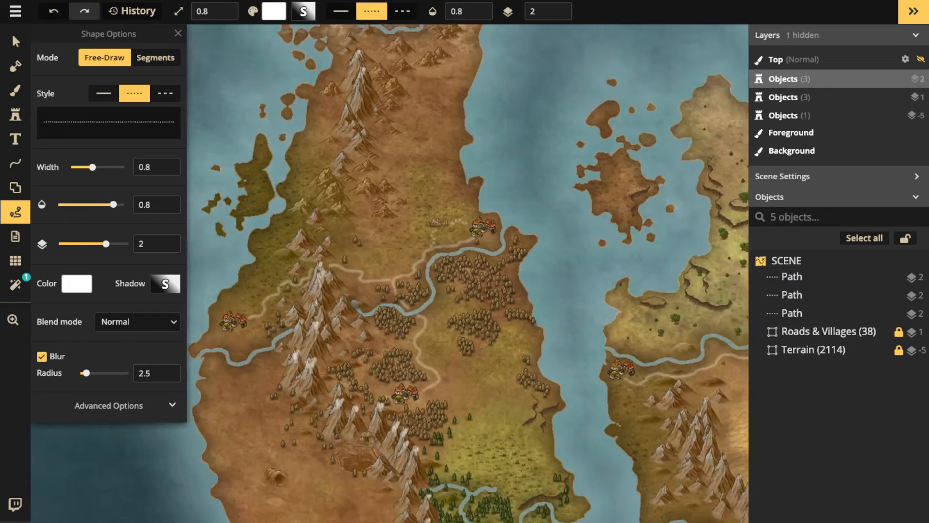
Look over both continents and select the dotted path below the standing-stone ruins
scroll(468, 273, "down", 2)
left_click_drag(586, 290, 348, 253)
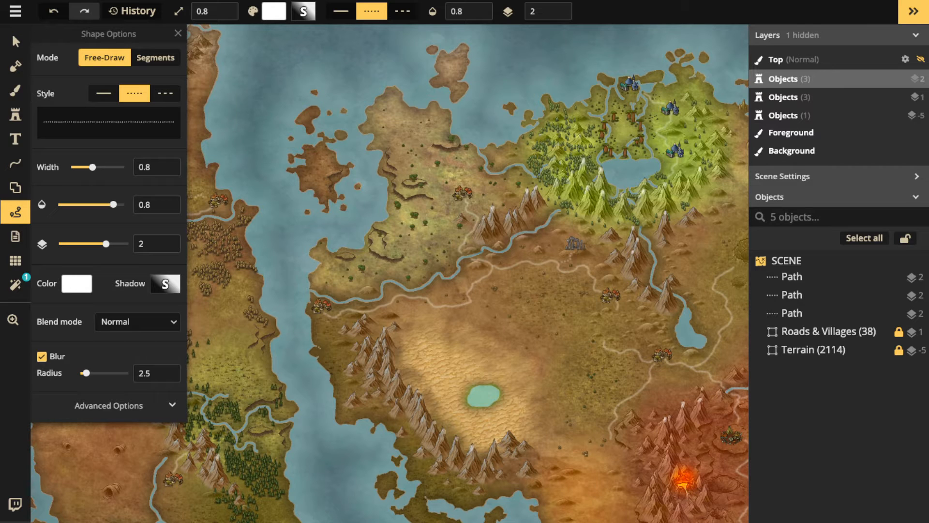
left_click(15, 41)
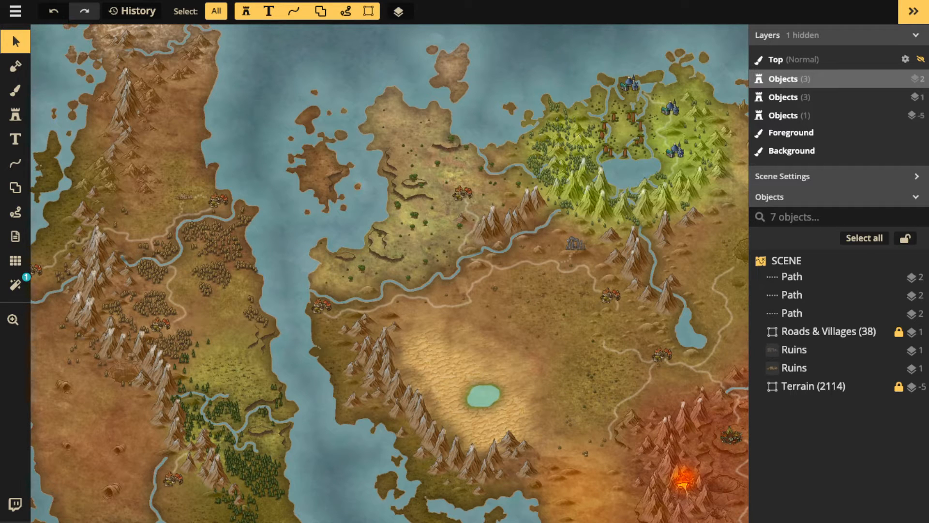
scroll(398, 325, "down", 4)
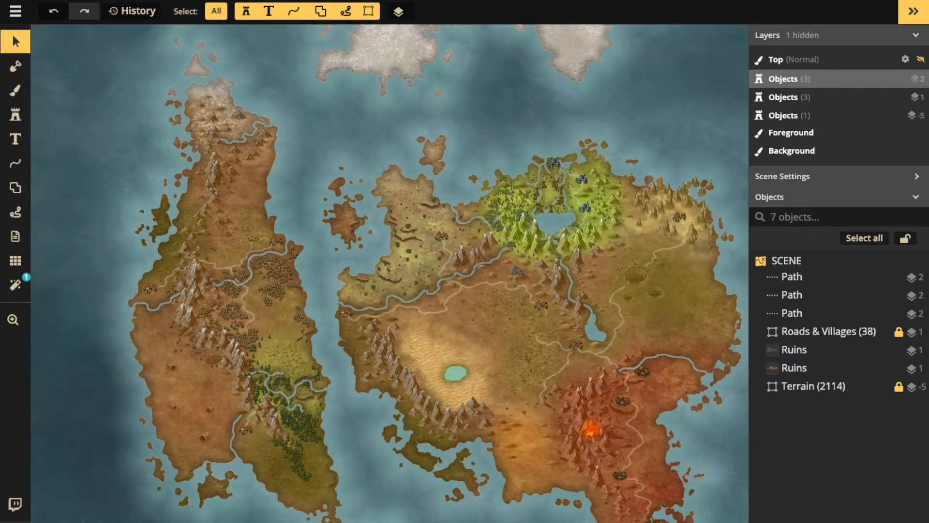
left_click_drag(467, 321, 515, 276)
left_click(16, 42)
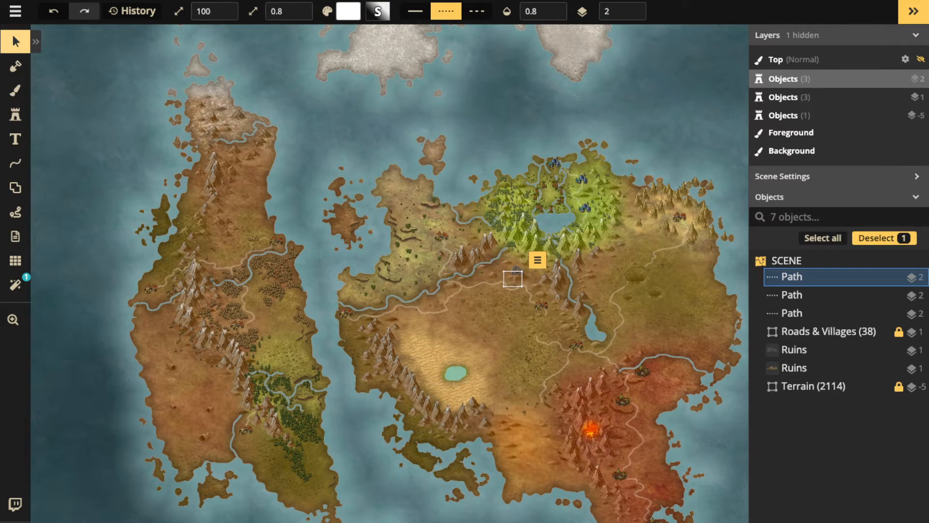
Examine the existing cave entrances on the western continent's brown plain and beside the mountain crater
scroll(203, 352, "up", 6)
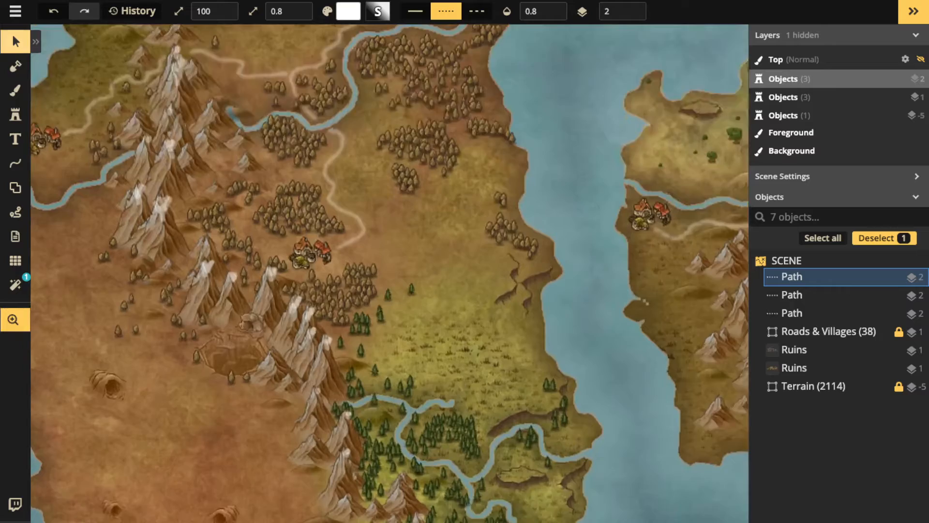
left_click_drag(202, 352, 305, 198)
scroll(275, 281, "up", 3)
left_click_drag(275, 280, 320, 58)
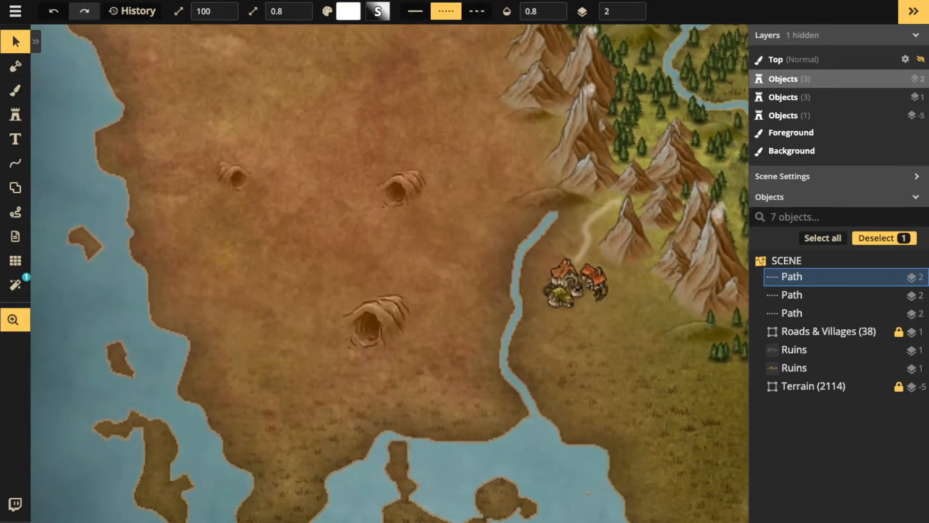
scroll(349, 189, "down", 1)
scroll(386, 338, "up", 3)
left_click_drag(386, 339, 300, 321)
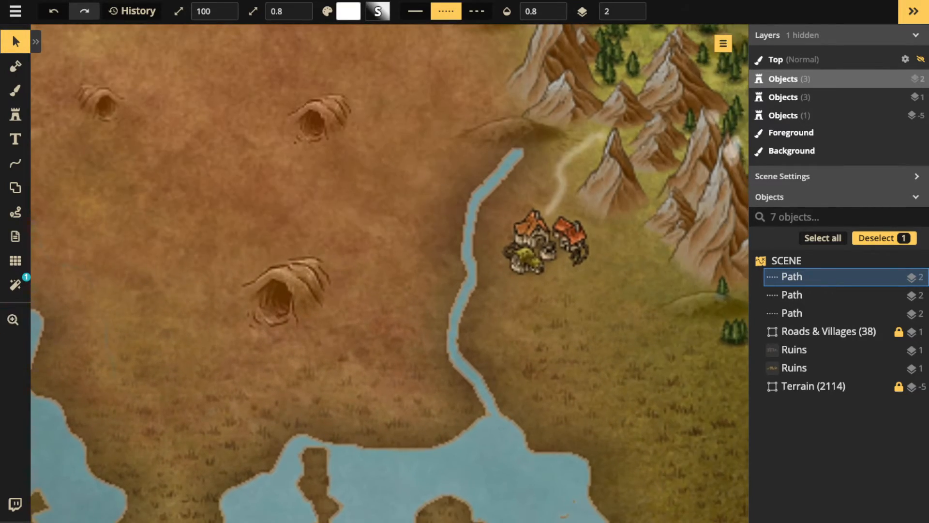
left_click_drag(378, 107, 454, 466)
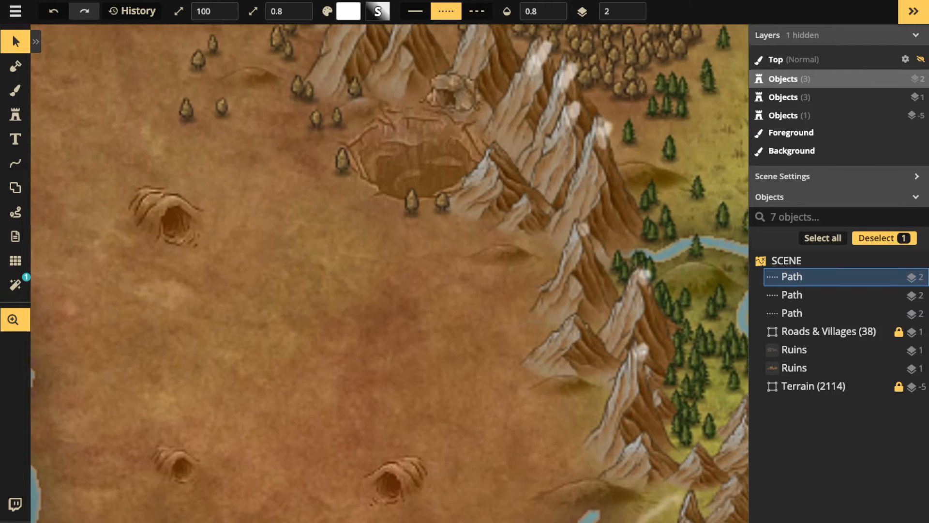
left_click_drag(438, 77, 318, 226)
scroll(368, 189, "up", 1)
Place the tunnel-shaped cave stamp at size 40 in the crater just east of the volcano on the southeastern red land
left_click(15, 114)
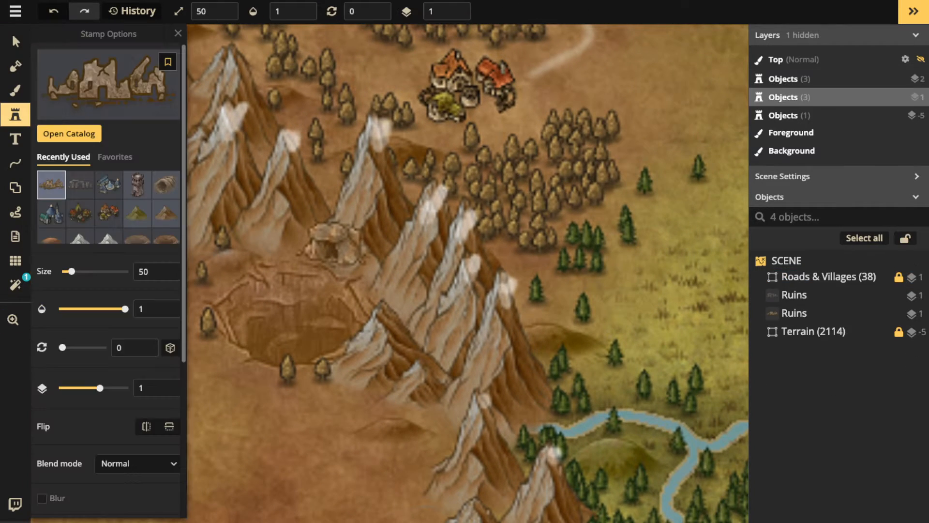
left_click(137, 185)
left_click(166, 184)
scroll(411, 209, "down", 3)
left_click_drag(409, 208, 218, 346)
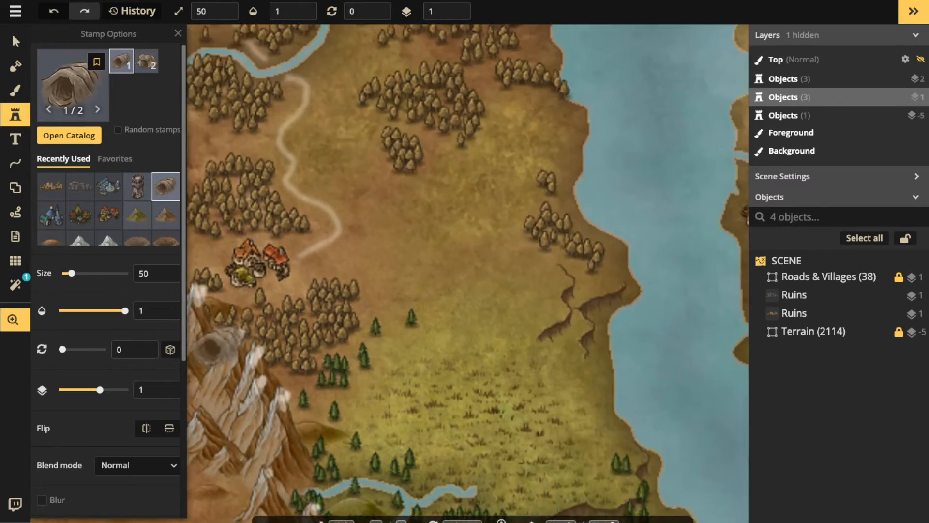
left_click_drag(580, 169, 269, 302)
left_click_drag(726, 121, 172, 262)
left_click_drag(536, 171, 425, 226)
scroll(424, 225, "down", 4)
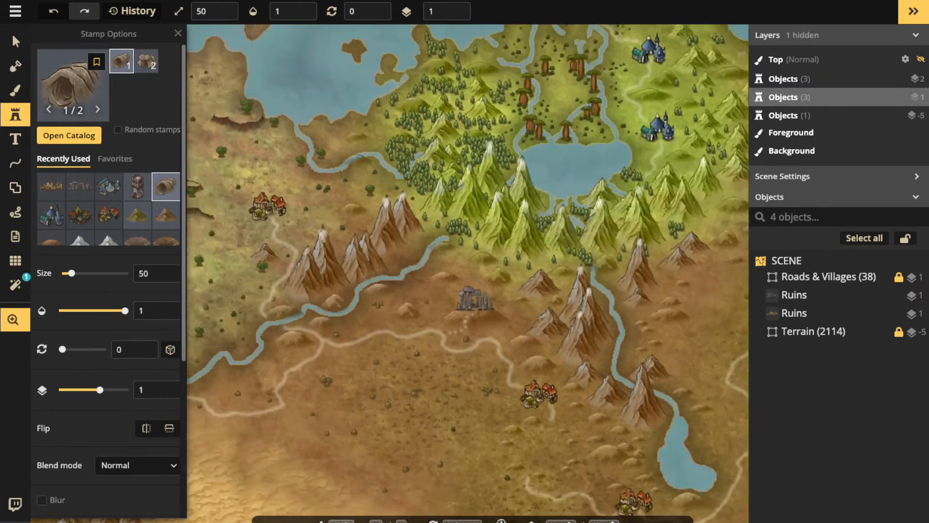
scroll(619, 426, "down", 1)
left_click_drag(620, 426, 358, 86)
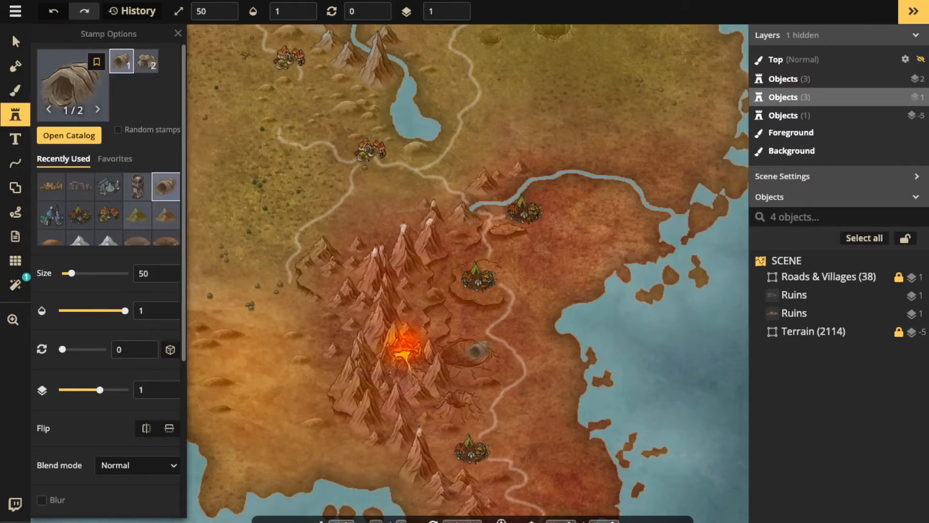
left_click_drag(487, 317, 442, 260)
scroll(417, 308, "up", 1)
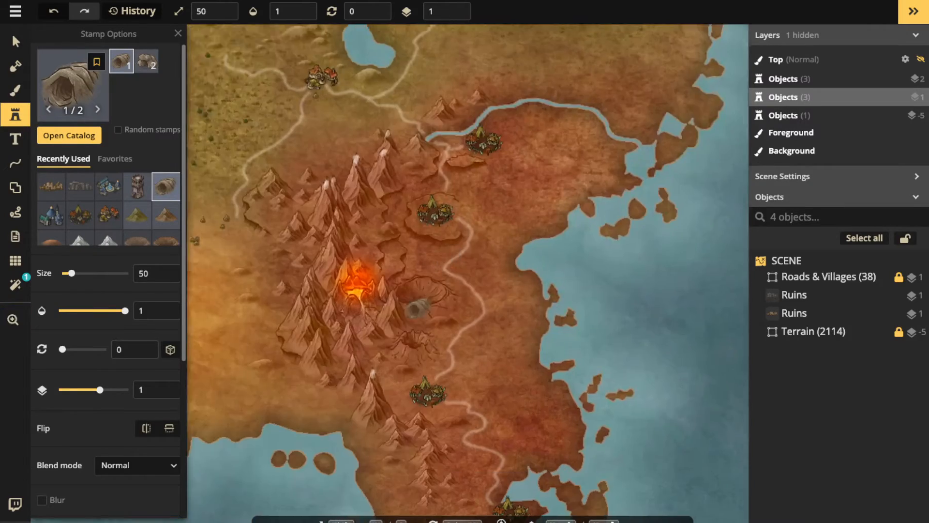
scroll(417, 309, "up", 5)
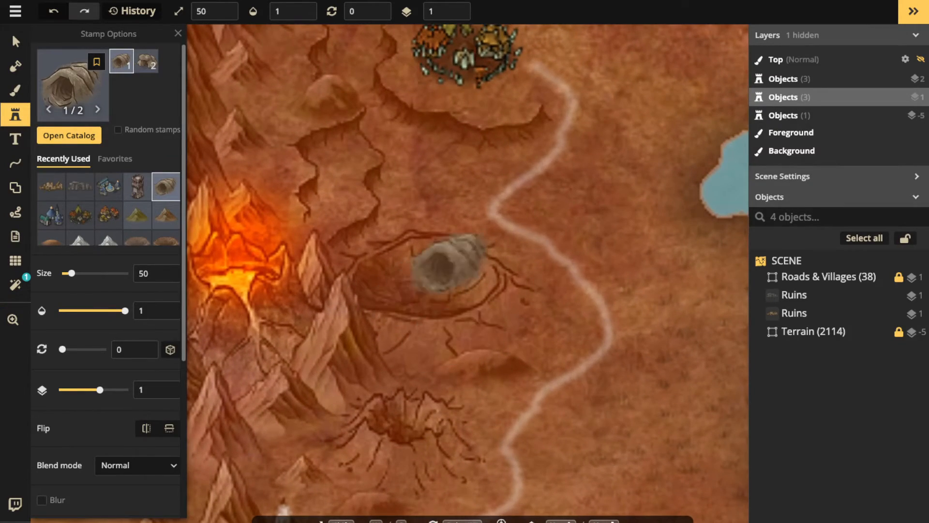
left_click(429, 281)
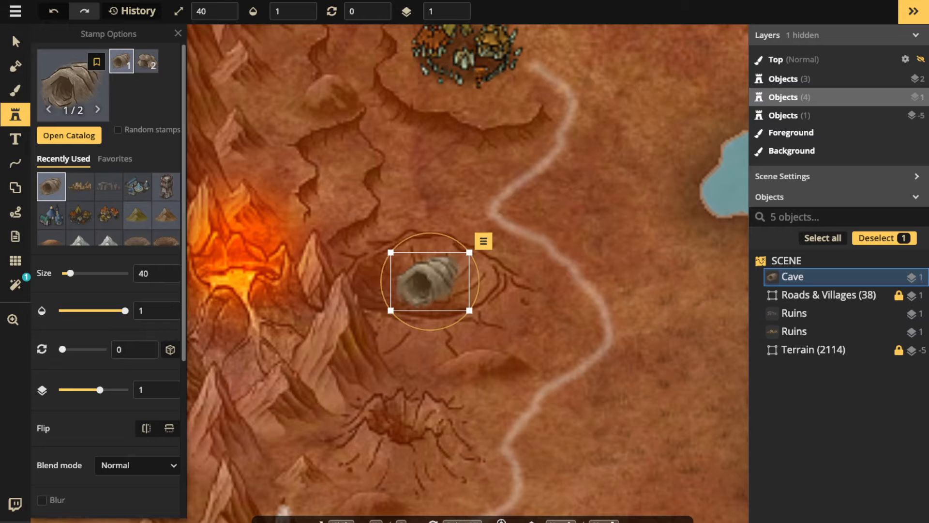
Nudge the crater cave into position and give it the Luminosity blend mode and a brightness of 81
left_click(15, 42)
left_click_drag(430, 281, 431, 284)
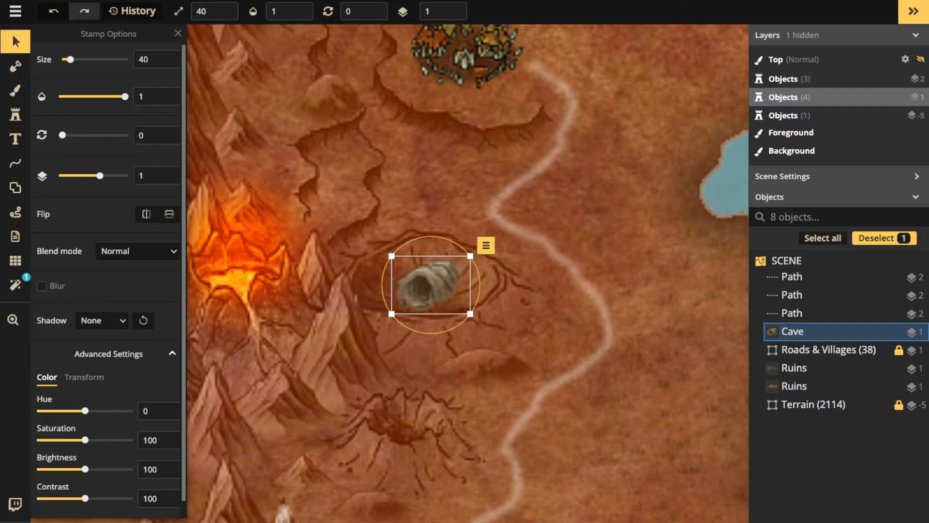
mouse_move(431, 285)
left_mouse_down()
mouse_move(408, 294)
mouse_move(428, 284)
left_mouse_up()
left_click(137, 250)
scroll(110, 328, "down", 3)
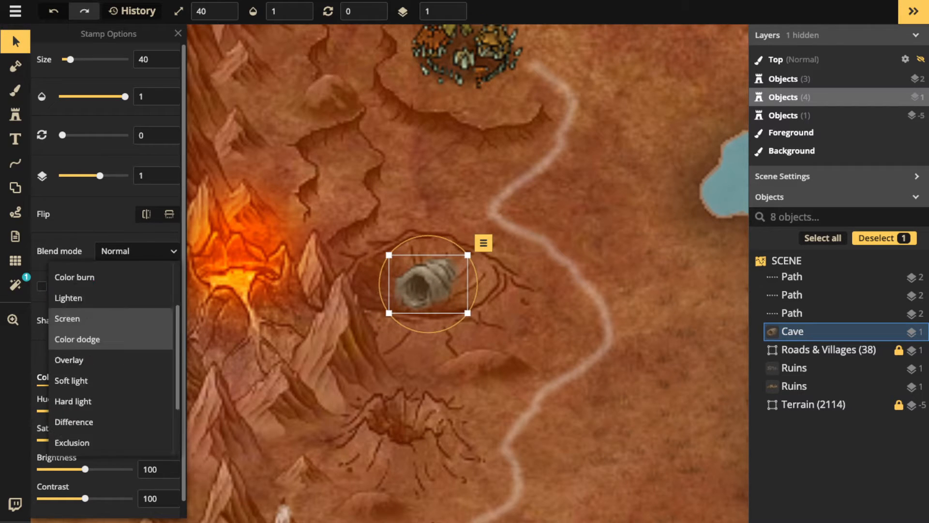
left_click(110, 444)
left_click_drag(428, 284, 430, 279)
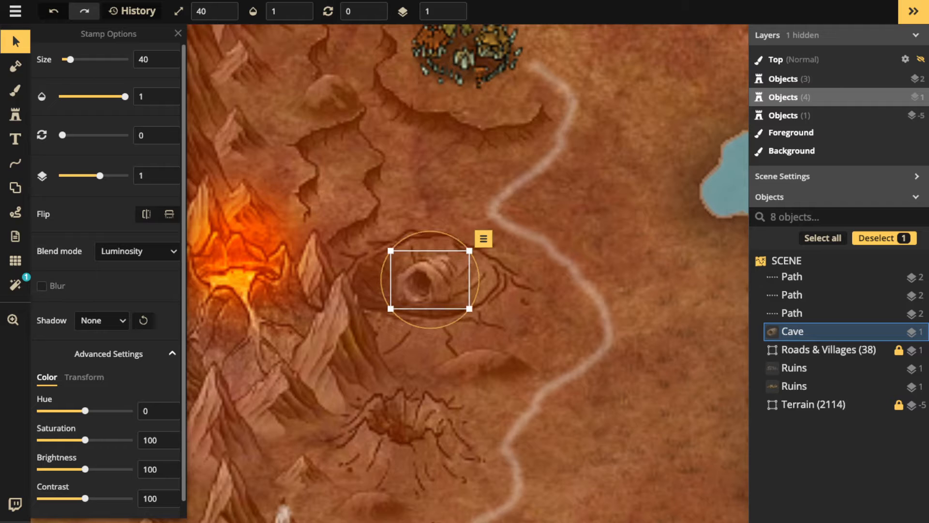
left_click_drag(84, 469, 82, 469)
key("ctrl+z")
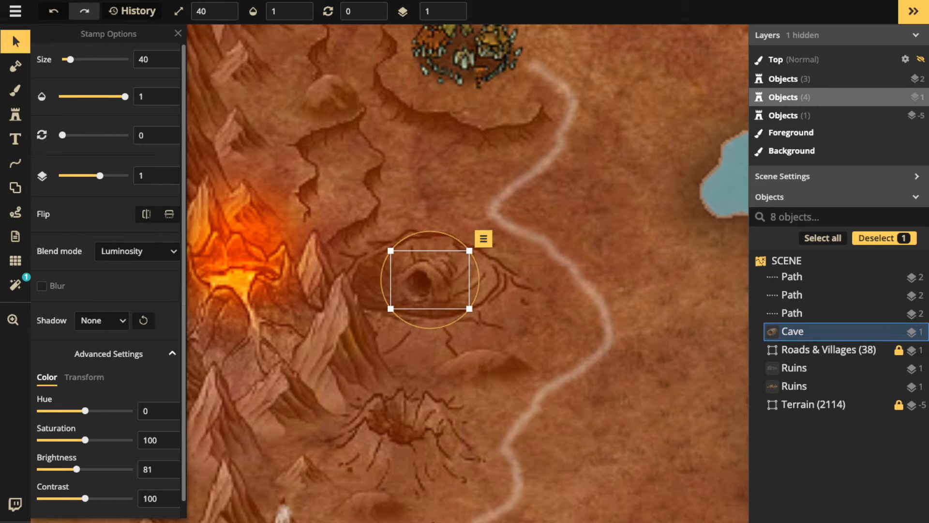
Draw a blurred dotted path of width 0.8 from the road southeast of the volcano's crater up to the crater cave
scroll(398, 259, "down", 3)
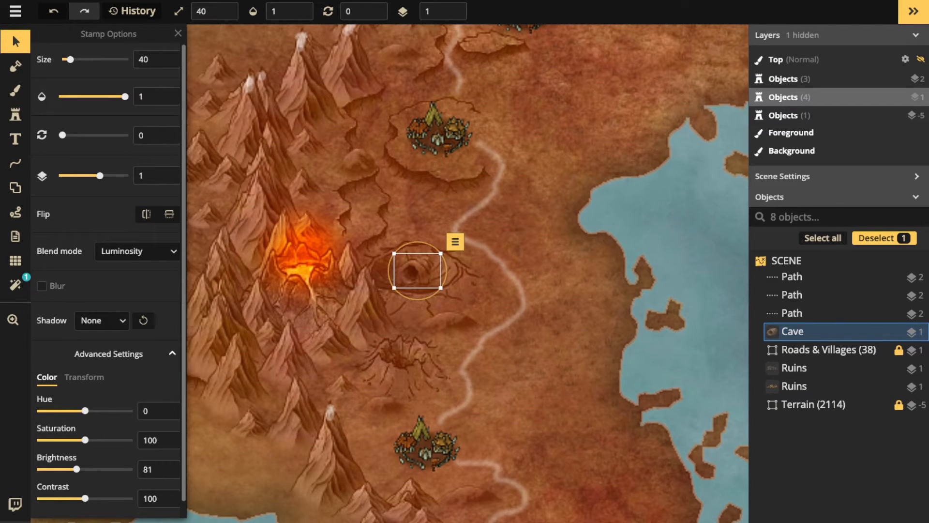
left_click(15, 211)
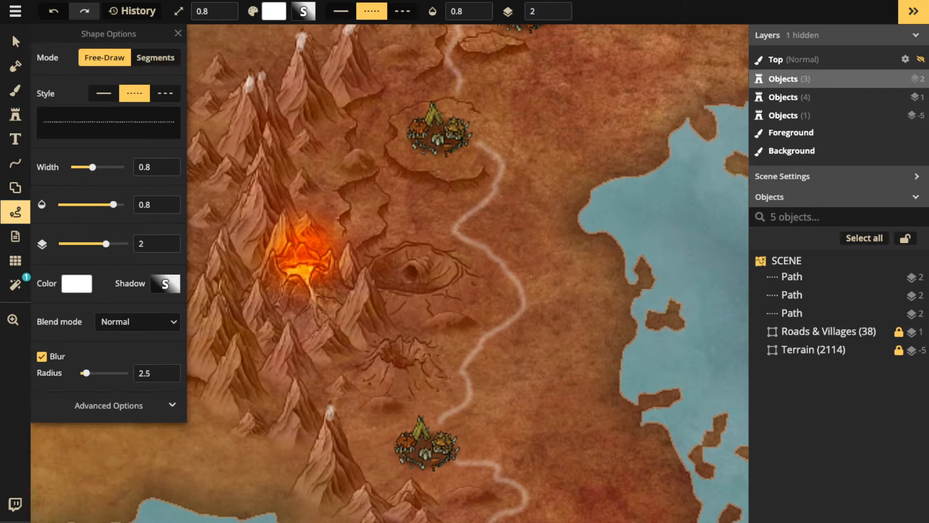
left_click_drag(464, 285, 459, 284)
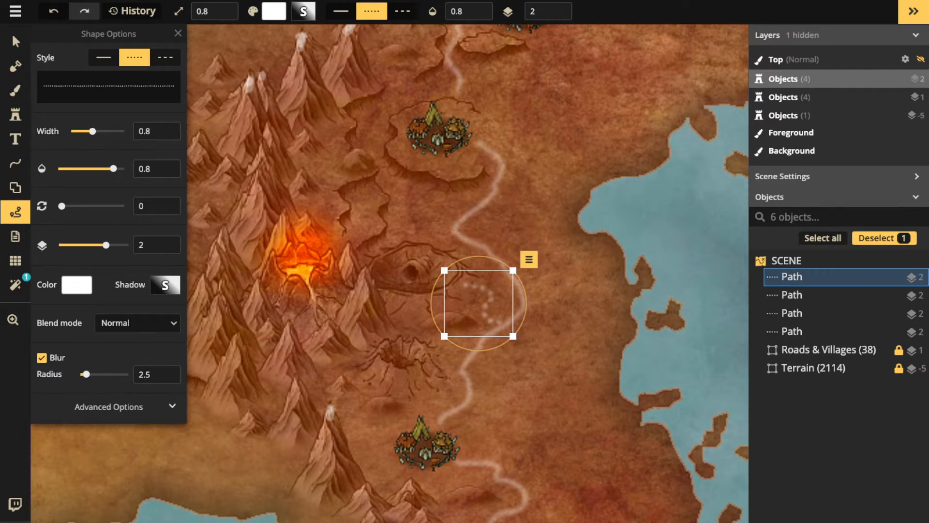
key("Delete")
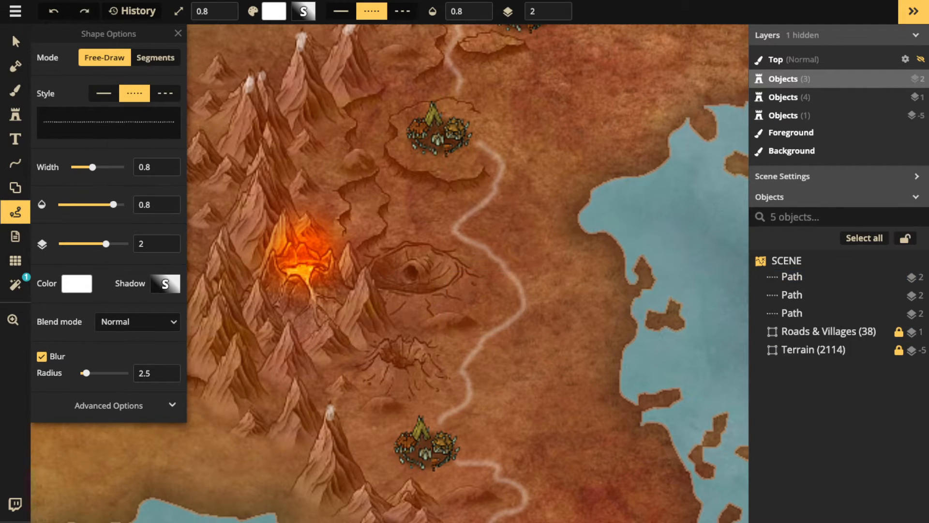
left_click_drag(465, 354, 419, 333)
key("ctrl+z")
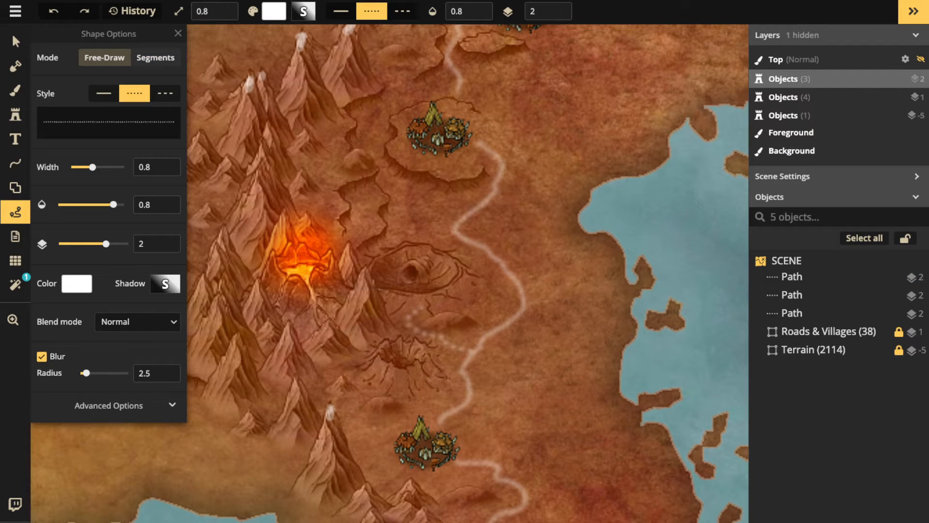
left_click(84, 10)
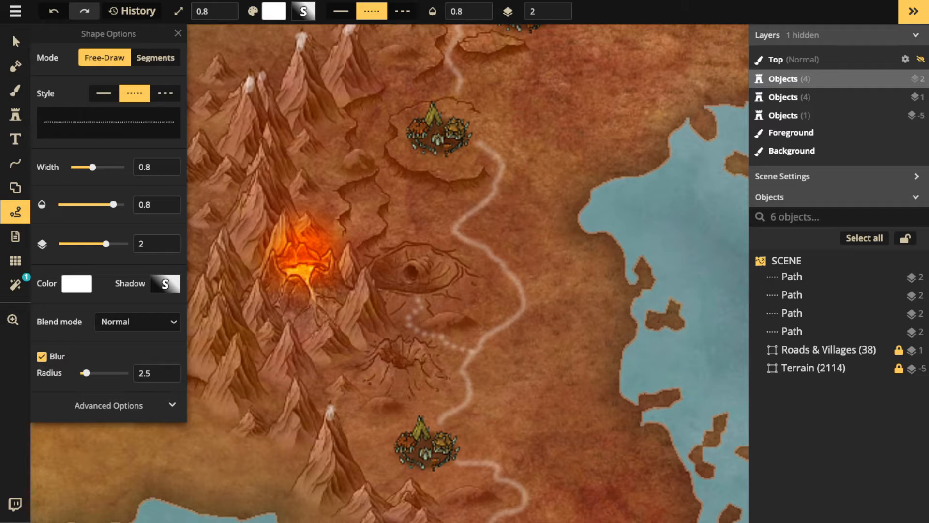
left_click_drag(475, 353, 635, 340)
key("ctrl+z")
left_click_drag(476, 353, 649, 510)
key("ctrl+z")
scroll(525, 416, "down", 2)
left_click_drag(525, 416, 516, 461)
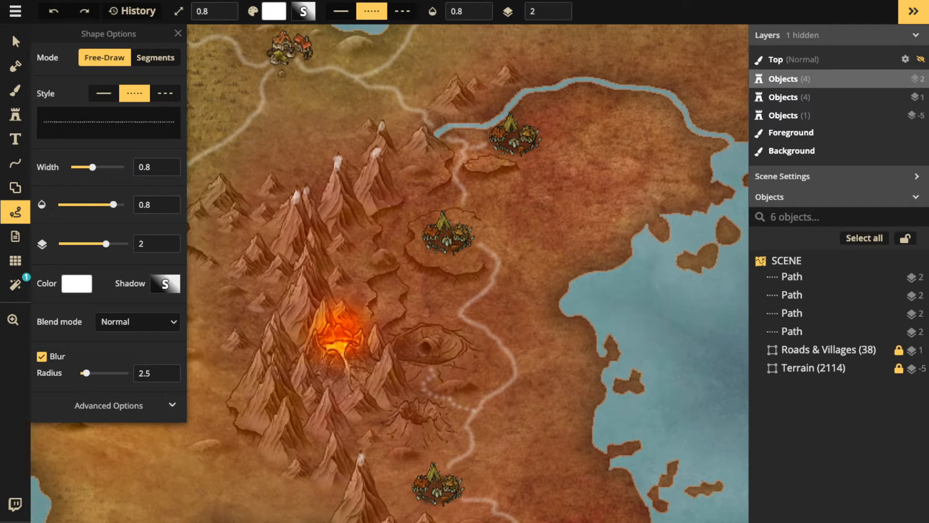
scroll(462, 268, "down", 1)
mouse_move(479, 238)
left_mouse_down()
mouse_move(505, 237)
mouse_move(508, 216)
mouse_move(536, 211)
mouse_move(536, 198)
mouse_move(575, 199)
mouse_move(567, 169)
mouse_move(612, 149)
mouse_move(629, 157)
mouse_move(653, 211)
left_mouse_up()
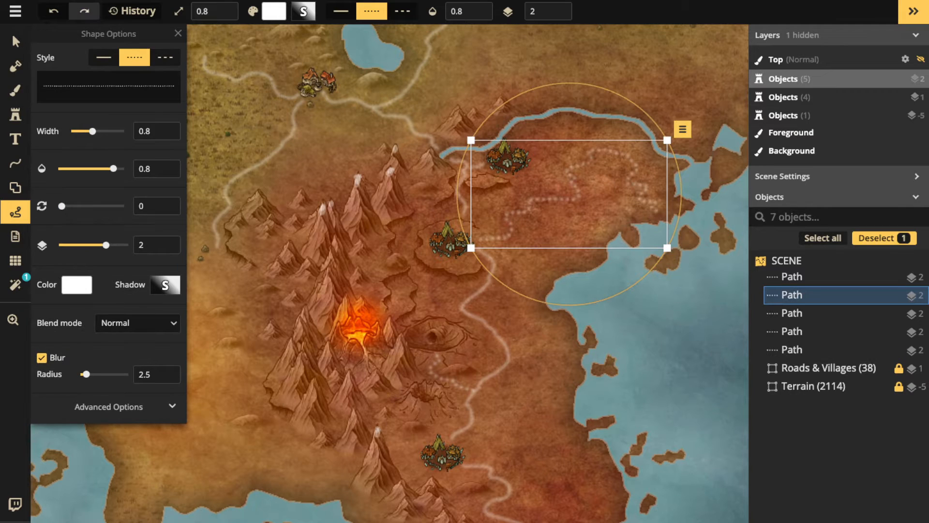
key("Delete")
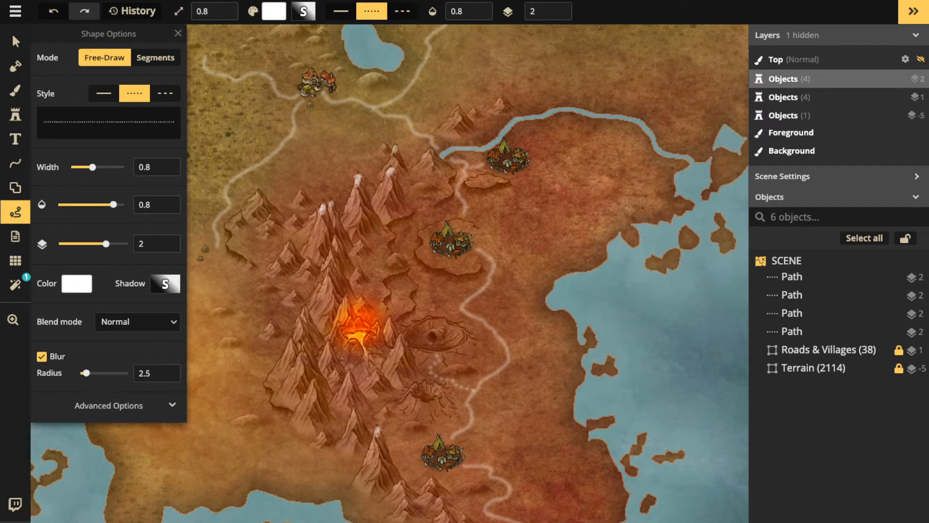
Search the Fantasy World stamp catalog for "cave" and choose the boulder-pile cave variant
scroll(451, 324, "down", 2)
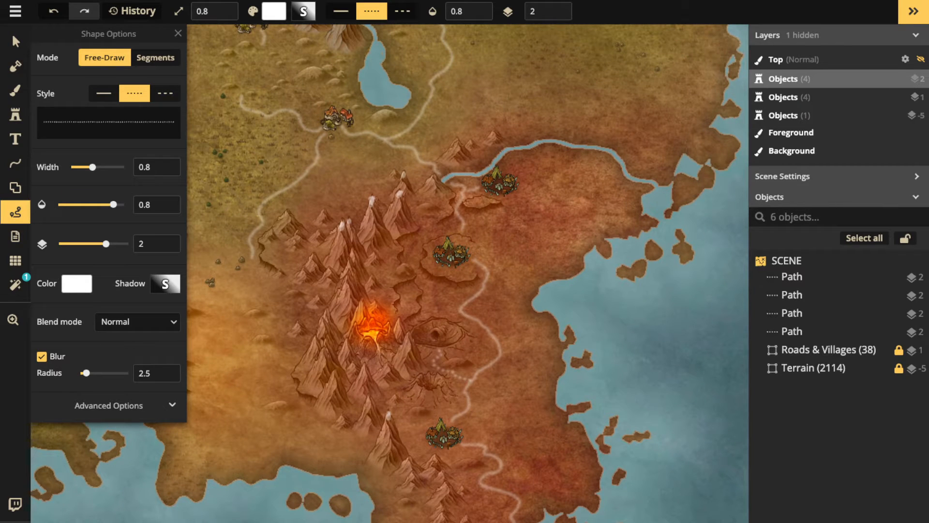
scroll(433, 278, "down", 2)
left_click_drag(433, 277, 540, 281)
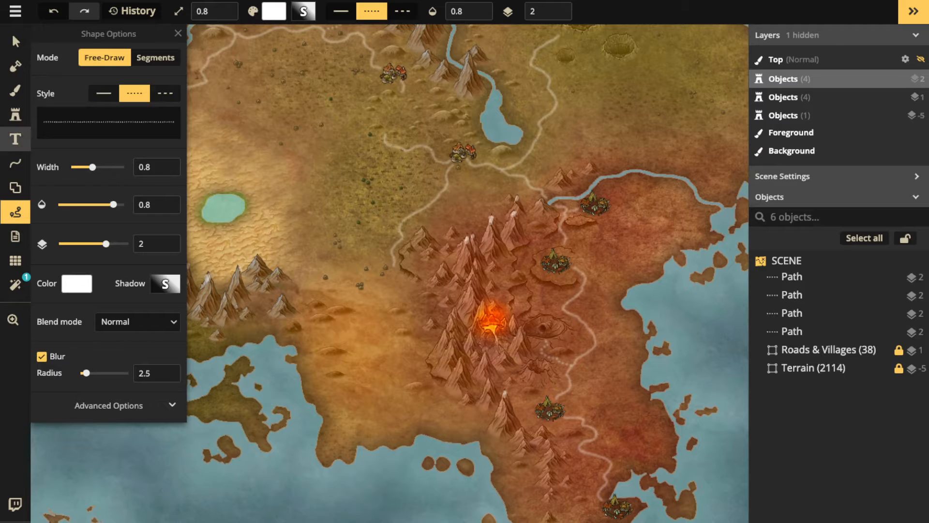
left_click(15, 114)
left_click(73, 84)
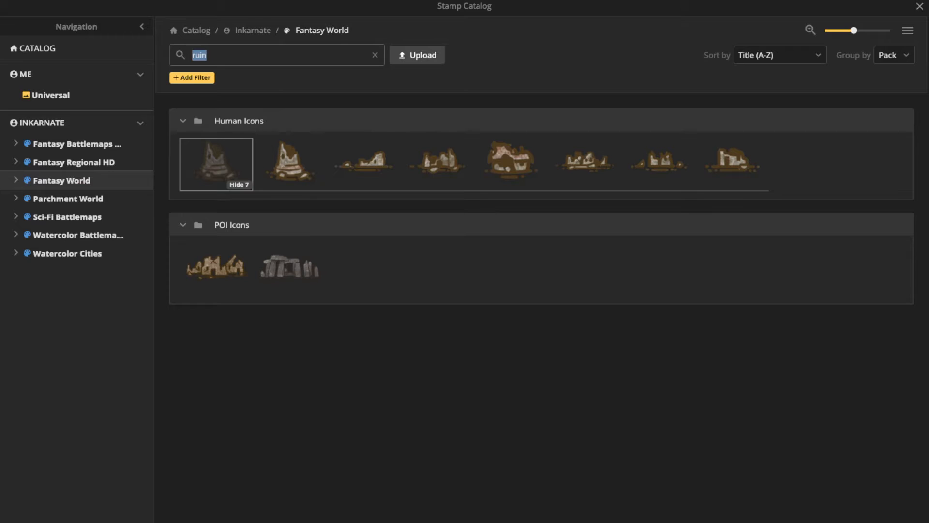
type("cave")
key("Return")
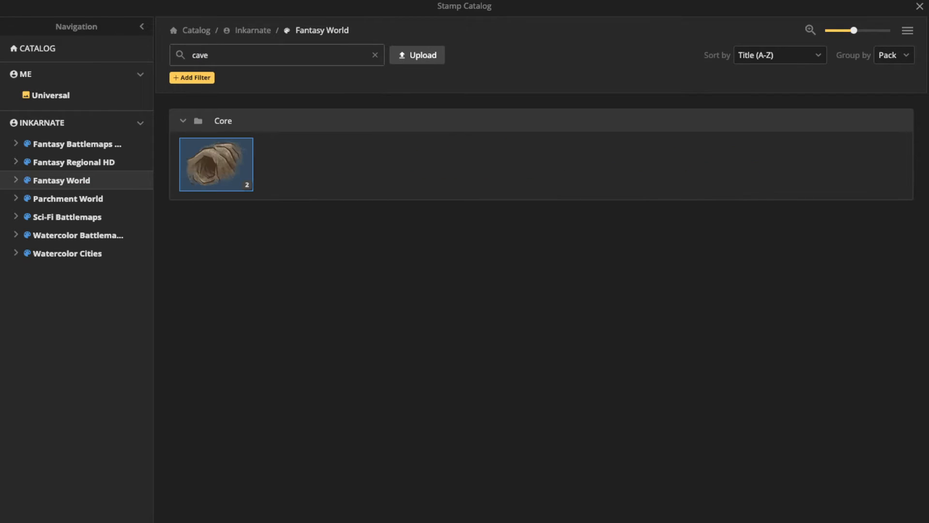
left_click(216, 164)
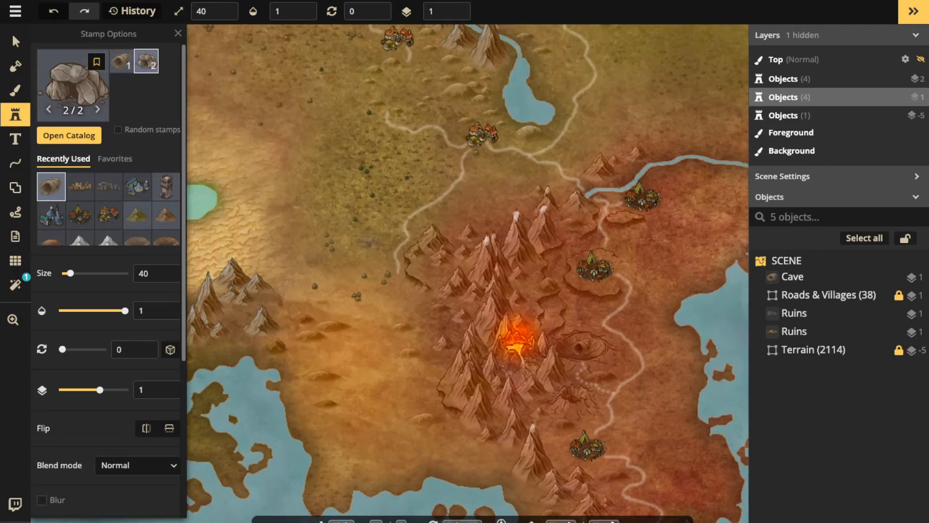
Place the boulder cave at size 50 at the seaward foot of the mountain range southwest of the desert oasis
left_click_drag(368, 238, 419, 381)
scroll(415, 273, "up", 4)
left_click_drag(415, 121, 427, 502)
left_click_drag(310, 387, 470, 261)
left_click_drag(291, 300, 393, 269)
left_click_drag(293, 334, 346, 244)
left_click_drag(359, 290, 363, 150)
scroll(407, 372, "up", 3)
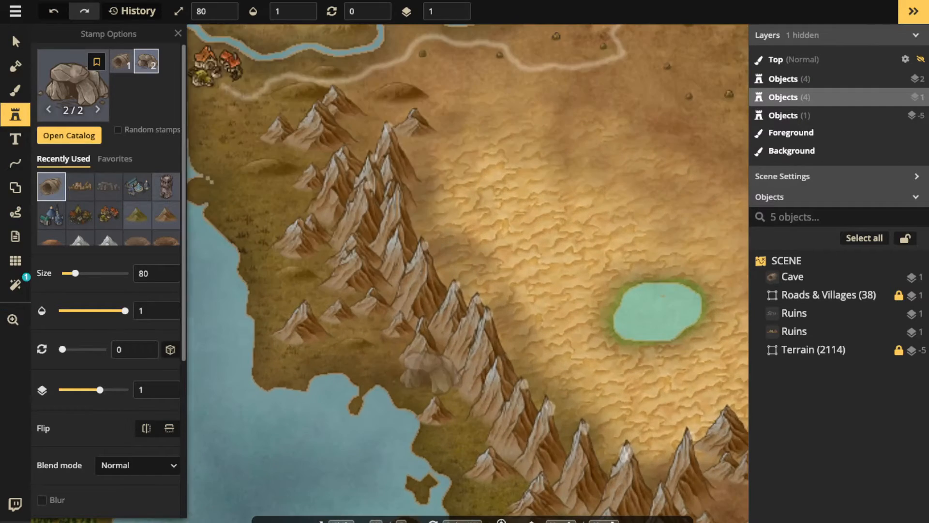
left_click_drag(261, 358, 628, 34)
left_click_drag(309, 204, 531, 298)
left_click_drag(387, 208, 391, 312)
left_click_drag(697, 339, 225, 285)
left_click_drag(373, 348, 219, 192)
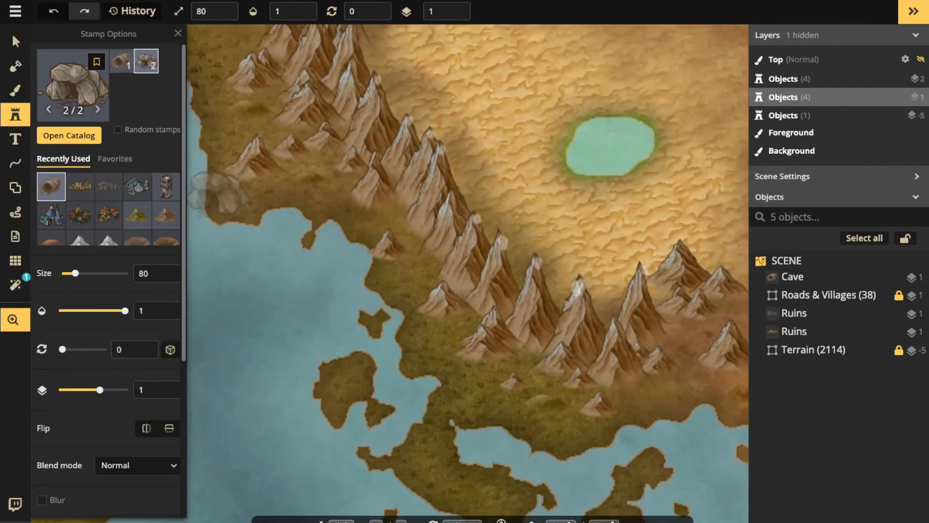
scroll(406, 212, "up", 3)
scroll(398, 195, "down", 3)
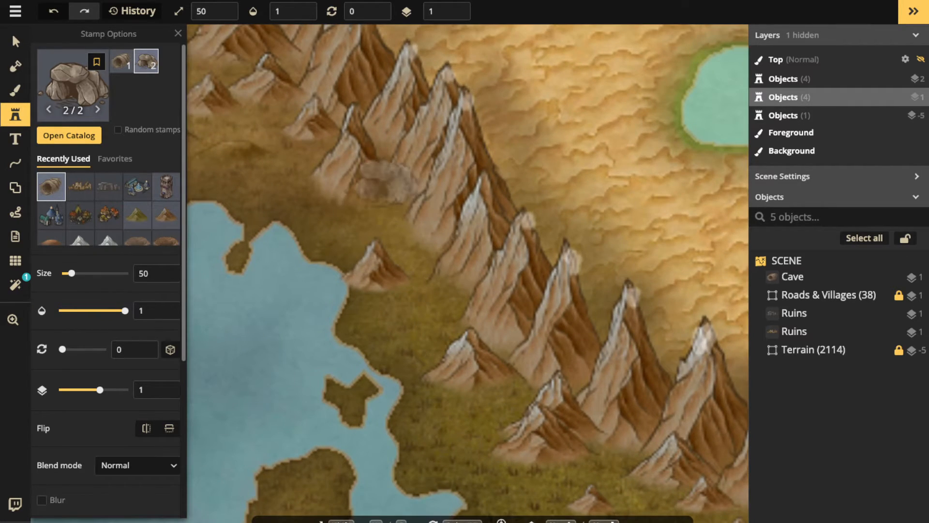
left_click(382, 185)
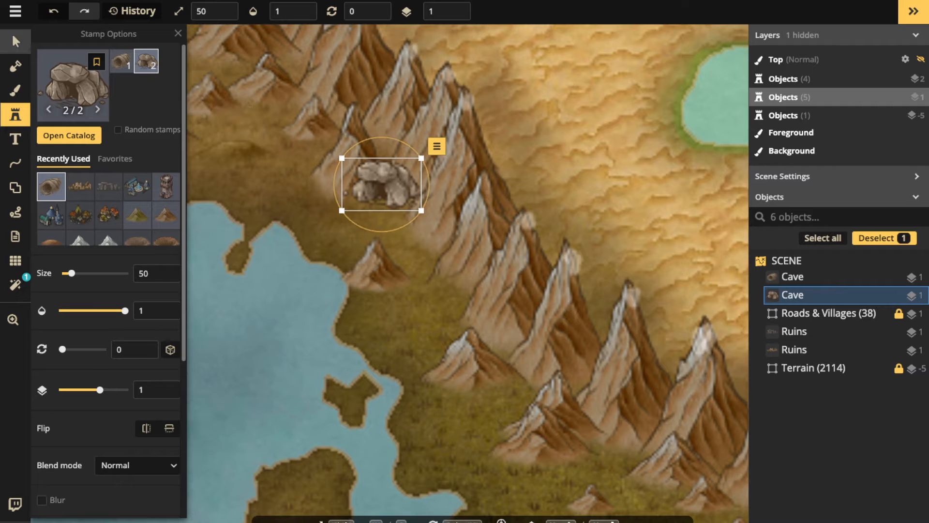
Set the boulder cave's blend mode to Luminosity and its brightness to 90, and shift it slightly against the mountains
left_click(15, 42)
left_click(137, 251)
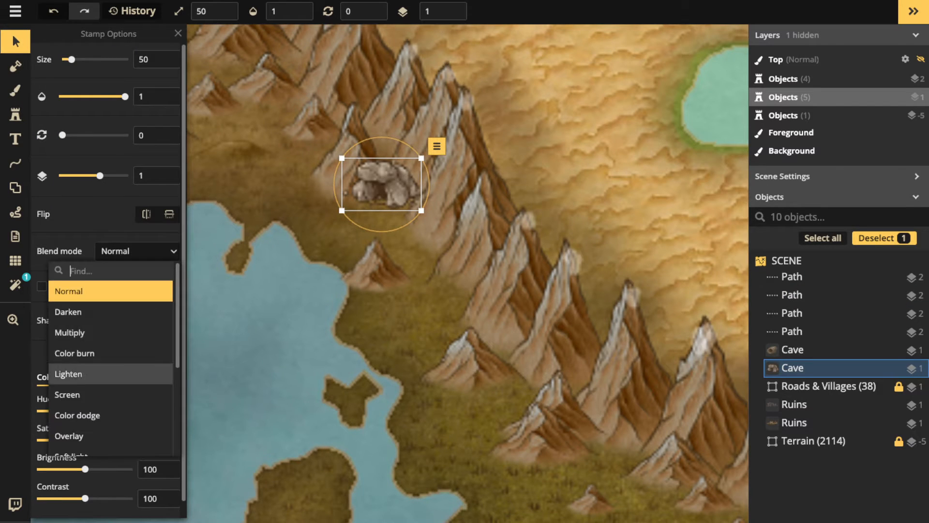
scroll(92, 363, "down", 5)
left_click(83, 444)
mouse_move(381, 185)
left_mouse_down()
mouse_move(363, 184)
mouse_move(381, 185)
mouse_move(390, 232)
mouse_move(475, 375)
mouse_move(387, 243)
mouse_move(377, 187)
left_mouse_up()
left_click_drag(86, 469, 80, 469)
Examine how the boulder cave blends into the mountains, and look over the land from the desert to the volcano region
left_click(355, 231)
scroll(354, 230, "down", 3)
left_click(368, 204)
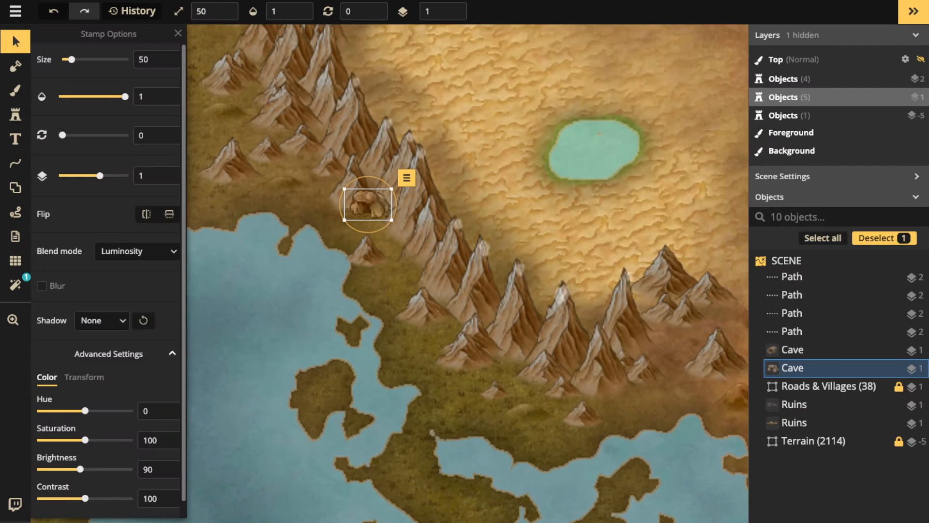
left_click_drag(398, 204, 346, 275)
key("Escape")
scroll(356, 196, "down", 3)
left_click(367, 204)
scroll(366, 203, "down", 2)
key("Escape")
scroll(346, 274, "down", 1)
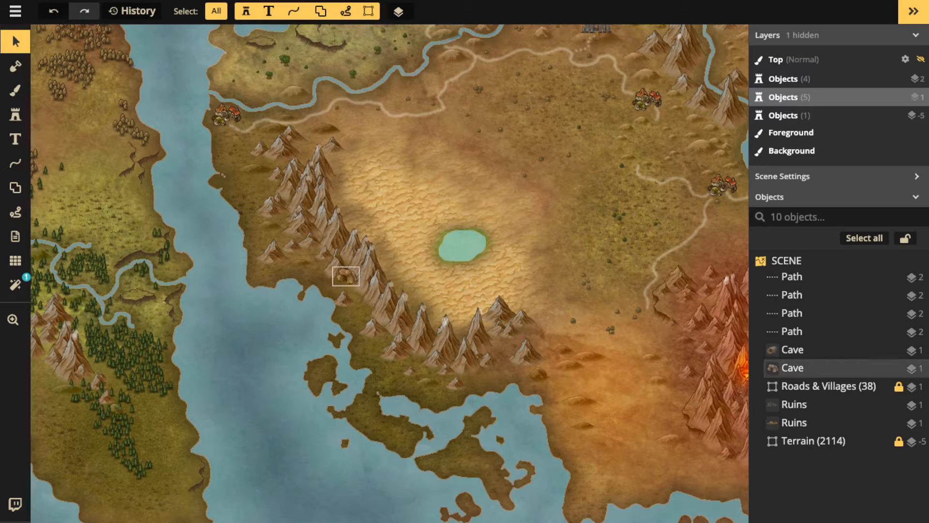
scroll(345, 275, "up", 2)
scroll(351, 281, "up", 3)
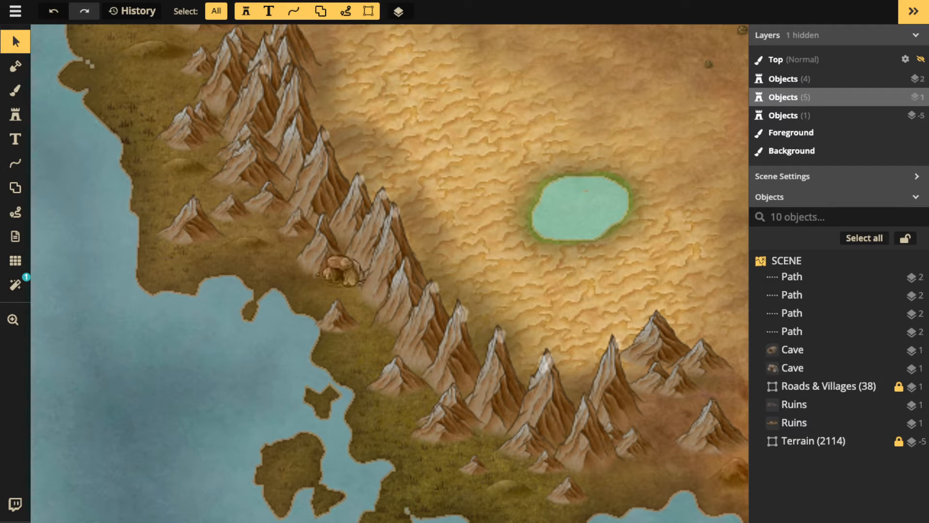
scroll(390, 273, "down", 3)
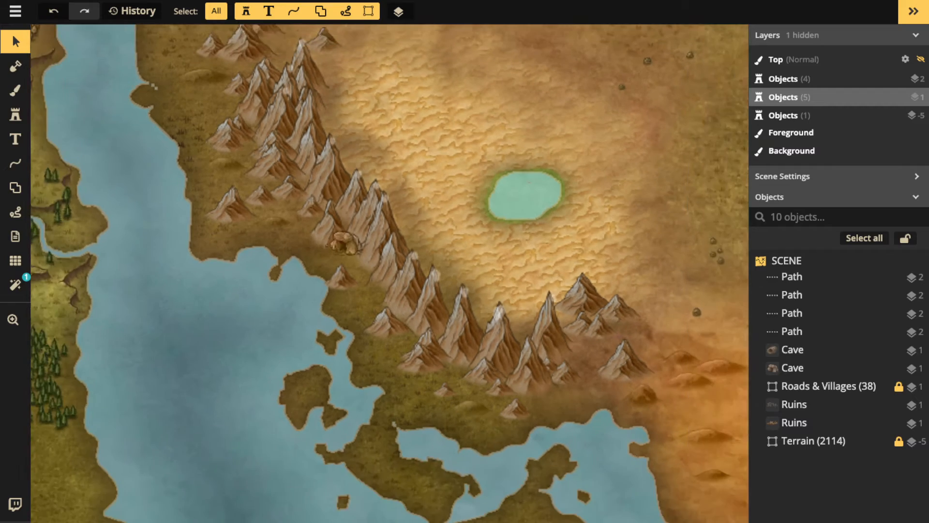
left_click_drag(389, 273, 290, 278)
scroll(389, 274, "down", 3)
left_click_drag(390, 274, 374, 284)
left_click_drag(497, 249, 282, 297)
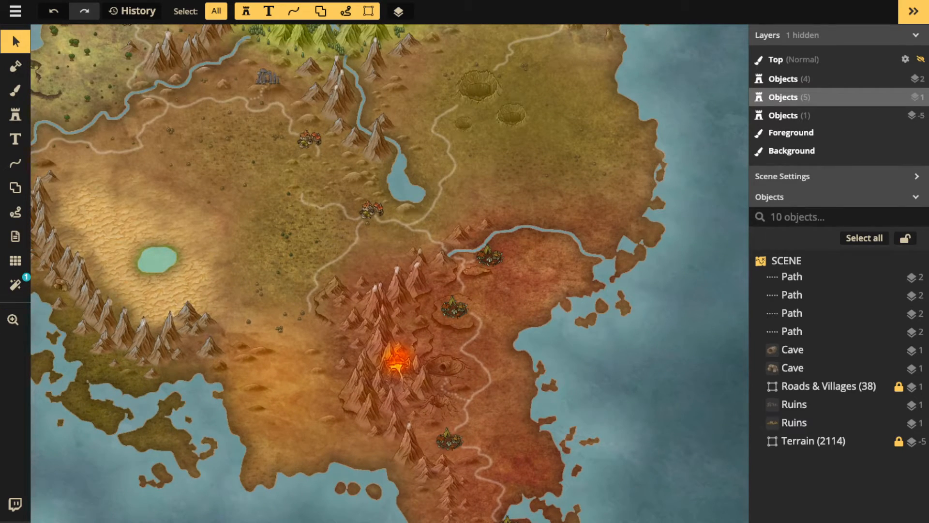
Clear the stamp catalog search and choose the elven village with the fountain from the Fantasy World Elven Buildings
left_click(15, 115)
left_click(73, 85)
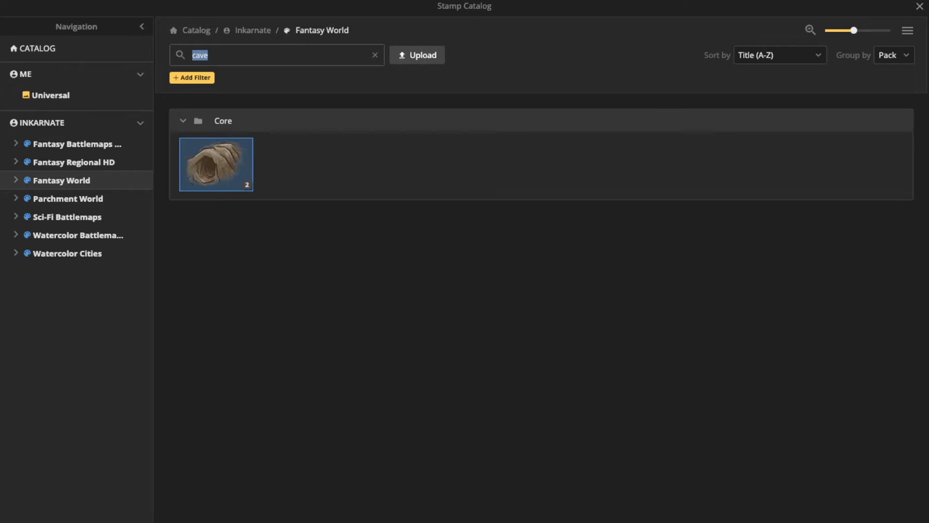
left_click(375, 54)
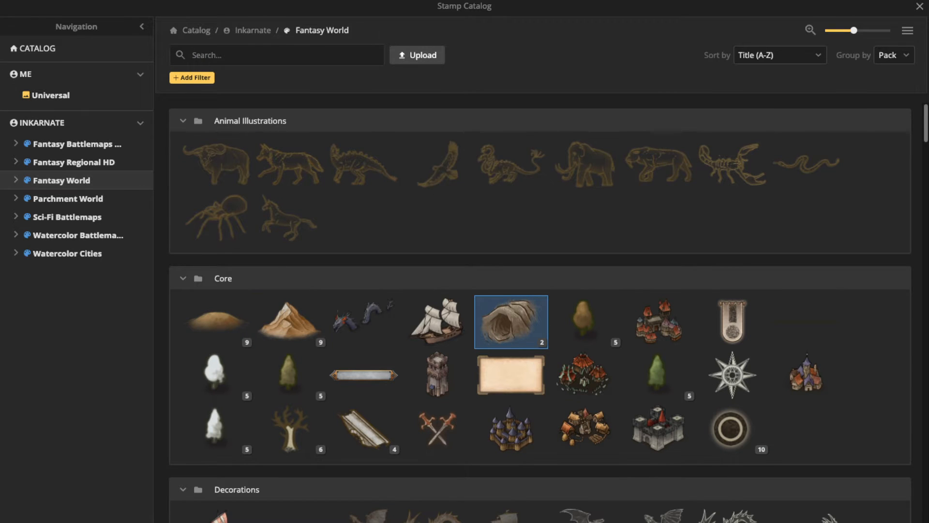
scroll(540, 310, "down", 8)
scroll(363, 290, "down", 4)
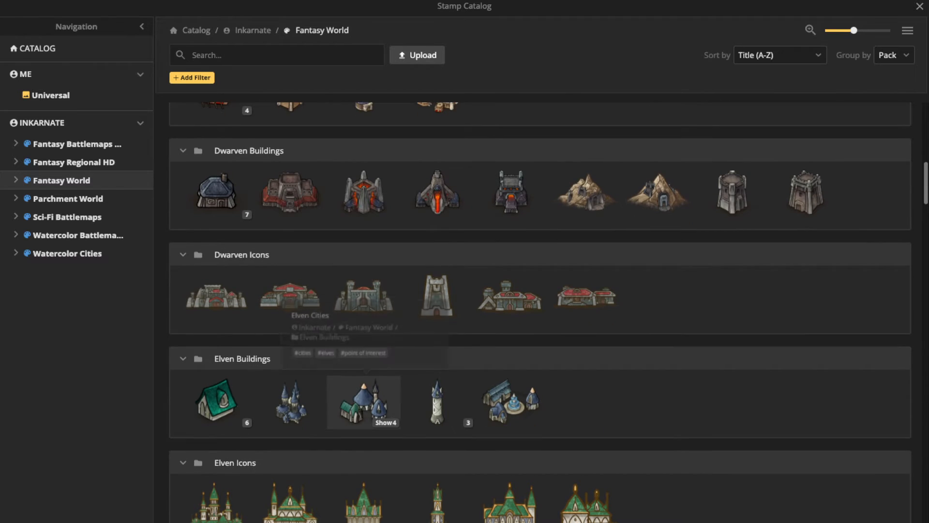
left_click(510, 401)
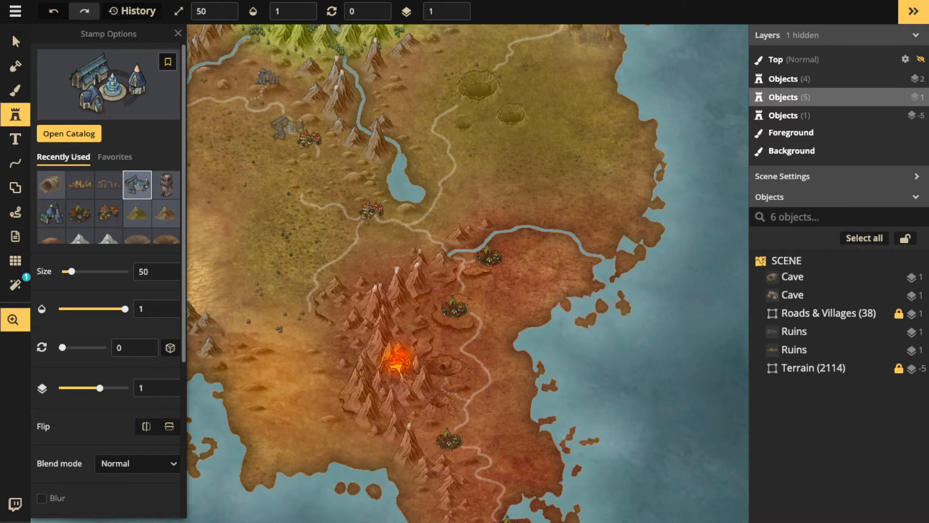
Place the elven village stamp at size 50 in the lake north of the green mountains and select it
left_click_drag(278, 125, 308, 369)
scroll(358, 261, "up", 1)
scroll(357, 259, "up", 3)
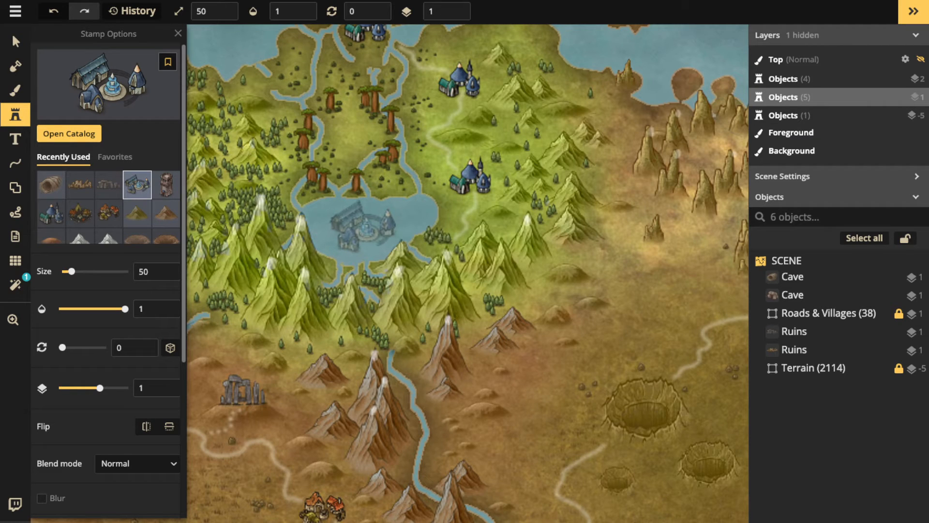
left_click(363, 226)
left_click(15, 42)
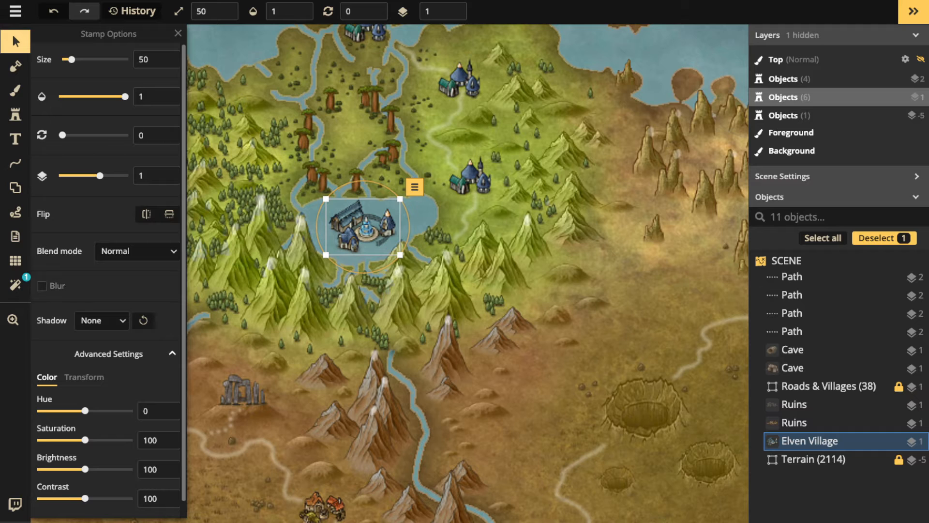
Set the elven village's size to 40 and shift it slightly within the lake
left_click_drag(363, 227, 360, 227)
scroll(357, 228, "down", 1)
scroll(358, 228, "up", 1)
scroll(358, 227, "down", 1)
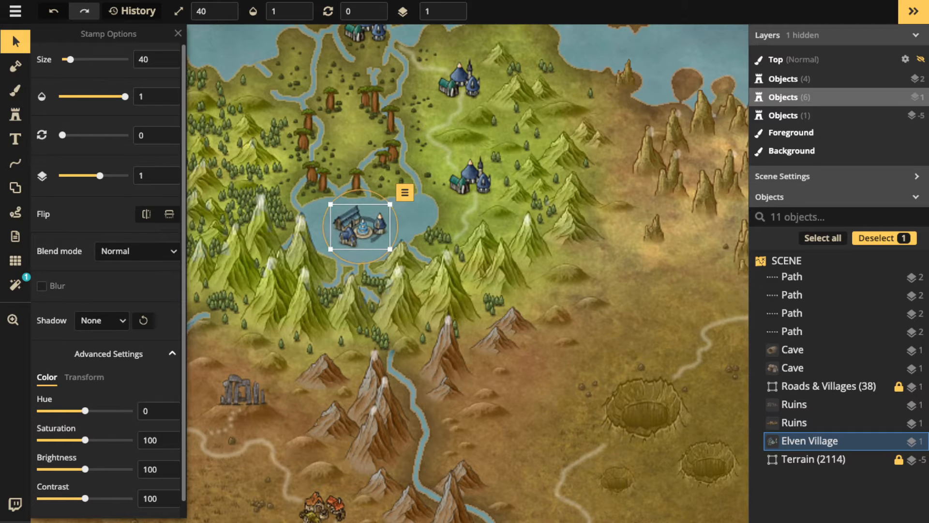
scroll(317, 211, "down", 2)
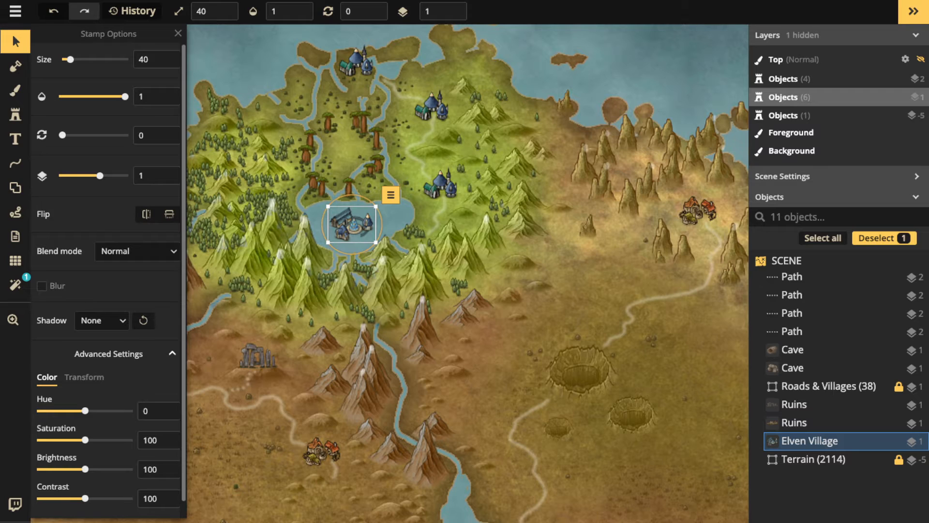
Examine the elven village in its lake and look over the land from the stone ruins to the desert oasis
scroll(361, 233, "up", 6)
scroll(329, 190, "up", 2)
left_click_drag(337, 199, 375, 172)
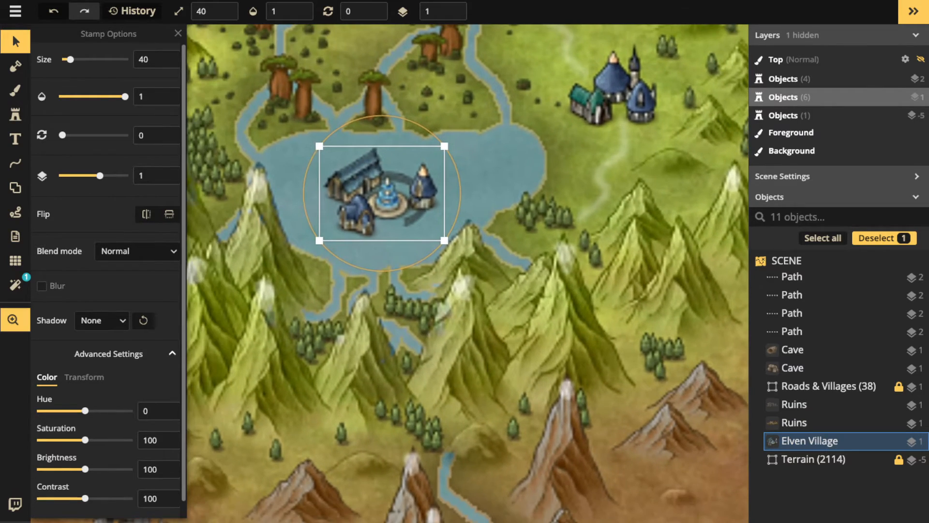
scroll(387, 175, "down", 4)
left_click_drag(387, 252, 446, 176)
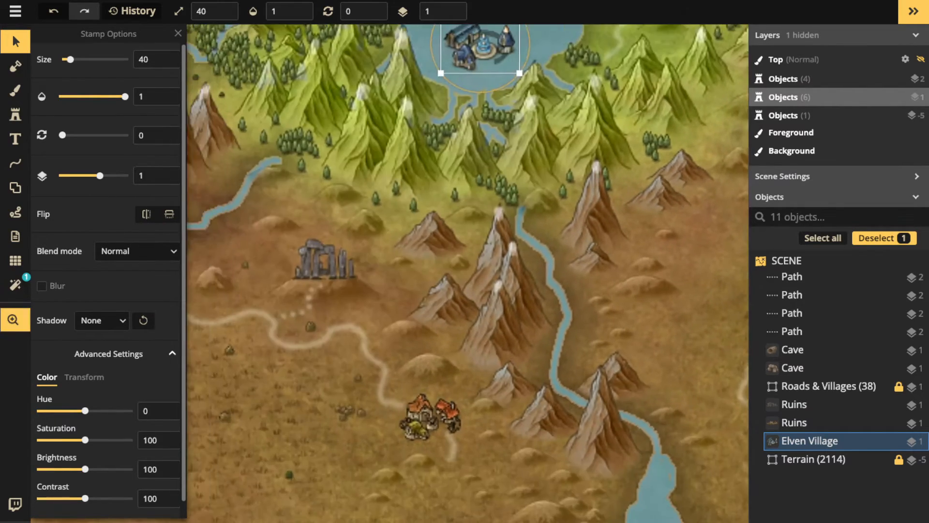
left_click_drag(388, 251, 506, 416)
left_click_drag(263, 187, 386, 242)
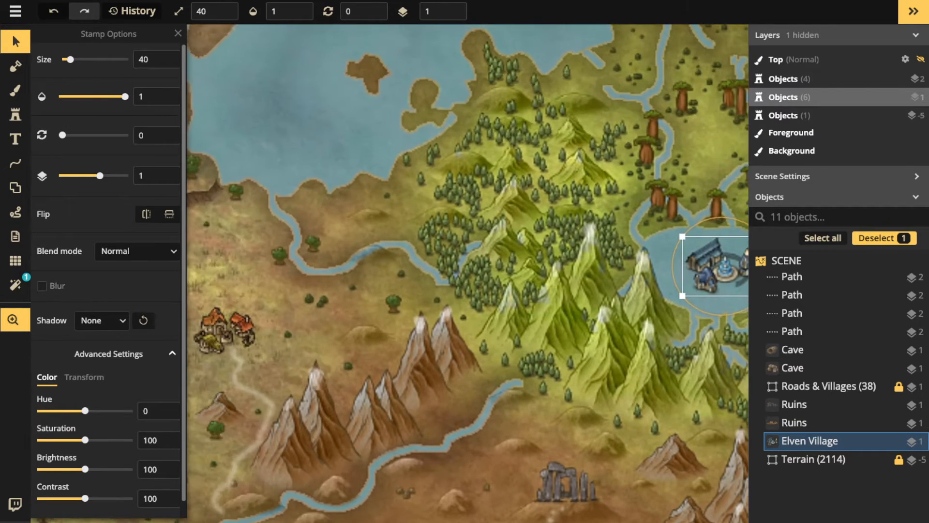
scroll(386, 242, "down", 2)
left_click_drag(339, 416, 481, 152)
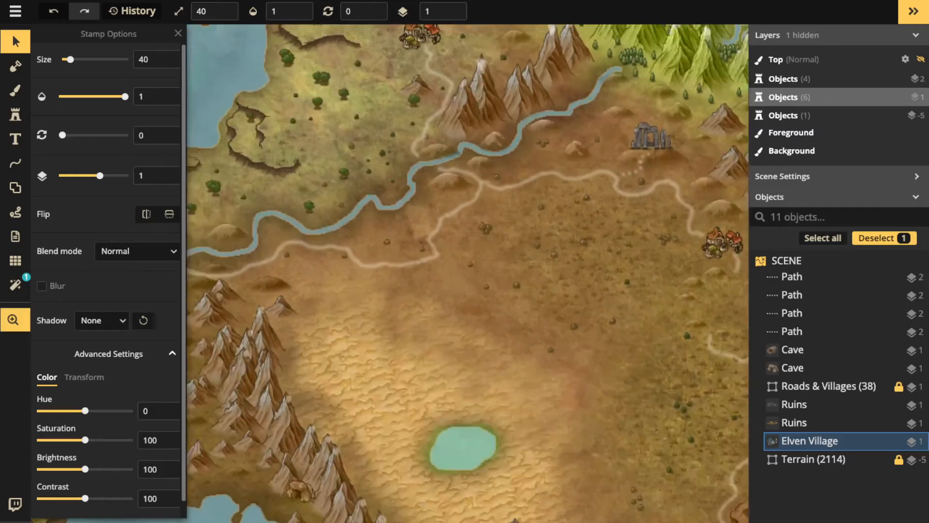
scroll(415, 273, "down", 3)
left_click_drag(412, 407, 483, 261)
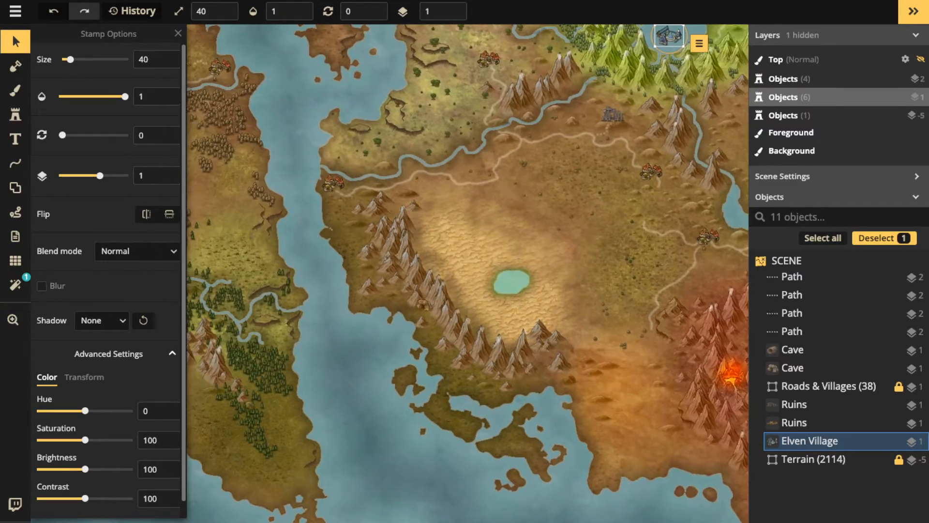
Survey the northwestern coast and examine the small plateau by the bay north of the coastal village
scroll(333, 271, "up", 2)
left_click_drag(332, 271, 701, 379)
scroll(368, 363, "up", 4)
left_click_drag(648, 126, 210, 447)
scroll(571, 302, "down", 3)
left_click_drag(605, 302, 296, 346)
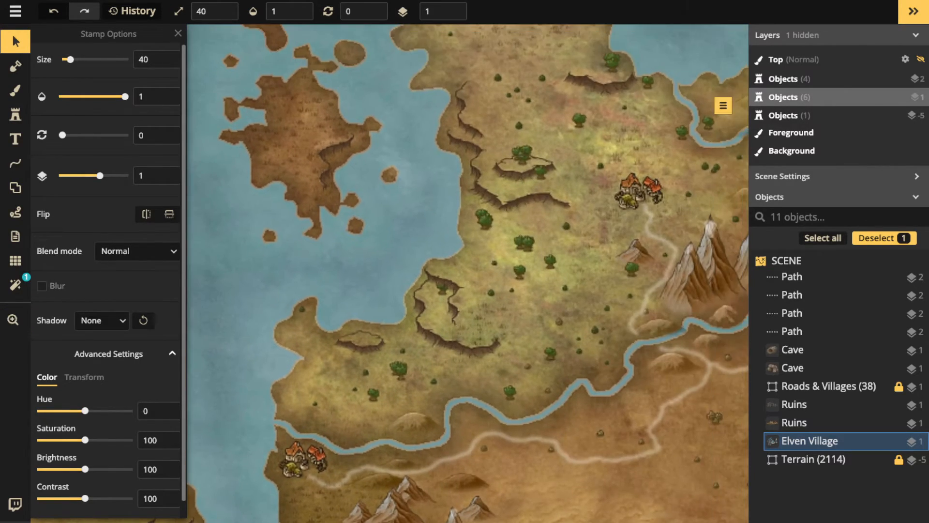
scroll(377, 345, "up", 4)
scroll(373, 341, "up", 1)
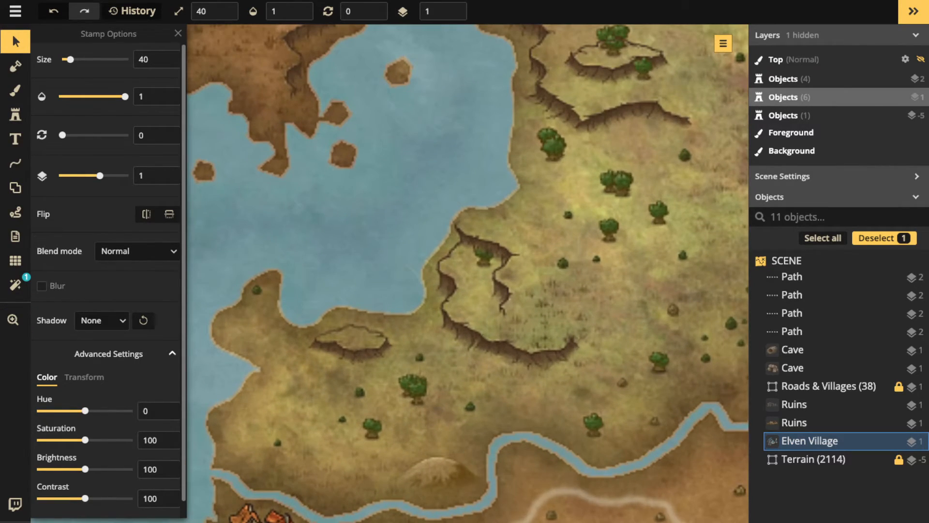
scroll(342, 339, "up", 3)
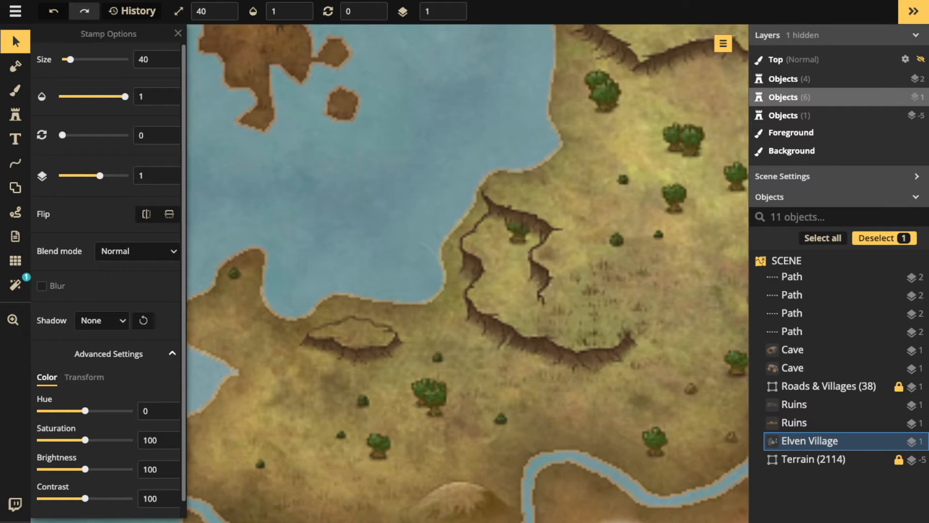
Search the Fantasy World stamp catalog for "temple" and choose the Human Temple from Human Icons
left_click(15, 114)
left_click(68, 133)
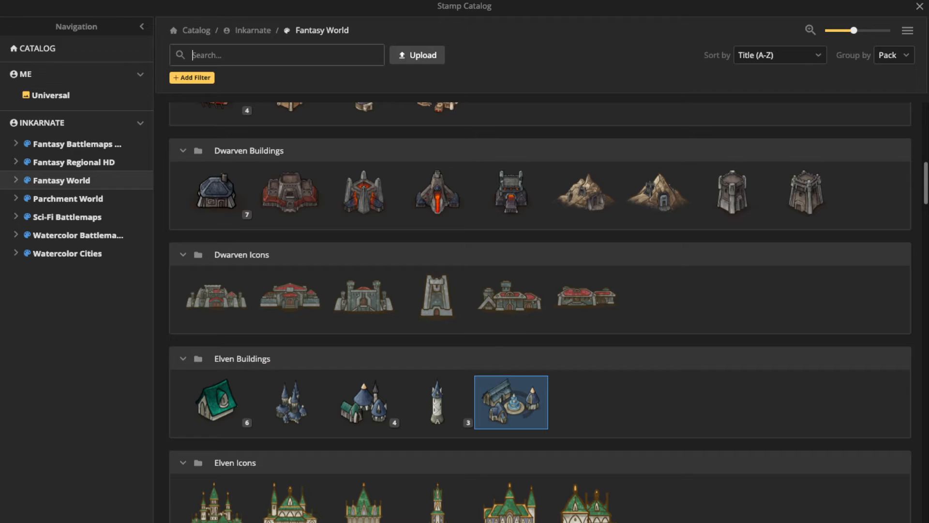
type("temple")
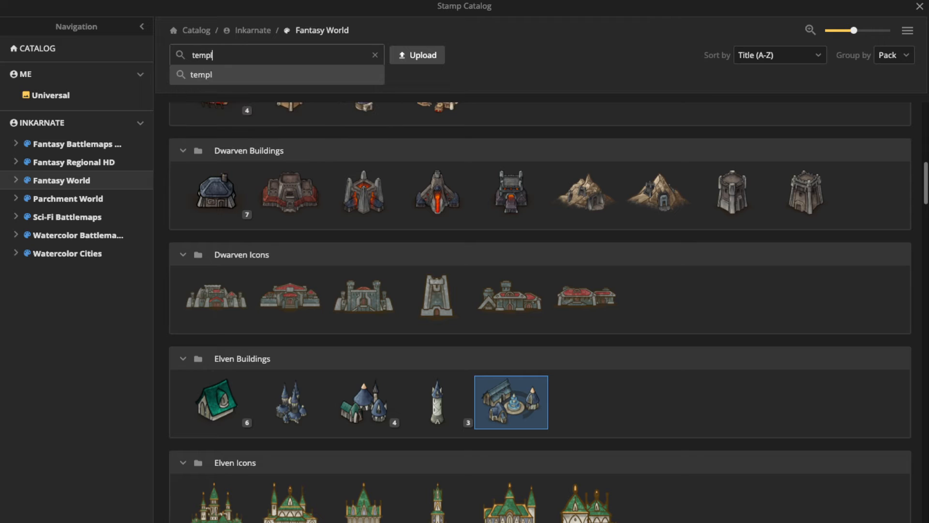
key("Return")
scroll(216, 339, "down", 2)
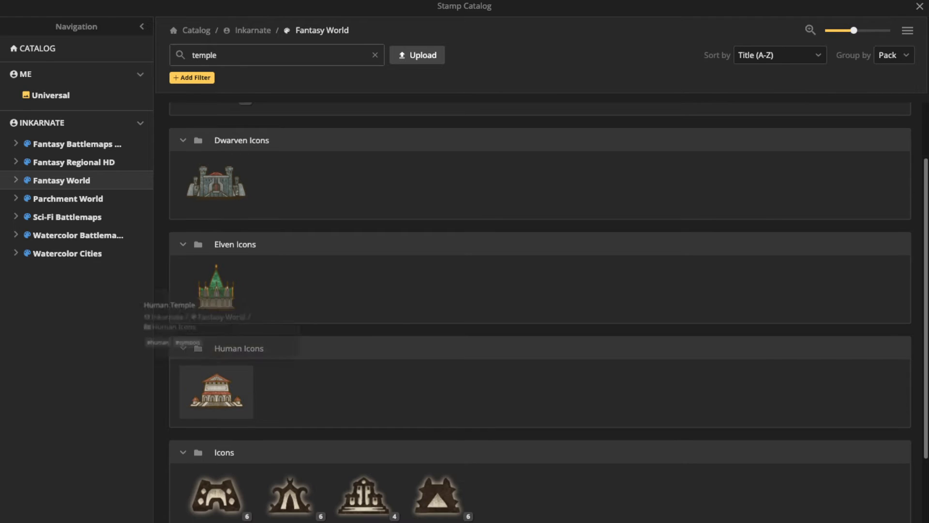
left_click(208, 380)
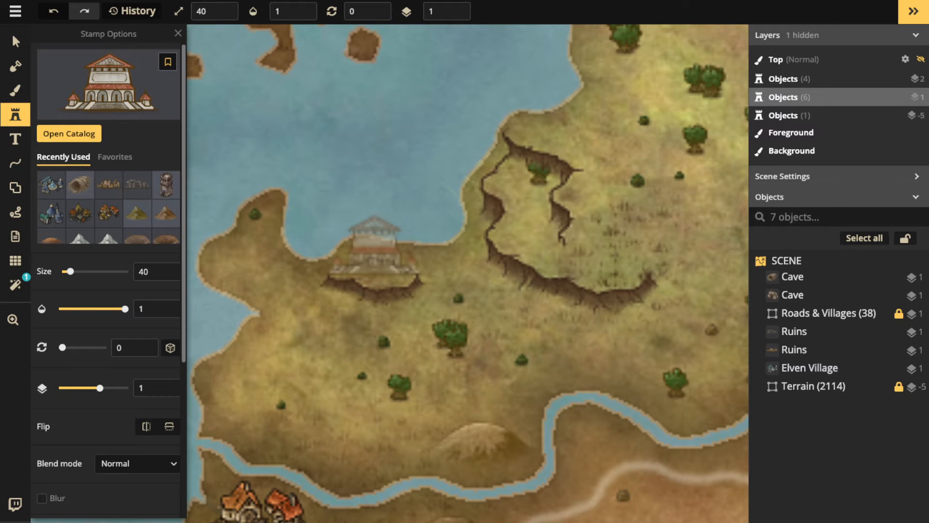
Place the human temple at size 30 on the small plateau by the bay and align it with the cliff
scroll(374, 249, "down", 2)
left_click(376, 254)
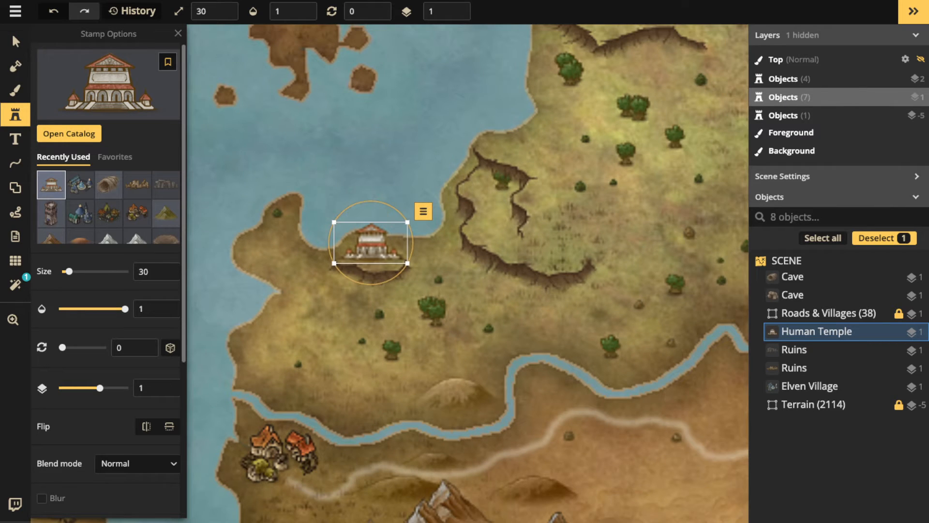
left_click_drag(371, 242, 373, 245)
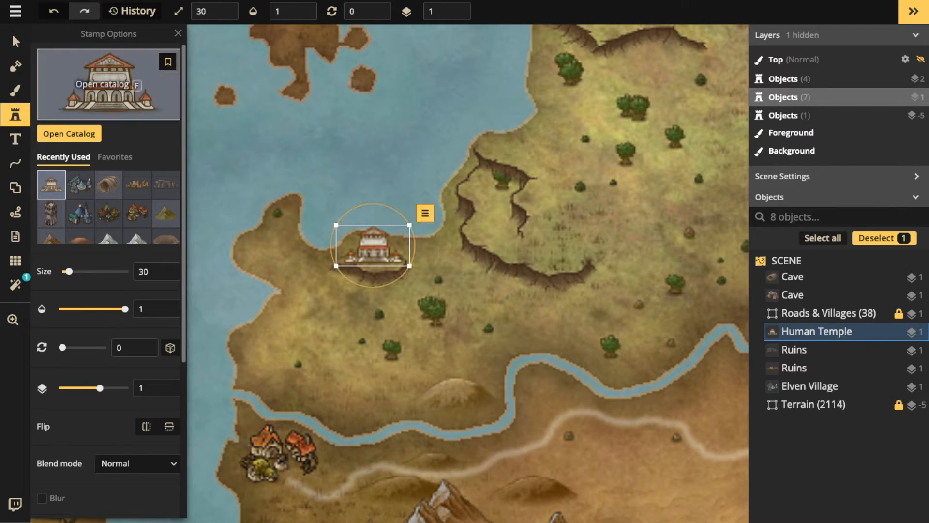
Search the stamp catalog for "bridge" and choose the vertical variant, number 4, of the Core bridge
left_click(109, 85)
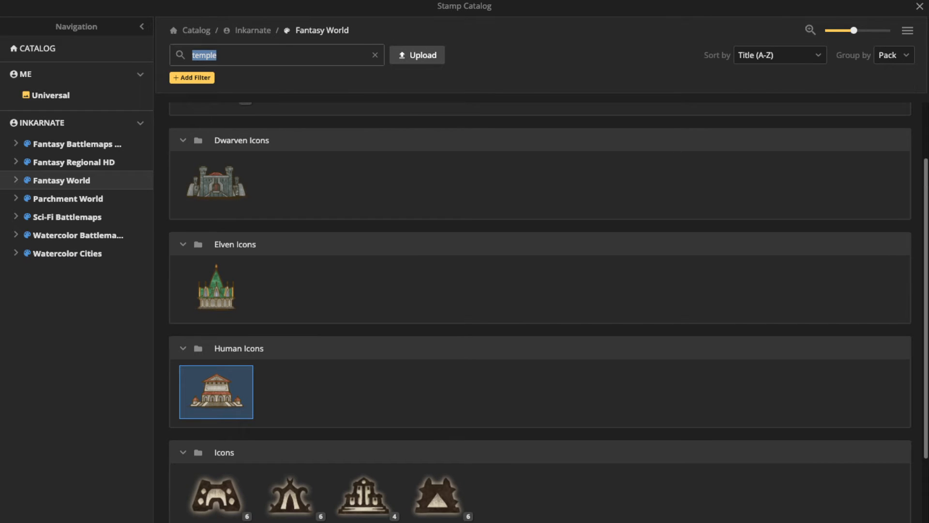
type("bridge")
key("Return")
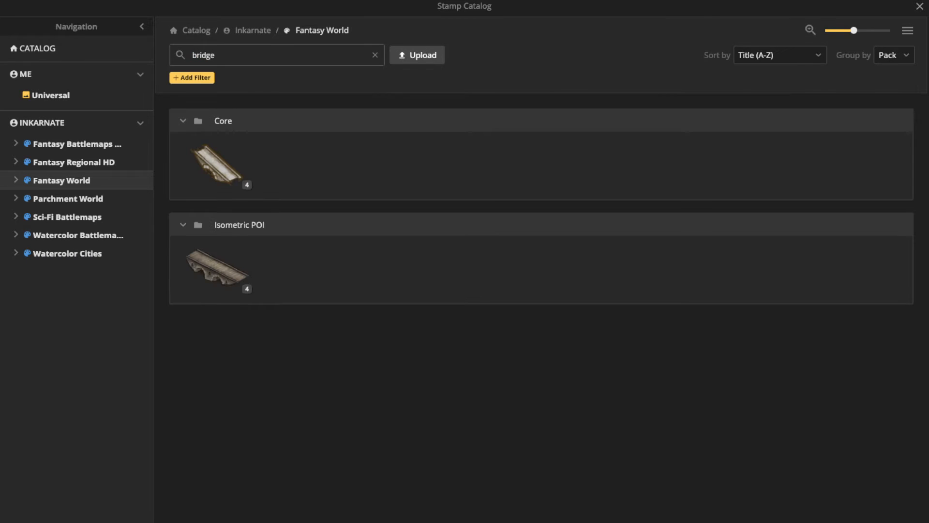
left_click(217, 164)
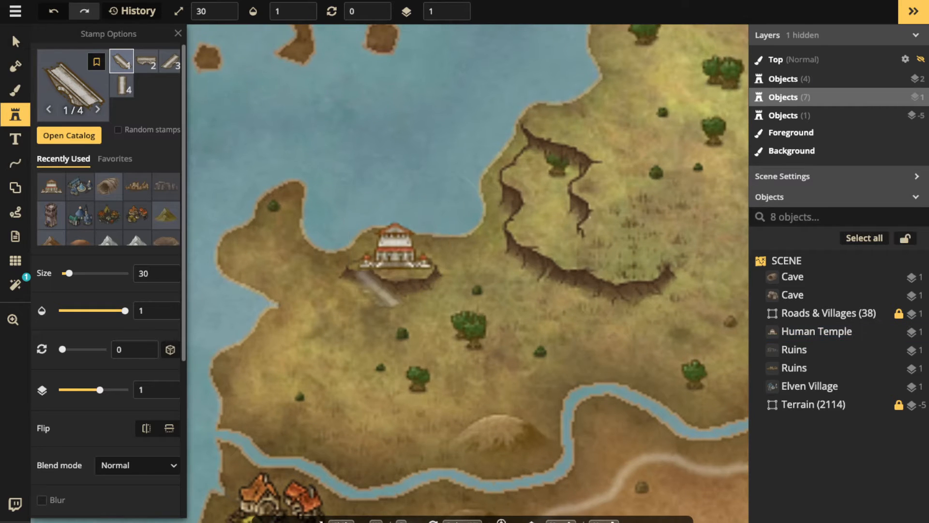
key("Right")
key("Right")
key("Right")
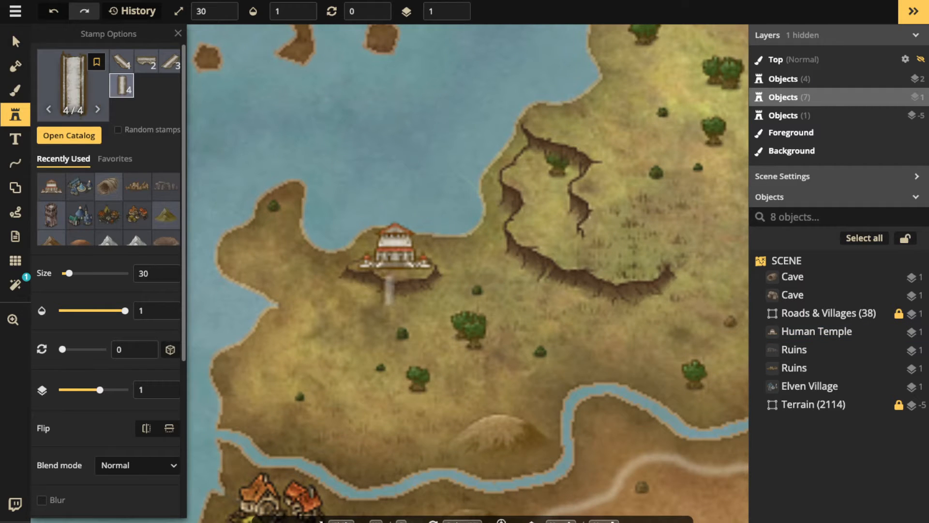
Place the bridge at size 20 over the cliff in front of the temple and nudge it up against the entrance
scroll(389, 288, "down", 2)
left_click(395, 283)
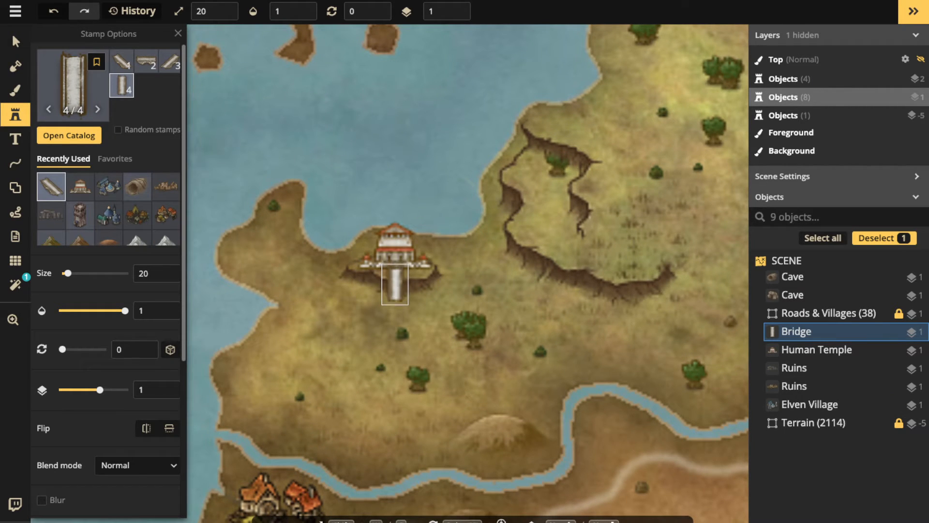
key("Up")
key("Up")
key("Up")
key("Escape")
scroll(339, 238, "down", 3)
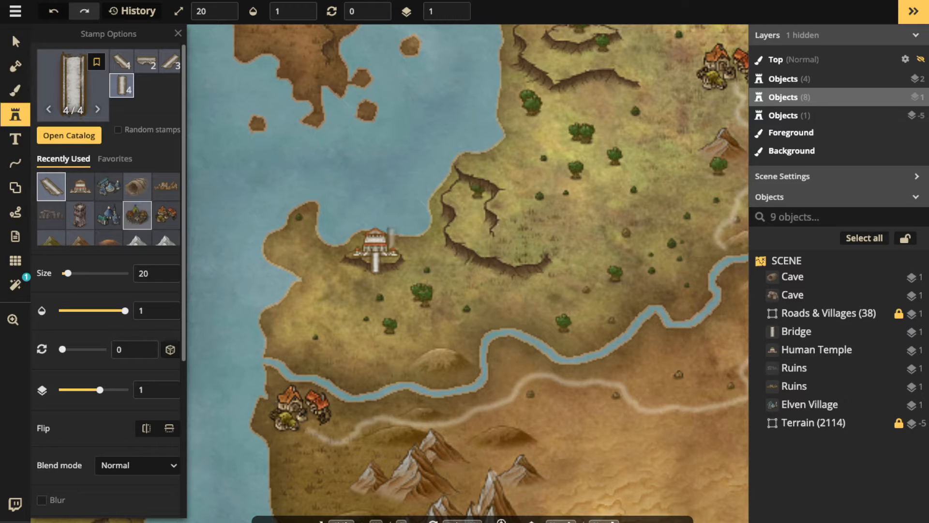
Draw a winding dotted path of width 0.8 from the riverbank opposite the coastal village up to the temple's bridge
left_click(15, 163)
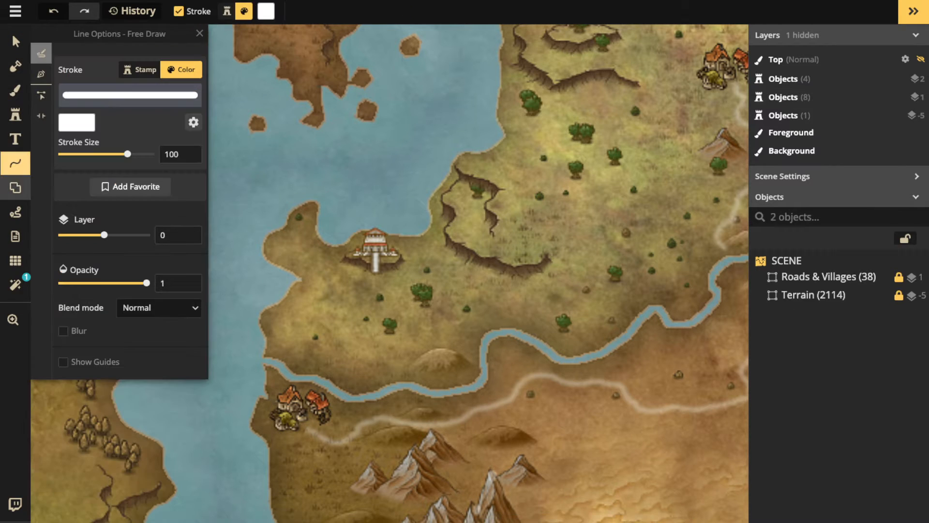
left_click(15, 212)
left_click_drag(341, 377, 349, 372)
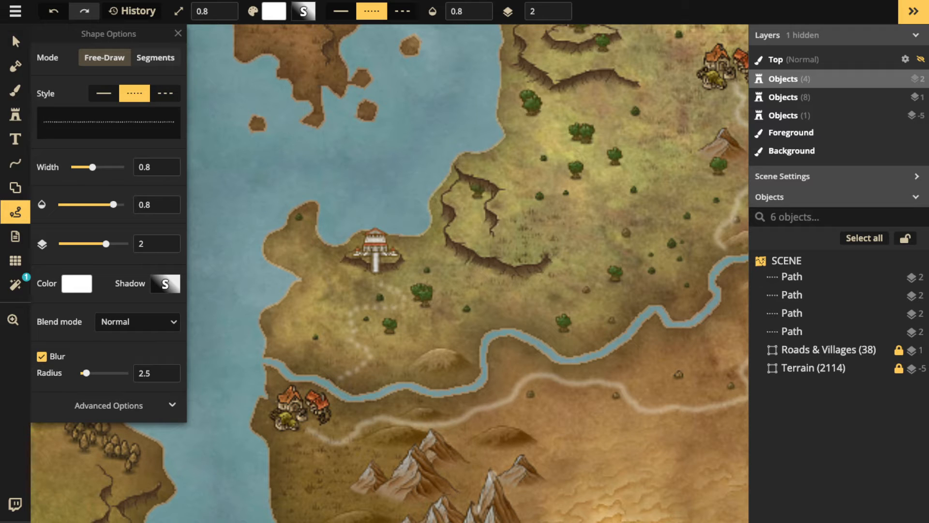
left_click_drag(380, 284, 376, 276)
scroll(269, 213, "down", 4)
key("Escape")
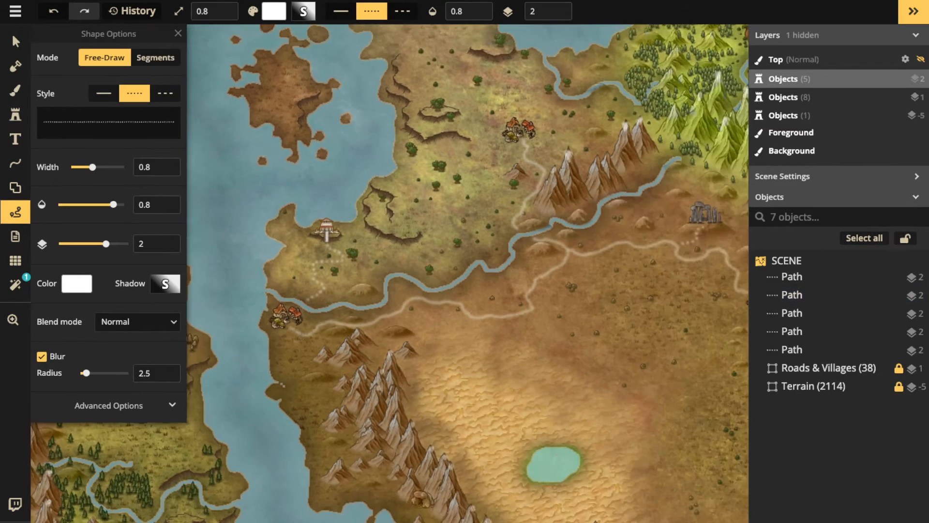
Browse the Fantasy World stamp catalog and choose the Dwarven City stamp from the Dwarven Buildings
left_click_drag(432, 246, 391, 237)
left_click(15, 115)
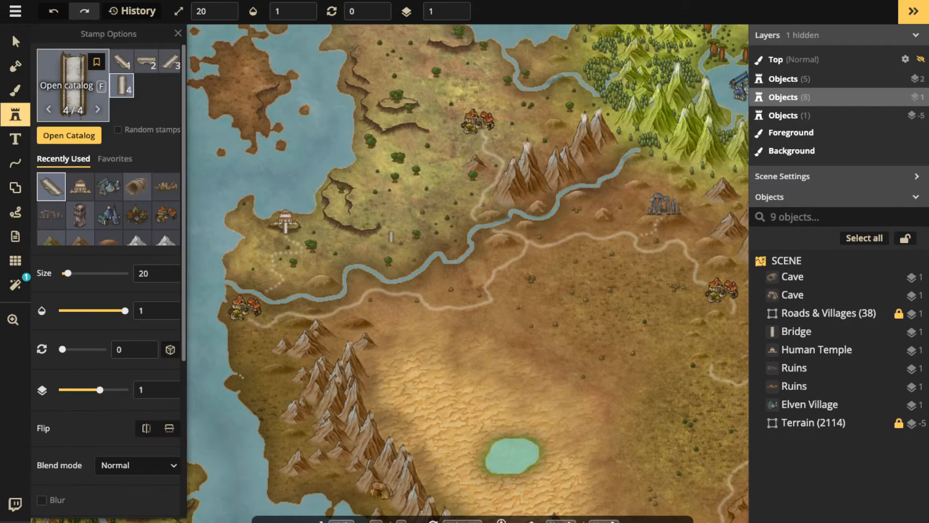
left_click(73, 92)
left_click(373, 55)
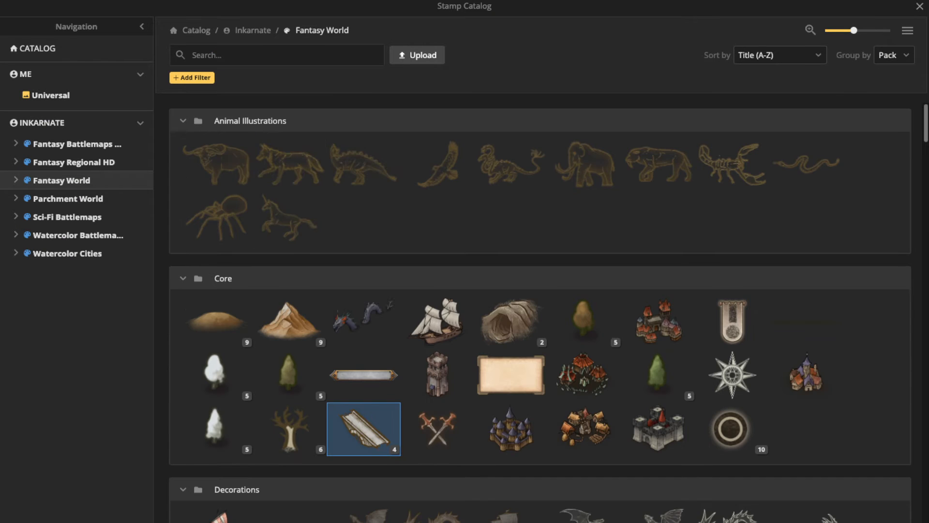
scroll(363, 291, "down", 5)
scroll(364, 291, "down", 6)
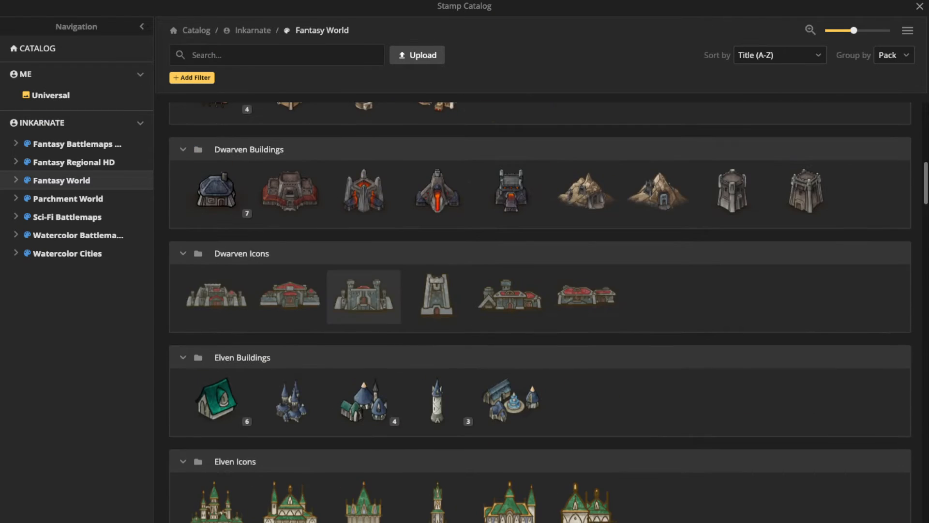
scroll(363, 296, "down", 5)
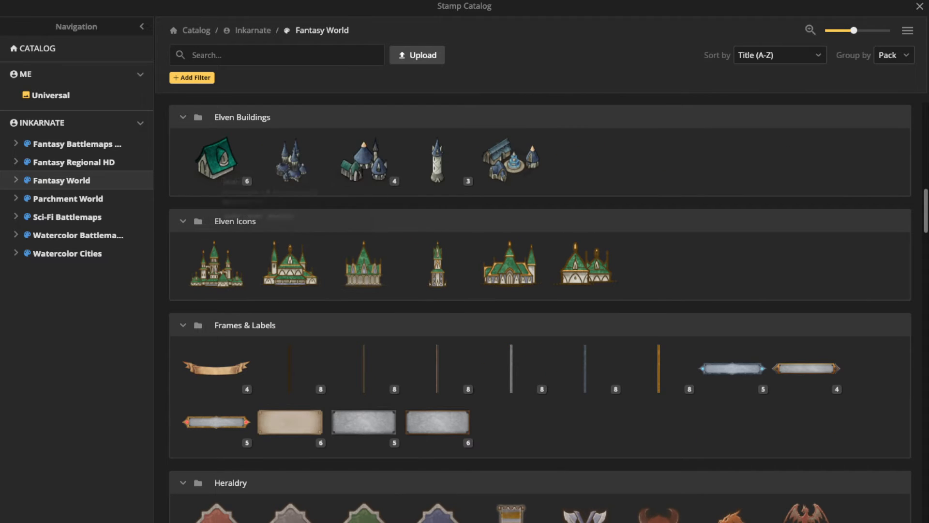
scroll(364, 263, "up", 3)
scroll(363, 213, "up", 1)
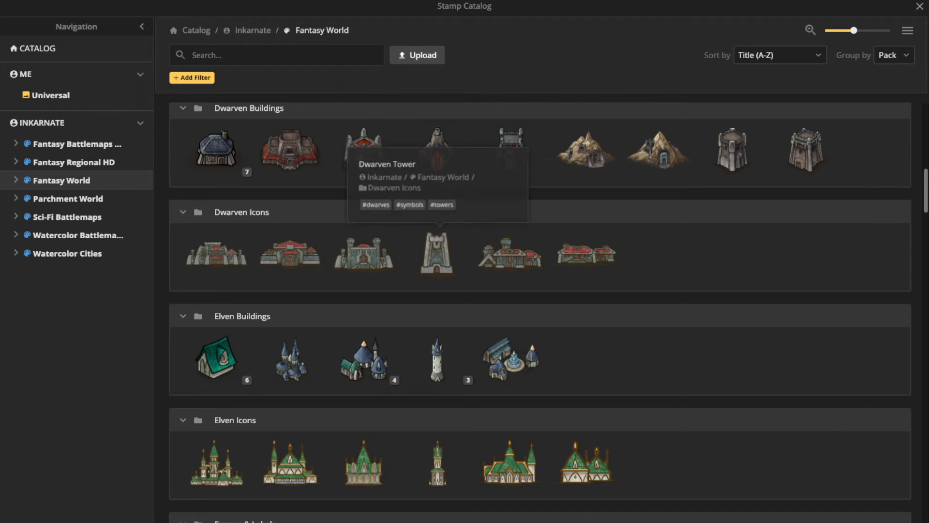
left_click(438, 151)
Place the Dwarven City at size 40 beside the lava and align it over the volcano's crater
key("bracketright")
key("bracketright")
key("bracketright")
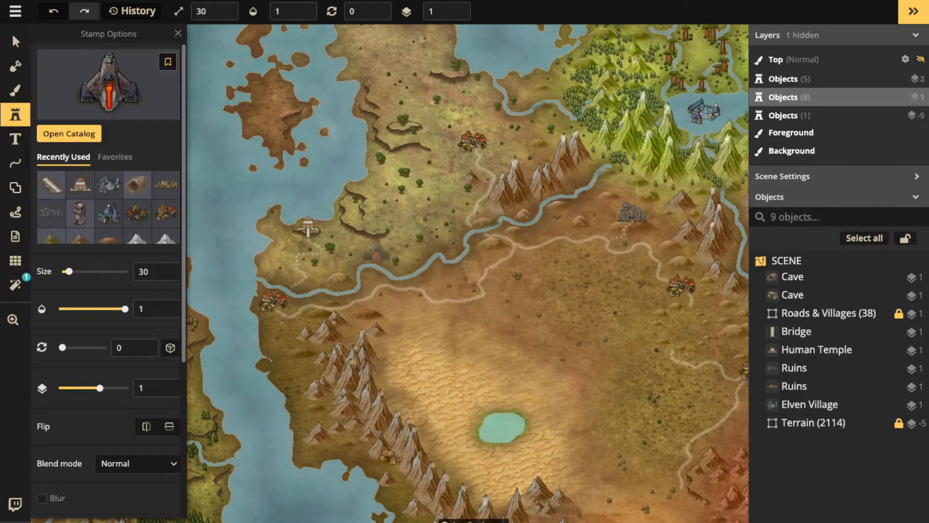
scroll(371, 221, "down", 2)
key("space")
left_click_drag(681, 284, 479, 166)
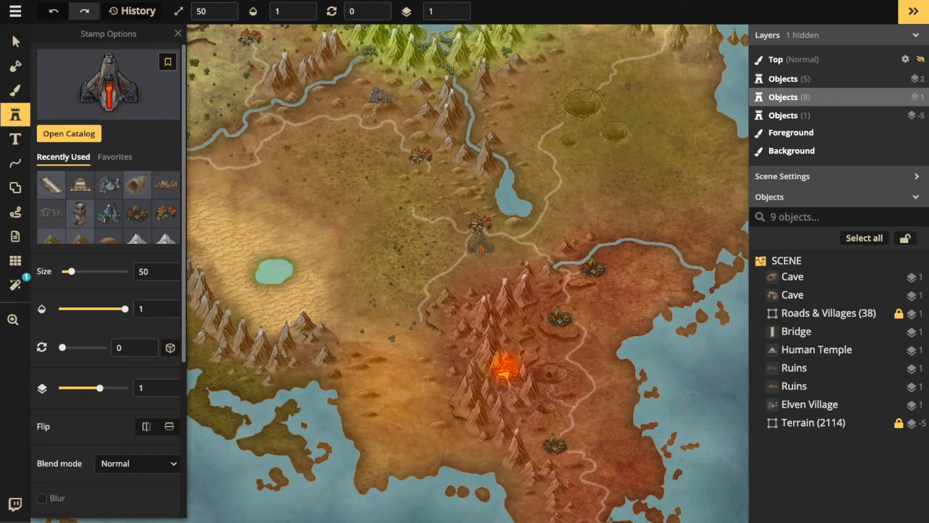
scroll(520, 356, "up", 5)
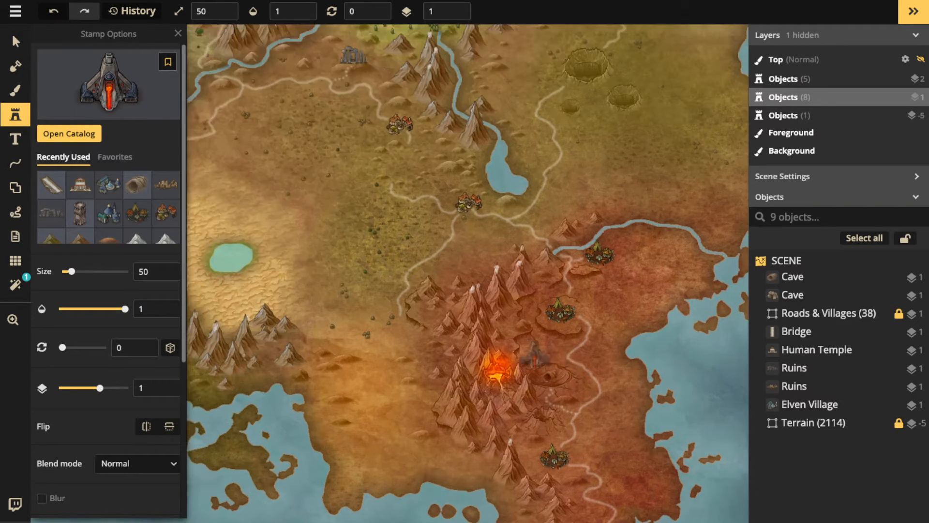
scroll(520, 356, "up", 3)
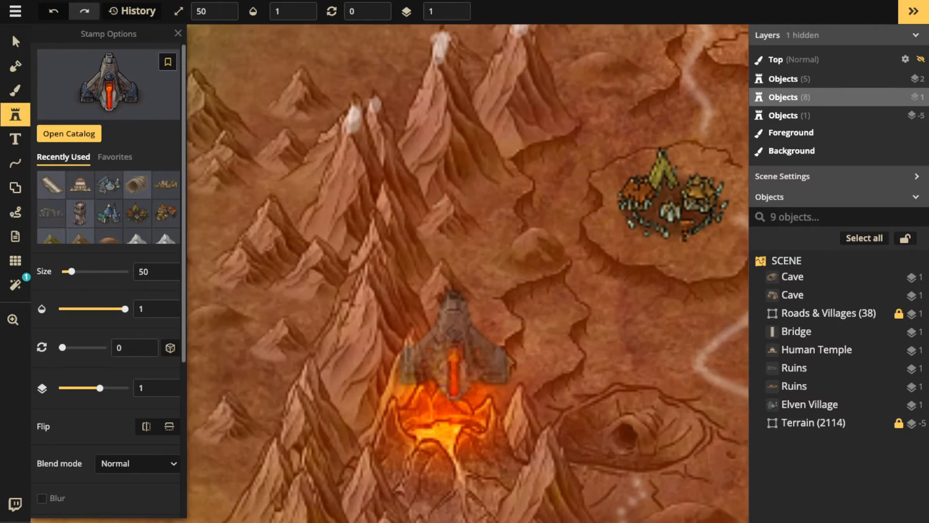
key("[")
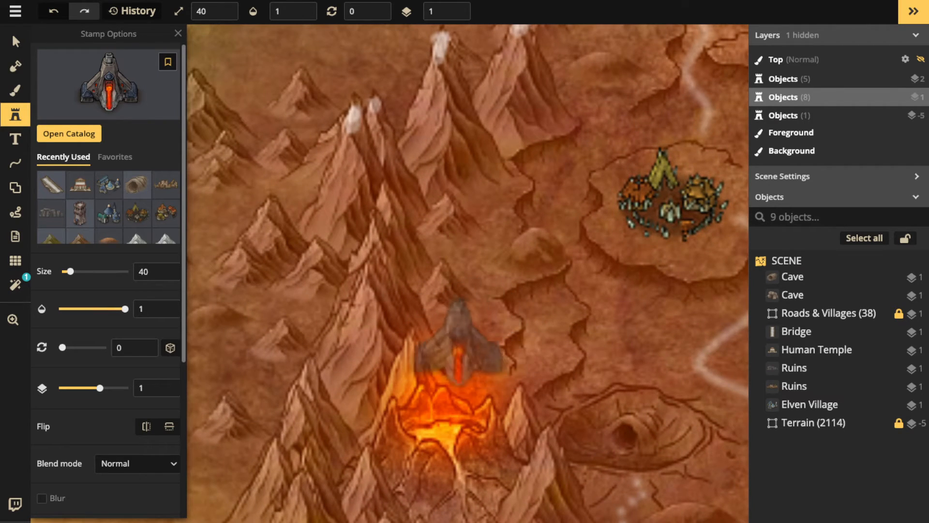
left_click(434, 355)
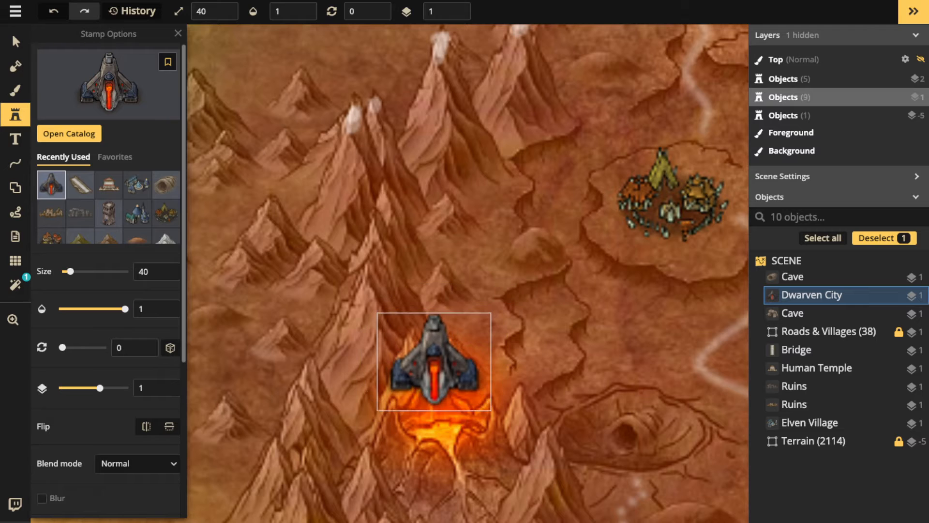
left_click_drag(435, 353, 448, 321)
scroll(422, 325, "down", 1)
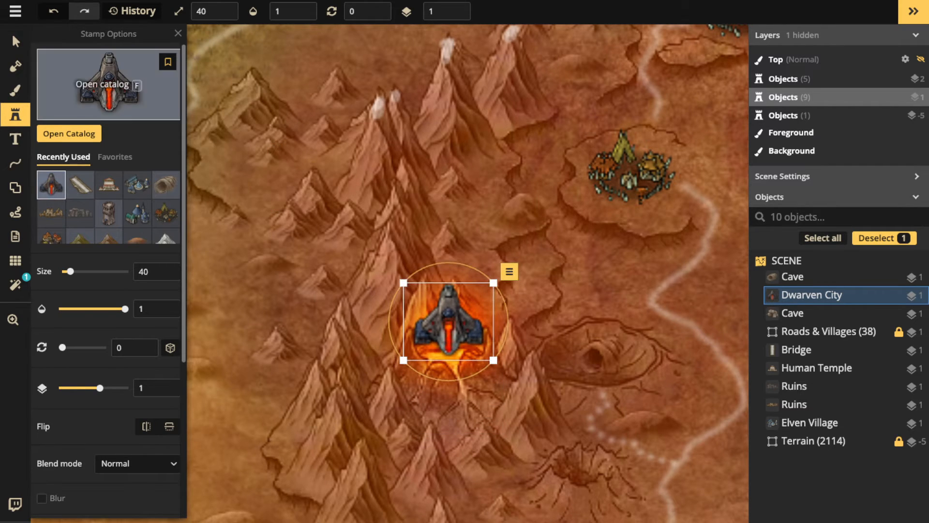
Set the blend mode of the placed Dwarven City to Luminosity
left_click(15, 42)
scroll(454, 301, "down", 1)
left_click(137, 250)
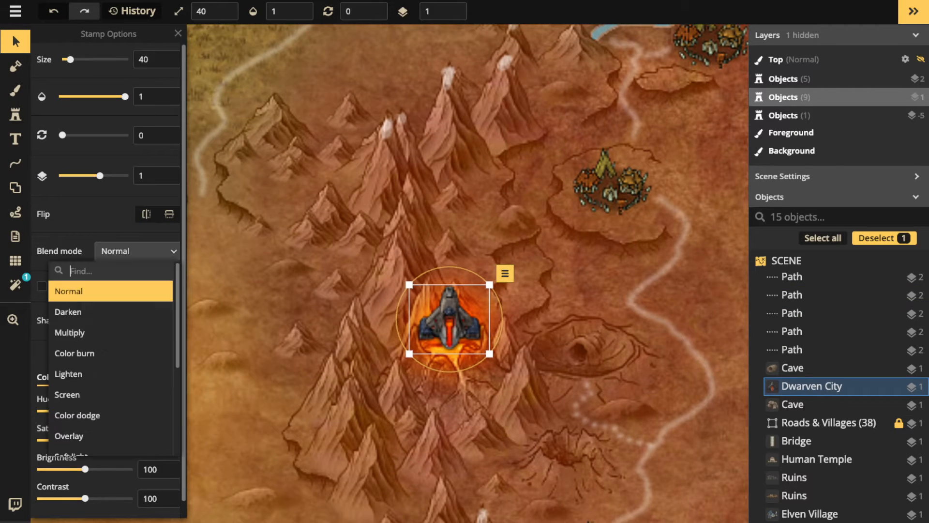
scroll(110, 332, "down", 2)
scroll(111, 349, "down", 1)
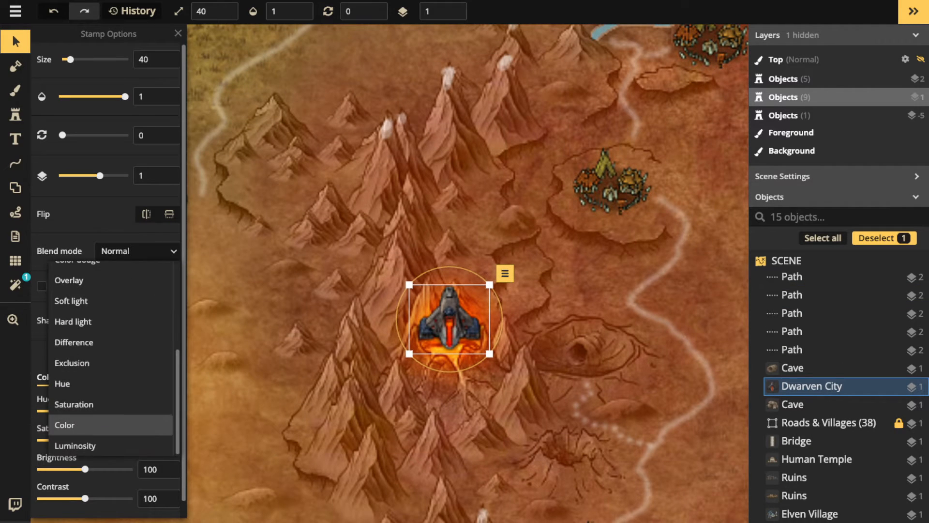
left_click(75, 445)
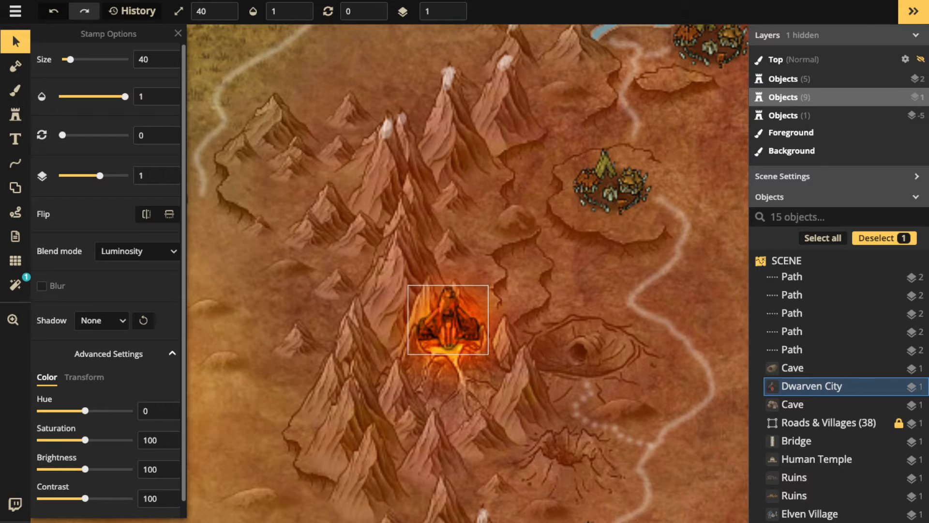
scroll(420, 360, "down", 1)
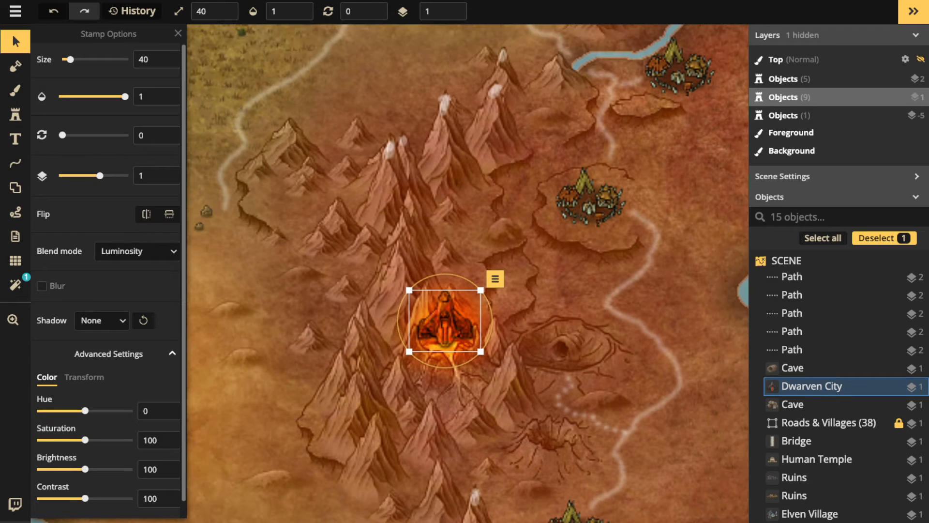
Return the Dwarven City's blend mode to Normal
left_click(137, 251)
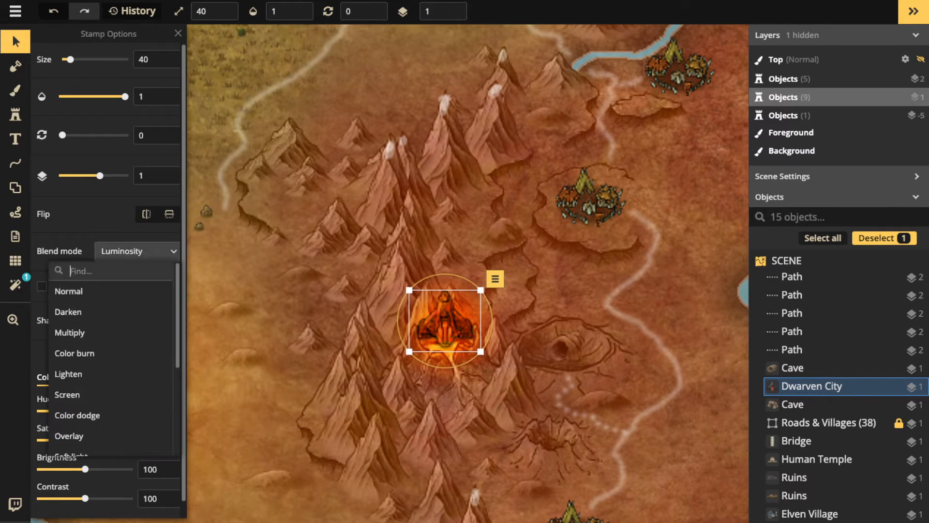
scroll(110, 312, "down", 1)
scroll(111, 290, "up", 1)
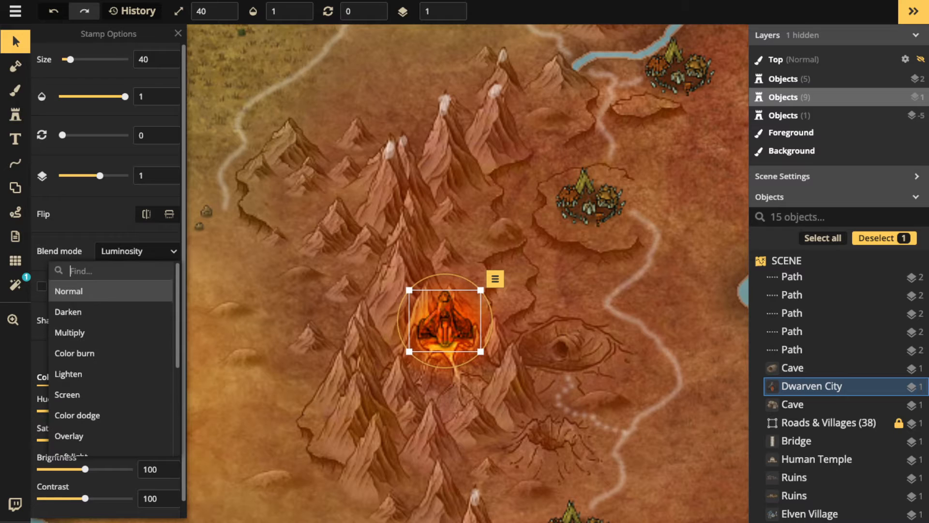
left_click(111, 291)
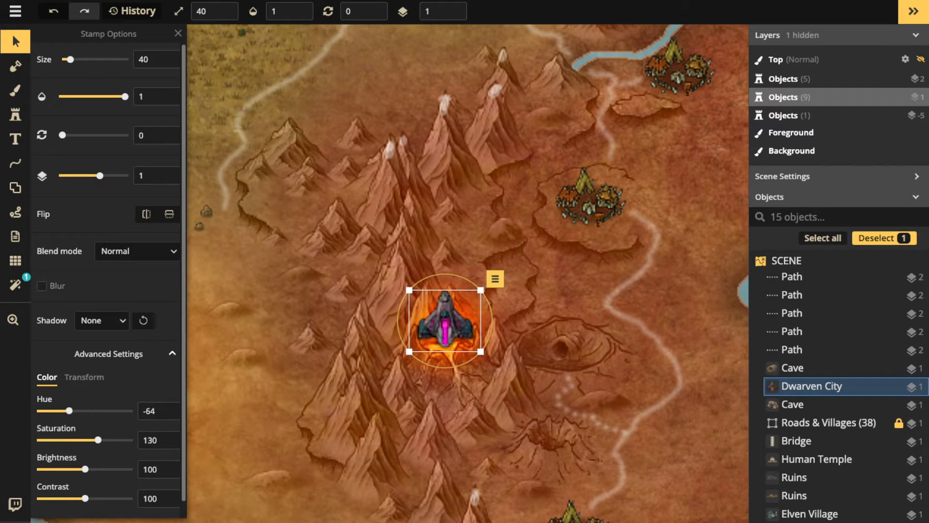
Raise the Dwarven City's saturation to 130, try out different hues, and set the hue to 0
left_click_drag(64, 410, 102, 410)
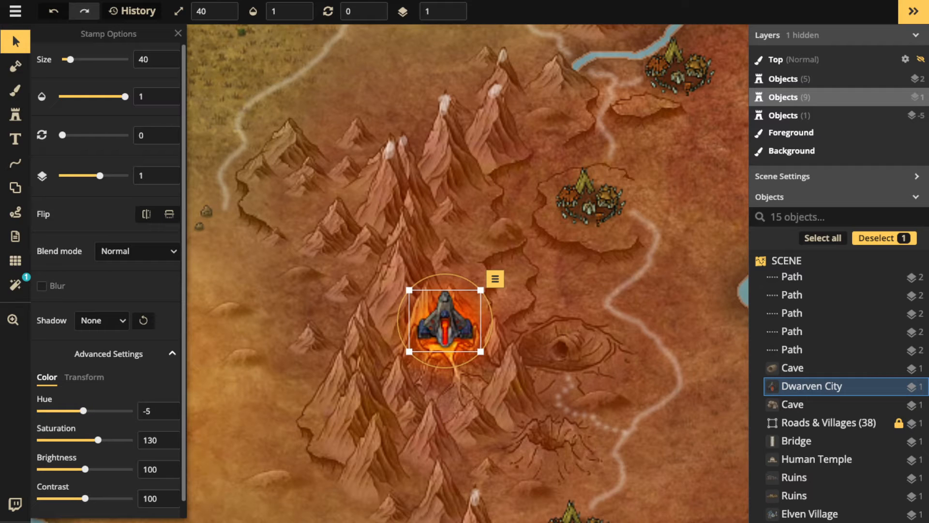
double_click(153, 410)
type("0")
key("Return")
scroll(405, 302, "down", 2)
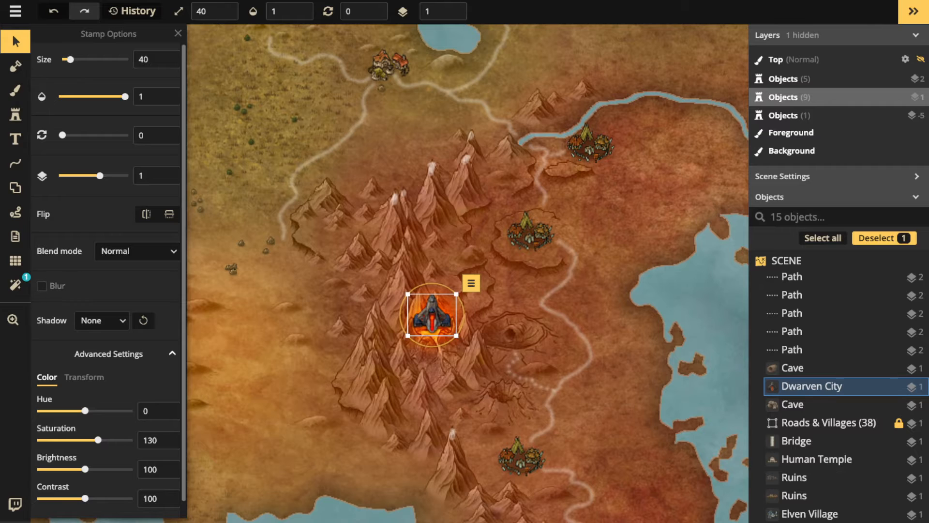
Delete the Dwarven City from the volcano and choose the Dwarven Capital stamp from the Dwarven Buildings instead
key("Delete")
left_click(15, 114)
left_click(131, 86)
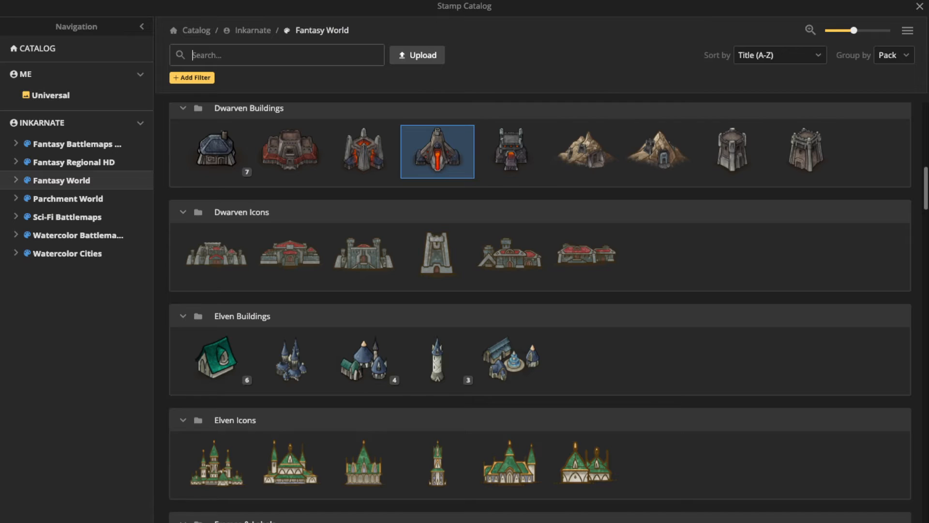
left_click(436, 151)
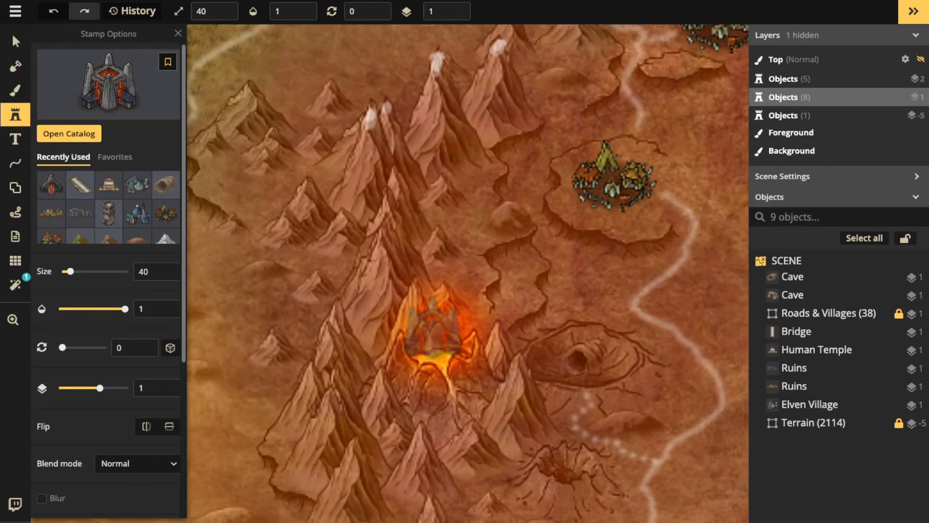
Place the Dwarven Capital at size 60 over the lava crater among the red mountains
key("bracketright")
key("bracketright")
left_click(437, 328)
left_click_drag(437, 328, 438, 327)
key("bracketright")
key("bracketleft")
left_click(439, 327)
scroll(438, 327, "down", 3)
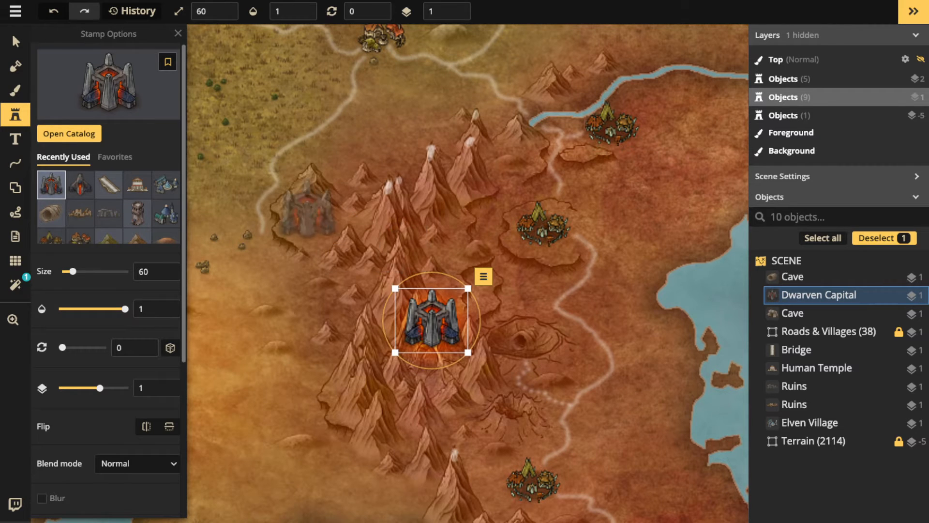
Search the Fantasy Regional HD stamps for "flame" and choose the Nature (HD) flames
left_click(108, 84)
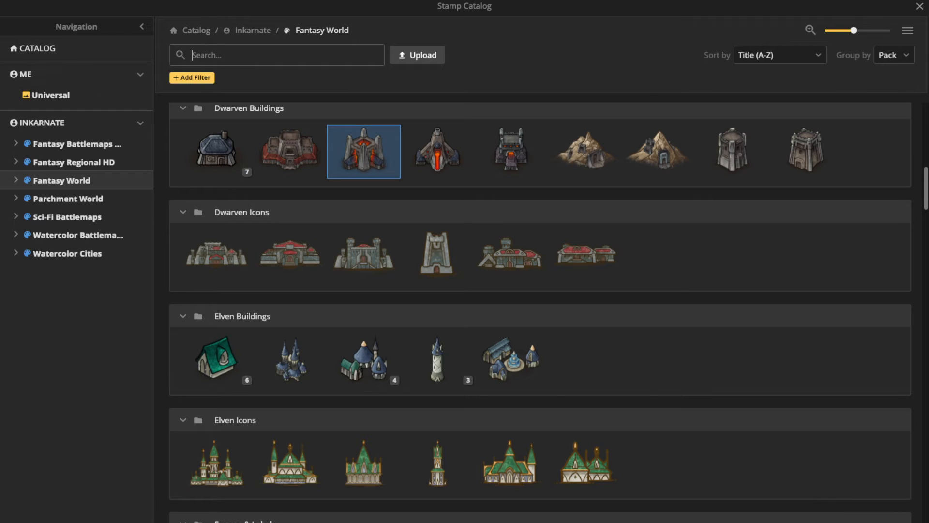
left_click(74, 162)
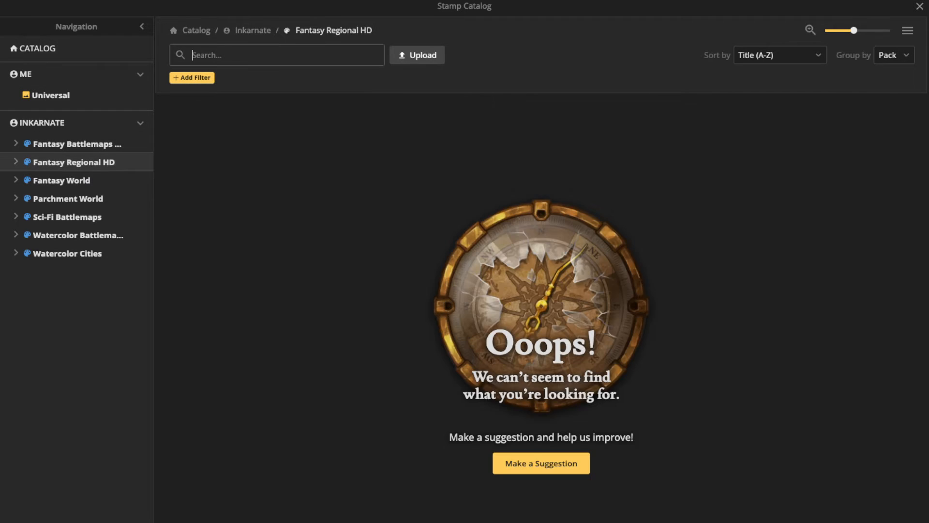
type("flame")
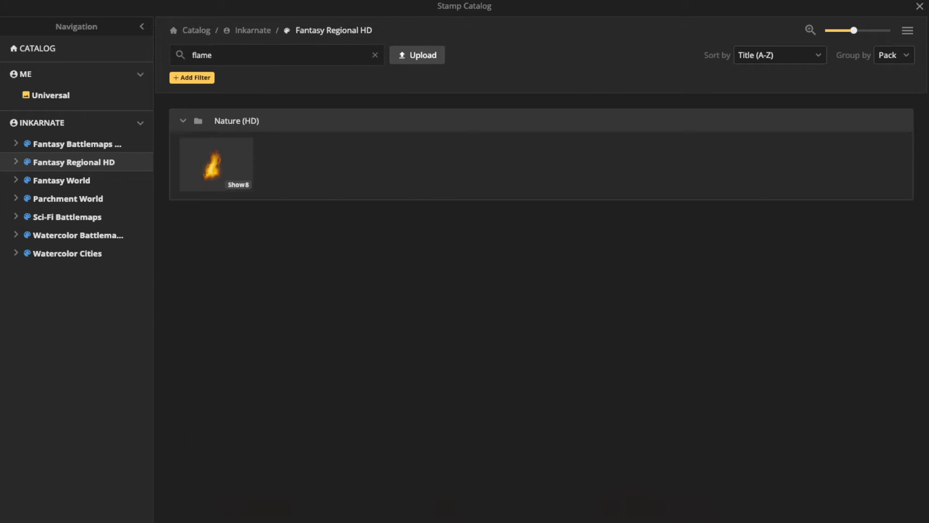
left_click(215, 164)
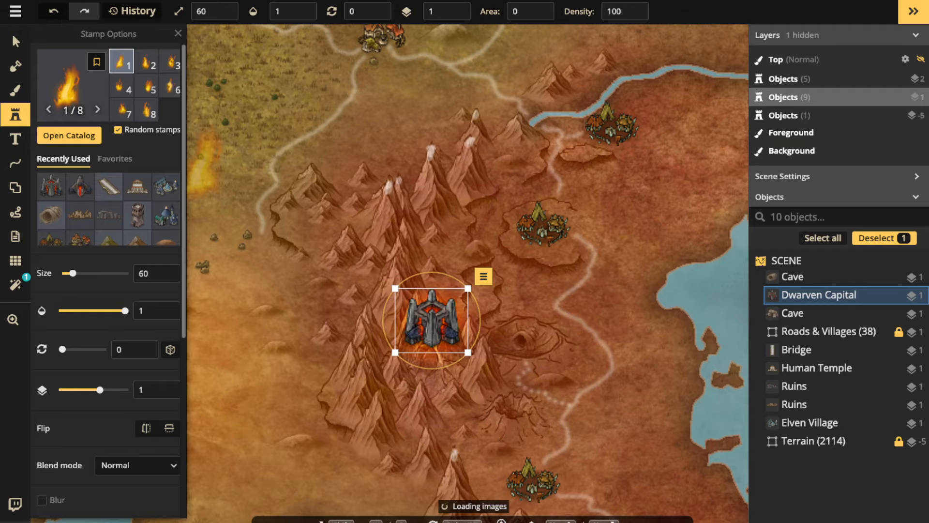
Place flame variant 2 at size 40 at the top of the Dwarven Capital, between its pillars
scroll(431, 197, "up", 3)
left_click_drag(443, 284, 447, 164)
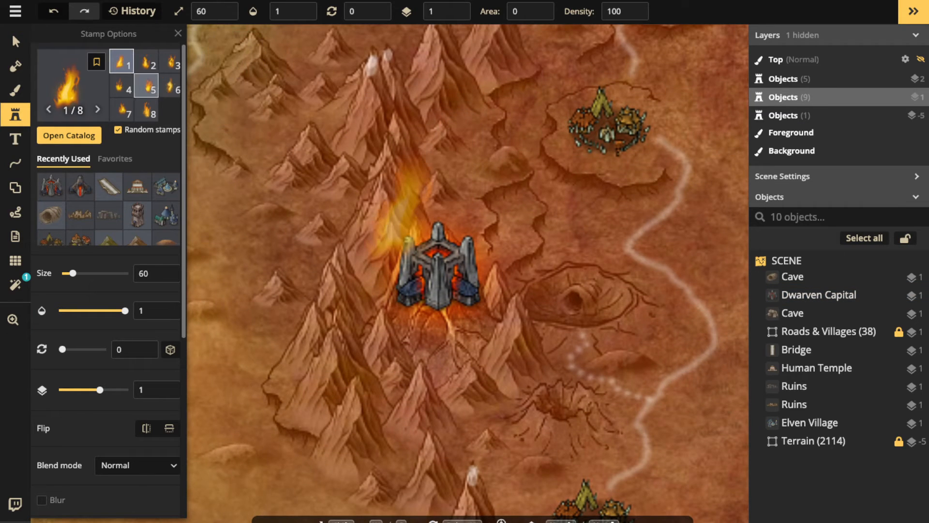
left_click(146, 61)
scroll(438, 208, "down", 2)
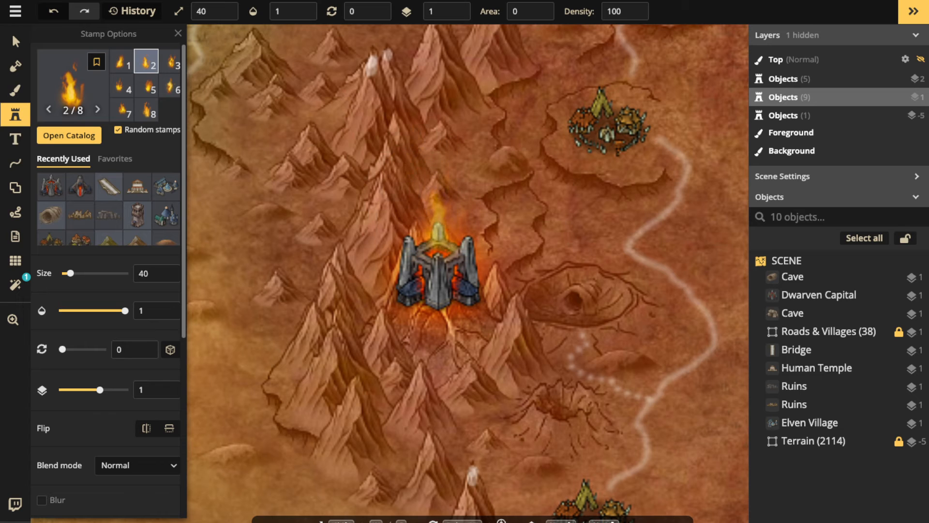
left_click(438, 208)
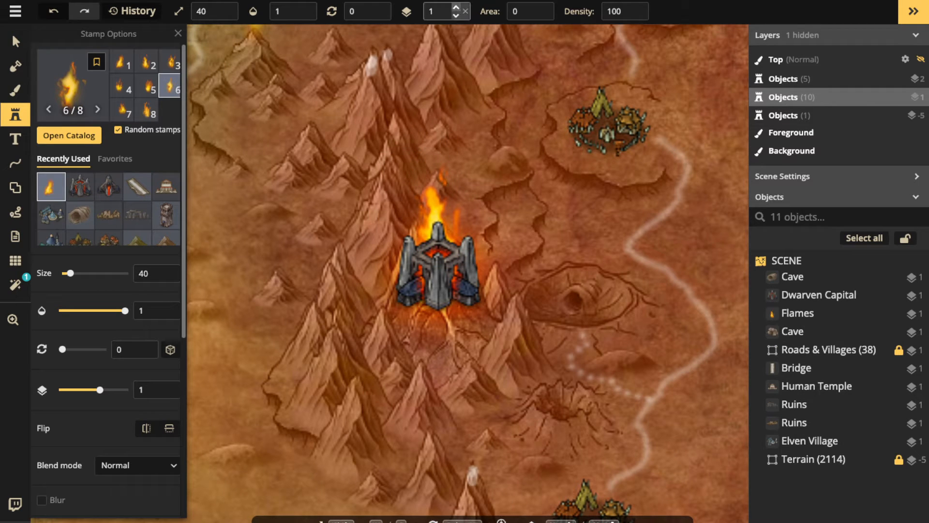
Move the placed flames to layer 2 so they sit in front of the Dwarven Capital, and deselect them
left_click(456, 8)
left_click(15, 42)
left_click(435, 227)
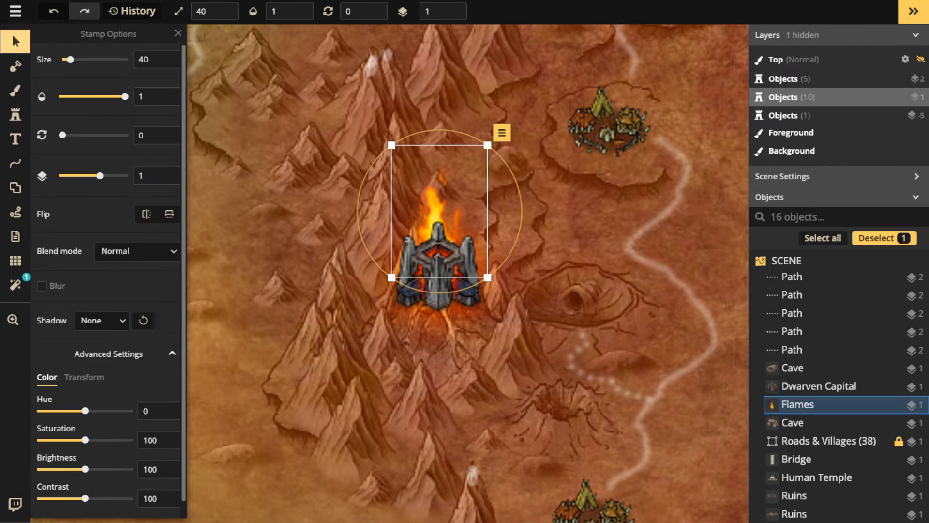
left_click(452, 7)
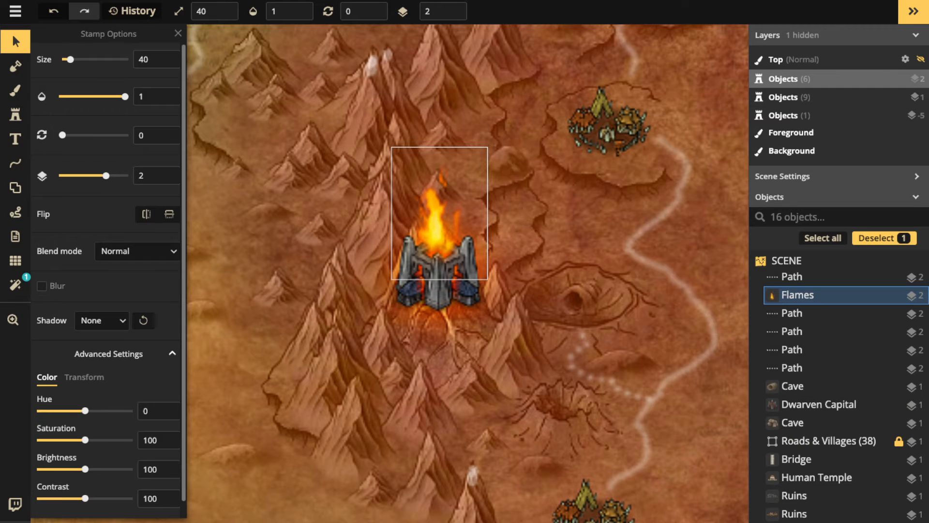
scroll(417, 228, "down", 3)
key("Escape")
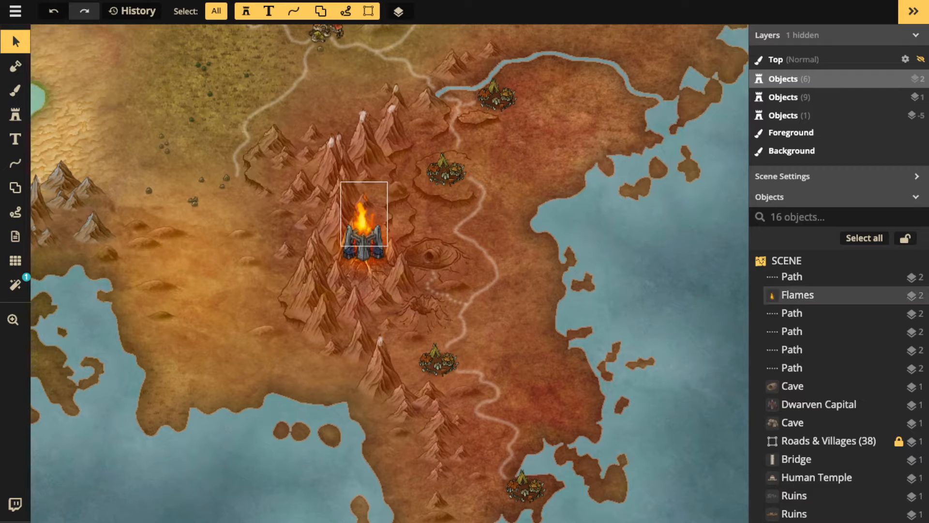
Search the stamp catalog for "light" and choose the orange light among the Fantasy Battlemaps 2.0 stamps
left_click(15, 115)
scroll(136, 208, "down", 3)
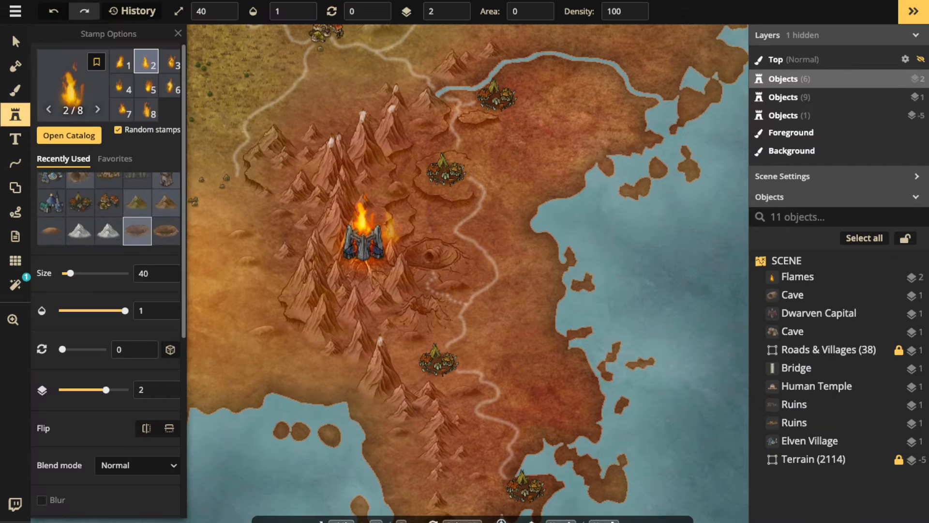
left_click(72, 87)
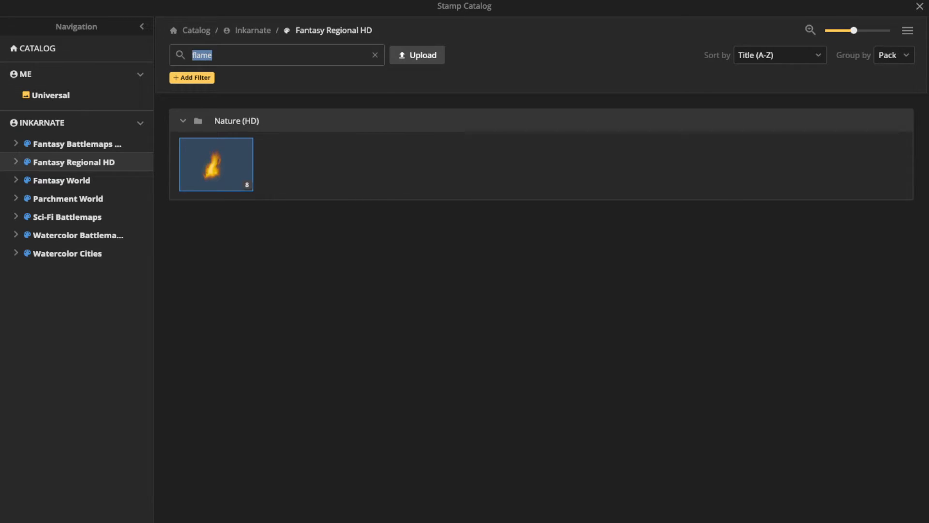
type("light")
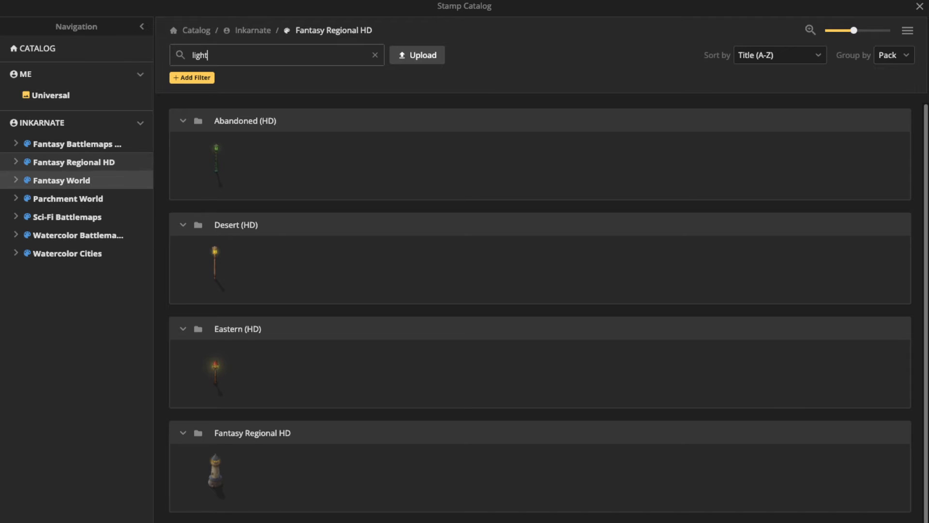
left_click(73, 143)
left_click(215, 167)
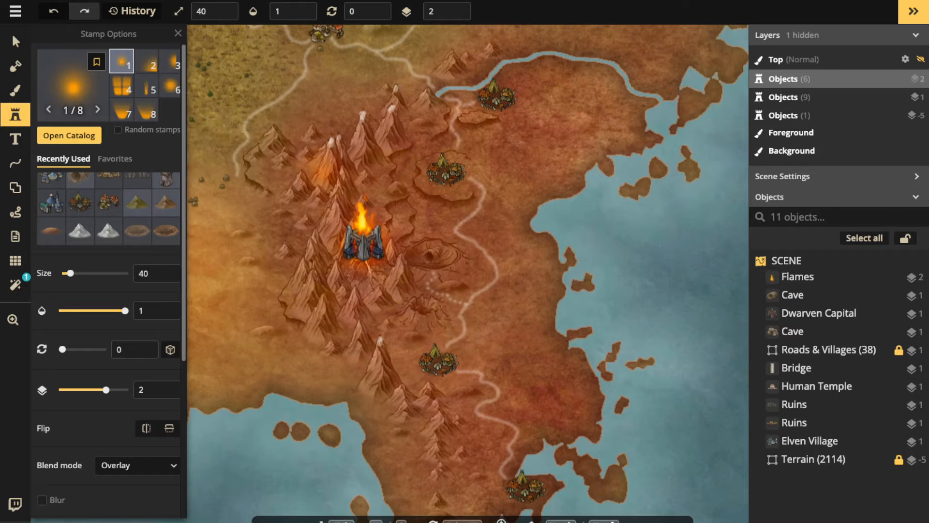
Place Orange Light variant 1 over the flames on the Dwarven Capital and save the map
left_click(361, 215)
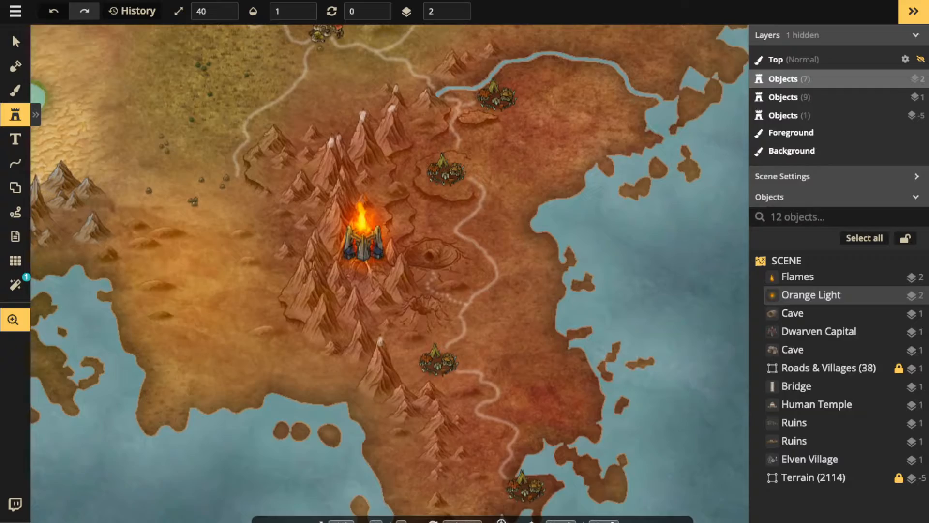
left_click_drag(397, 178, 381, 199)
scroll(337, 206, "down", 2)
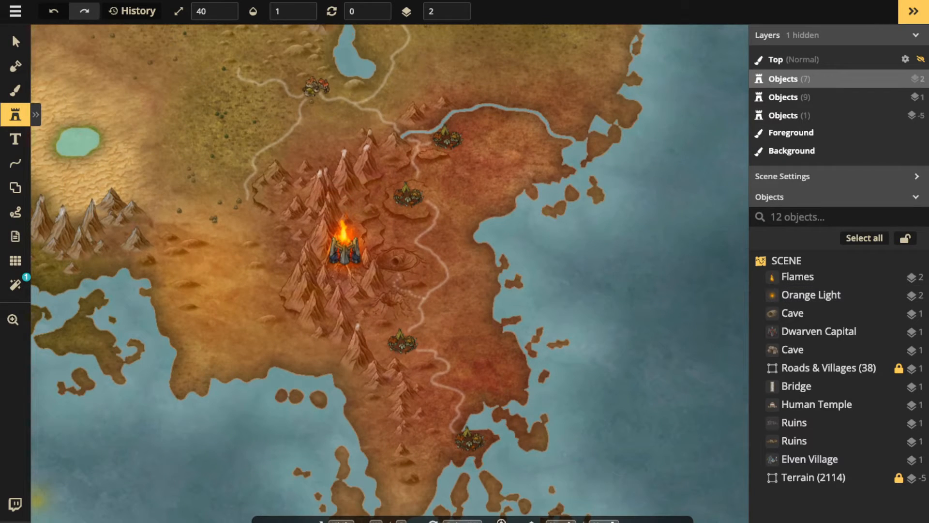
key("ctrl+s")
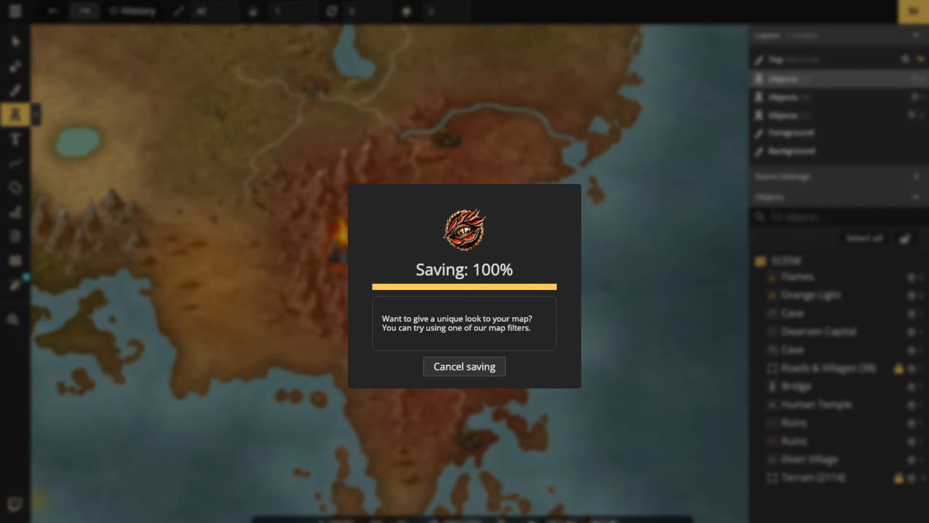
scroll(319, 204, "up", 2)
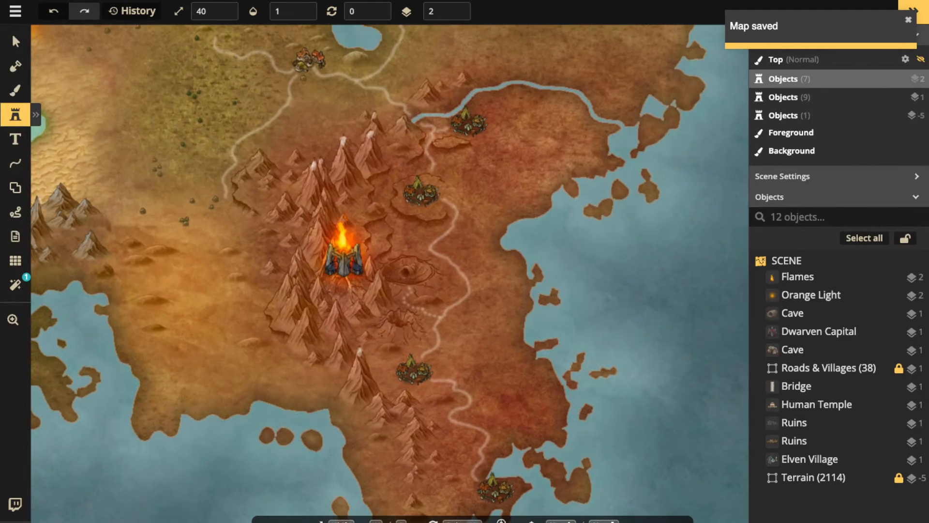
Nudge the placed Orange Light to centre it on the Dwarven Capital's flames, raise it to layer 5, and deselect it
left_click(15, 41)
scroll(421, 278, "up", 3)
left_click_drag(369, 289, 419, 339)
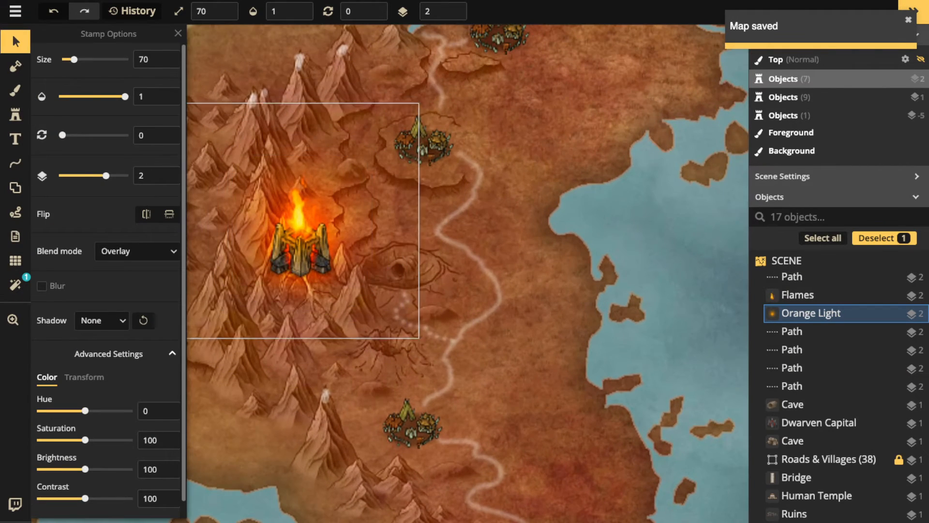
mouse_move(363, 271)
left_mouse_down()
mouse_move(365, 248)
mouse_move(359, 277)
mouse_move(356, 261)
left_mouse_up()
left_click(438, 11)
key("BackSpace")
type("5")
key("Return")
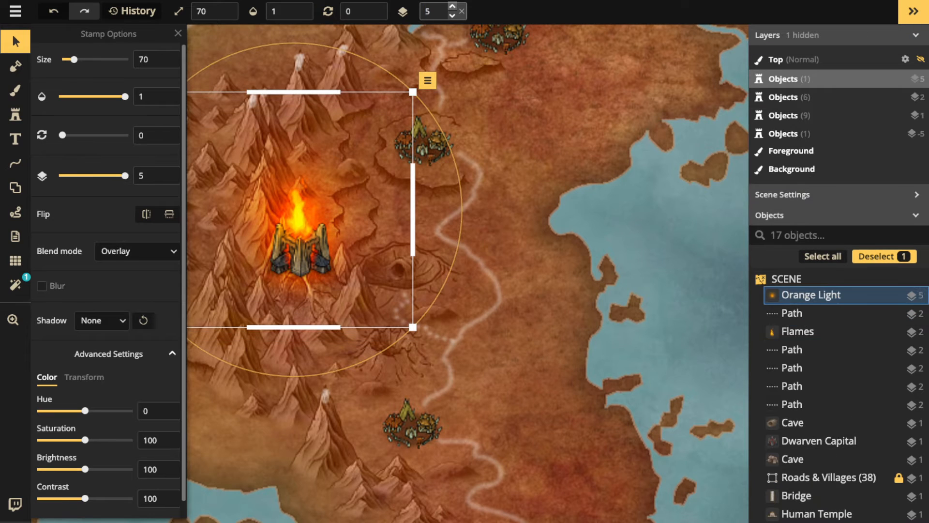
left_click_drag(329, 199, 368, 232)
key("Escape")
scroll(328, 198, "down", 3)
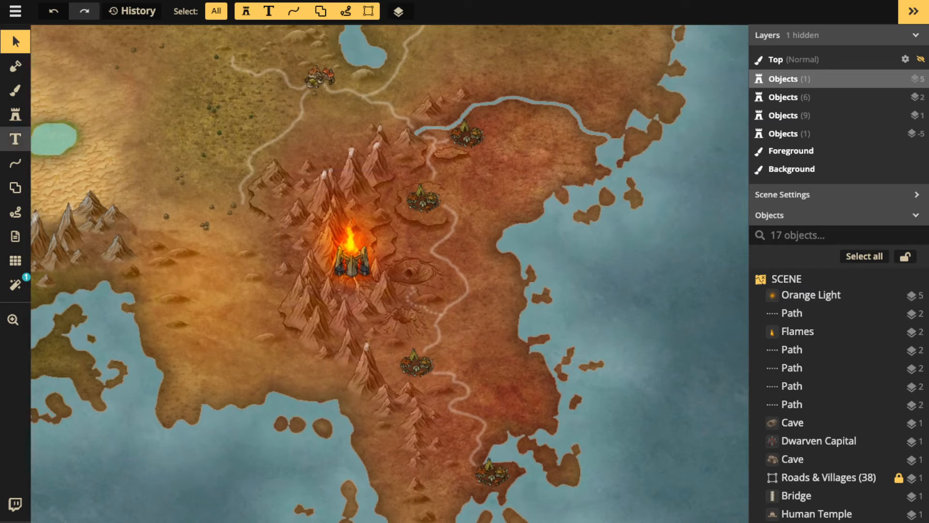
Clear the catalog search and choose the blue-spired Elven Capital from the Elven Buildings in the Fantasy World stamps
left_click(15, 114)
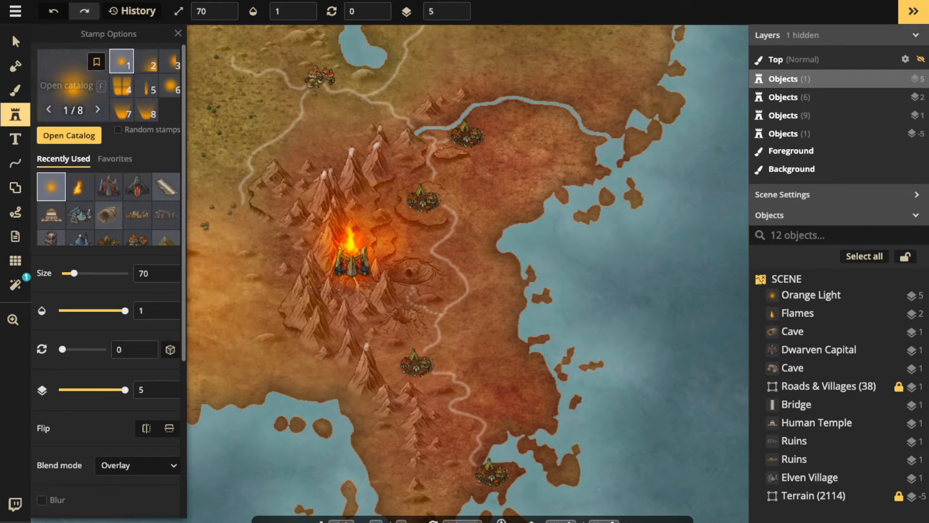
left_click(73, 85)
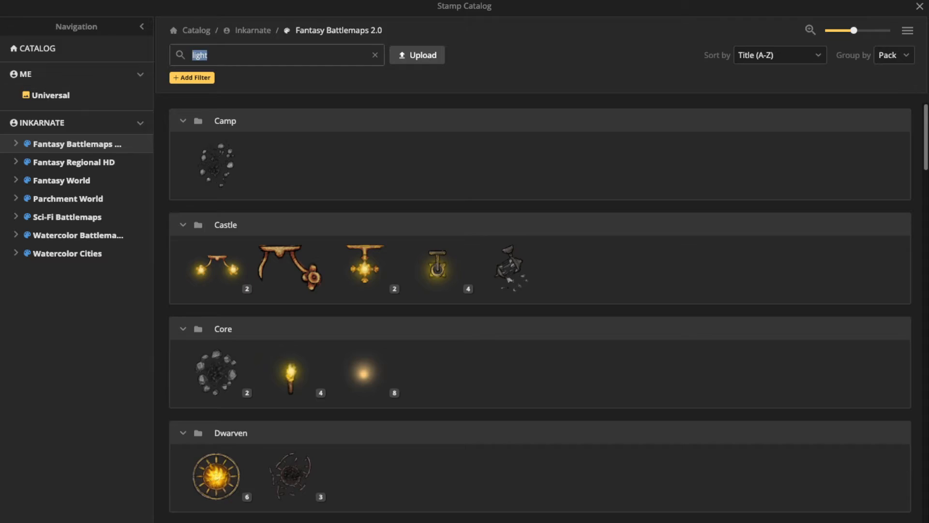
left_click(61, 180)
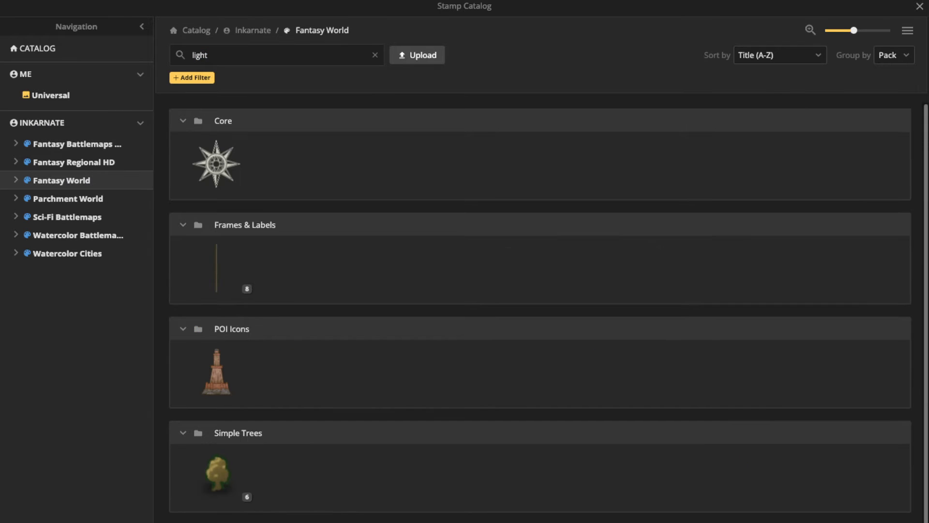
scroll(540, 310, "down", 1)
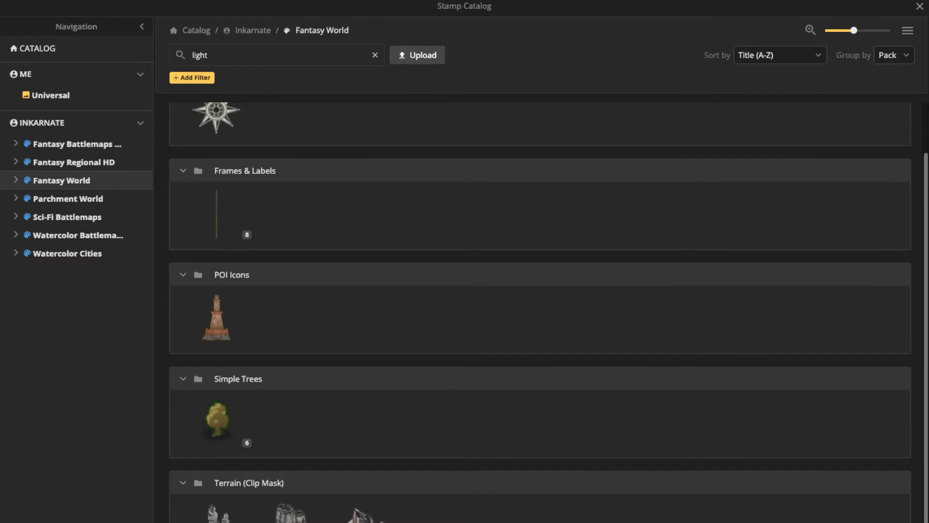
left_click(374, 55)
scroll(363, 319, "down", 15)
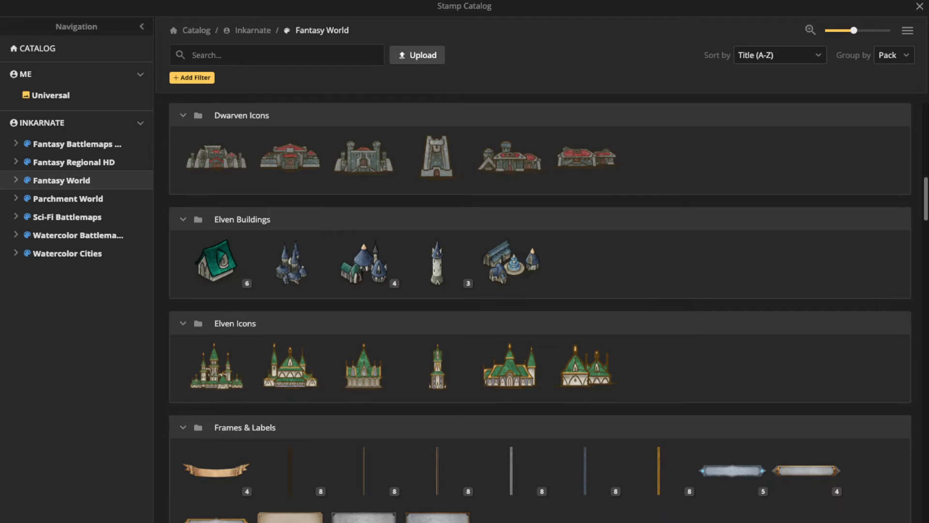
left_click(290, 263)
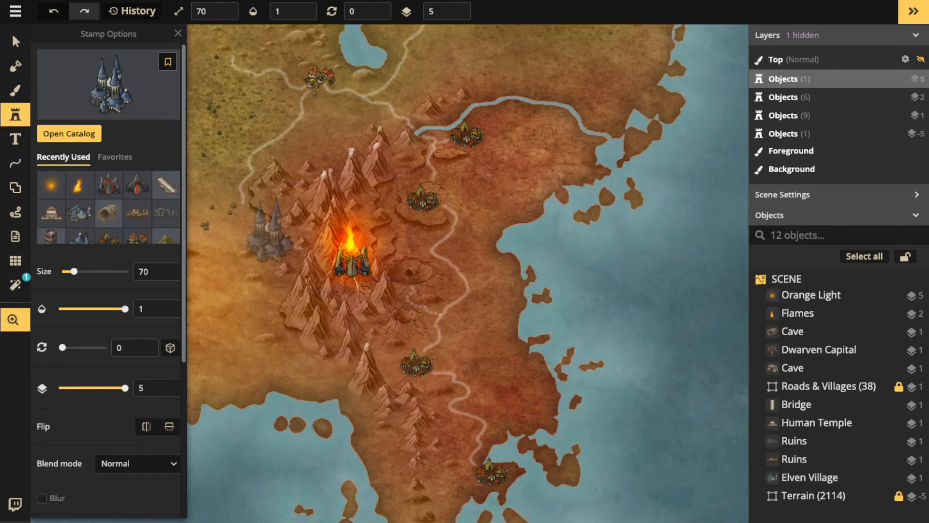
Survey the frozen lands, the forested continent and the green elven region for a site for the Elven Capital
left_click_drag(269, 230, 430, 421)
left_click_drag(368, 121, 387, 460)
left_click_drag(368, 82, 415, 518)
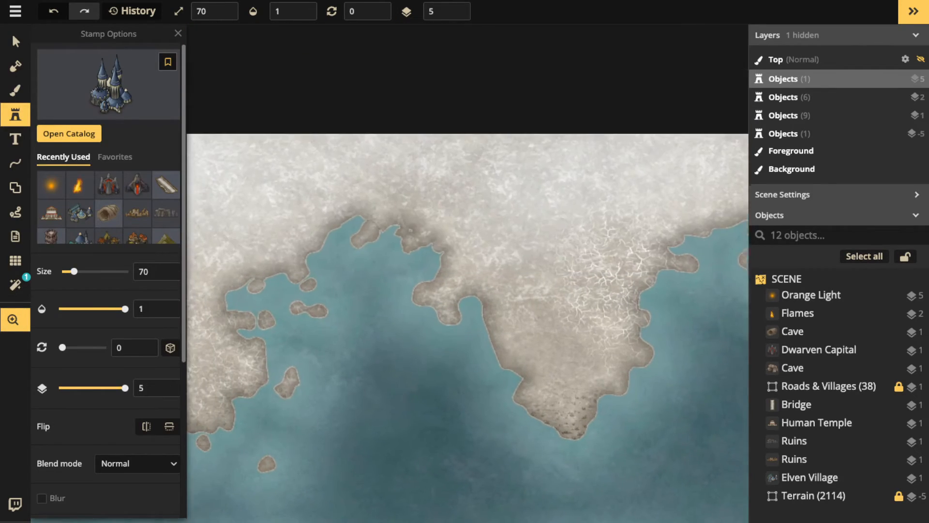
left_click_drag(414, 484, 412, 72)
left_click_drag(411, 397, 409, 109)
left_click_drag(412, 484, 402, 96)
left_click_drag(412, 261, 402, 220)
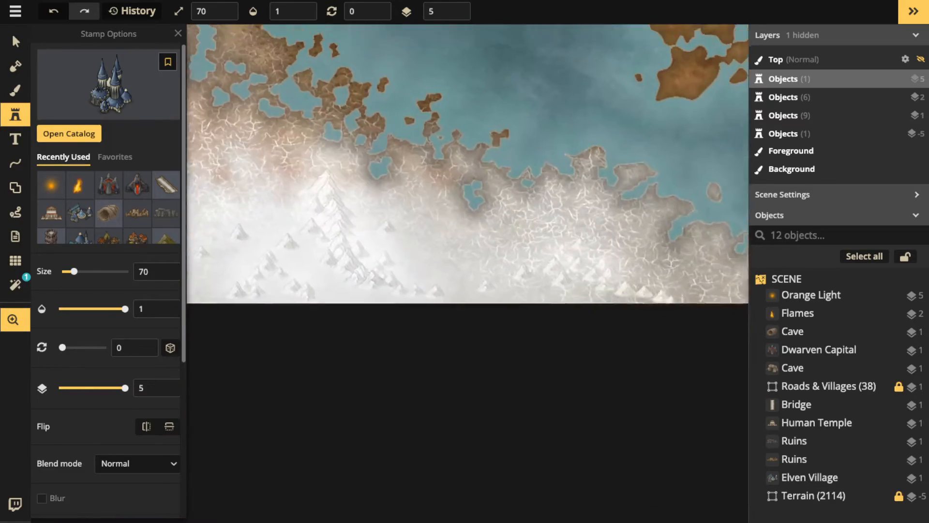
left_click_drag(401, 111, 401, 397)
left_click_drag(401, 194, 401, 435)
left_click_drag(338, 193, 475, 378)
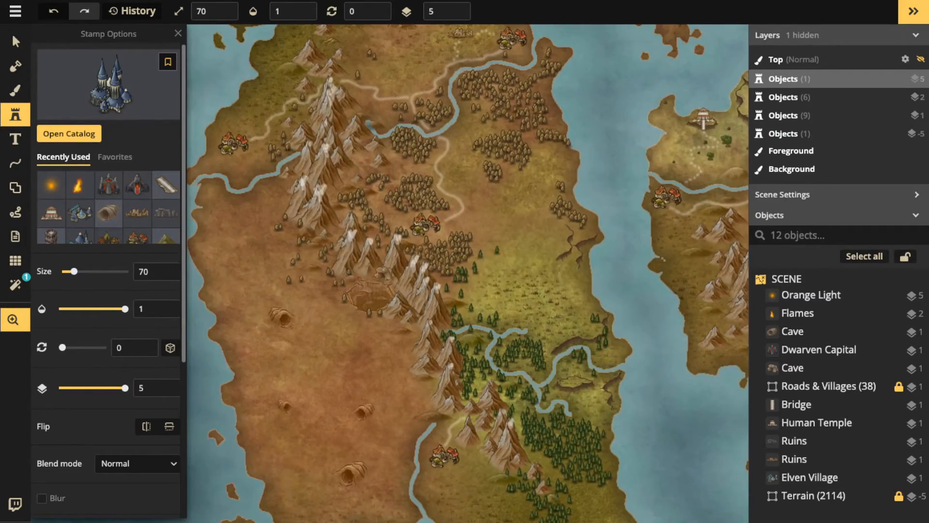
left_click_drag(359, 150, 359, 207)
scroll(359, 207, "up", 3)
left_click_drag(435, 179, 435, 260)
left_click_drag(605, 262, 246, 229)
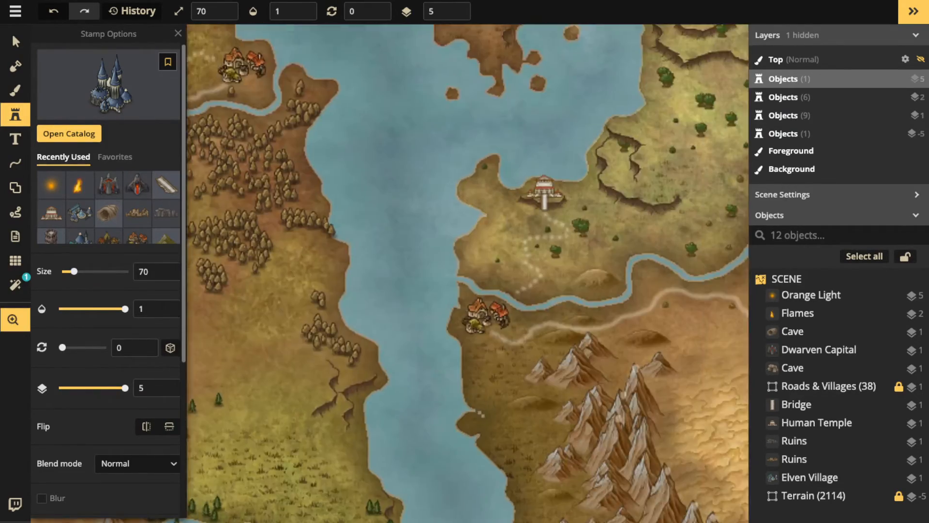
left_click_drag(484, 291, 300, 184)
left_click_drag(643, 160, 494, 295)
scroll(494, 295, "up", 3)
scroll(484, 213, "down", 2)
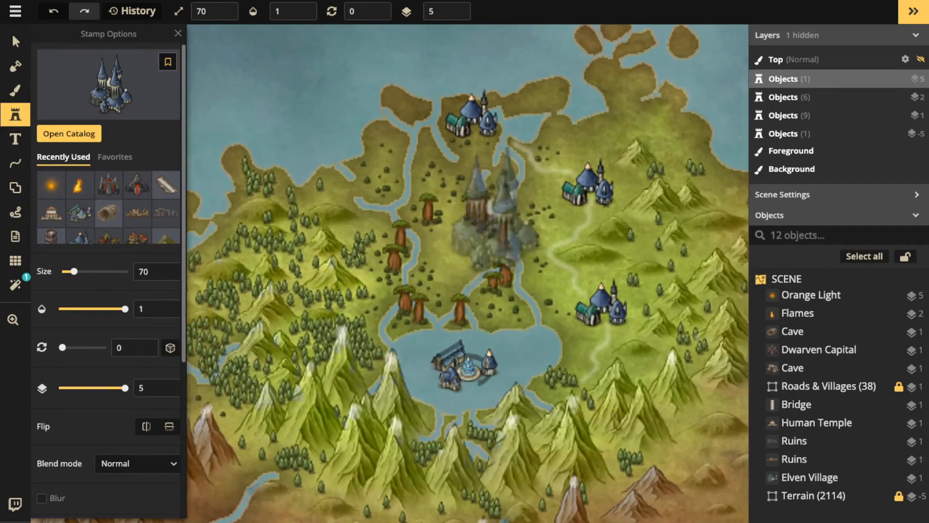
Place the Elven Capital at size 40 among the giant trees north of the lake, and delete the Elven Village from the lake
scroll(465, 246, "up", 2)
scroll(452, 227, "up", 2)
key("bracketleft")
key("bracketleft")
key("bracketleft")
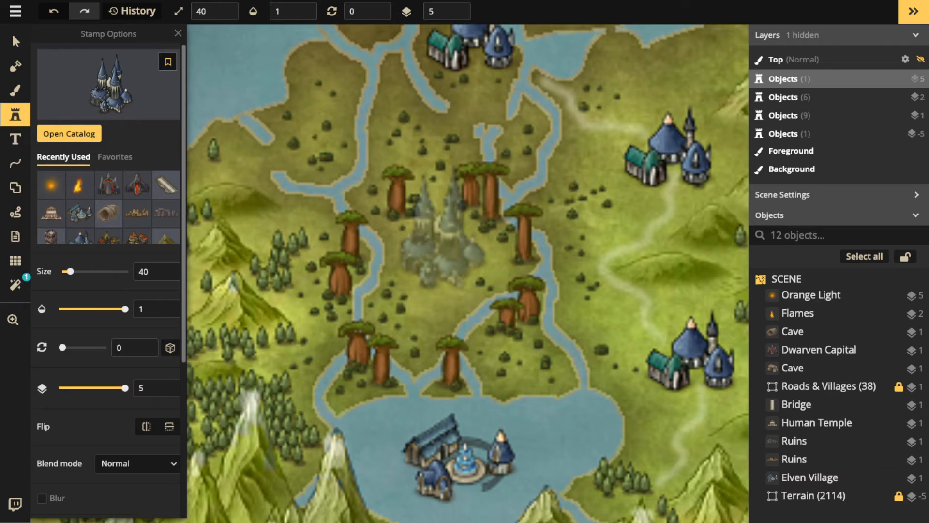
left_click(443, 232)
scroll(440, 232, "down", 1)
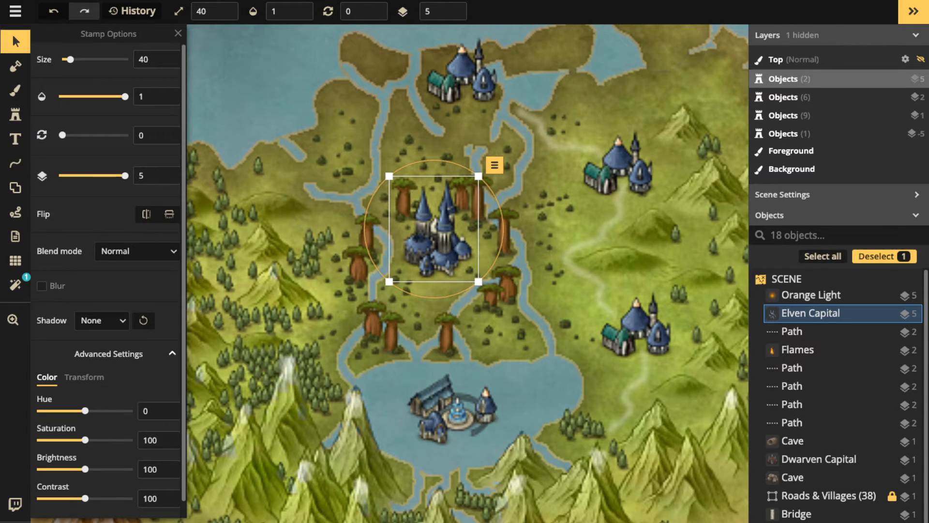
key("v")
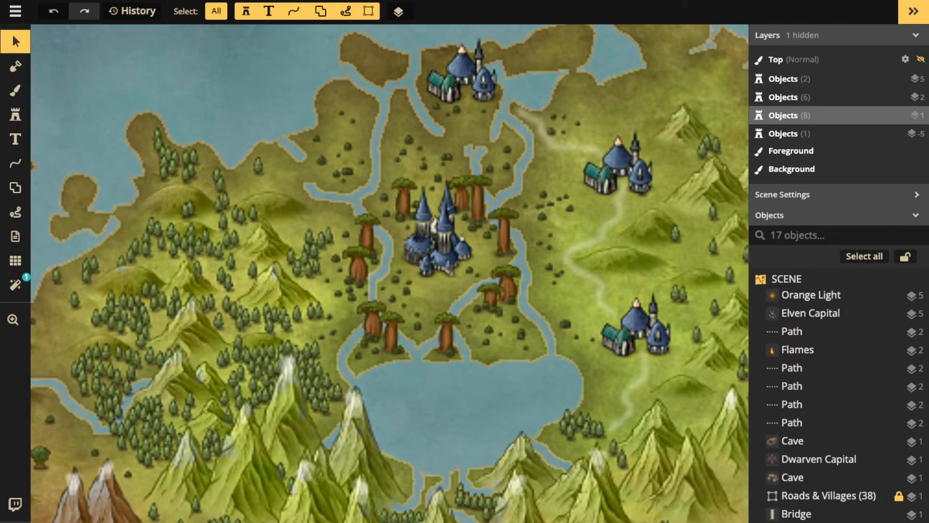
Search the Fantasy World stamps for crystals and clear the search
left_click(15, 115)
left_click(104, 92)
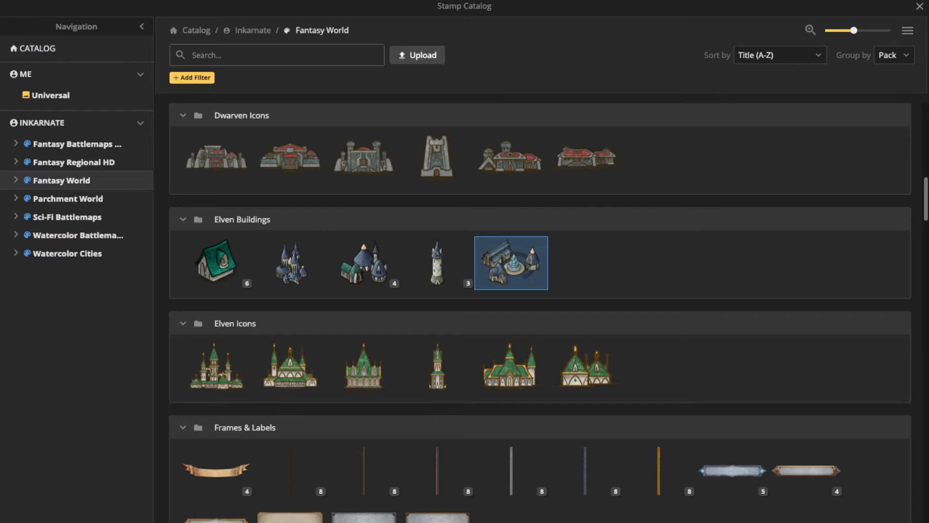
type("crs")
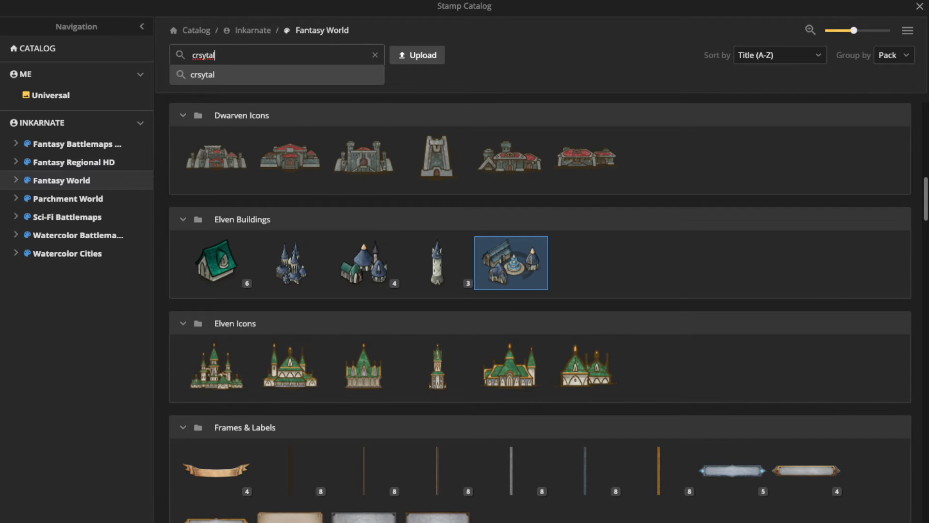
type("ytal")
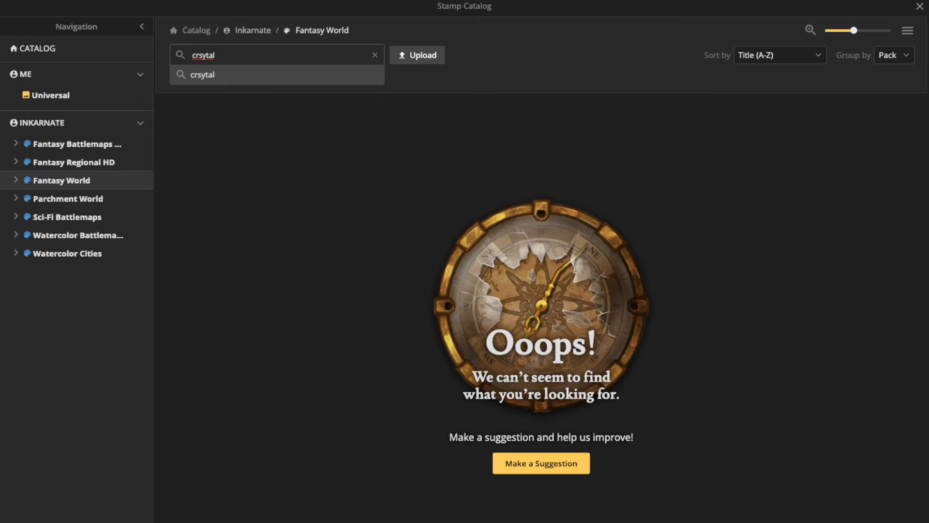
key("BackSpace")
type("a")
left_click(375, 54)
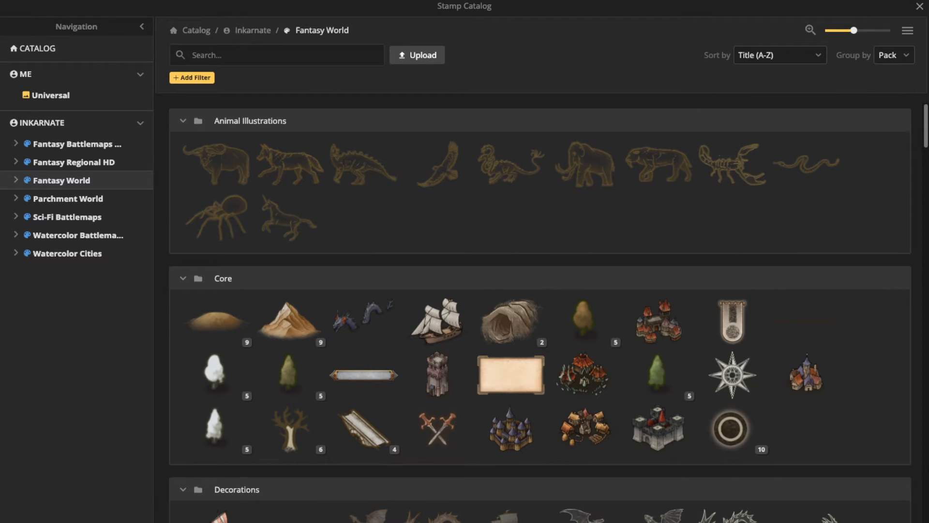
Search the entire stamp catalog for "crystal", choose the Nature (HD) Blue Crystals, and set the stamp size to 30
left_click(252, 30)
left_click(193, 54)
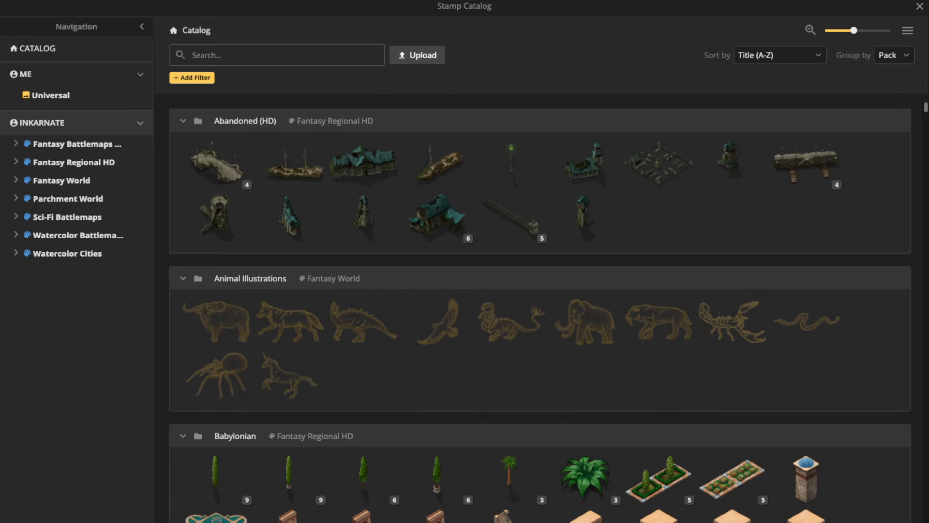
type("crystal")
key("Return")
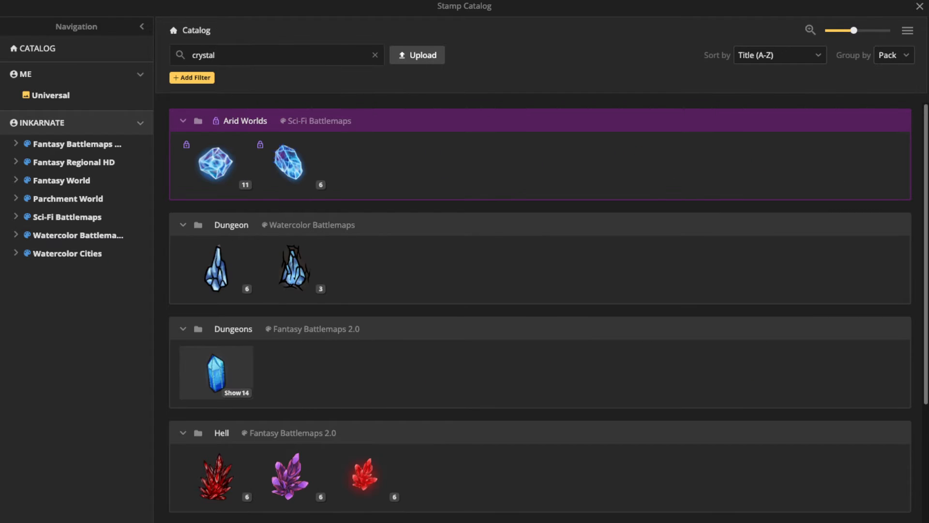
scroll(216, 372, "down", 5)
left_click(291, 435)
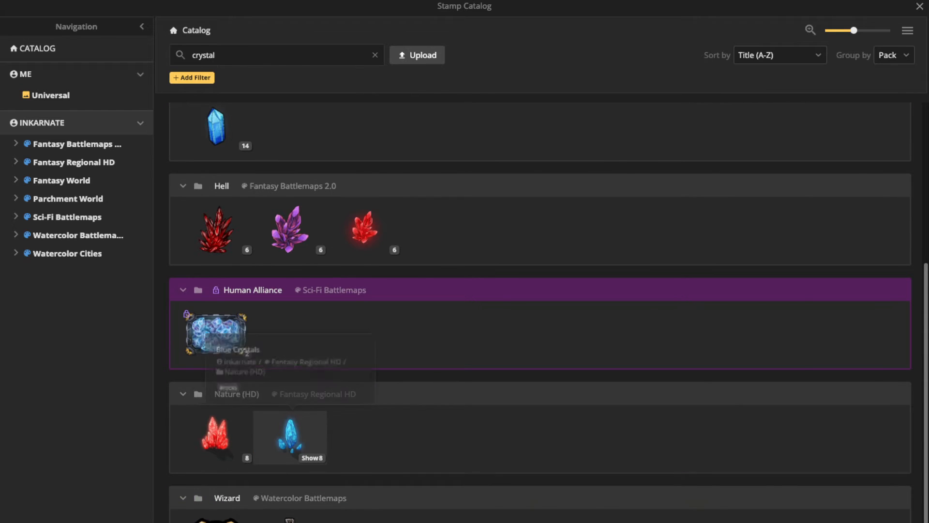
key("shift+minus")
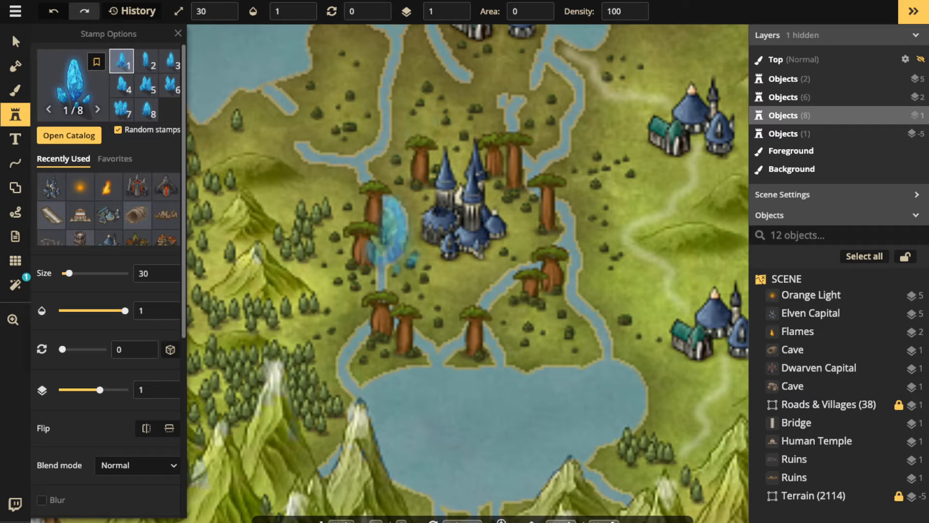
scroll(387, 228, "down", 2)
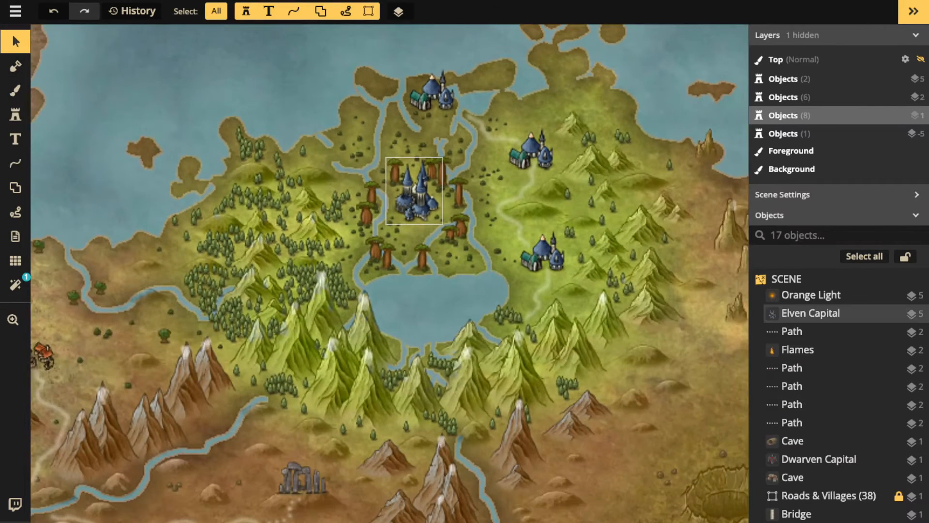
Move the Elven Capital from the giant trees out to the open sea northwest of the elven coast
left_click_drag(239, 61, 276, 82)
key("space")
left_click_drag(276, 82, 456, 310)
left_click_drag(456, 308, 396, 183)
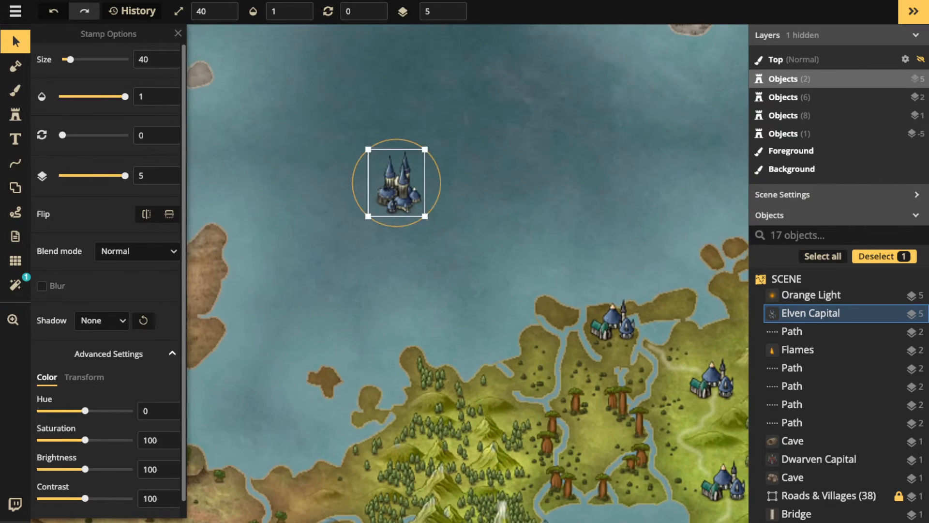
Enlarge the Elven Capital in the open sea to size 130
left_click_drag(425, 216, 487, 291)
left_click_drag(397, 183, 371, 174)
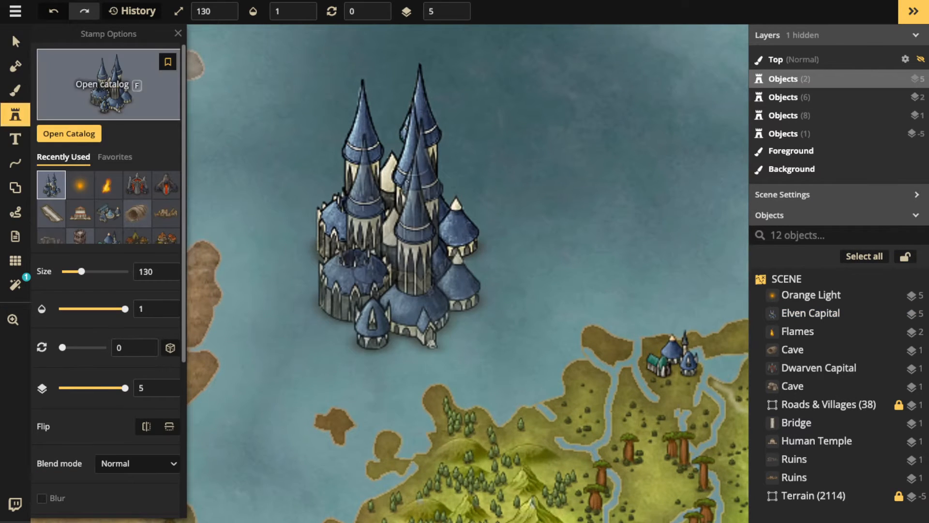
Place a single faceted blue Crystal stamp at size 80 over the Elven Capital's leftmost tower
left_click(134, 85)
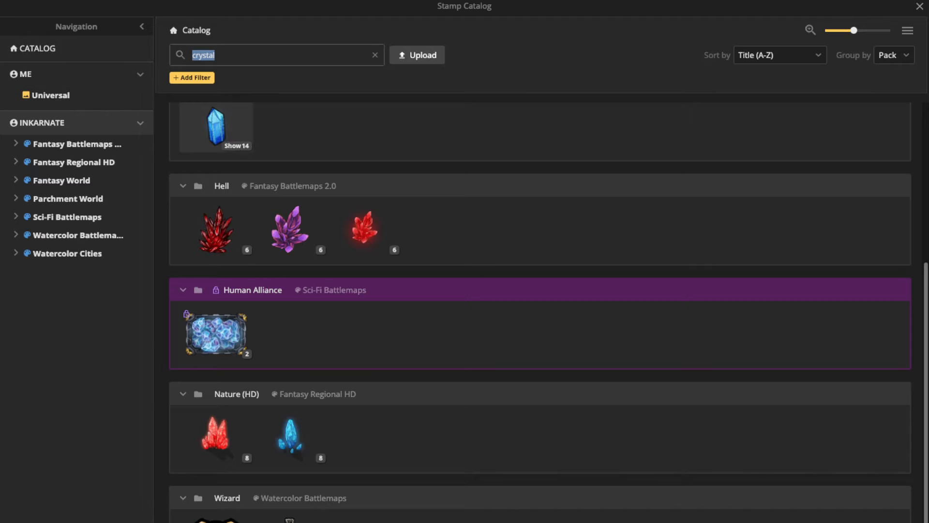
left_click(215, 127)
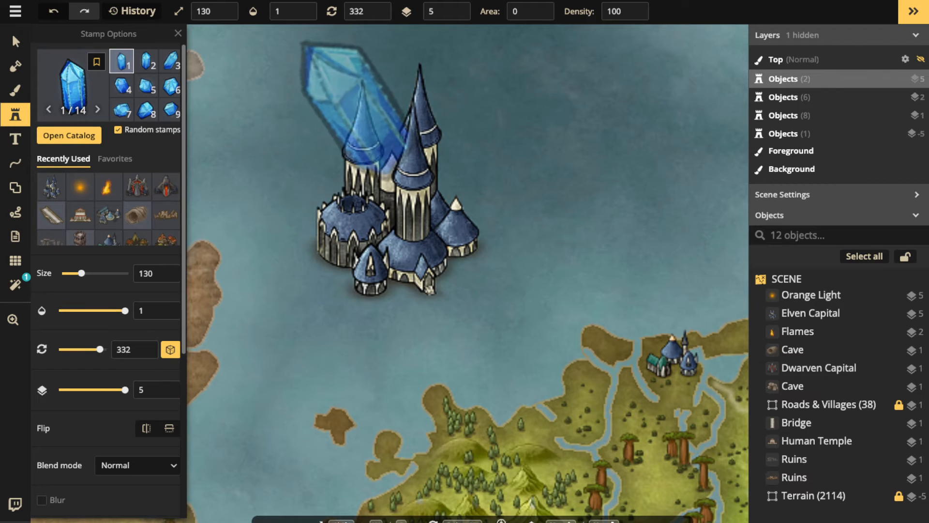
scroll(357, 105, "up", 3)
scroll(359, 102, "down", 2)
scroll(359, 100, "down", 2)
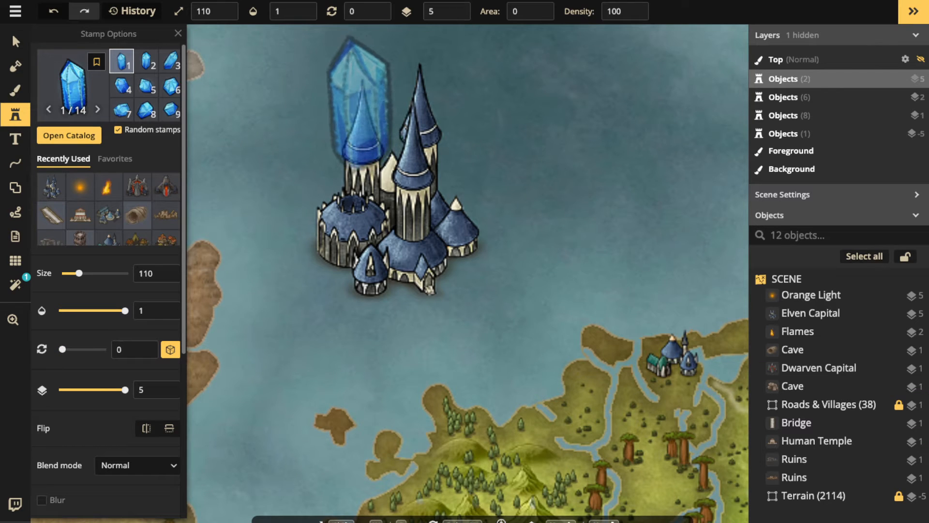
scroll(360, 101, "down", 3)
key("2")
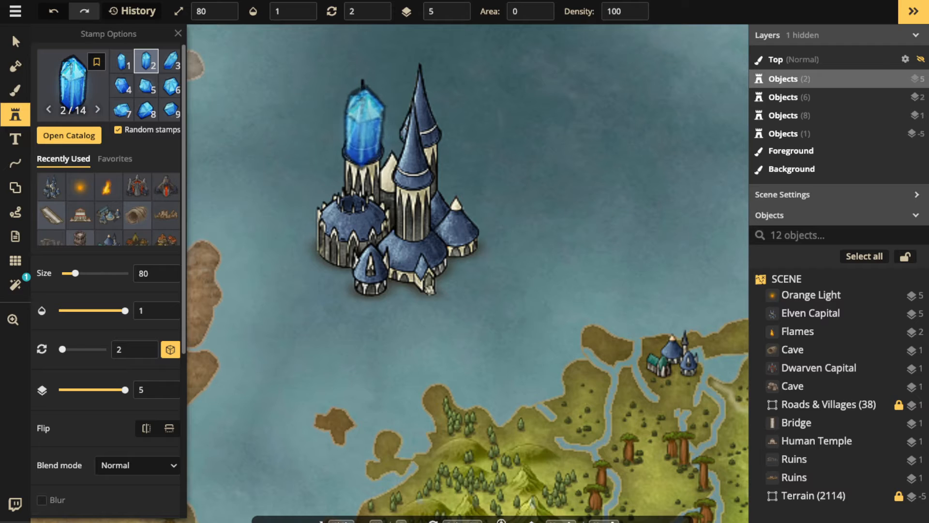
left_click(363, 121)
key("v")
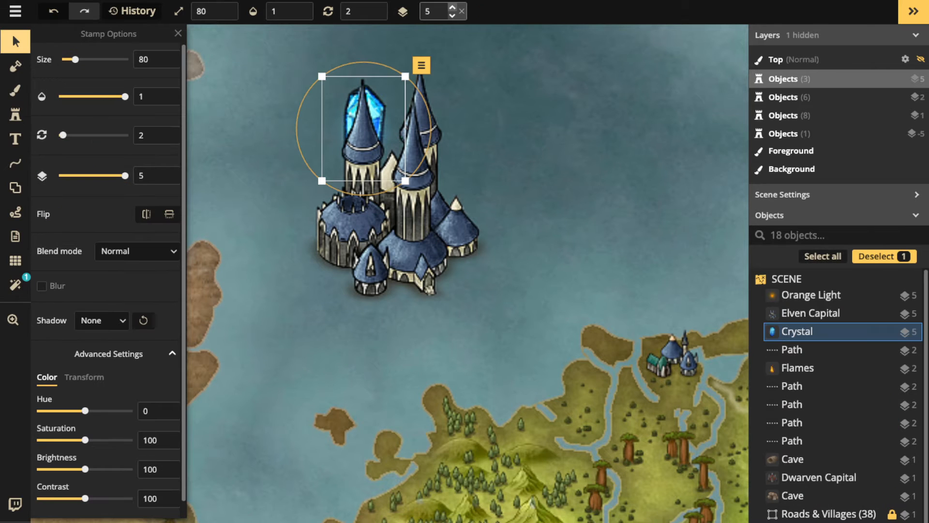
Set the Elven Capital to layer 3 and the crystal on its tower to layer 4
left_click(461, 11)
left_click(414, 194)
left_click(452, 15)
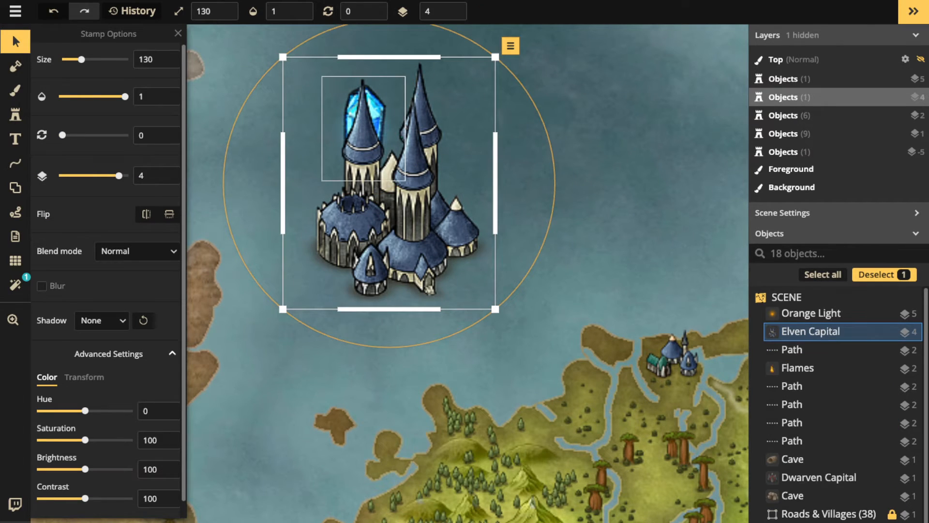
mouse_move(385, 171)
left_mouse_down()
mouse_move(384, 195)
mouse_move(387, 174)
left_mouse_up()
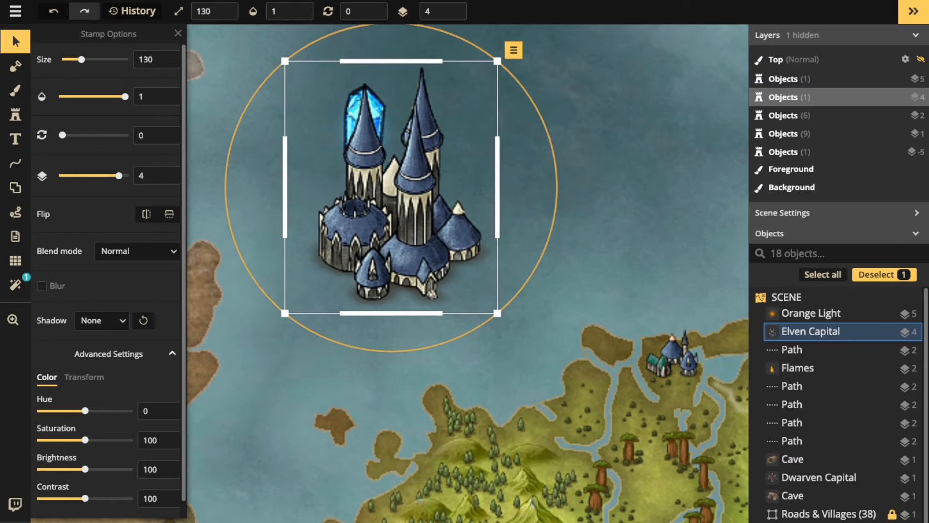
left_click(358, 111)
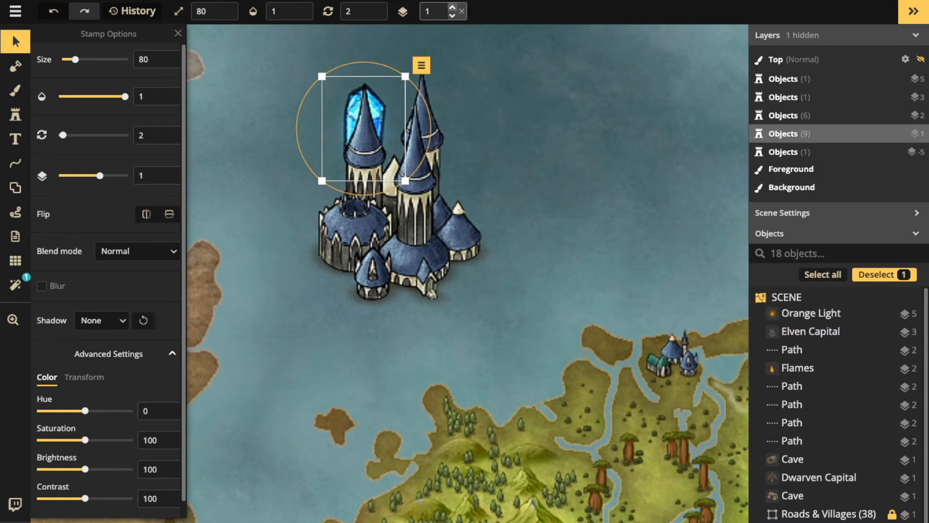
left_click(452, 7)
left_click(452, 7)
left_click(452, 7)
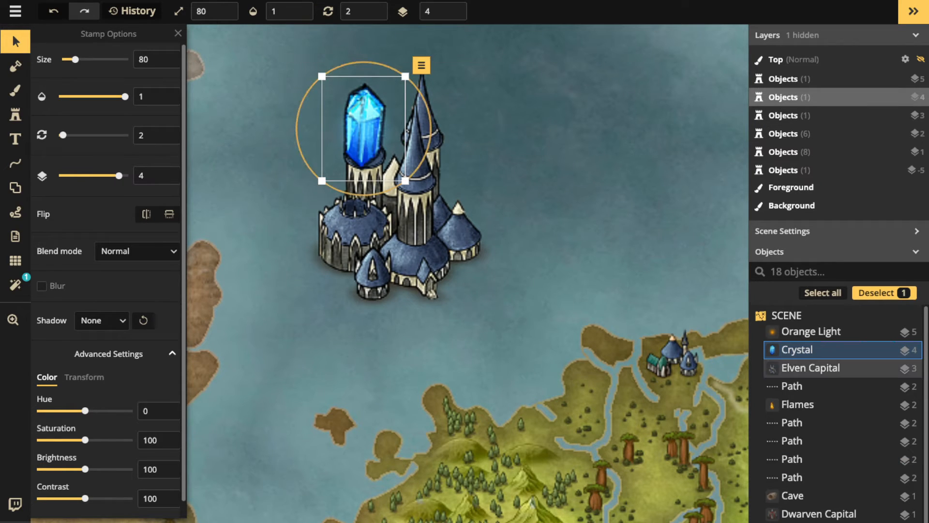
Shrink the crystal to size 70 and align it over the castle's leftmost tower
left_click_drag(421, 95, 419, 92)
left_click_drag(364, 127, 365, 129)
left_click_drag(405, 79, 401, 85)
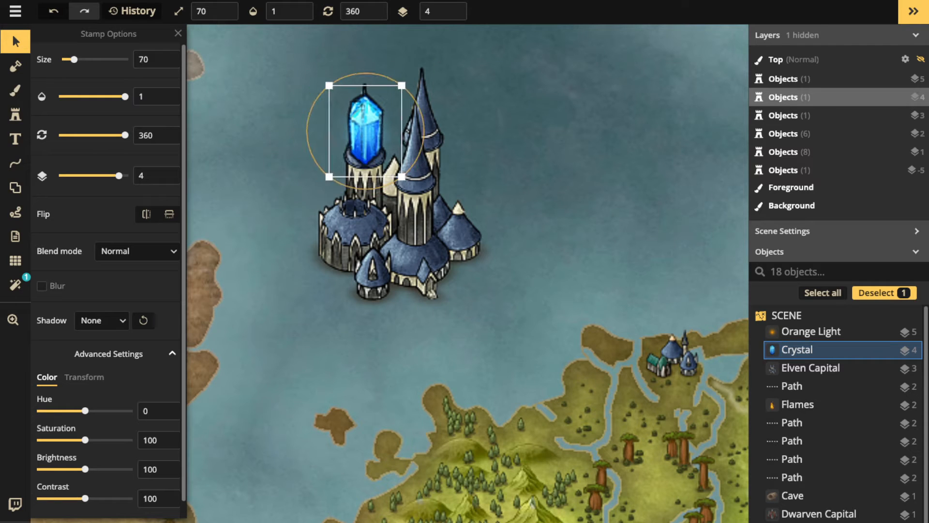
left_click_drag(364, 129, 365, 127)
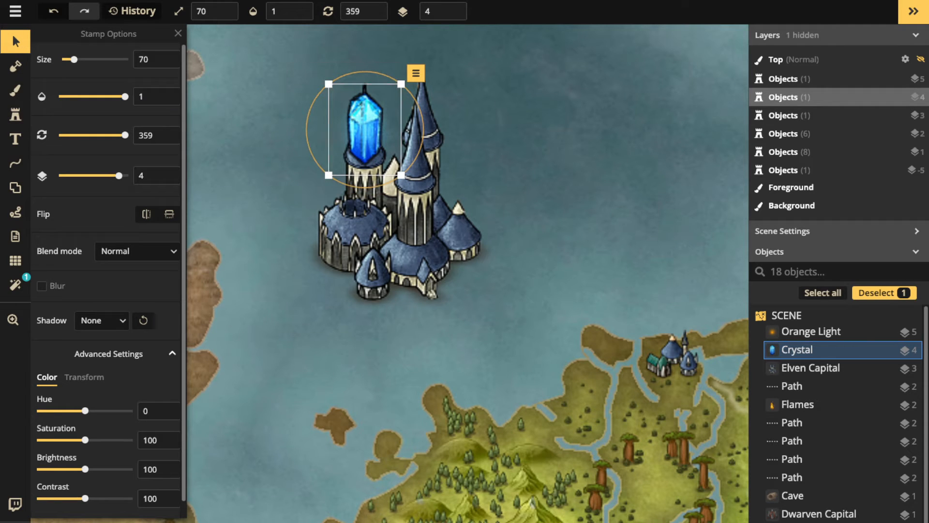
Replace the crystal on the leftmost tower with the Nature (HD) Blue Crystal at size 60
key("Delete")
left_click(15, 114)
key("f")
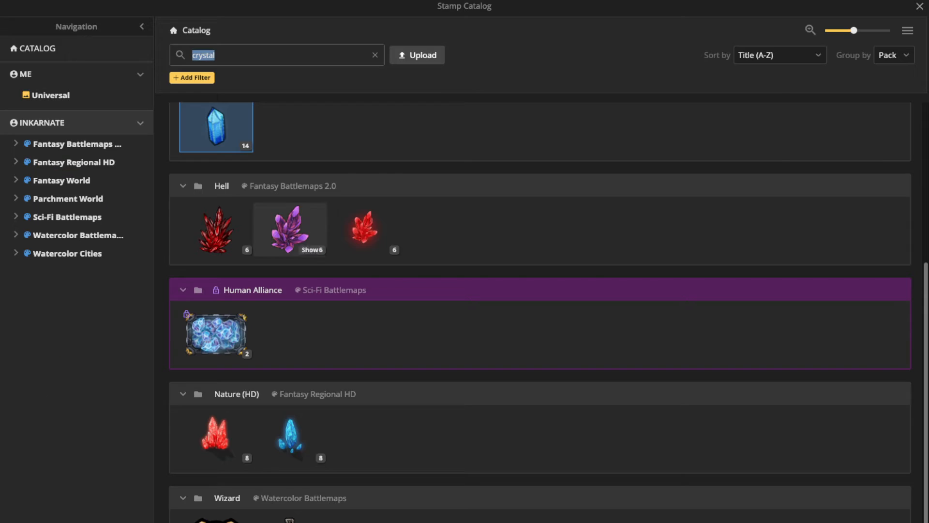
left_click(289, 436)
scroll(365, 106, "down", 1)
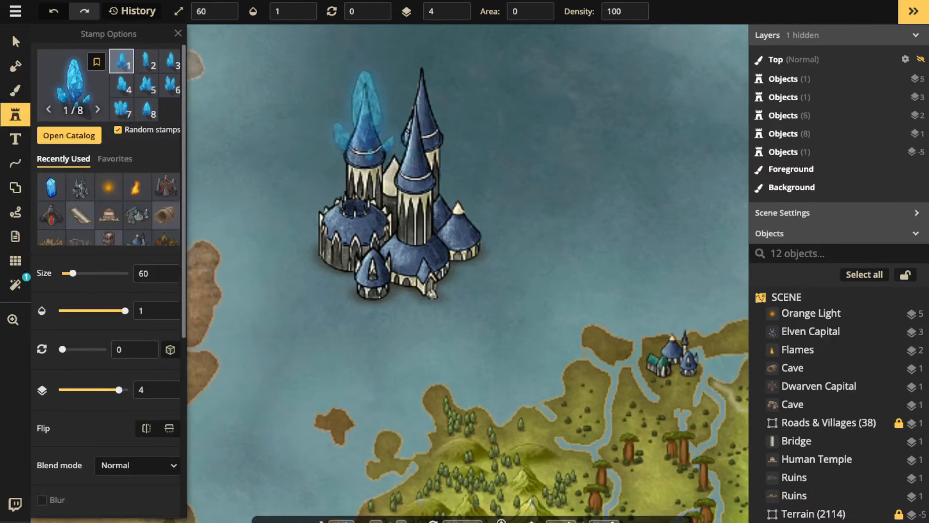
left_click(363, 114)
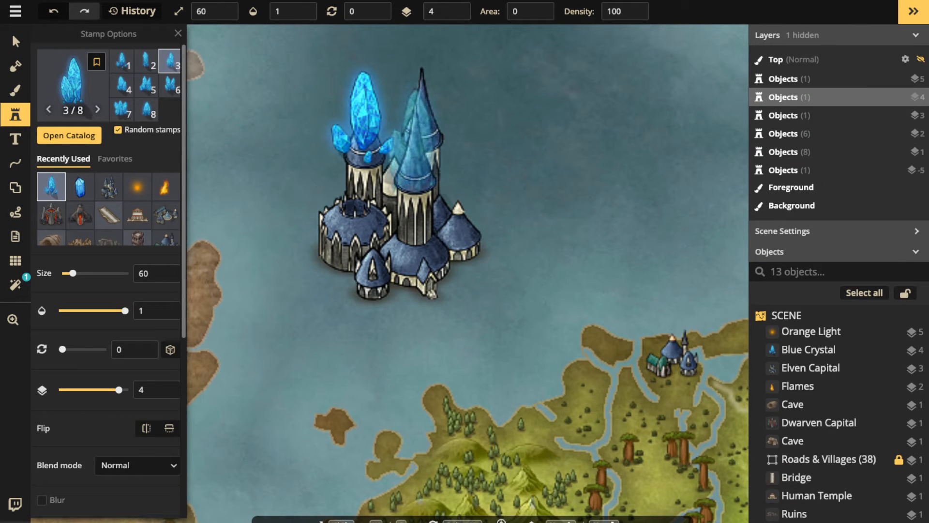
Place a size 60 Blue Crystal on the castle's front tower and a size 50 one on the rear tower
left_click(414, 145)
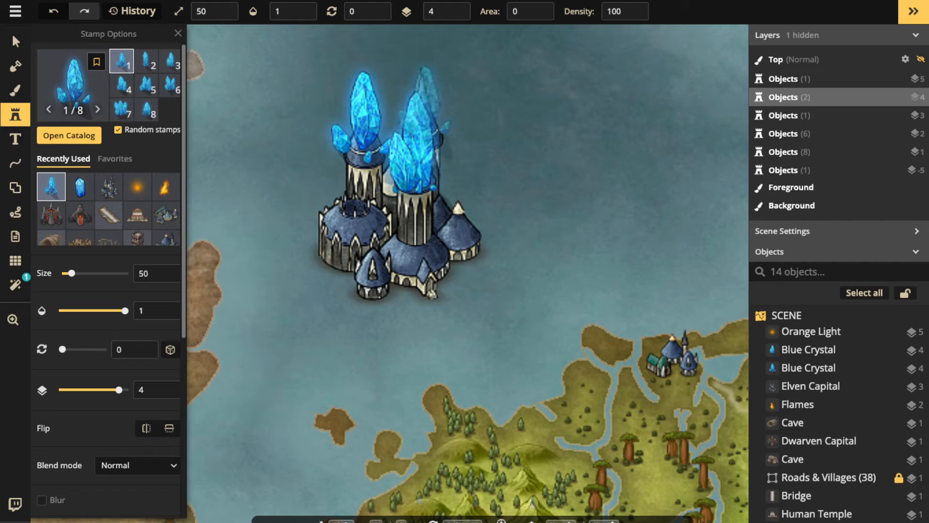
left_click(426, 97)
scroll(426, 97, "down", 1)
left_click(16, 42)
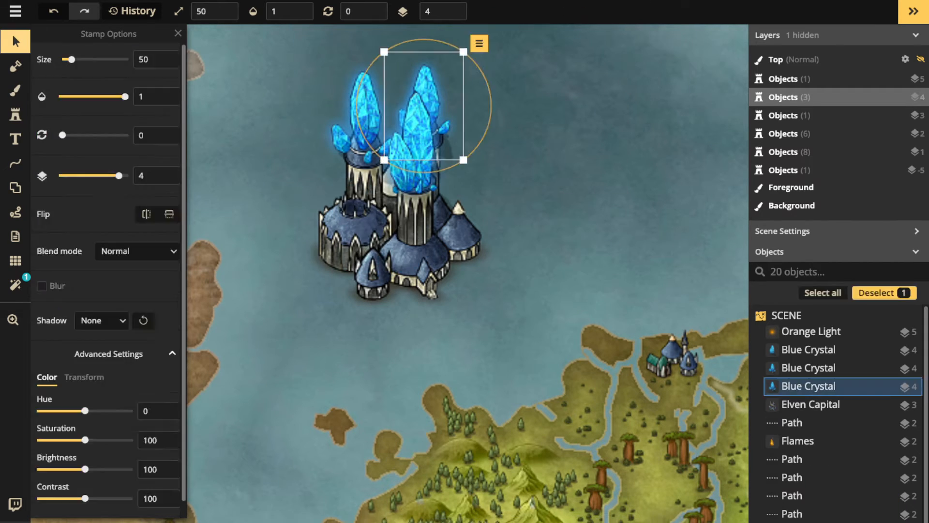
Group the Elven Capital with its three Blue Crystals
left_click(290, 87)
scroll(293, 90, "down", 1)
left_click_drag(300, 79, 428, 196)
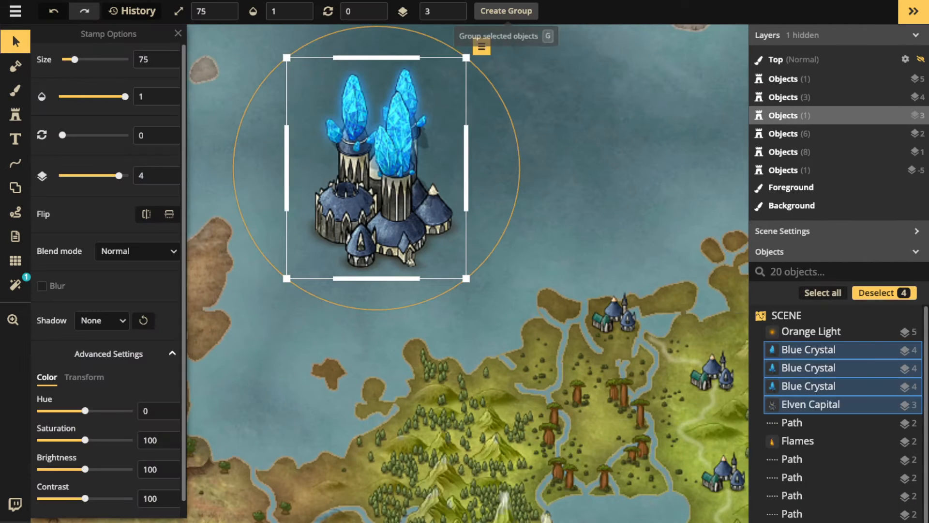
left_click(506, 11)
Move the crystal castle group among the giant trees north of the lake and scale it to size 30
left_click(535, 328)
scroll(434, 190, "down", 2)
scroll(398, 176, "down", 6)
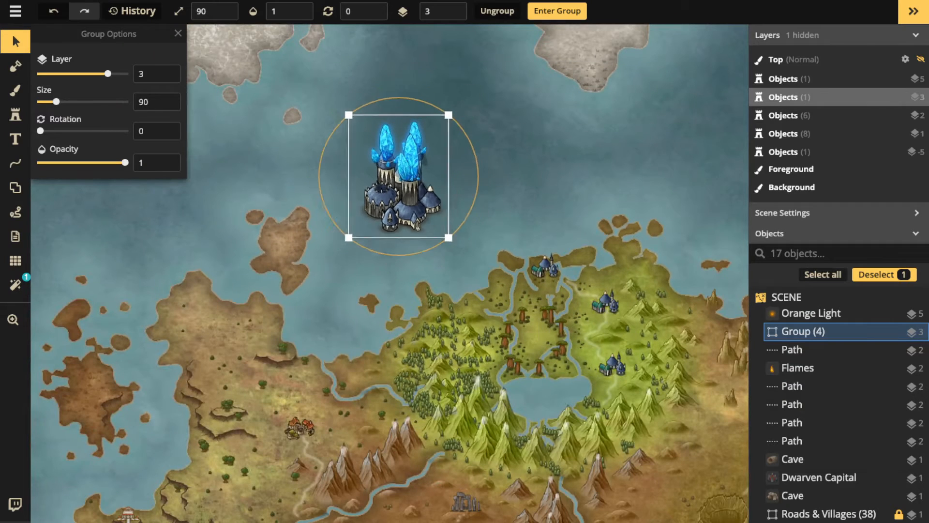
left_click_drag(398, 176, 430, 210)
scroll(538, 326, "down", 1)
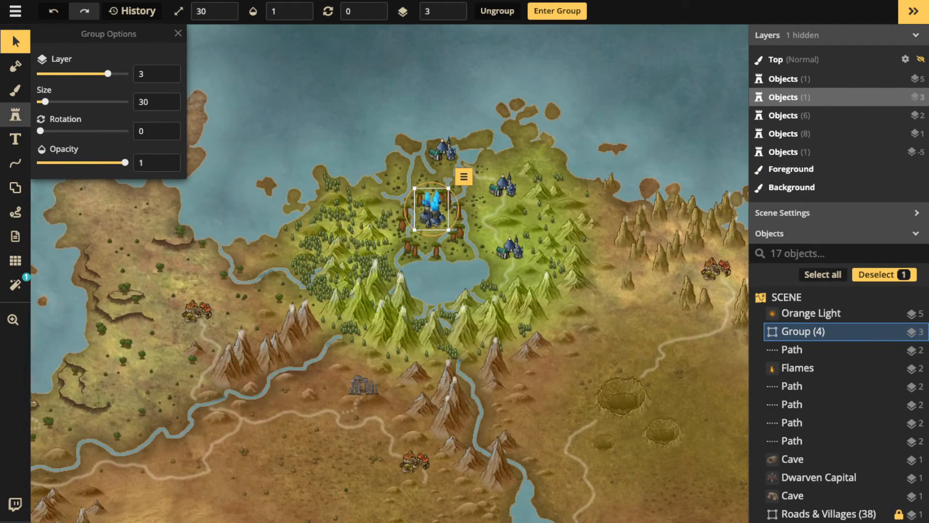
Place an Orange Light stamp at size 95 over the sea northwest of the elven coast and set its hue to -174
left_click(16, 114)
scroll(249, 176, "up", 4)
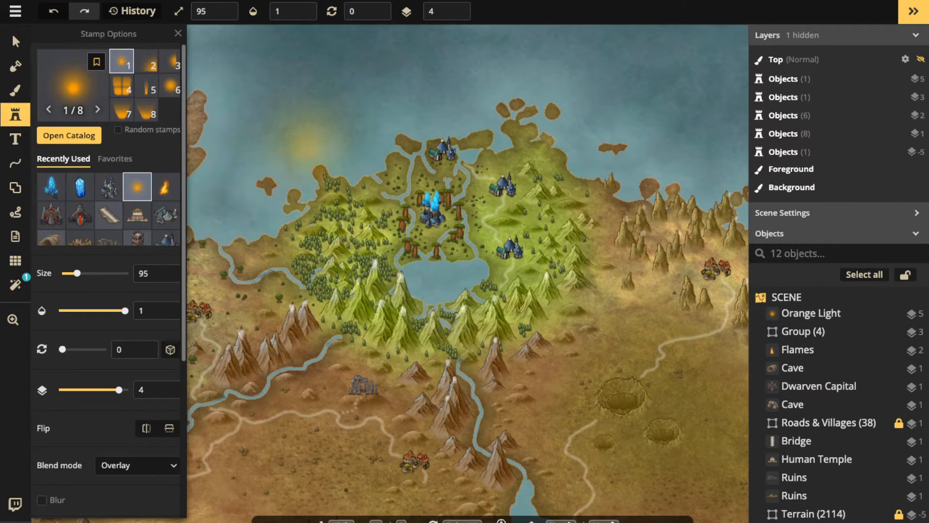
left_click(308, 129)
left_click(15, 41)
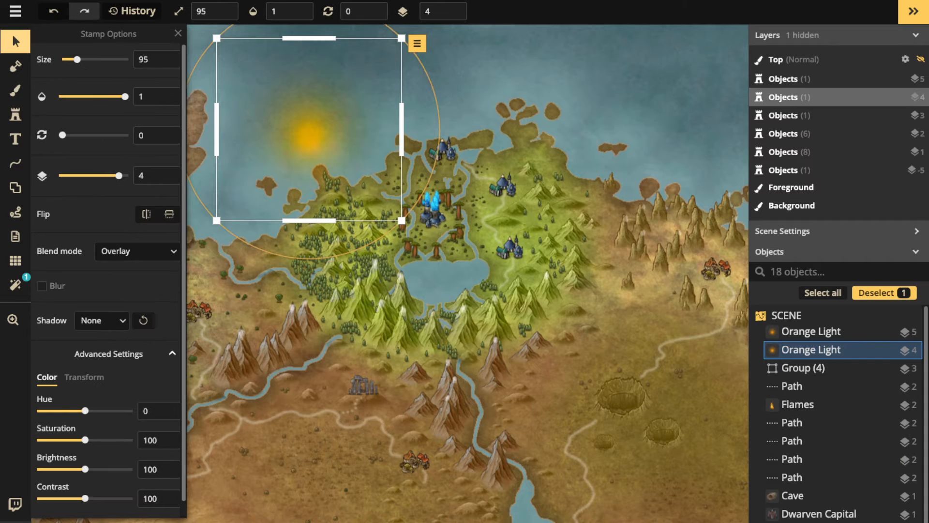
left_click_drag(86, 411, 74, 411)
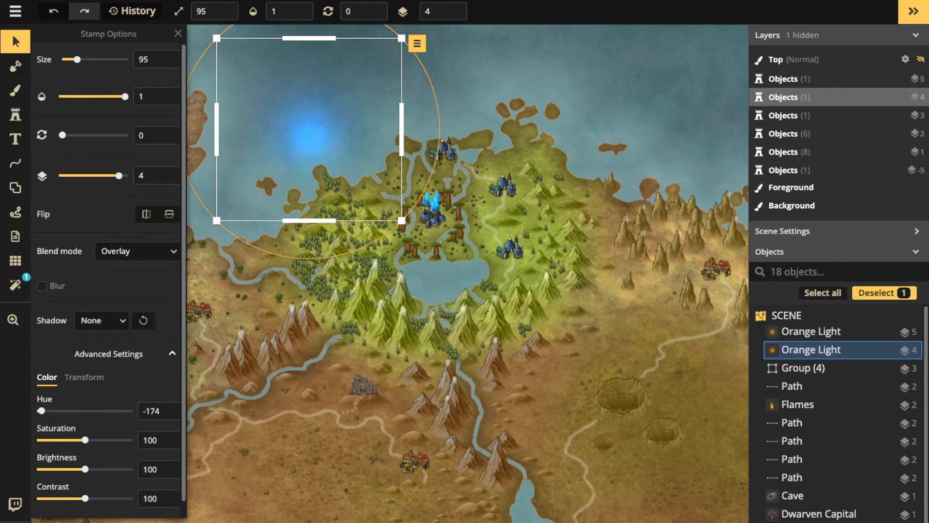
Move the recoloured light over the crystal castle and enlarge it to size 115
left_click_drag(308, 129, 422, 191)
scroll(422, 190, "up", 2)
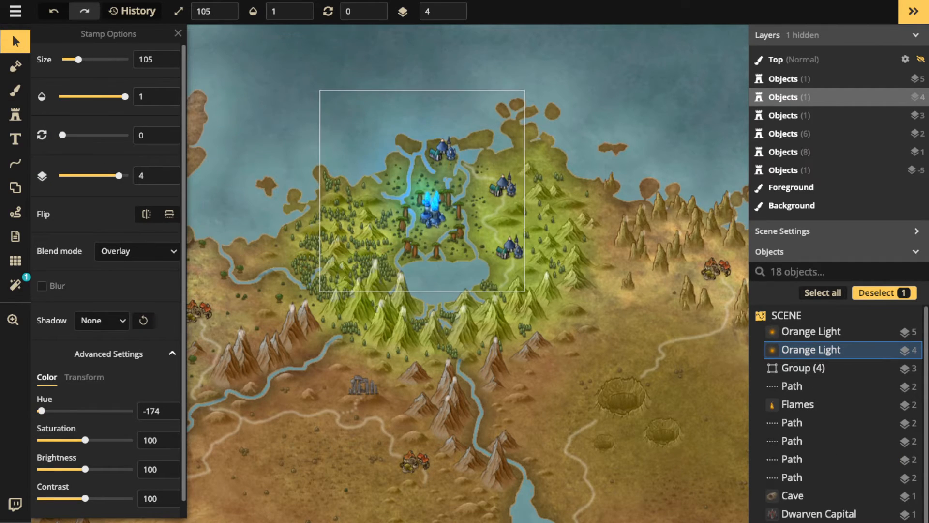
scroll(428, 204, "up", 6)
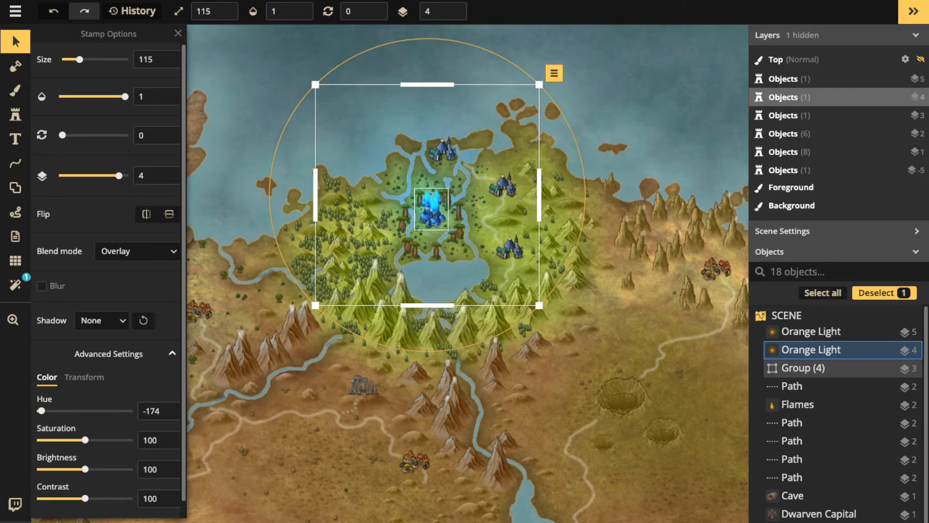
scroll(387, 162, "down", 6)
key("Escape")
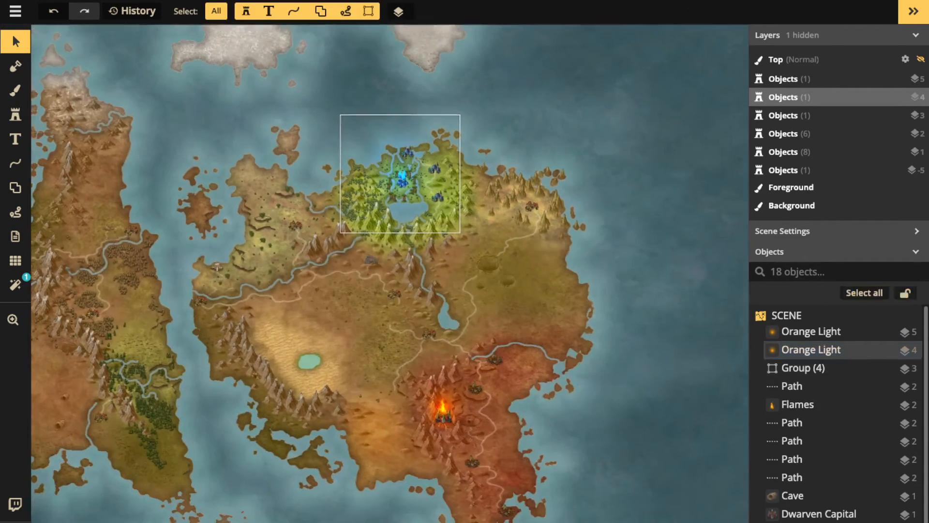
Search the Fantasy World stamps for "tower" and choose the domed tower from Desert Buildings
left_click_drag(372, 150, 441, 138)
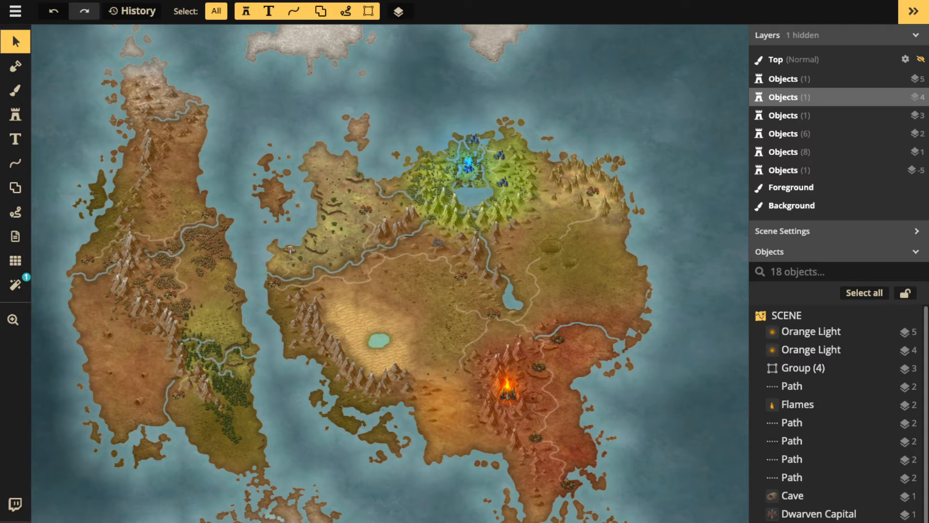
scroll(516, 389, "up", 10)
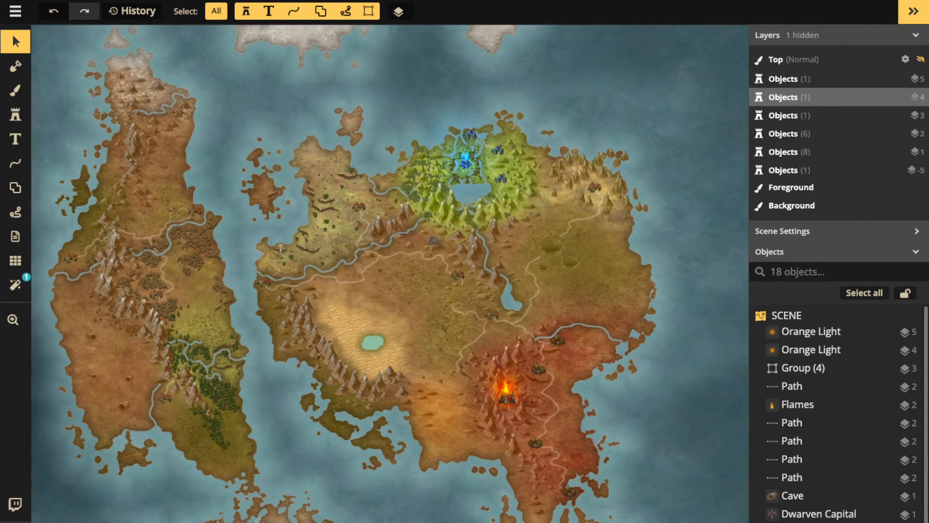
scroll(492, 401, "down", 10)
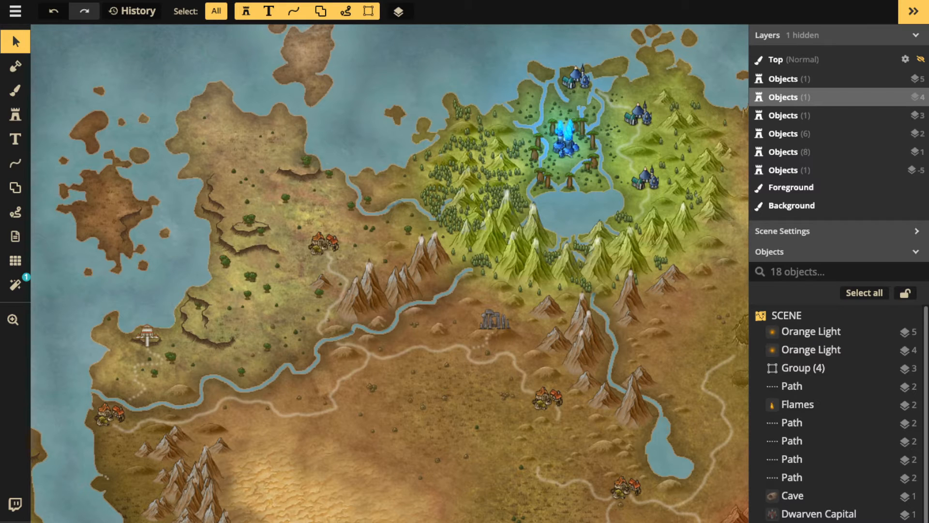
scroll(528, 377, "down", 2)
left_click_drag(527, 378, 368, 218)
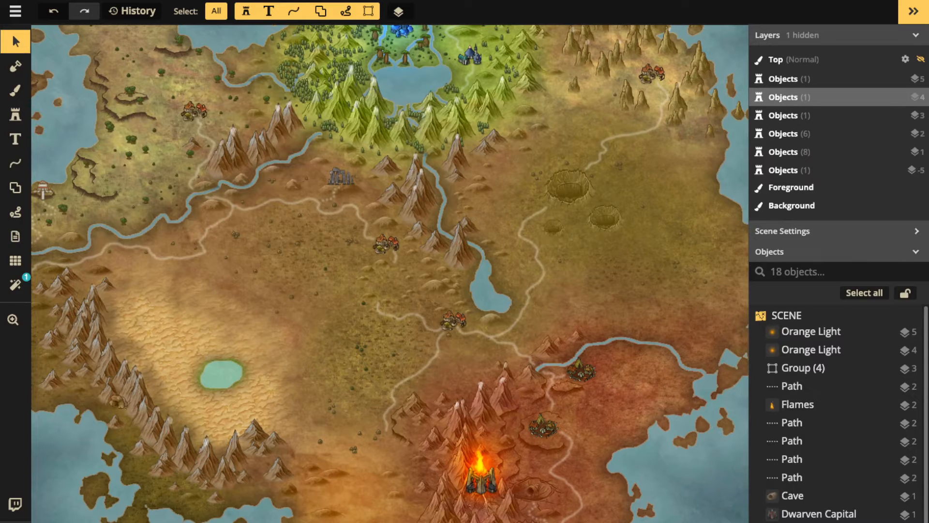
left_click(15, 114)
left_click(67, 85)
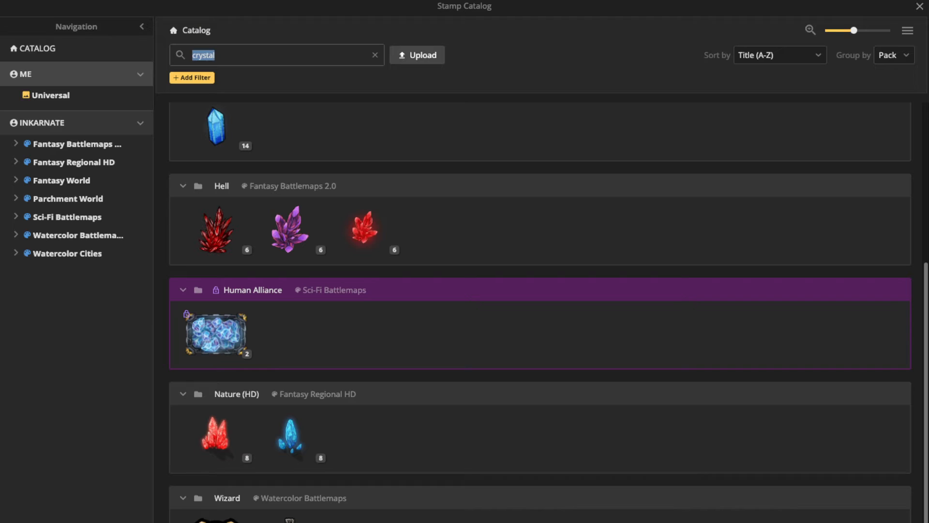
left_click(61, 180)
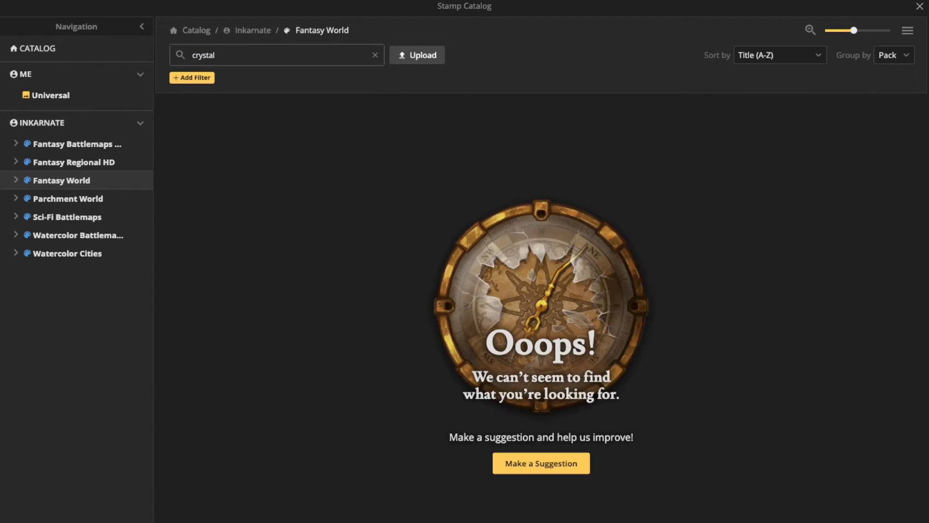
type("tower")
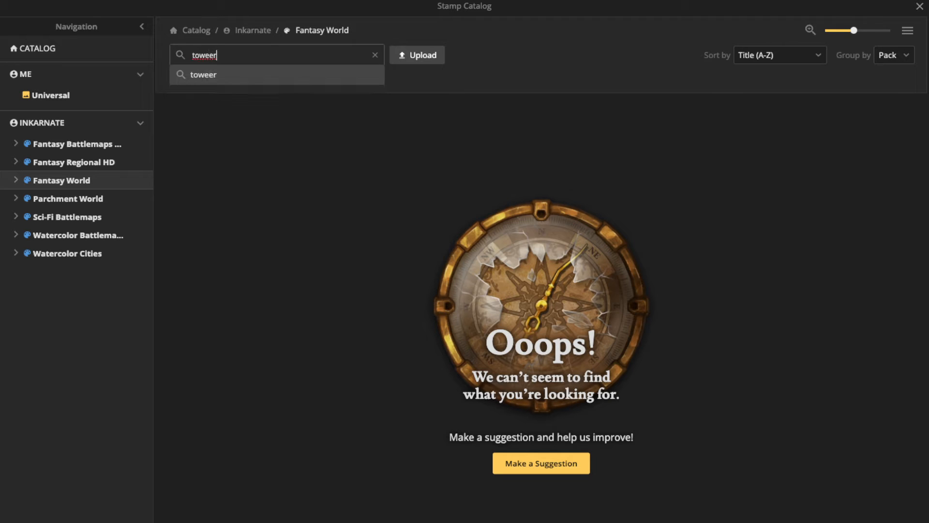
key("Return")
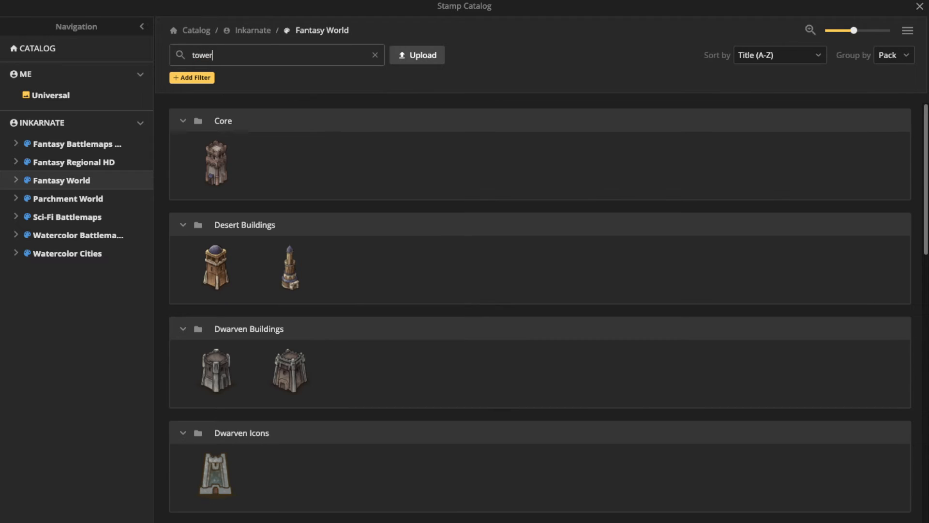
left_click(216, 267)
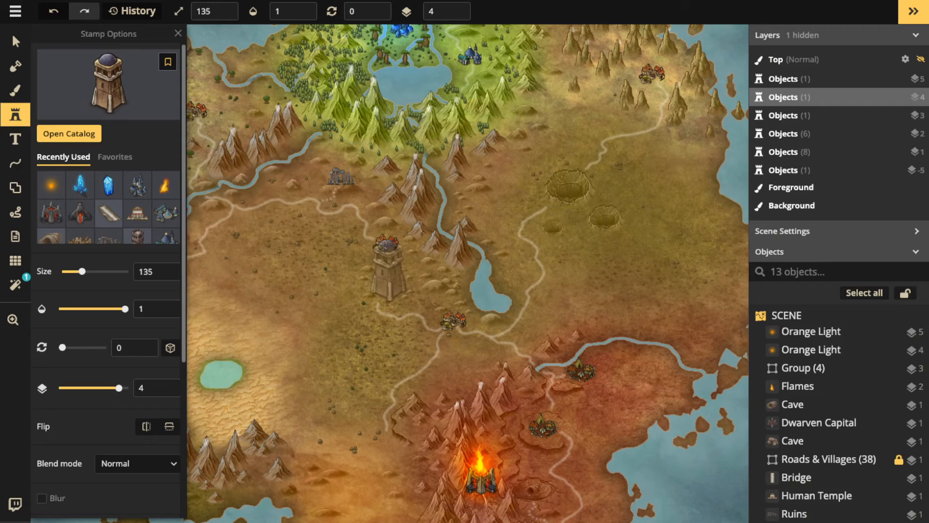
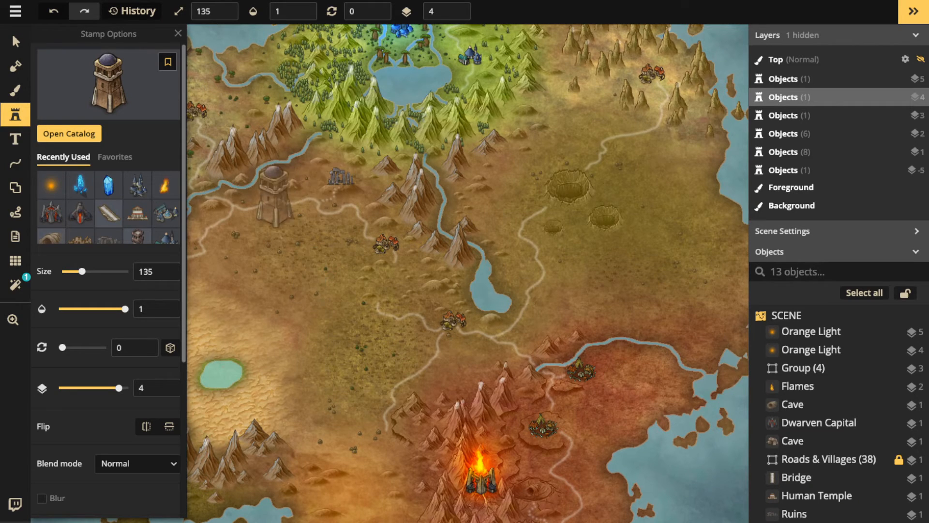
Place the domed Desert Tower at size 55 on the brown mountains south of the western village
scroll(275, 206, "up", 5)
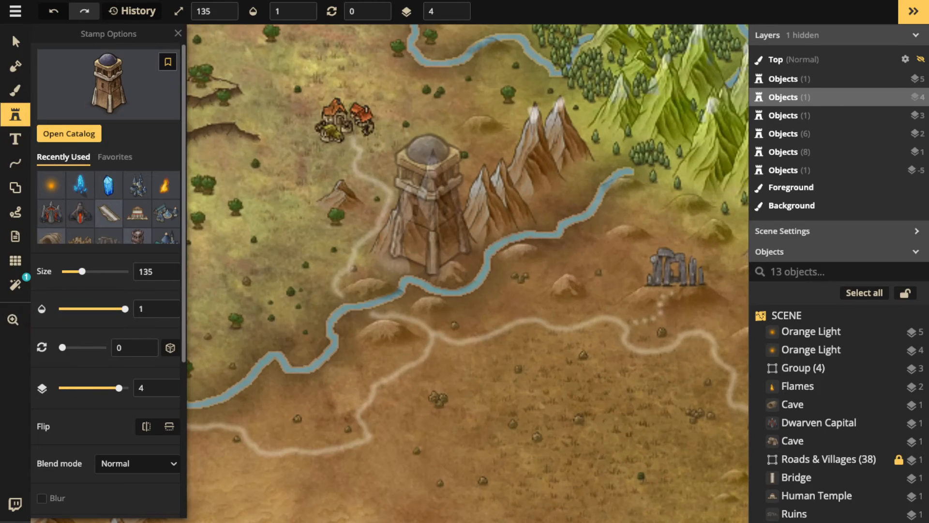
scroll(431, 205, "down", 8)
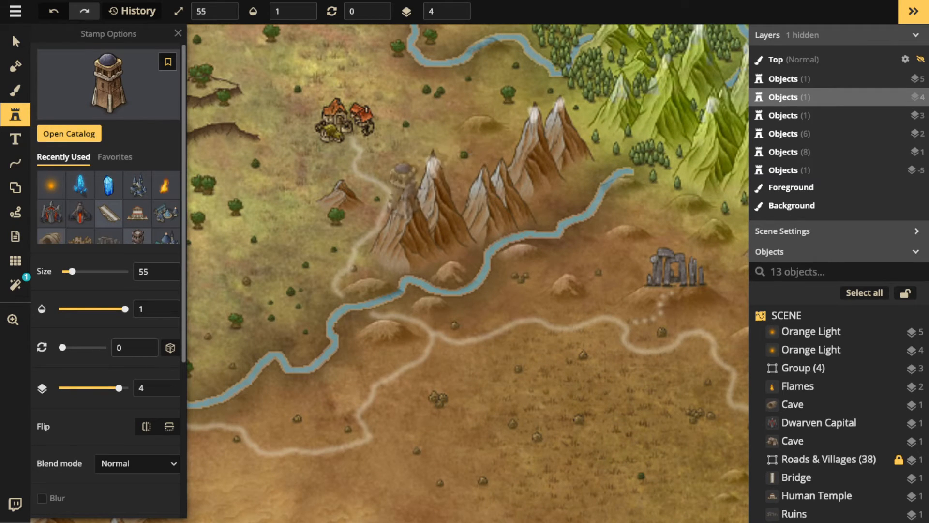
left_click(405, 198)
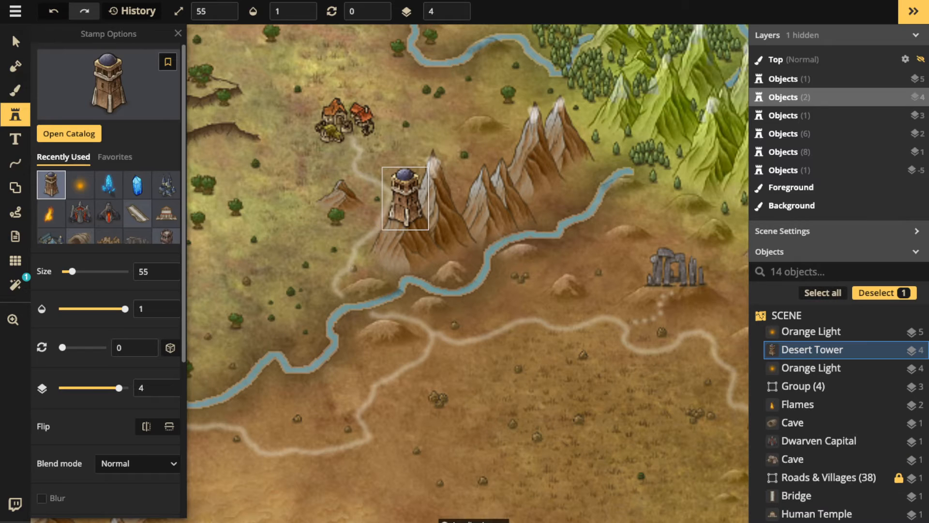
left_click(15, 42)
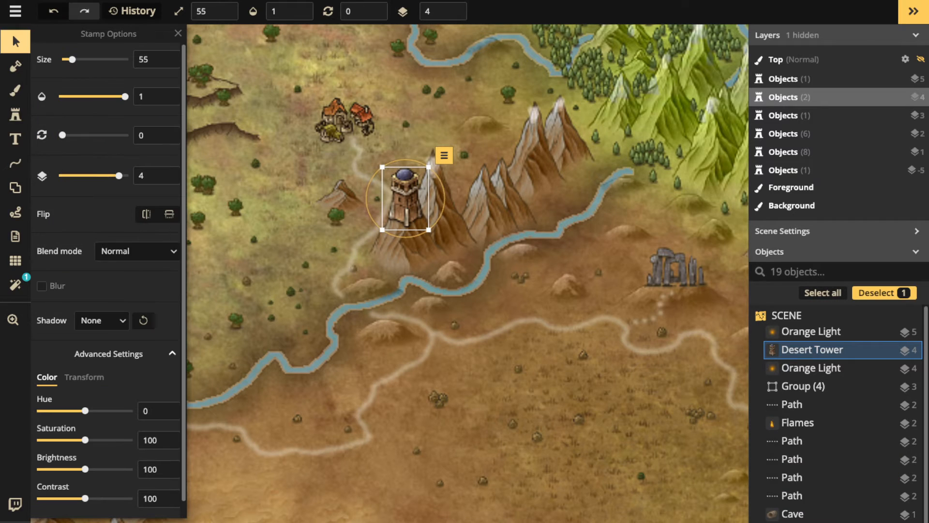
Try the desert tower beside the western river bend and above the village farther east
left_click_drag(405, 198, 450, 257)
scroll(482, 284, "down", 2)
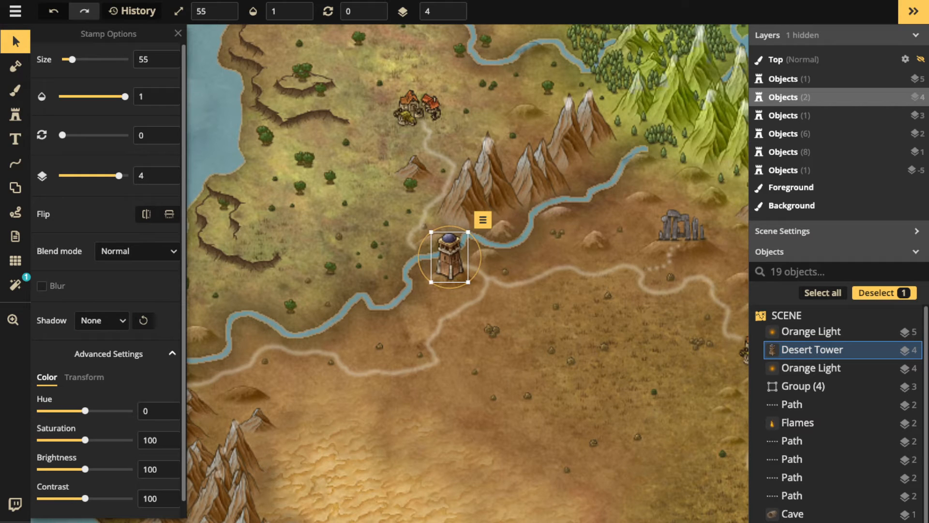
scroll(423, 235, "down", 1)
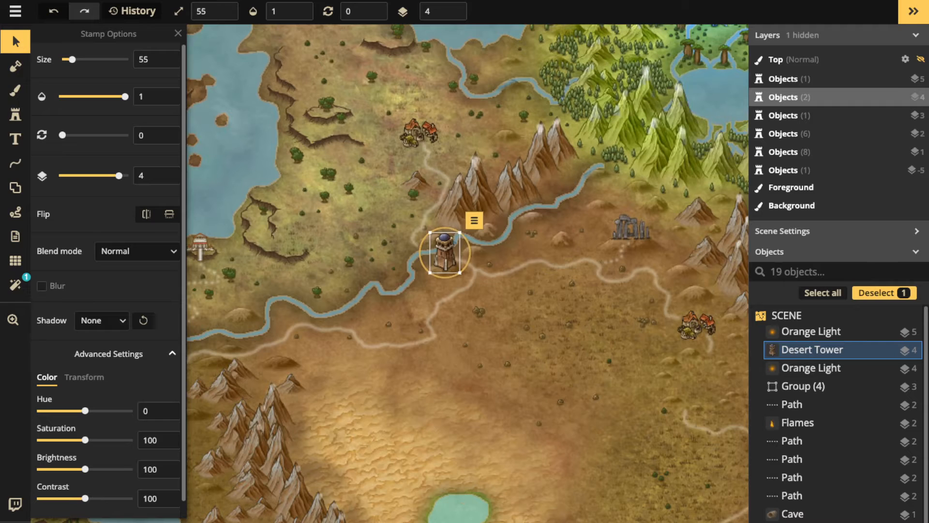
left_click_drag(445, 252, 695, 279)
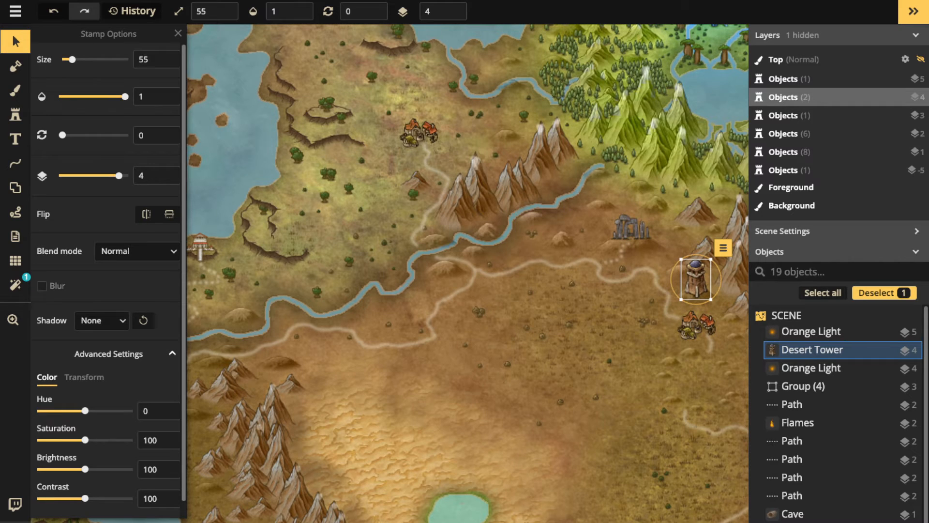
Move the desert tower to the southern edge of the desert oasis and reduce it to size 45
left_click_drag(695, 279, 466, 389)
scroll(382, 389, "down", 2)
key("space")
scroll(386, 256, "up", 2)
scroll(458, 387, "up", 3)
scroll(448, 386, "up", 2)
key("bracketleft")
key("bracketleft")
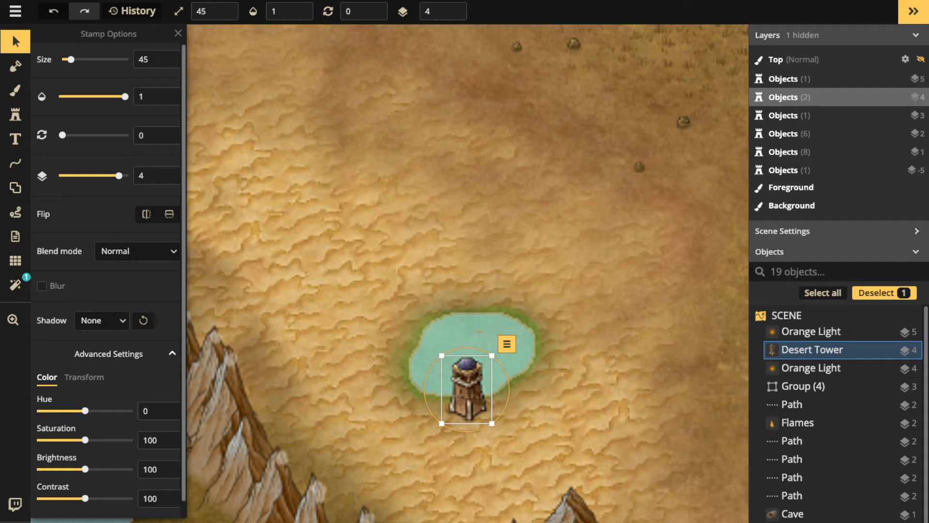
scroll(415, 368, "down", 3)
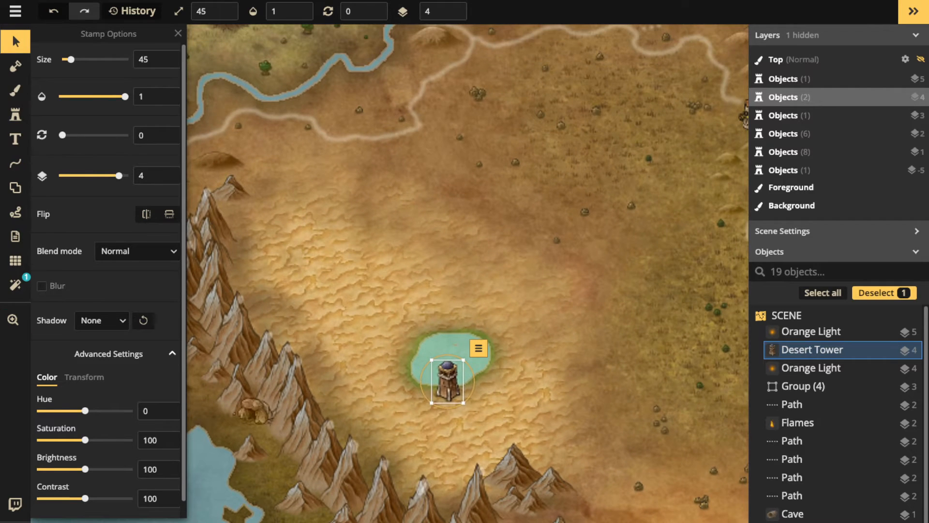
left_click_drag(414, 368, 447, 335)
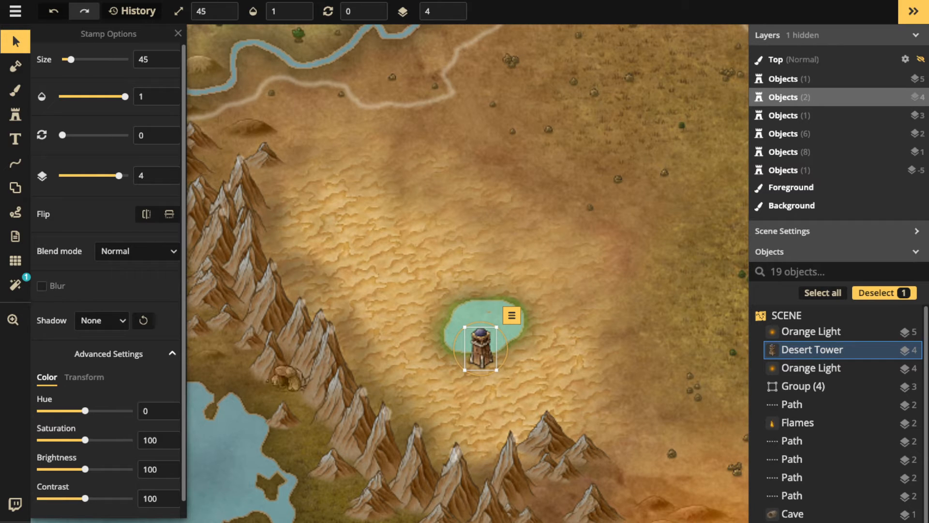
Choose the white tower with the blue roof from Elven Buildings in the stamp catalog
left_click(15, 114)
left_click(108, 79)
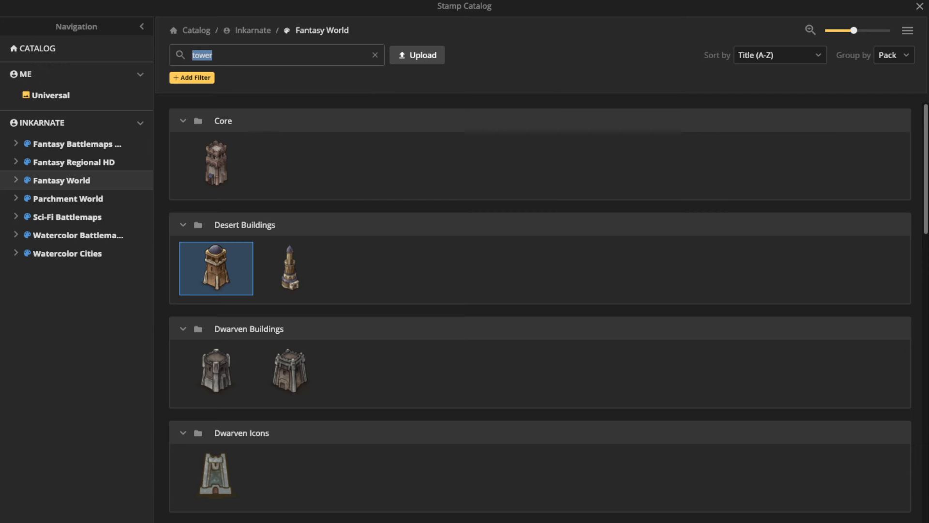
scroll(217, 164, "down", 2)
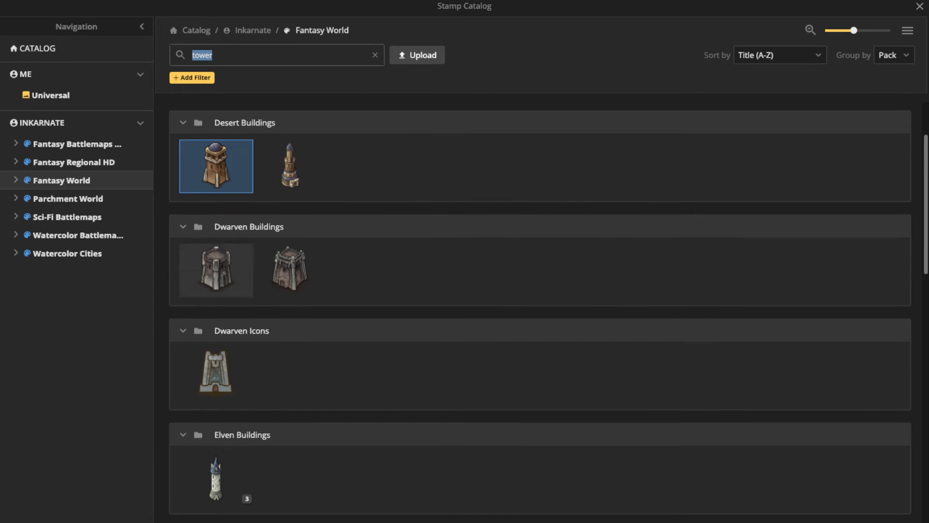
scroll(216, 166, "down", 2)
left_click(216, 376)
scroll(338, 264, "up", 2)
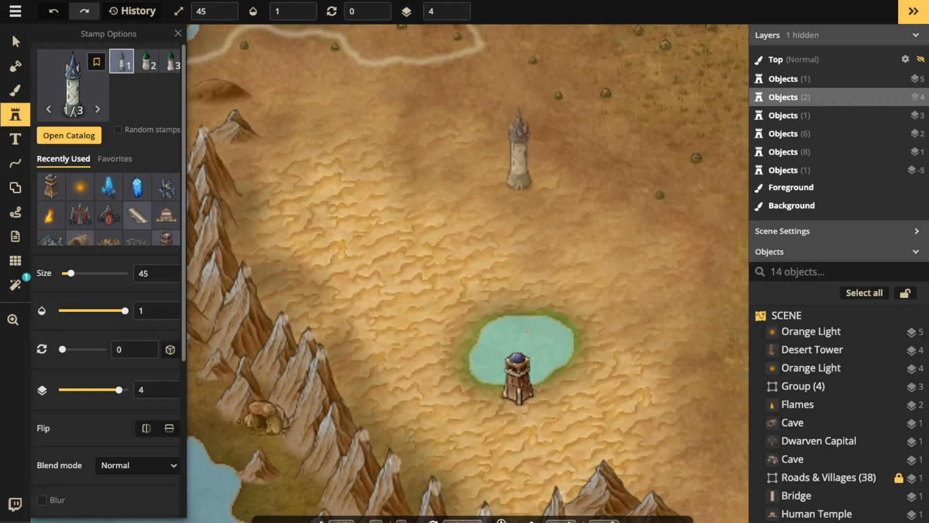
key("Escape")
left_click(15, 114)
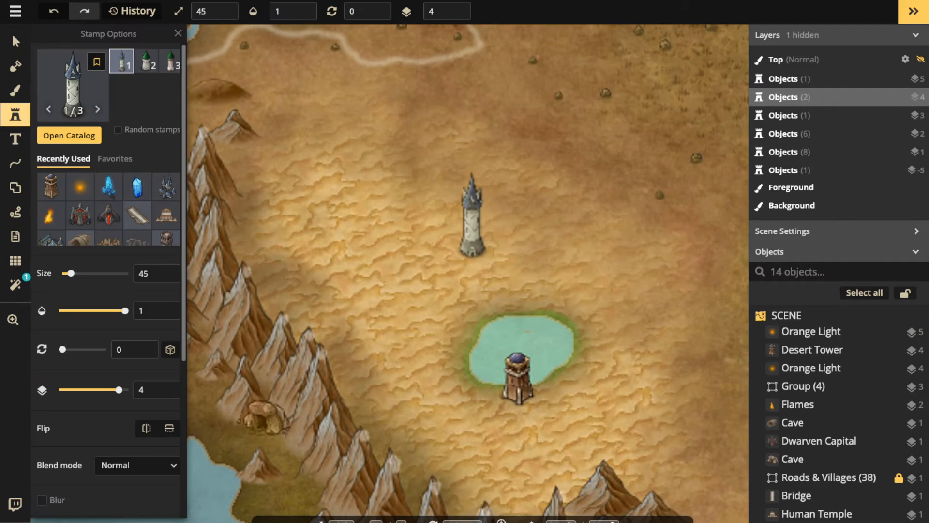
Place the Elven Tower at size 45 beside the elven lake and move it over the water
left_click_drag(473, 213, 381, 400)
left_click_drag(556, 135, 260, 400)
scroll(502, 311, "up", 2)
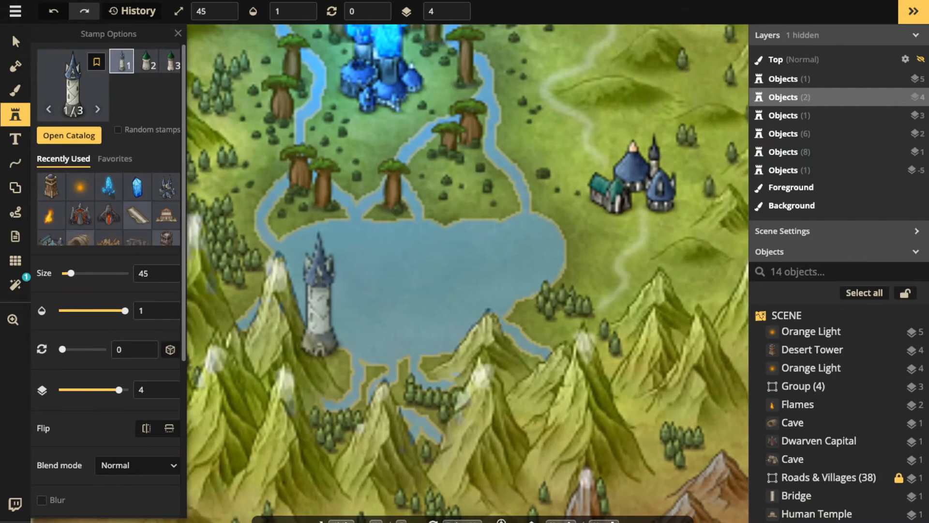
left_click_drag(321, 301, 428, 376)
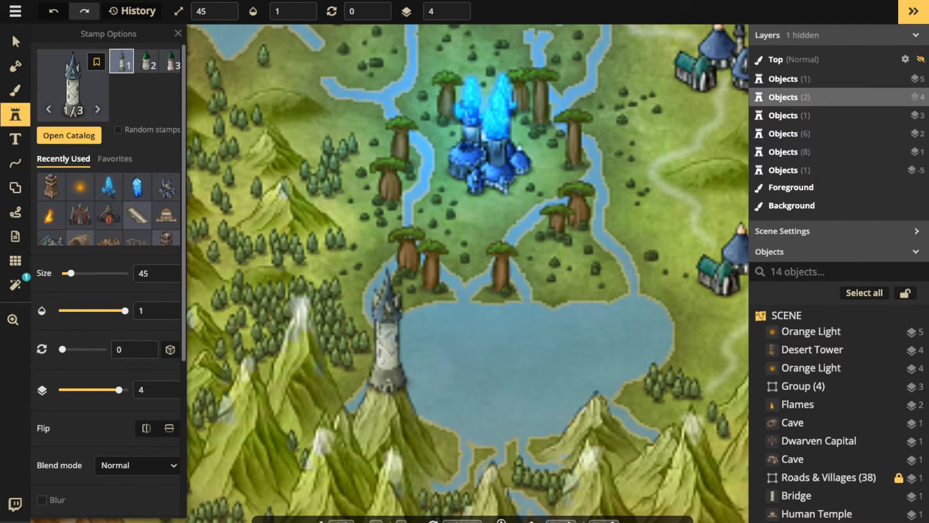
left_click(386, 331)
left_click(15, 42)
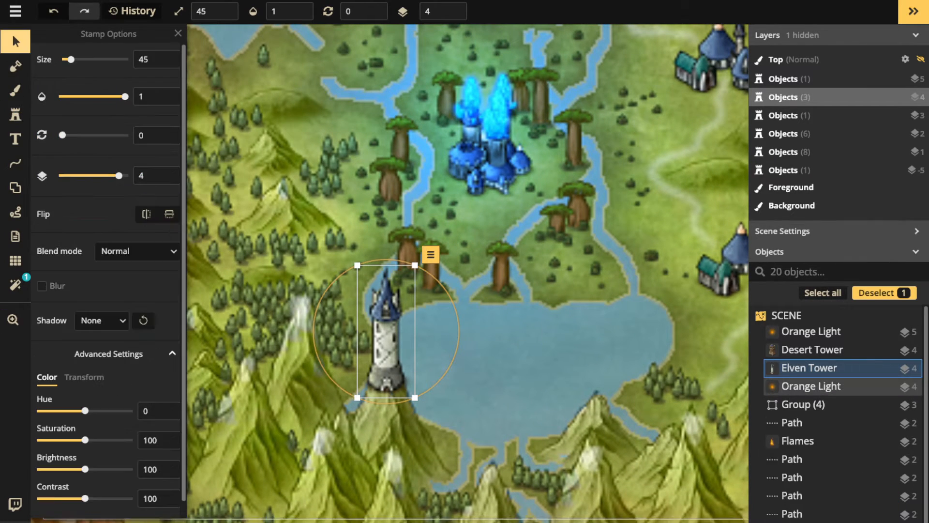
scroll(354, 246, "down", 2)
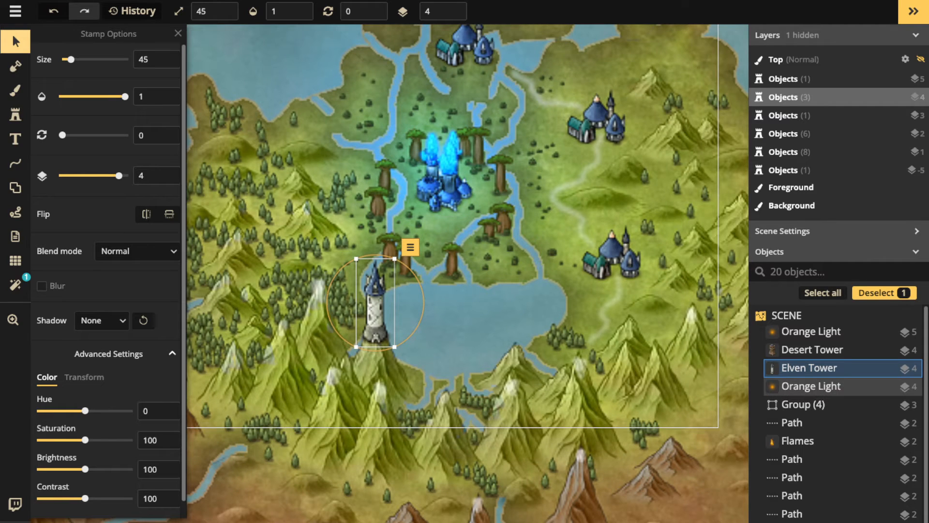
left_click_drag(375, 288, 437, 269)
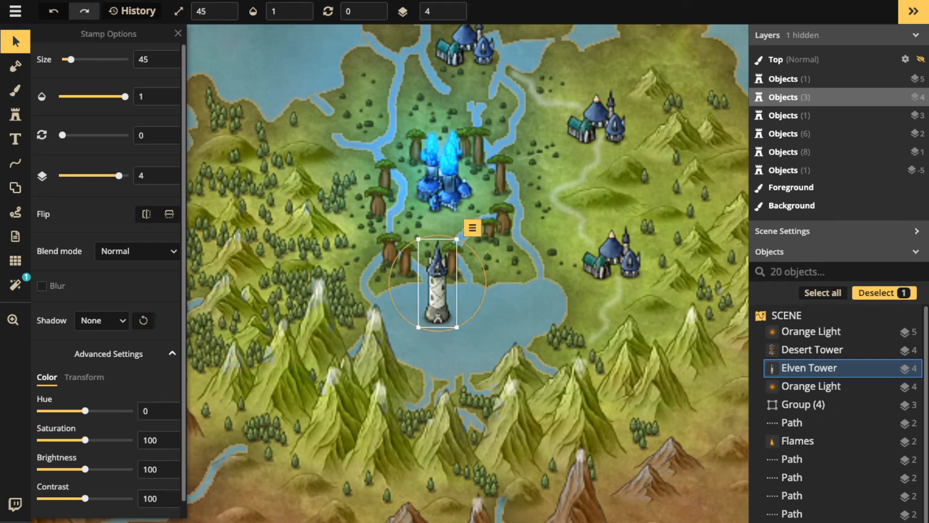
Search the Fantasy World stamps for "karst" and choose the green karst rock stamp
key("s")
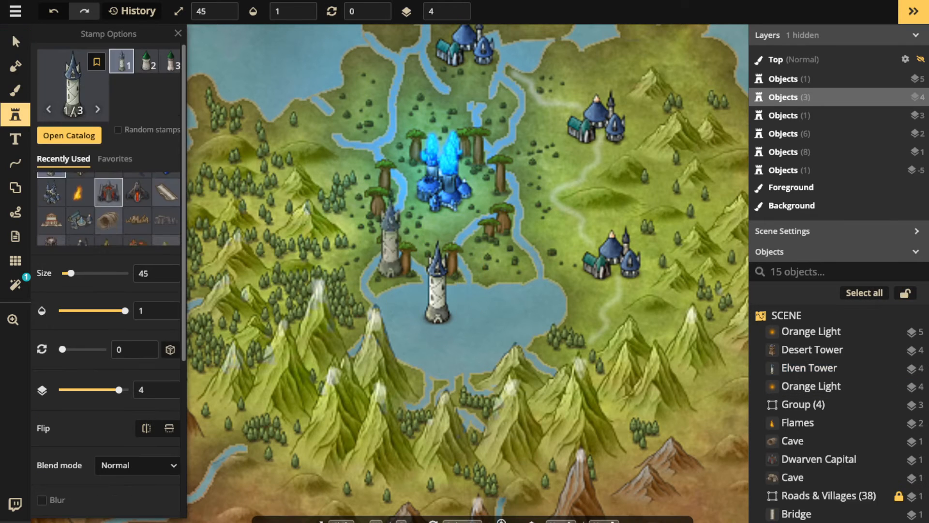
key("f")
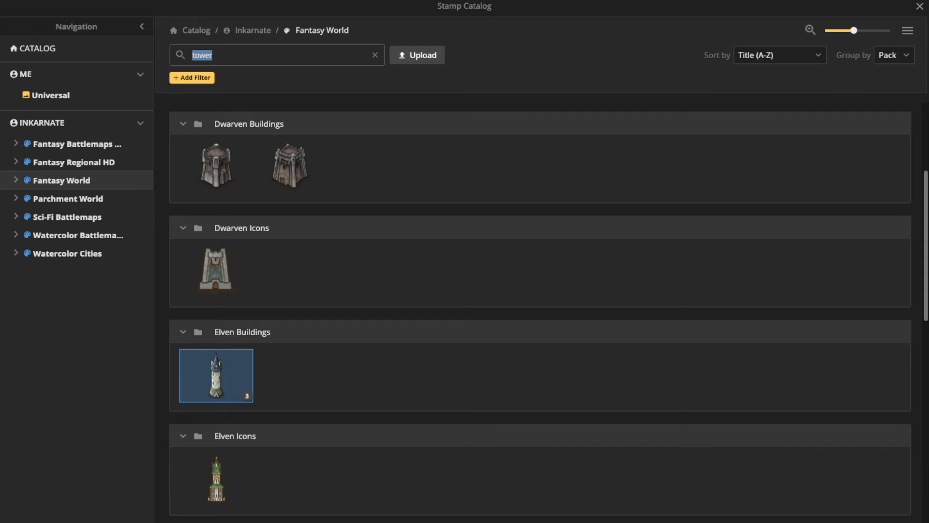
type("karst")
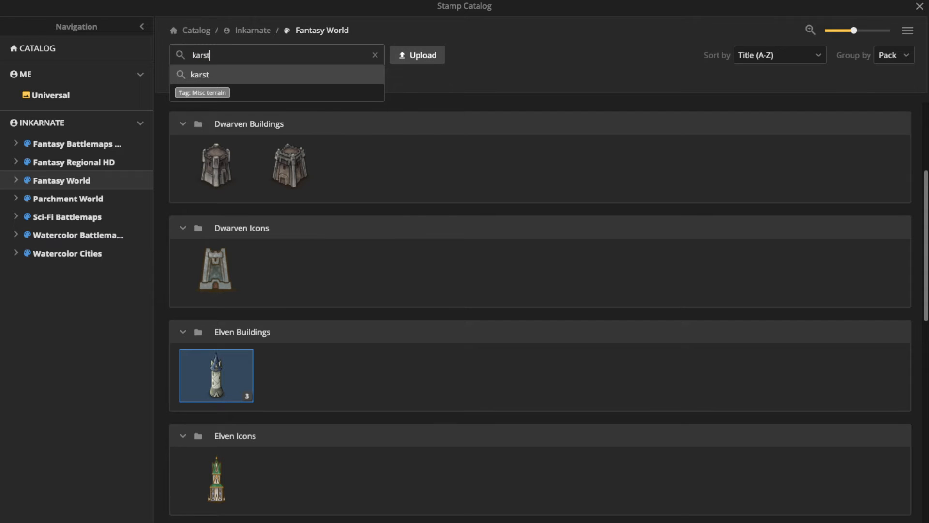
key("Return")
left_click(216, 164)
Place a karst at size 45 rotated 180 degrees beneath the elven tower and put it on layer 3
scroll(358, 242, "up", 3)
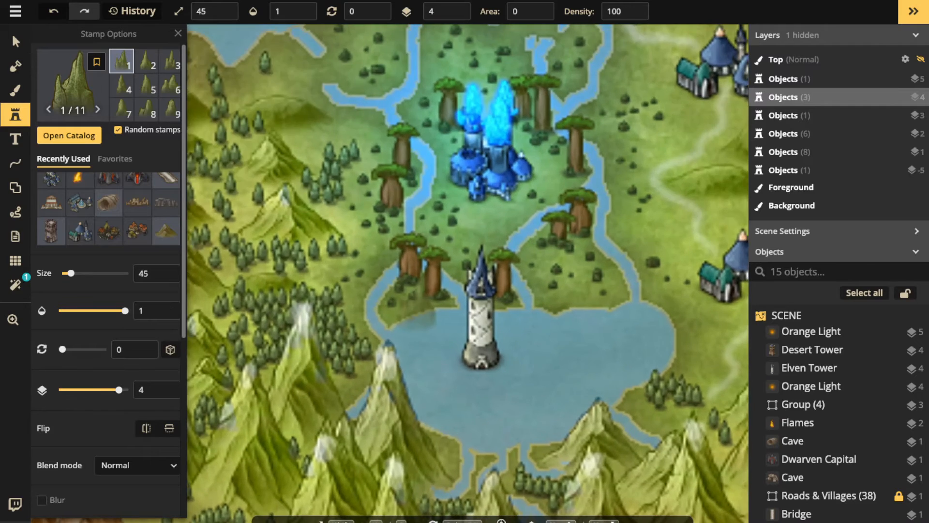
left_click_drag(455, 338, 455, 262)
scroll(472, 312, "up", 6)
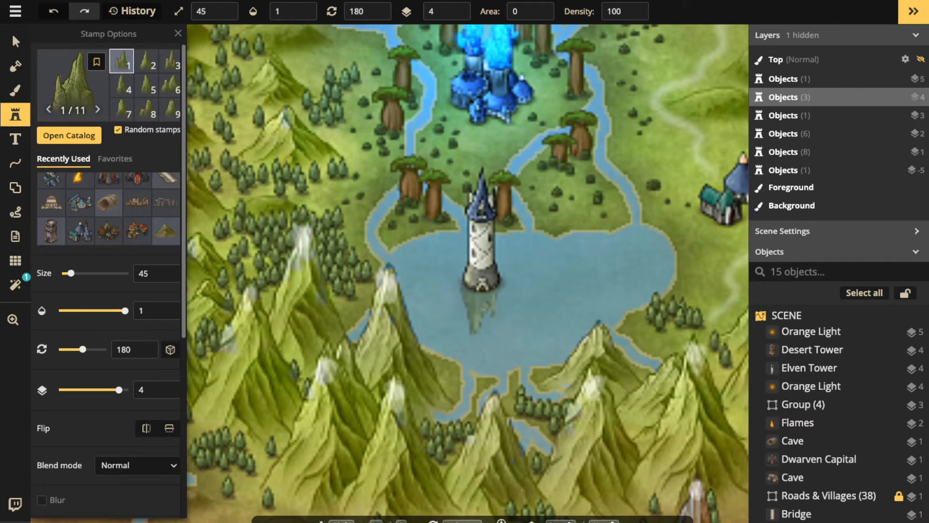
left_click(482, 300)
left_click(15, 41)
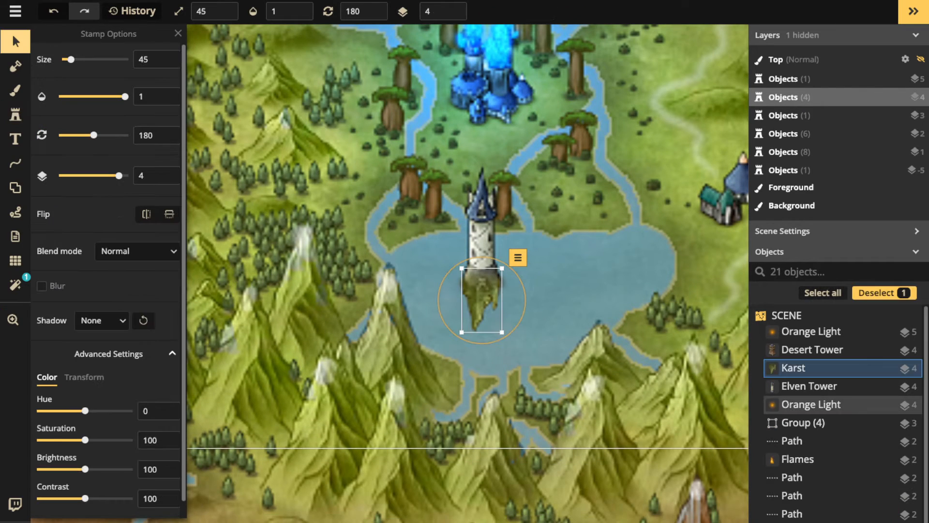
left_click(452, 14)
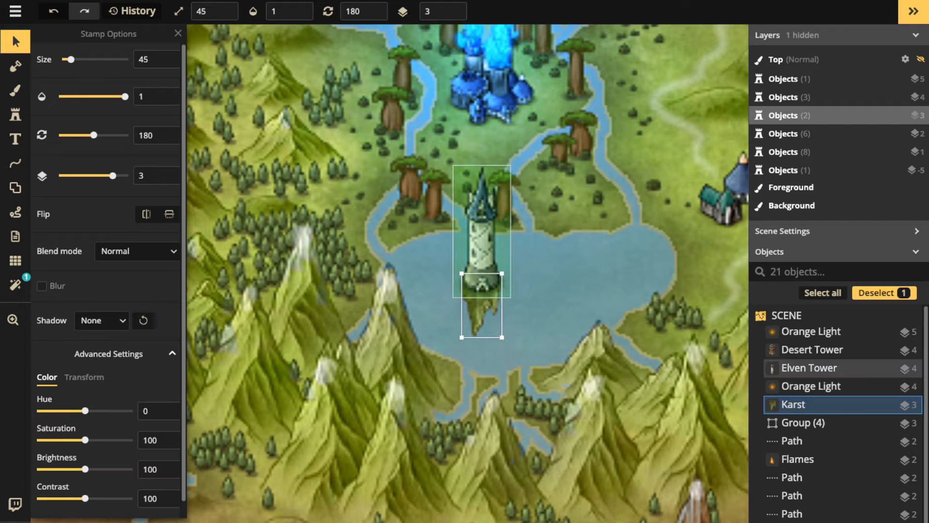
Group the elven tower with its upside-down karst under the default group name
left_click(482, 264, "shift")
scroll(480, 265, "down", 5)
left_click(505, 11)
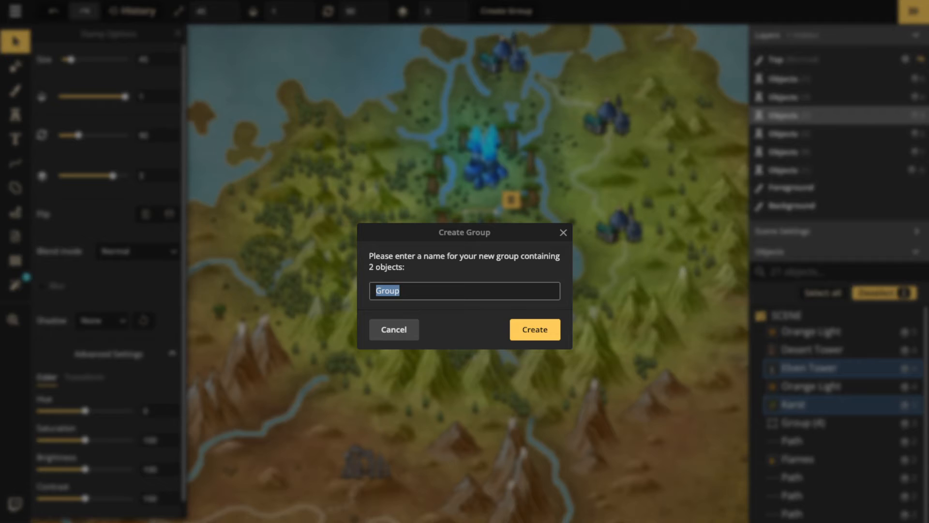
left_click(534, 329)
Move the floating tower group out over the sea northwest of the elven coast
scroll(460, 254, "down", 2)
left_click_drag(476, 257, 383, 78)
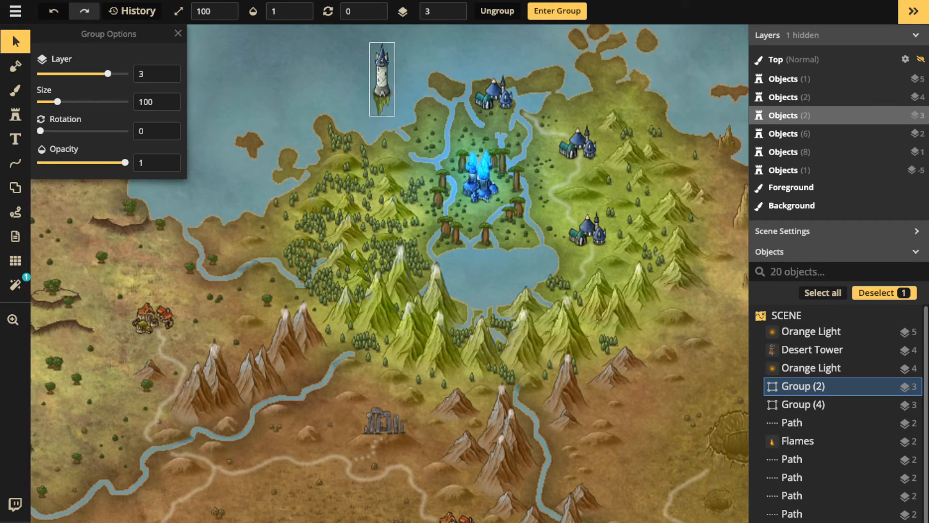
scroll(384, 77, "up", 2)
scroll(384, 78, "up", 2)
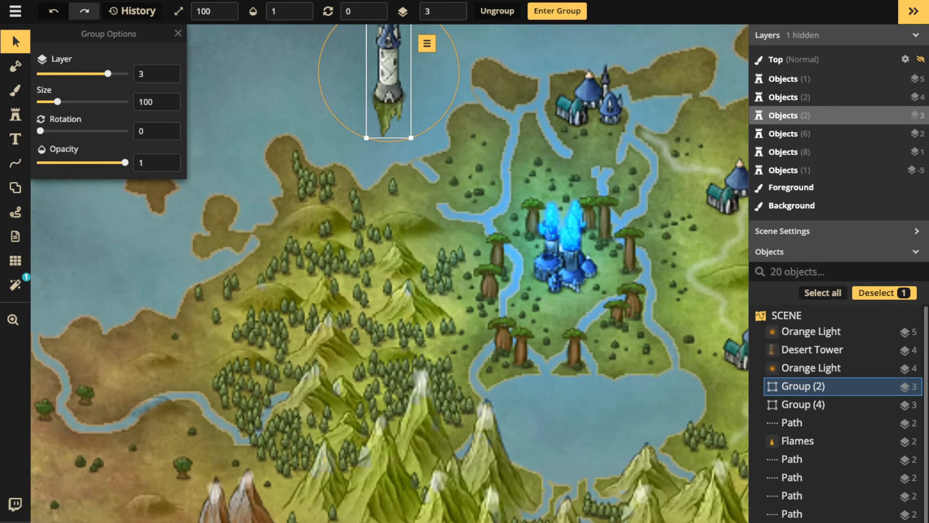
mouse_move(384, 78)
left_mouse_down()
mouse_move(371, 84)
mouse_move(386, 77)
left_mouse_up()
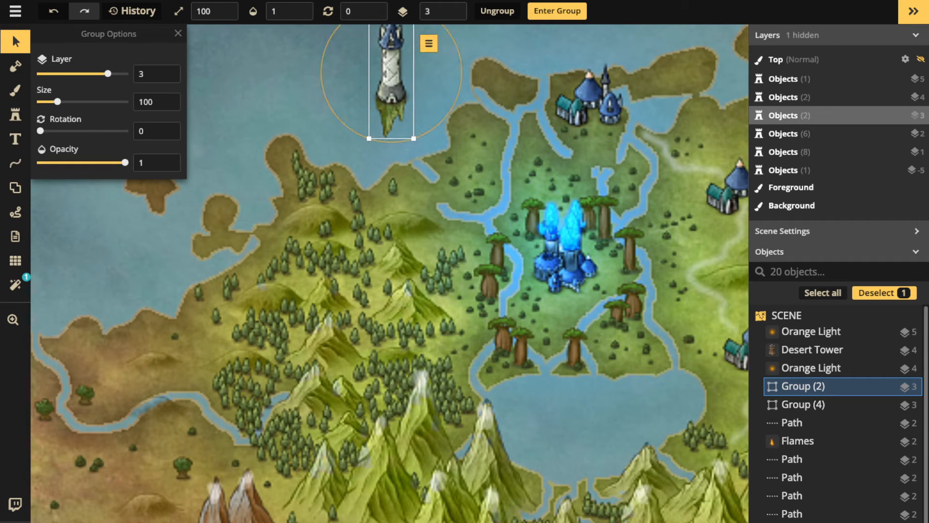
scroll(386, 78, "down", 2)
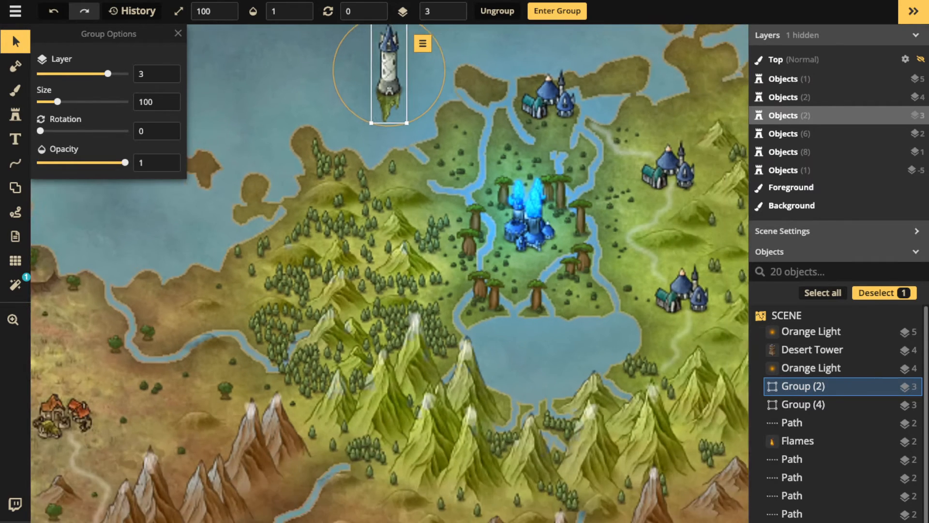
mouse_move(386, 78)
left_mouse_down()
mouse_move(412, 61)
mouse_move(399, 63)
mouse_move(449, 298)
mouse_move(331, 145)
mouse_move(391, 68)
mouse_move(392, 85)
left_mouse_up()
scroll(387, 106, "down", 2)
Duplicate the floating tower group twice, positioning the copies over the sea north and northeast of the elven coast
key("ctrl+c")
left_click_drag(466, 61, 430, 179)
key("ctrl+v")
key("ctrl+v")
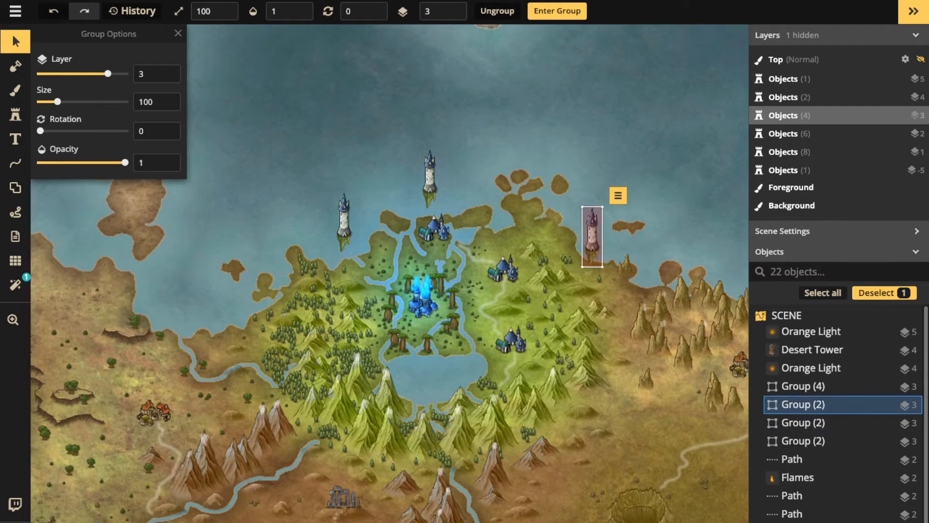
left_click_drag(592, 237, 596, 225)
left_click_drag(429, 178, 451, 178)
Enter the northern floating tower's group and delete its karst
double_click(451, 178)
key("Escape")
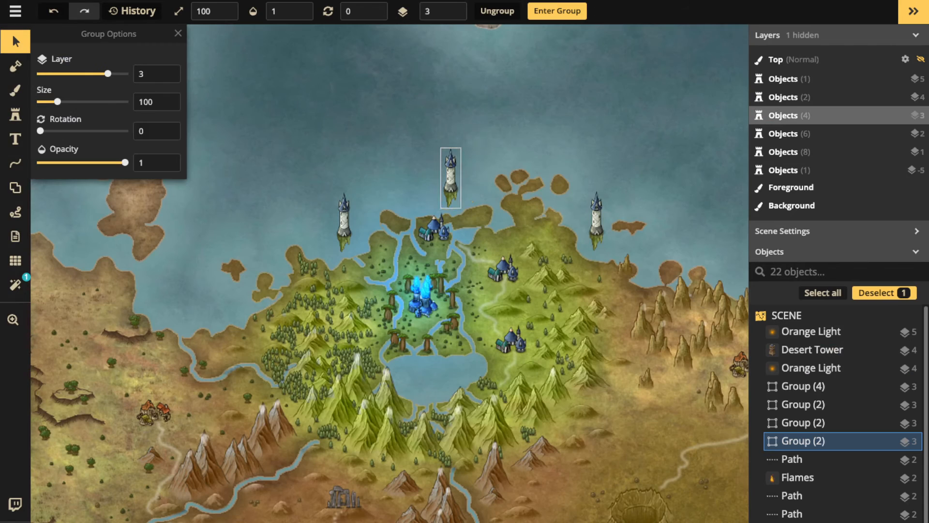
double_click(450, 186)
left_click(449, 199)
scroll(447, 201, "up", 3)
scroll(450, 203, "up", 2)
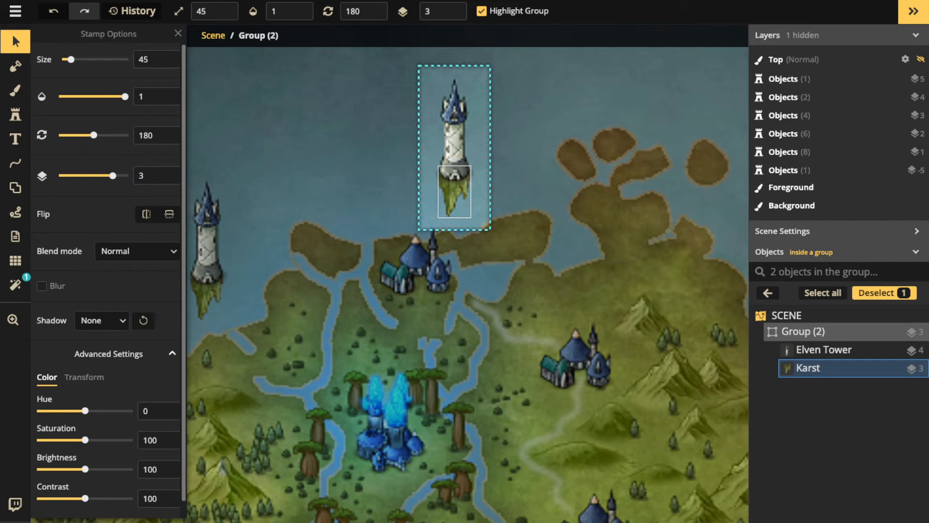
key("Delete")
Build a new underside for the northern tower from karst variants rotated 180 degrees on layer 3, and delete the surplus size 55 one
left_click(15, 139)
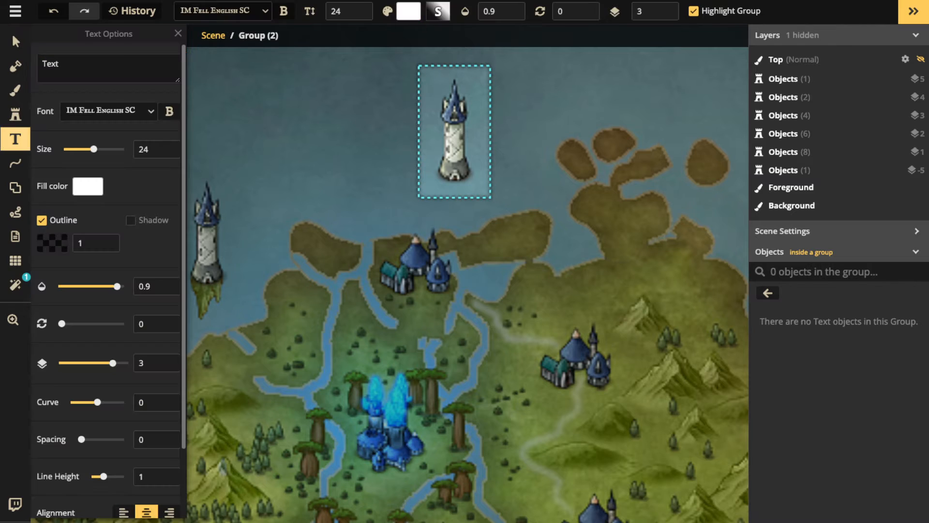
left_click(15, 115)
key("Left")
key("Left")
key("Left")
key("Left")
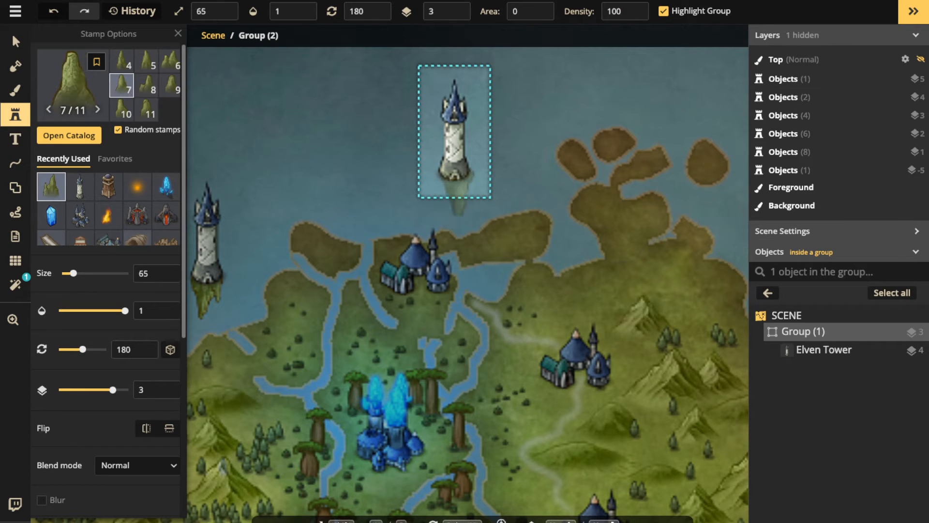
left_click(454, 194)
left_click(451, 206)
left_click(454, 204)
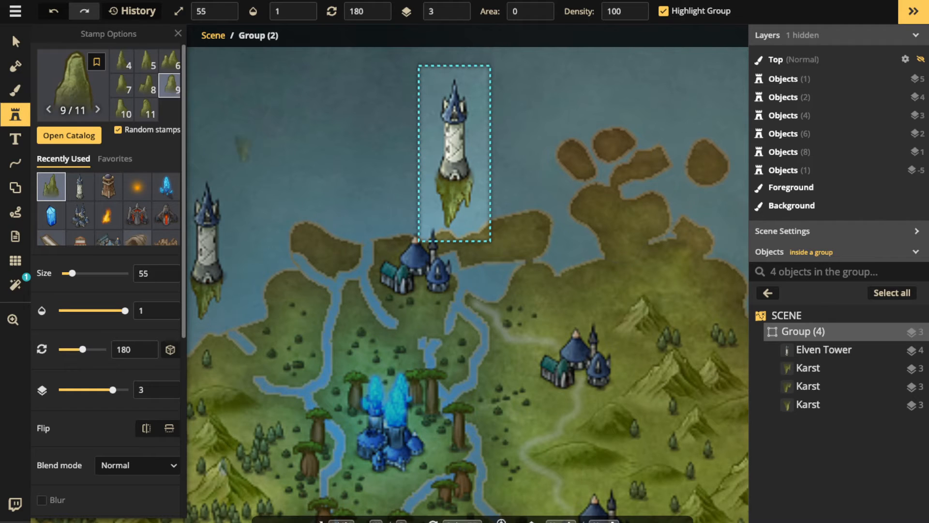
left_click(15, 41)
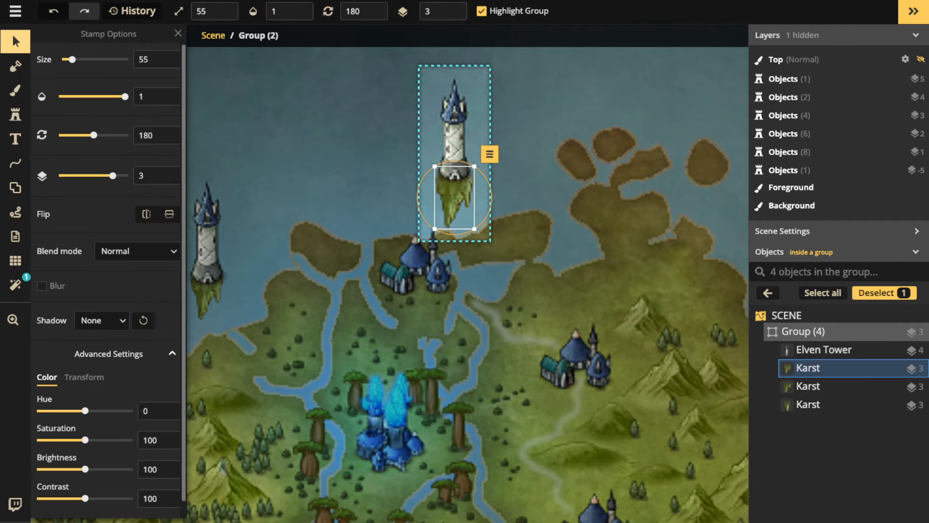
key("Delete")
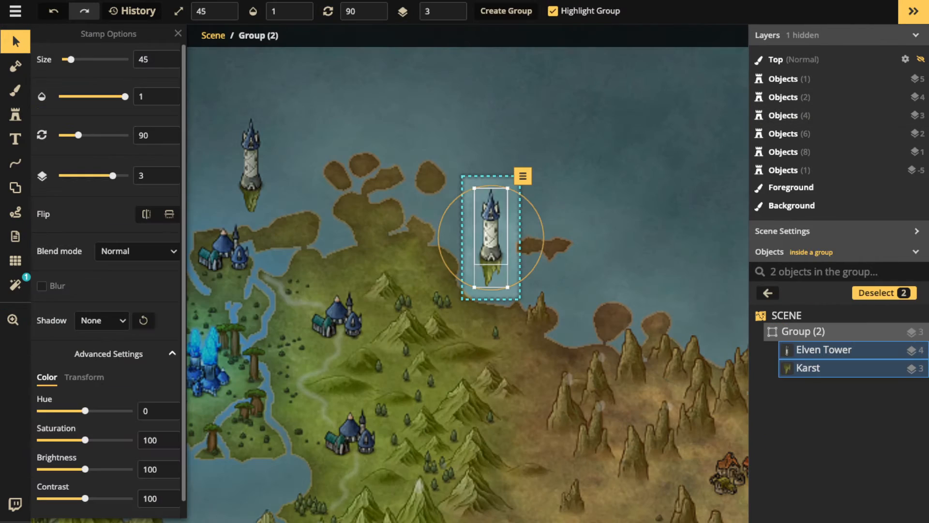
Replace the karst under the eastern Elven Tower with another random karst stamp inside the group, and exit the group
left_click(490, 274)
key("Delete")
left_click(15, 114)
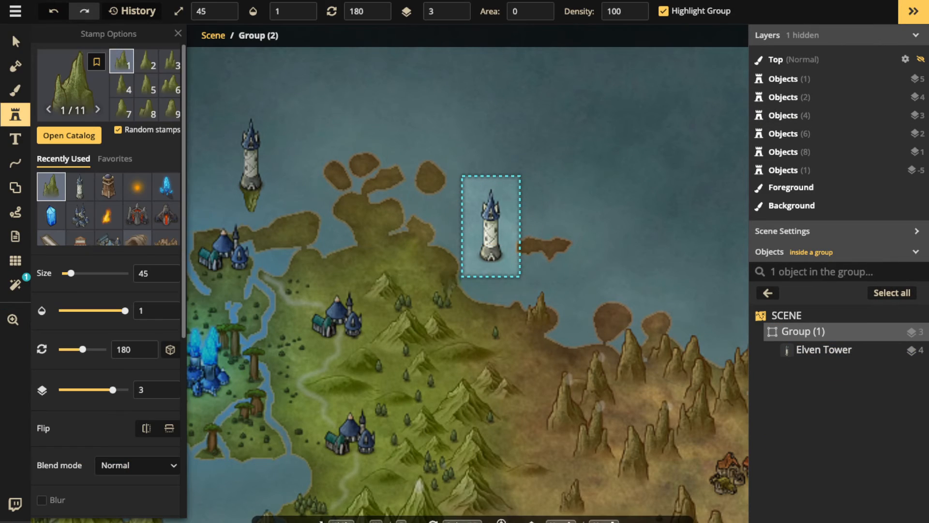
scroll(484, 242, "up", 1)
left_click(491, 279)
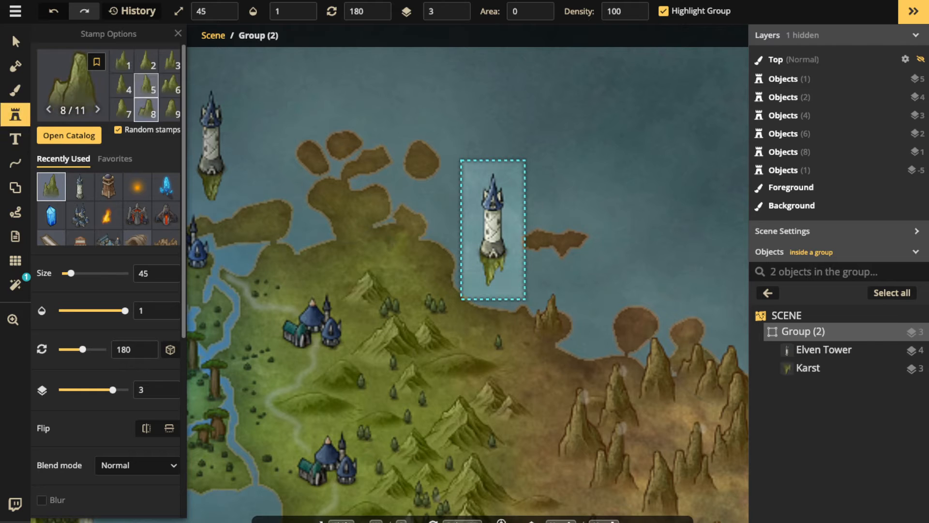
left_click(15, 41)
key("Escape")
scroll(350, 209, "down", 3)
left_click_drag(349, 209, 457, 206)
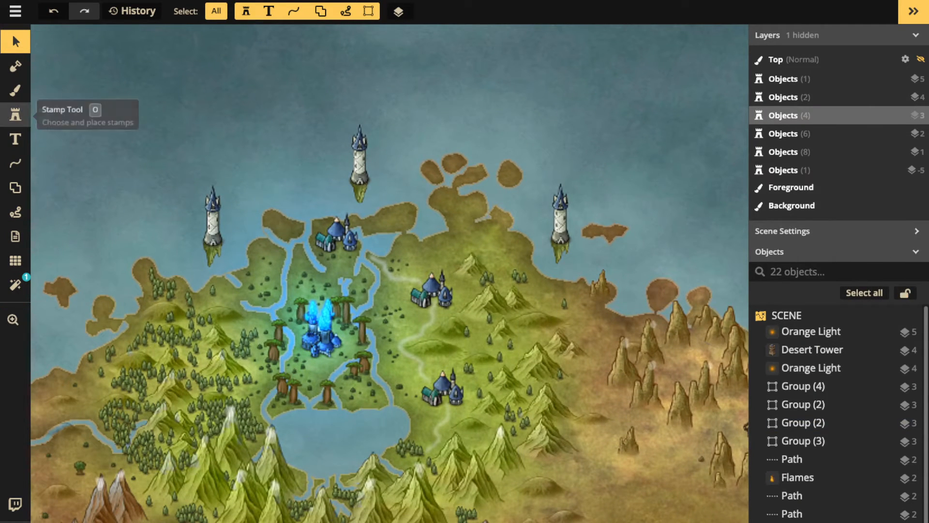
Set the brush to paint plain black on the Top layer with opacity 0.3 and size 3
left_click(15, 91)
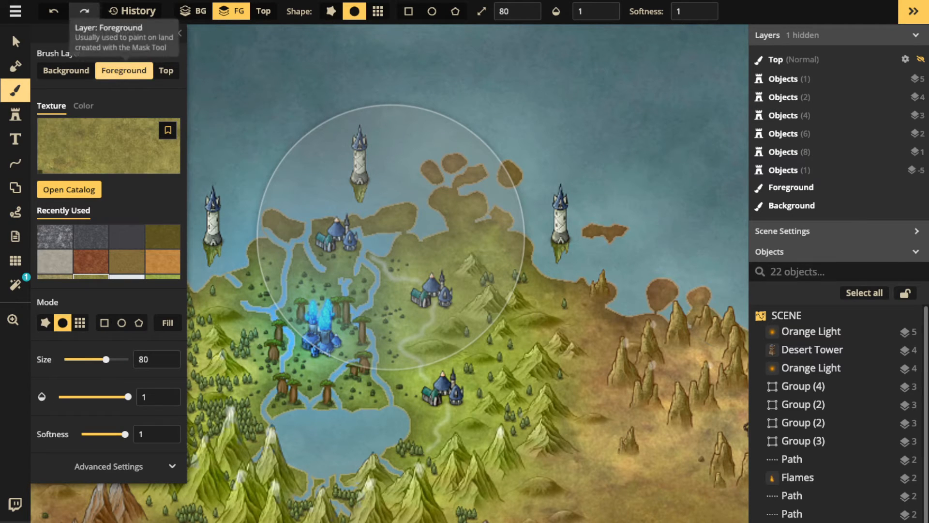
left_click(165, 70)
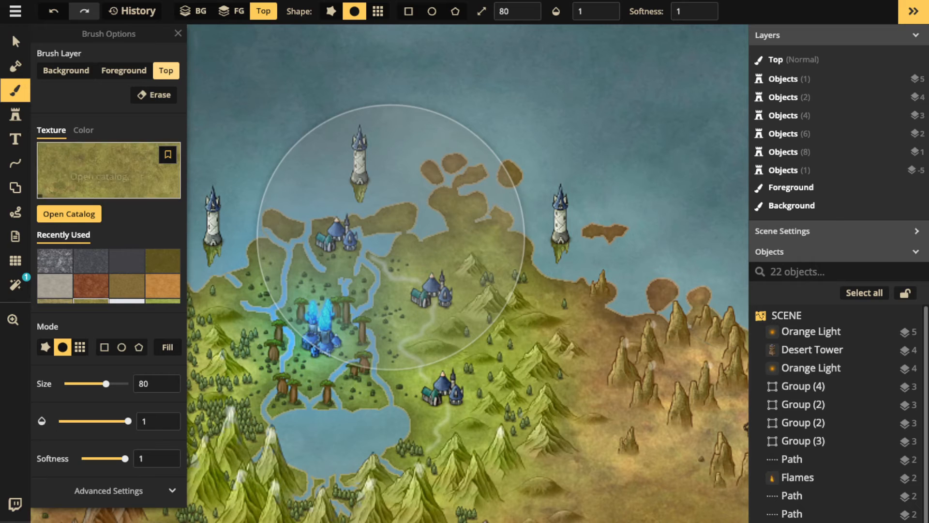
left_click(83, 130)
scroll(391, 237, "left", 3)
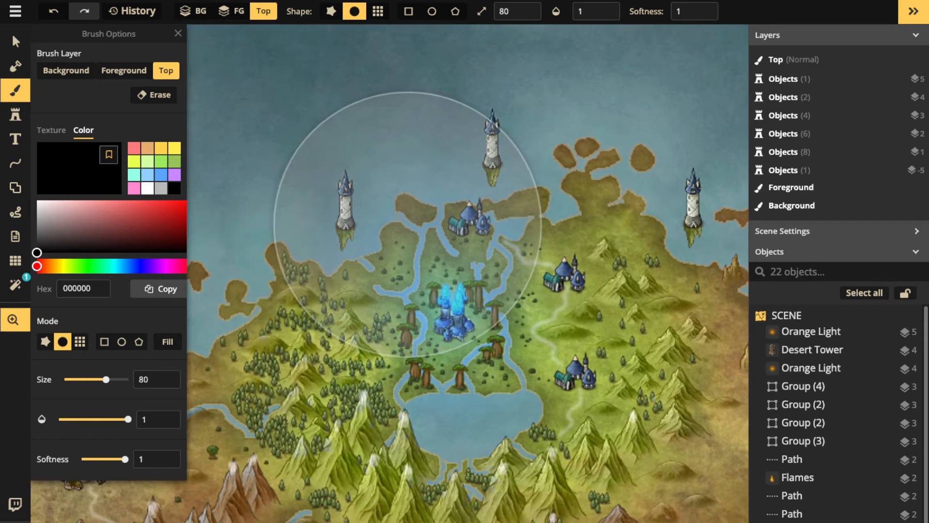
scroll(342, 245, "down", 10)
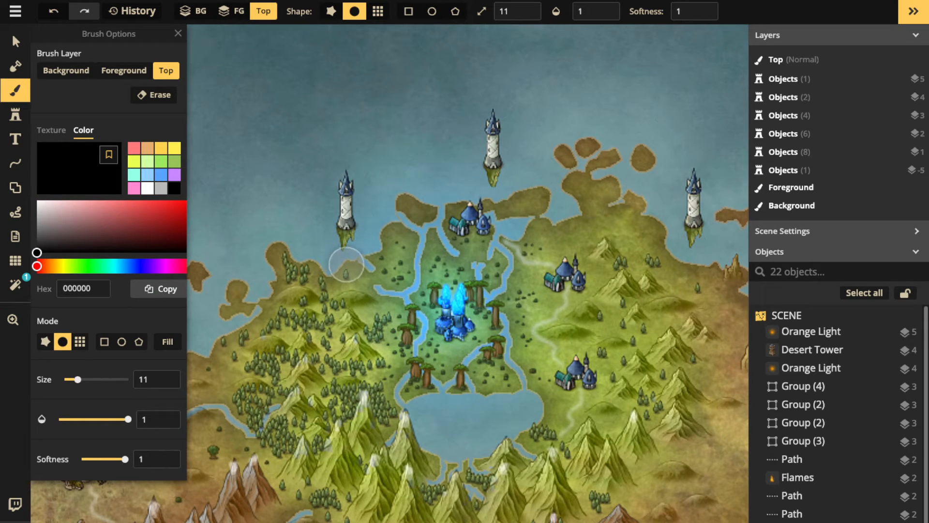
left_click(595, 11)
type("0.3")
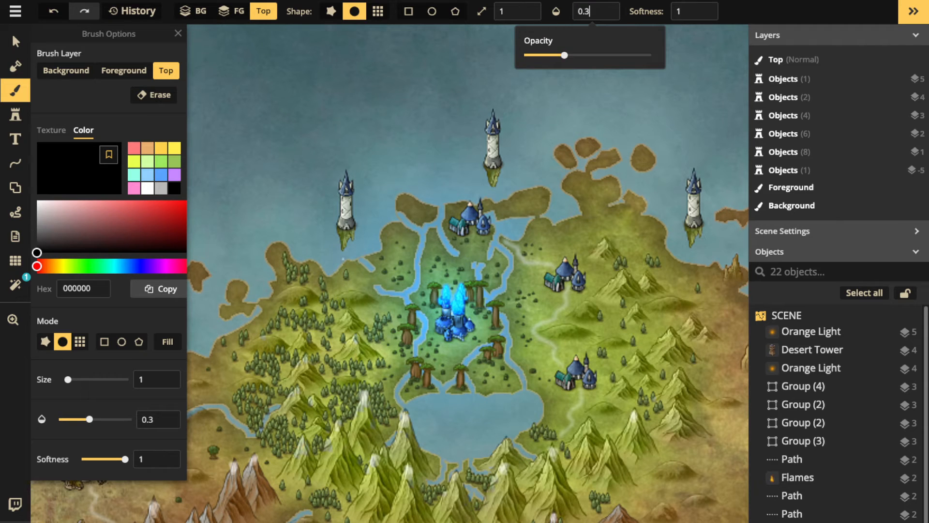
scroll(358, 247, "up", 5)
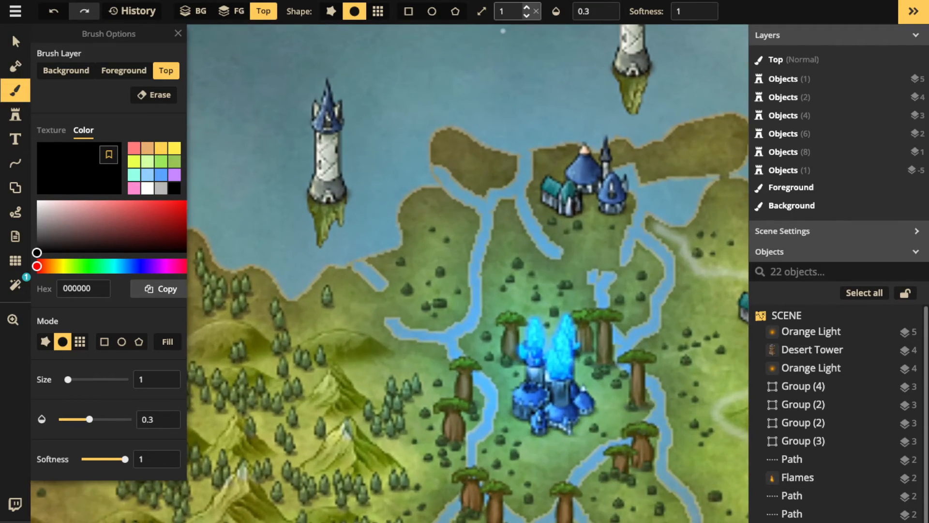
scroll(504, 31, "up", 5)
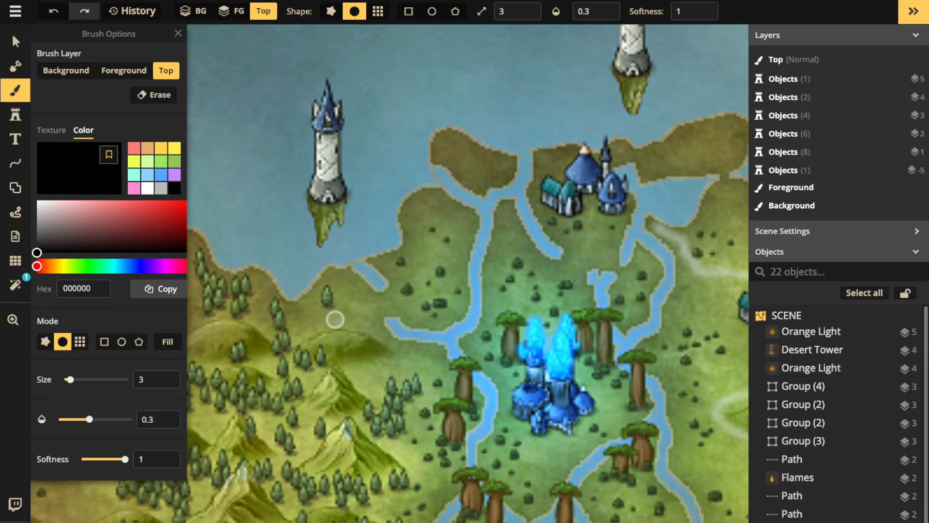
left_click_drag(349, 323, 321, 317)
key("ctrl+z")
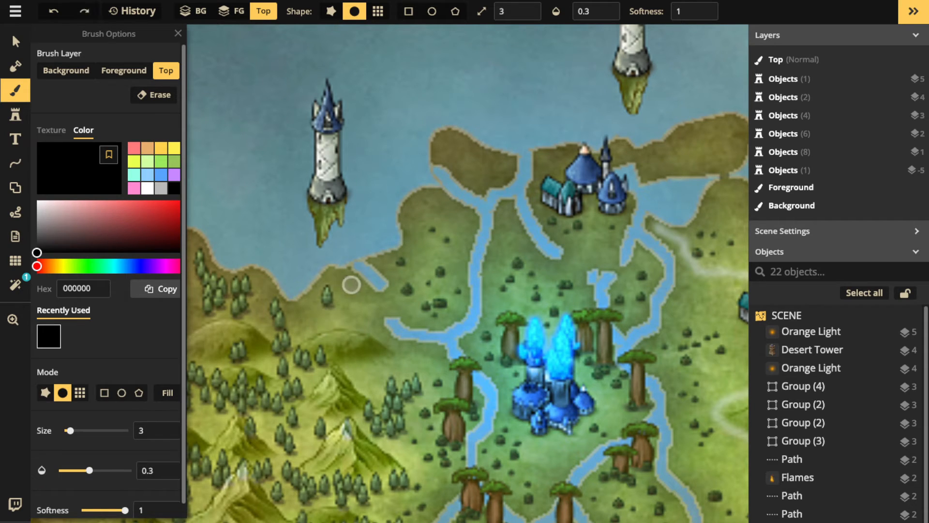
mouse_move(335, 278)
left_mouse_down()
mouse_move(317, 285)
mouse_move(328, 280)
left_mouse_up()
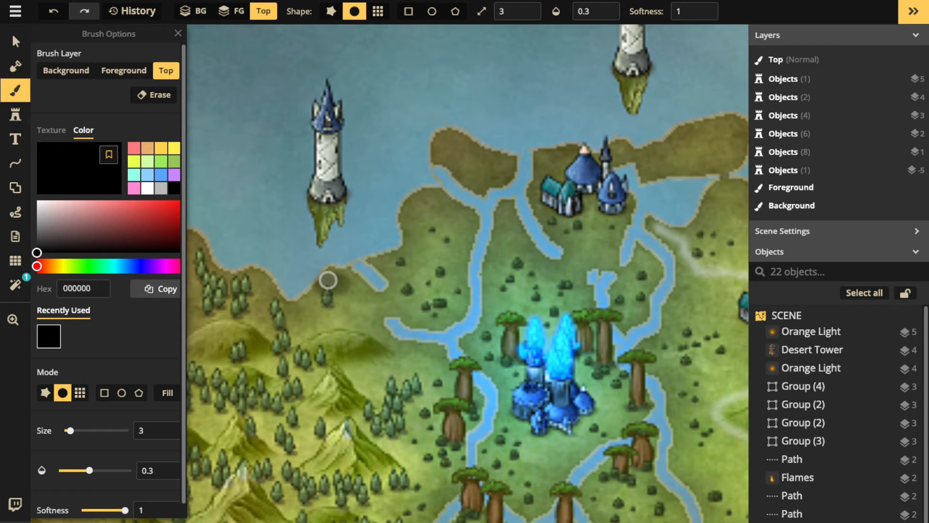
key("ctrl+z")
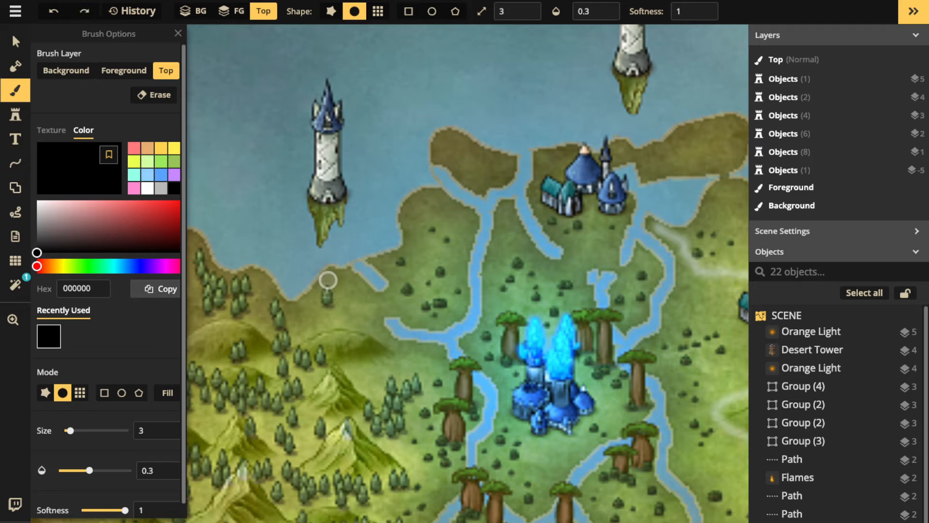
Paint a small soft black shadow on the map below each of the three floating towers
left_click_drag(336, 309, 342, 312)
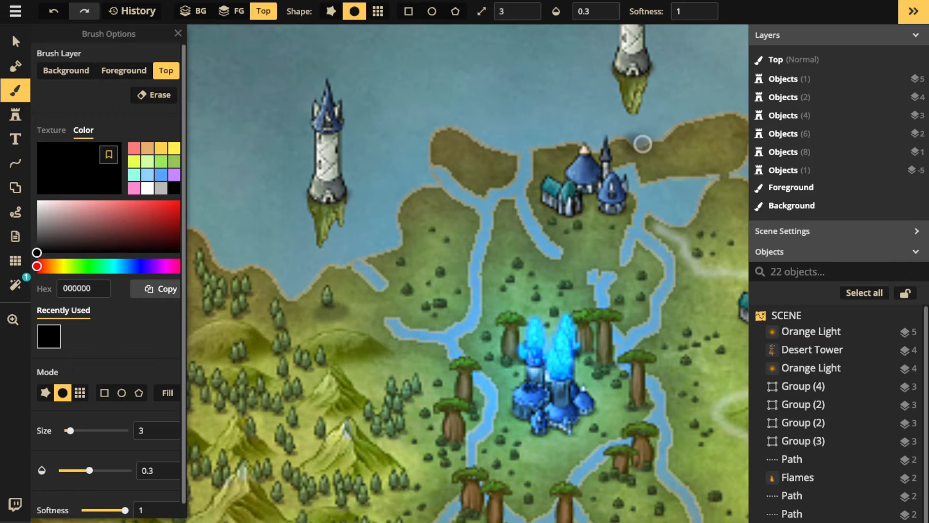
left_click_drag(648, 290, 376, 266)
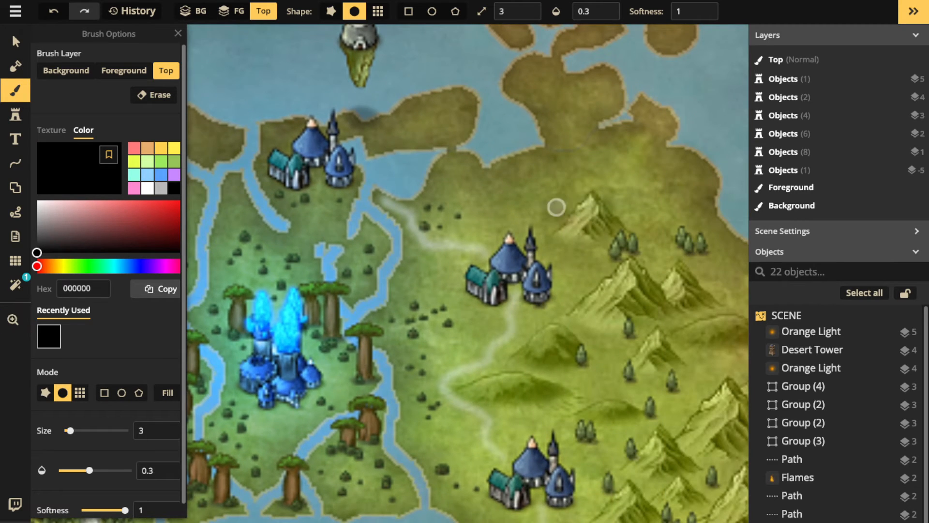
left_click_drag(514, 177, 361, 369)
left_click_drag(646, 365, 596, 226)
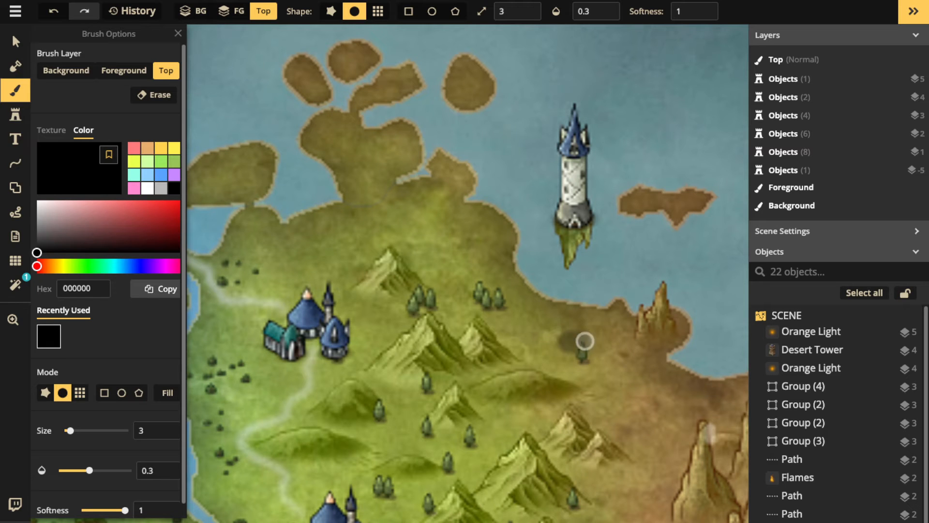
scroll(578, 334, "down", 5)
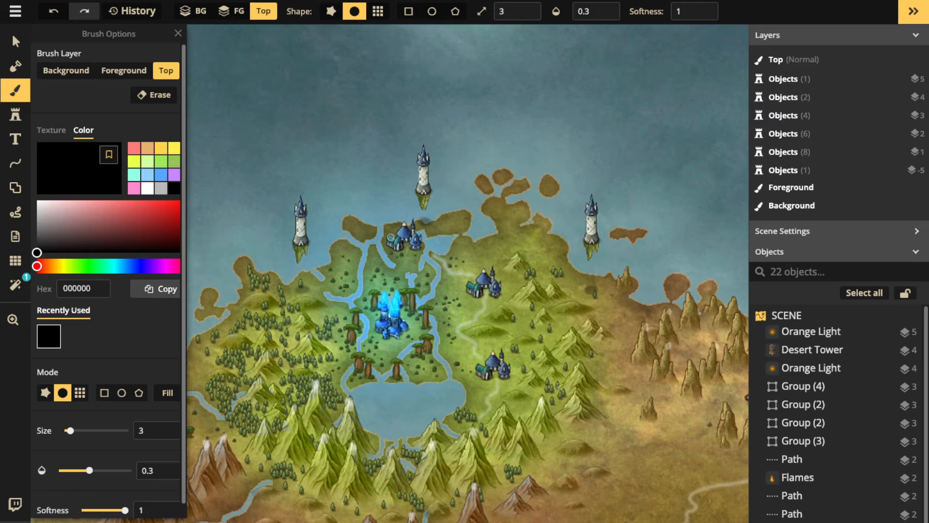
Start the Path tool and set the path colour to blue
left_click(15, 163)
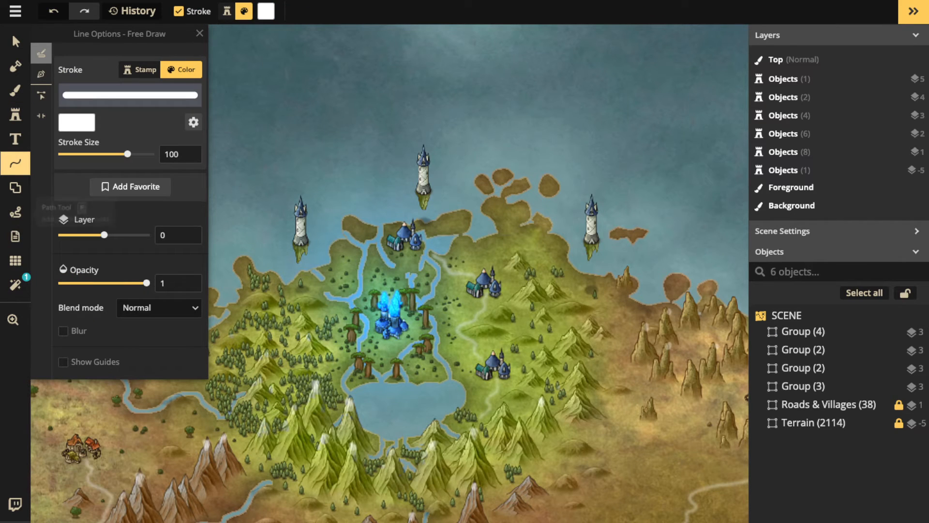
scroll(310, 203, "up", 2)
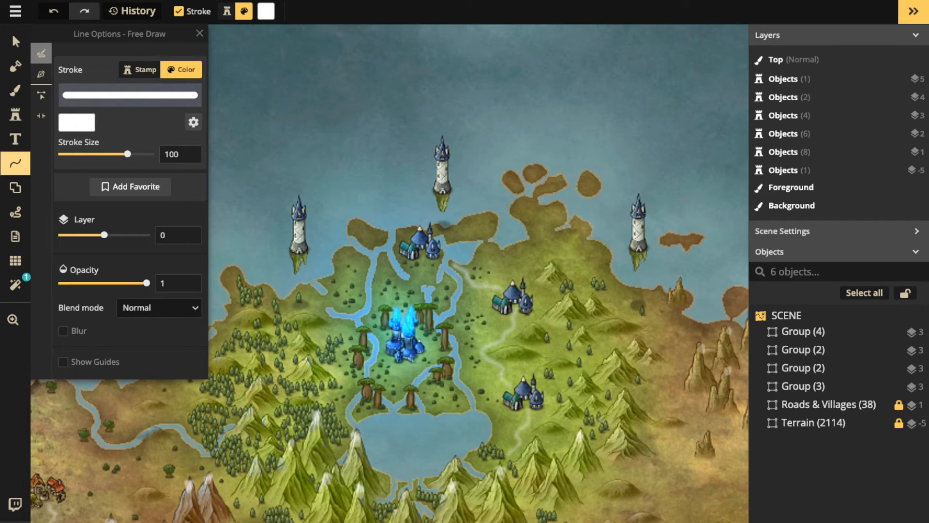
left_click(15, 211)
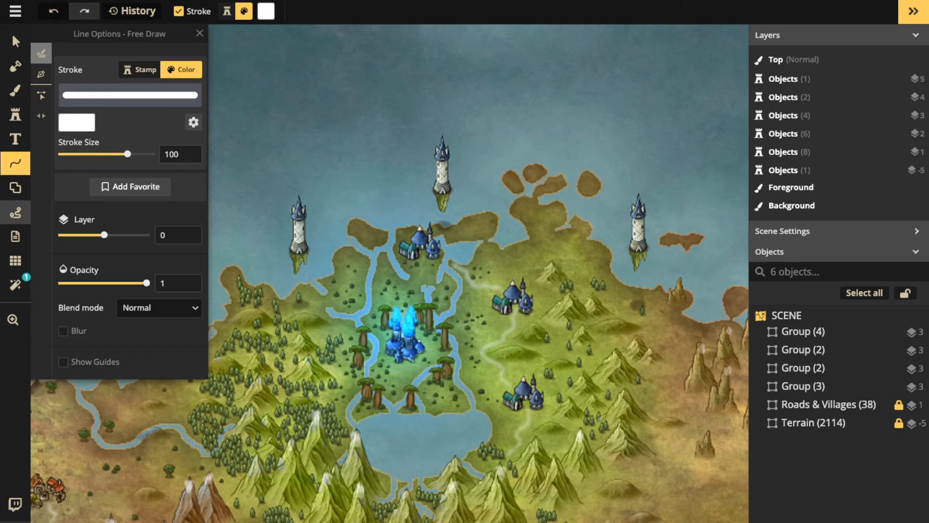
left_click(76, 283)
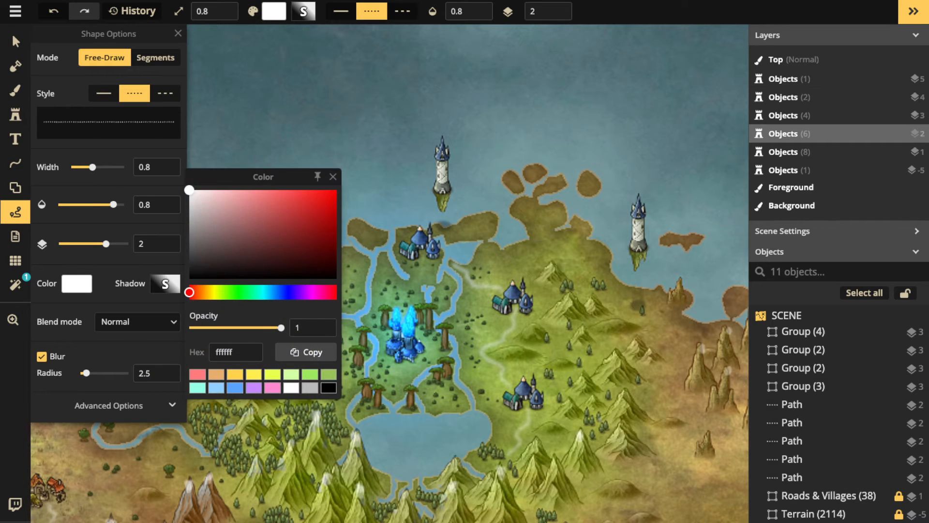
left_click(235, 387)
left_click(165, 283)
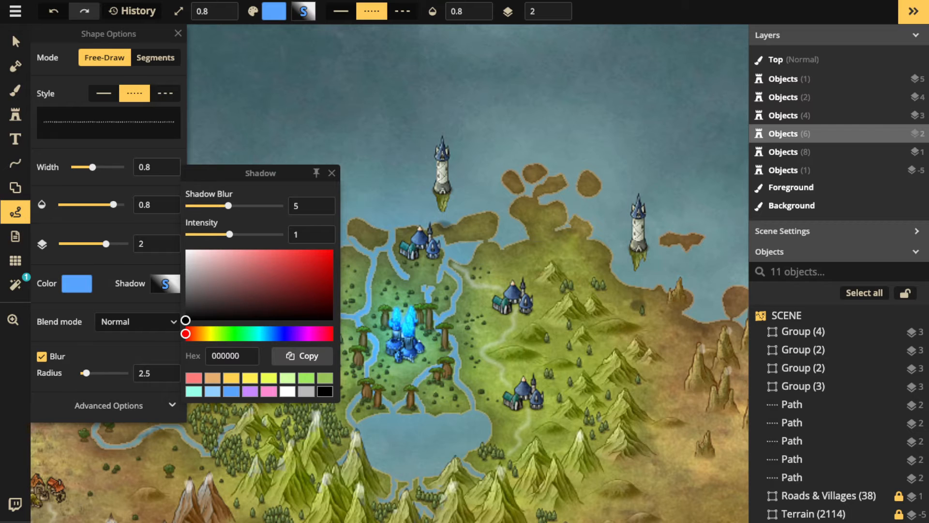
key("Escape")
Set the path to opacity 1, width 2.2 and a solid line style in Segments mode
scroll(284, 224, "up", 2)
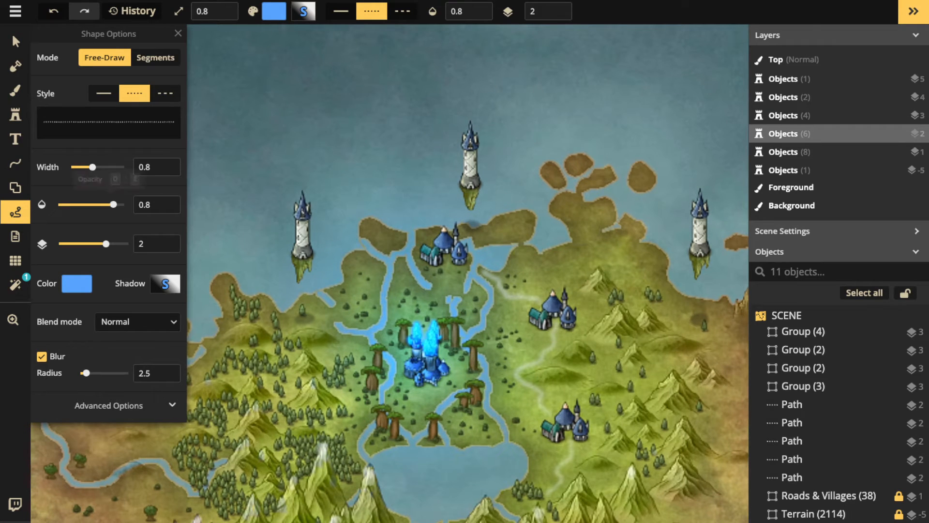
left_click_drag(113, 204, 121, 204)
left_click_drag(93, 167, 107, 167)
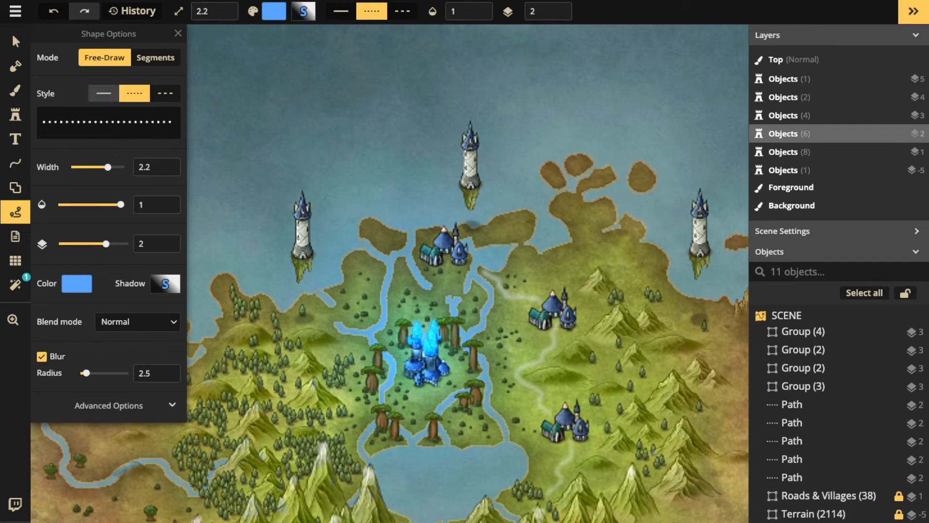
left_click(104, 93)
left_click(155, 57)
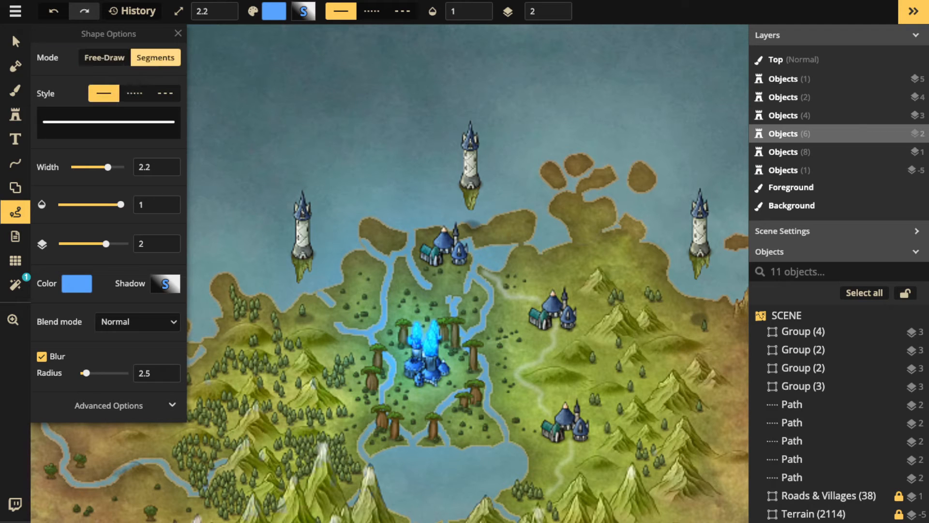
Draw a blue path joining the tops of the western, northern and eastern floating towers
left_click(303, 208)
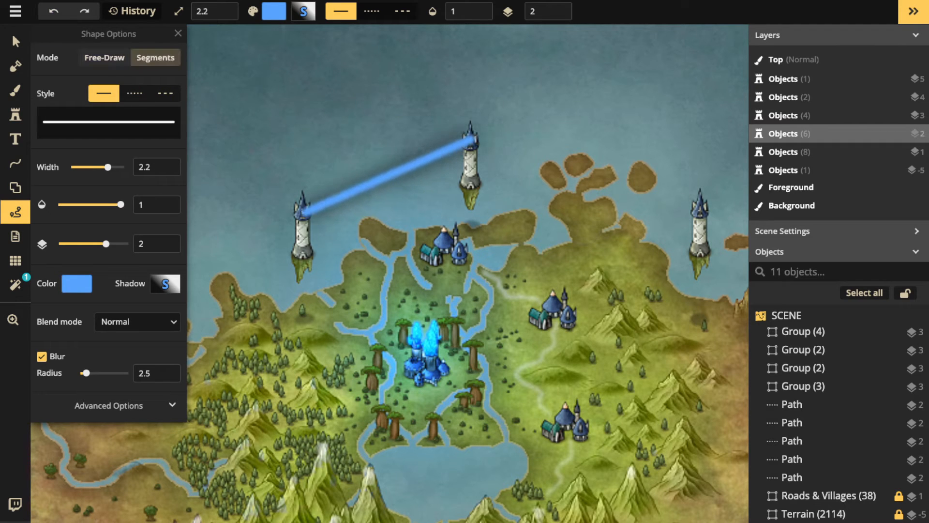
left_click(470, 141)
left_click(700, 210)
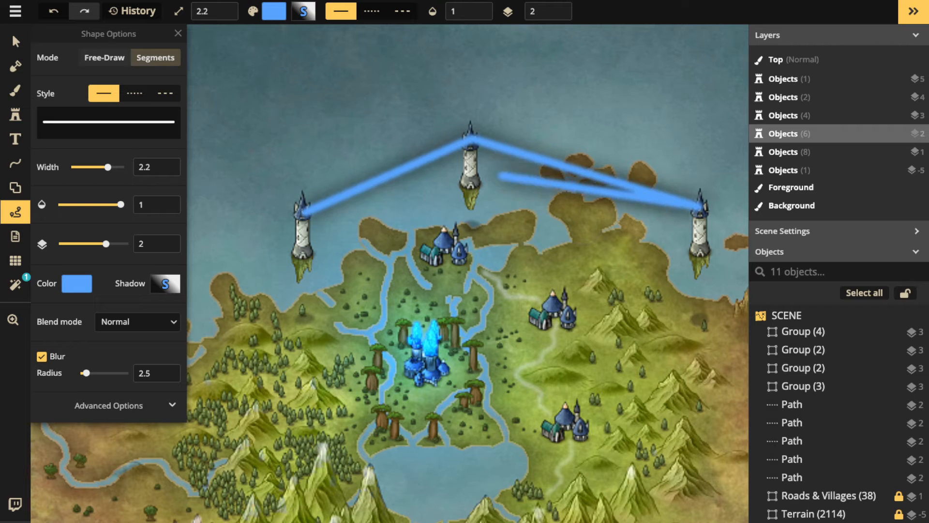
key("Return")
Raise the blue path between the towers to layer 4
left_click(16, 43)
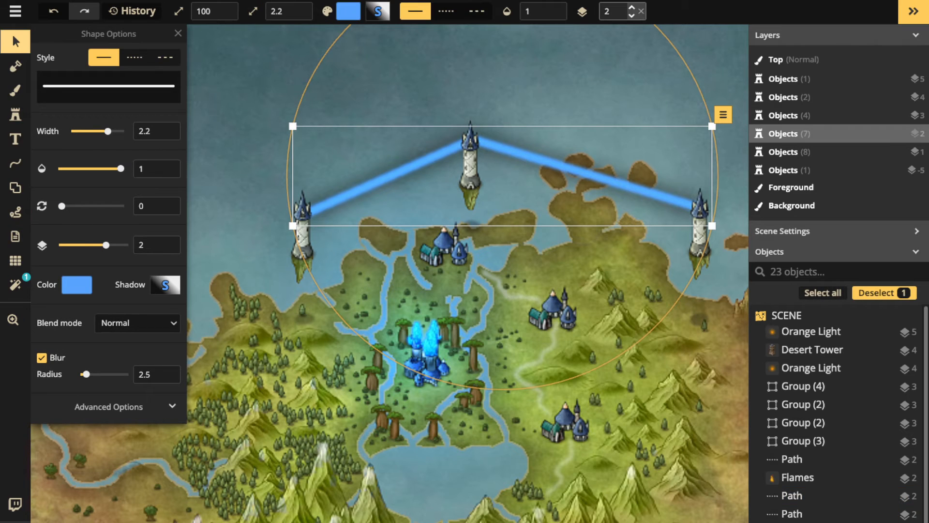
left_click(632, 7)
left_click(632, 8)
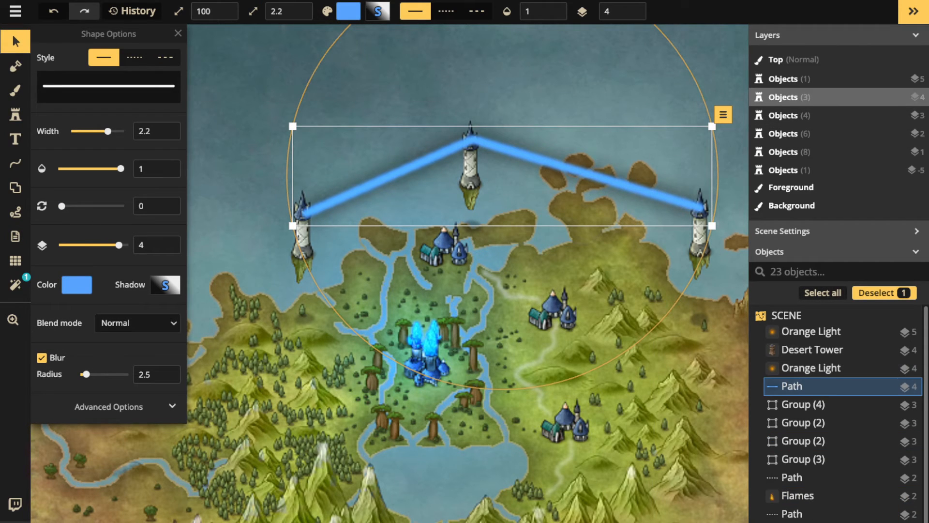
Give the path a light blue shadow, reduce its width to 1, and deselect it
left_click(165, 284)
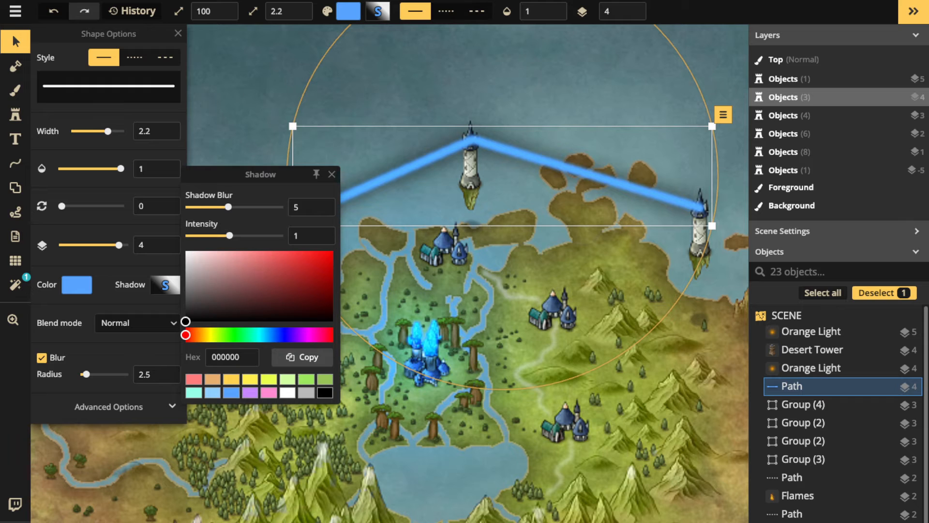
left_click(212, 392)
left_click_drag(107, 131, 96, 131)
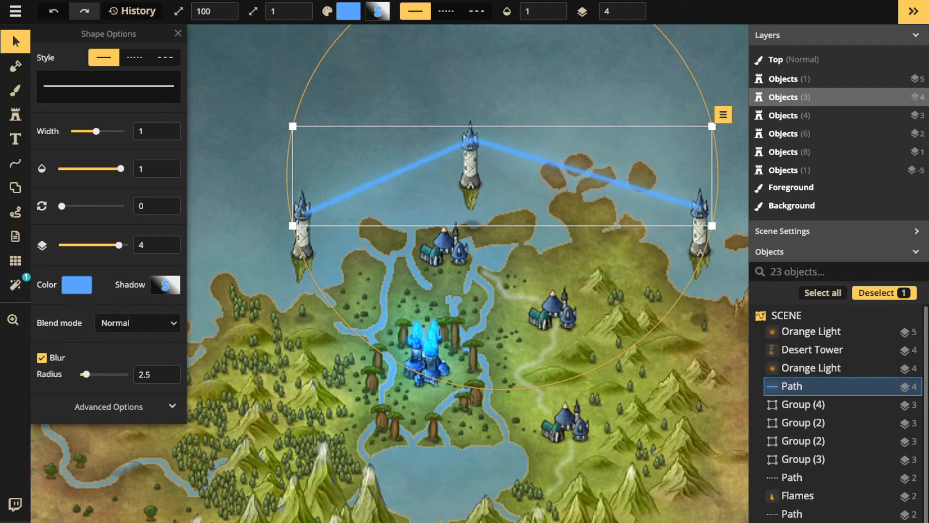
key("Escape")
Place a Blue Crystal stamp of size 25 on the top of the western floating tower and select it
left_click(15, 114)
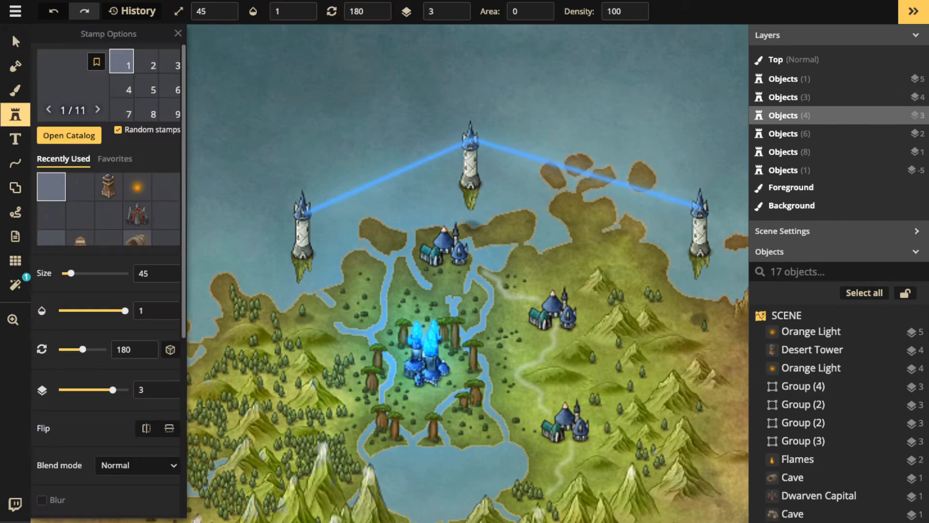
left_click(166, 186)
scroll(276, 165, "up", 3)
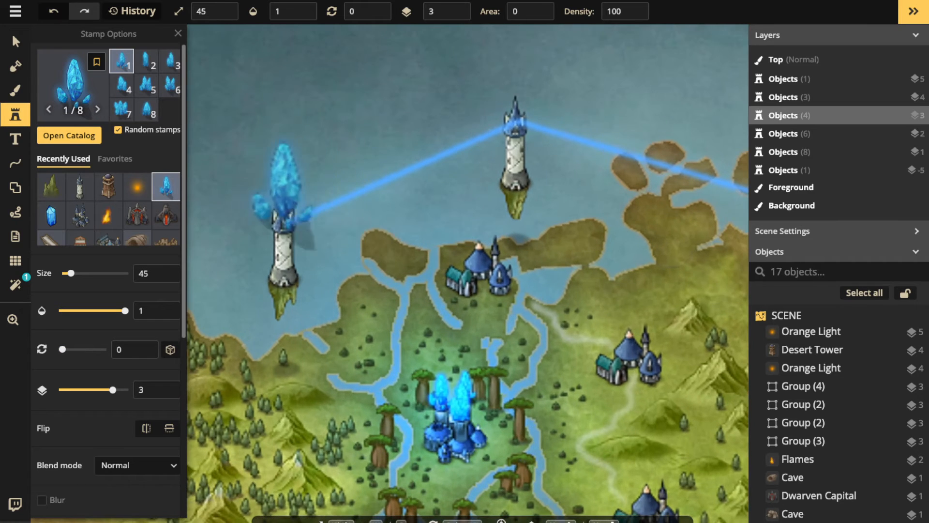
left_click(281, 213)
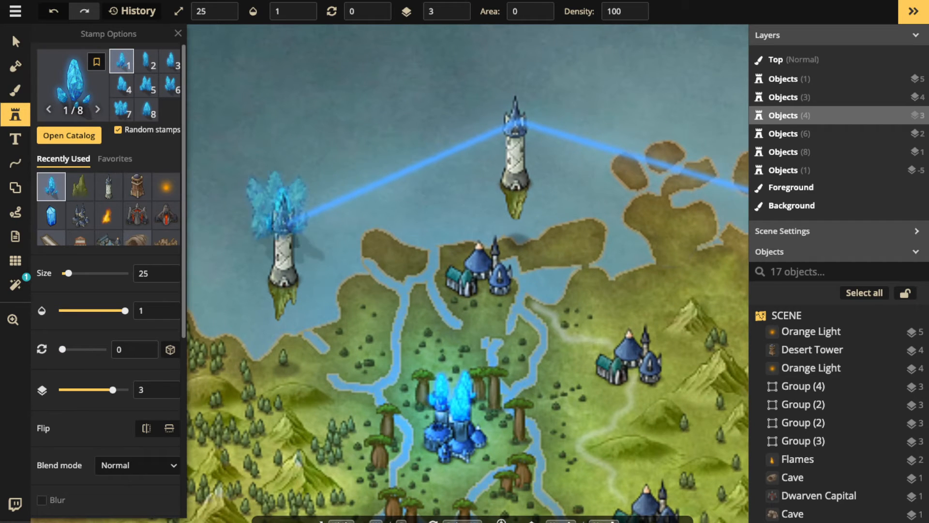
left_click(15, 41)
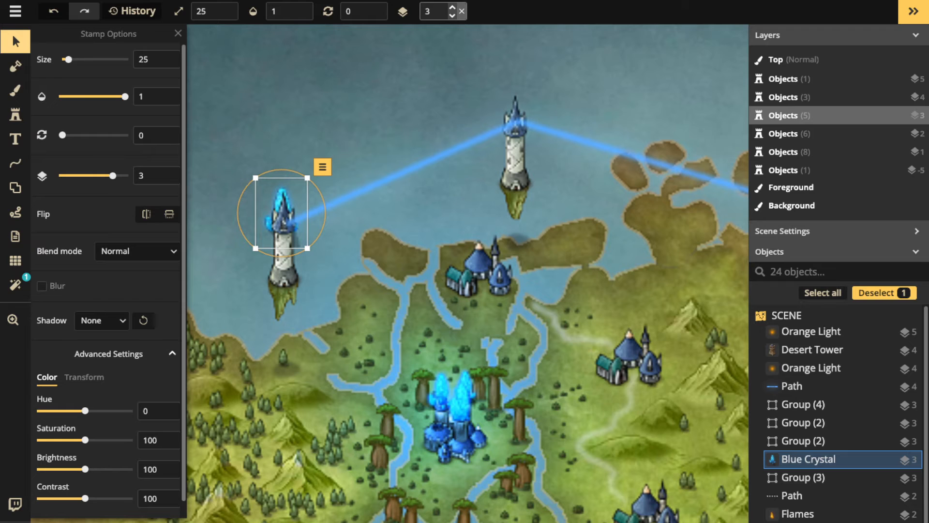
Raise the western tower's Blue Crystal to layer 4, shrink it to size 21 and center it on the tower top
left_click(458, 8)
left_click_drag(308, 248, 299, 238)
left_click_drag(277, 208, 282, 214)
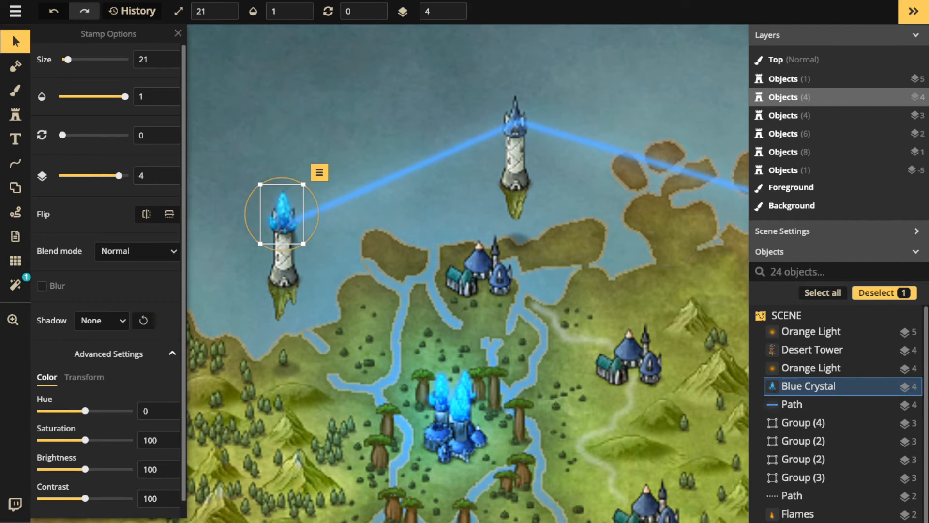
Duplicate the Blue Crystal onto the tops of the northern and eastern floating towers
key("ctrl+c")
key("ctrl+v")
left_click_drag(546, 98, 359, 123)
key("ctrl+v")
left_click_drag(680, 217, 677, 217)
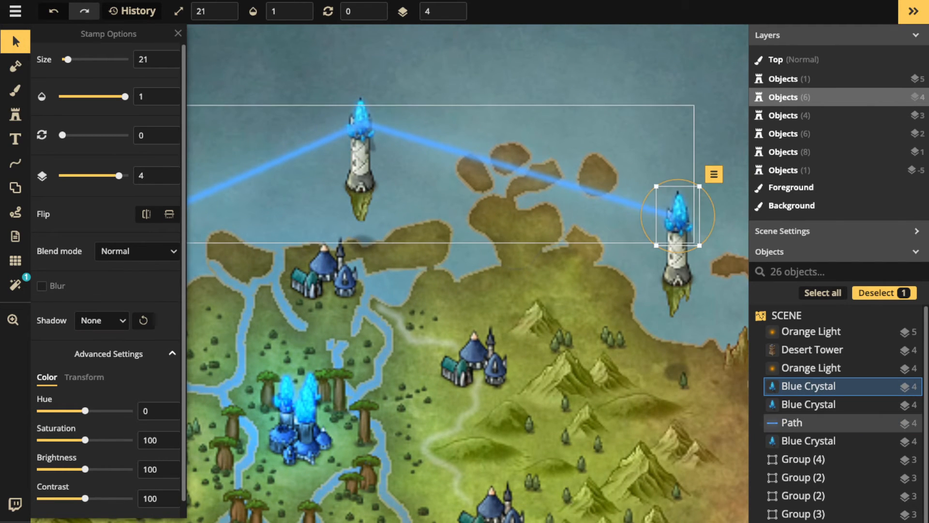
scroll(457, 203, "down", 5)
left_click_drag(458, 204, 493, 170)
key("Escape")
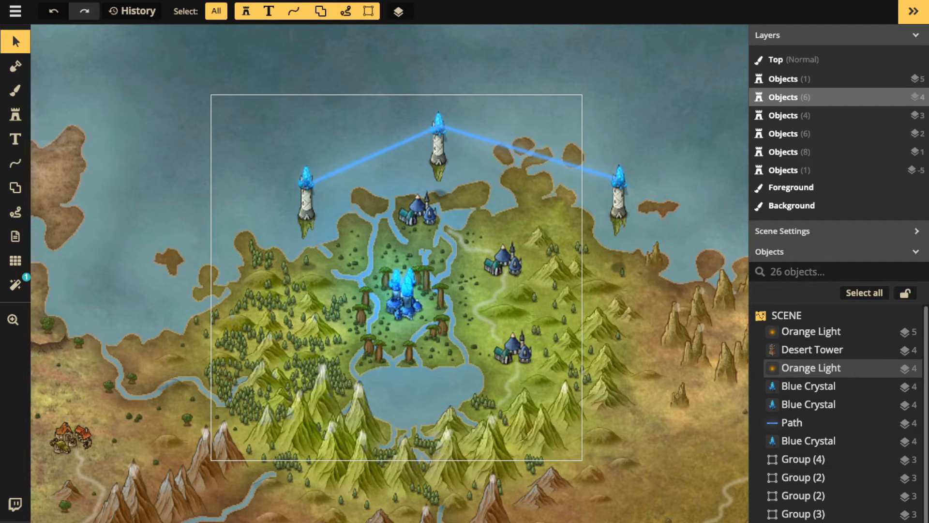
left_click(803, 477)
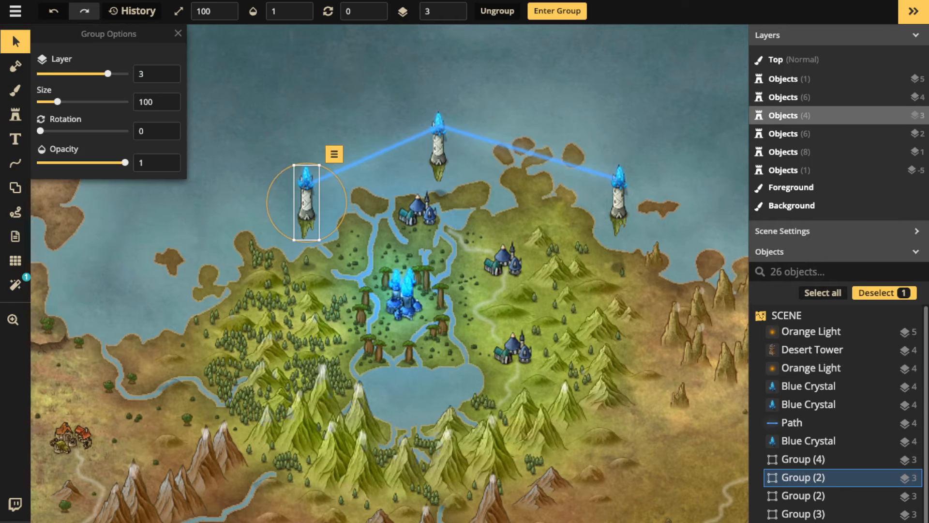
Search the Fantasy World stamp catalog for "tower"
left_click(16, 115)
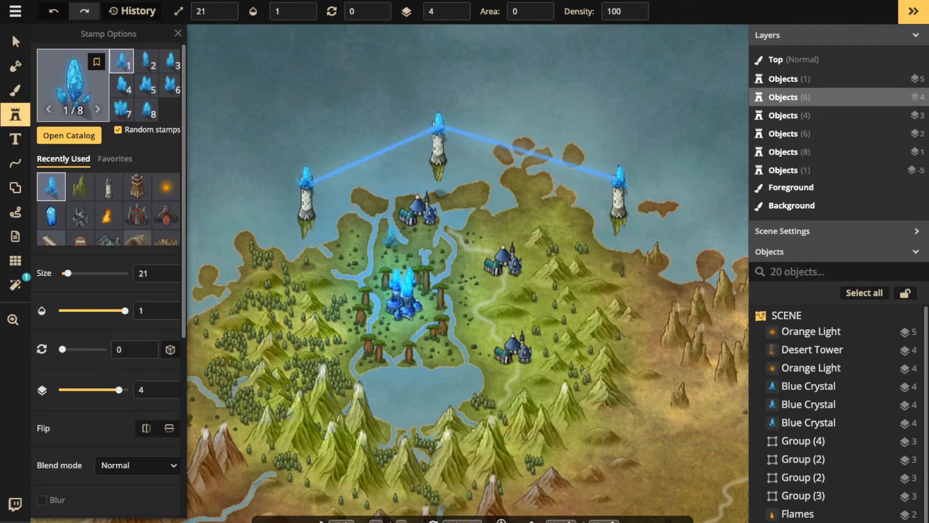
key("f")
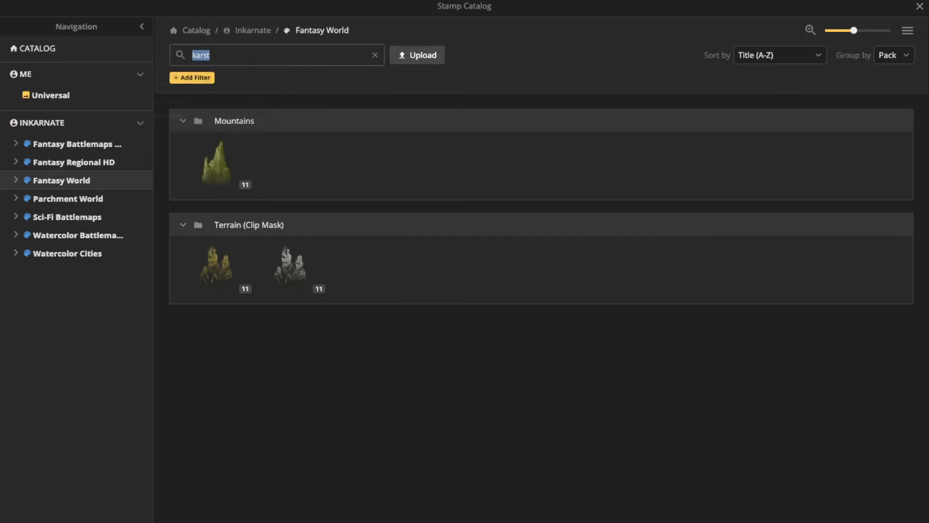
key("BackSpace")
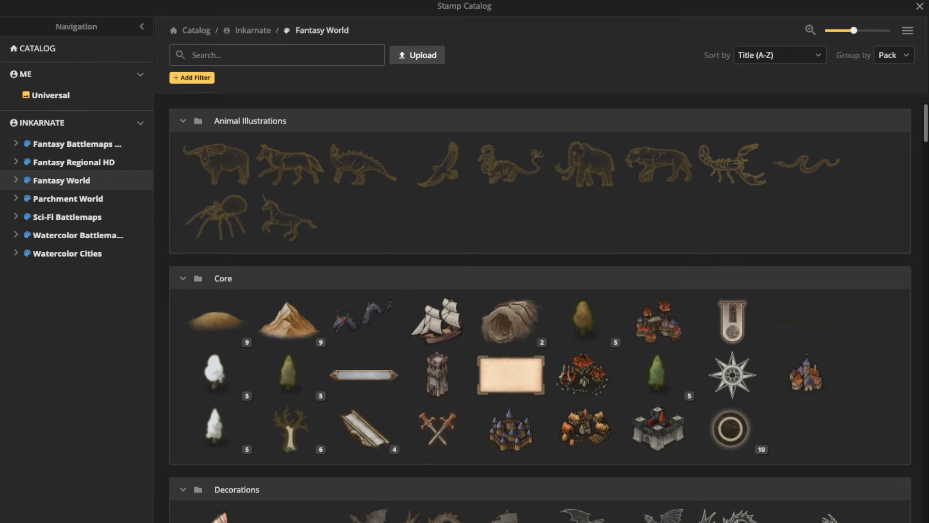
type("tower")
key("Return")
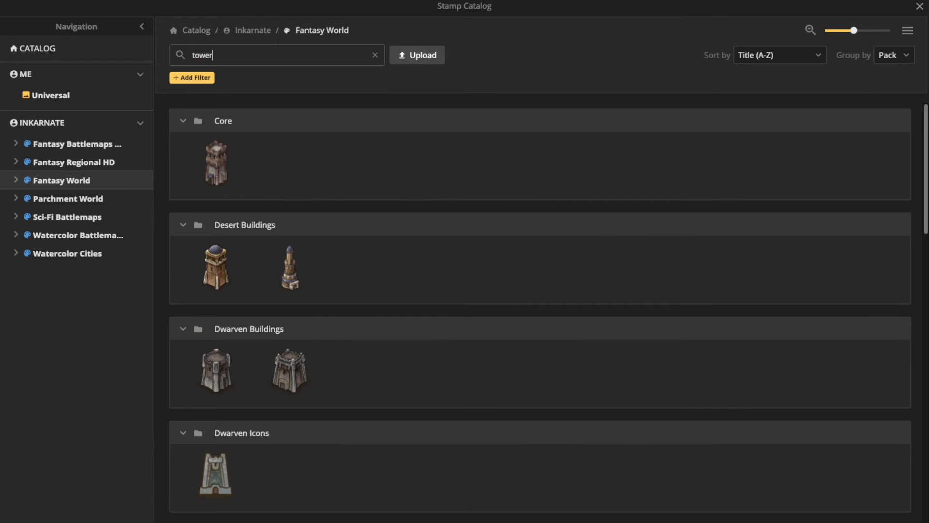
scroll(218, 285, "down", 3)
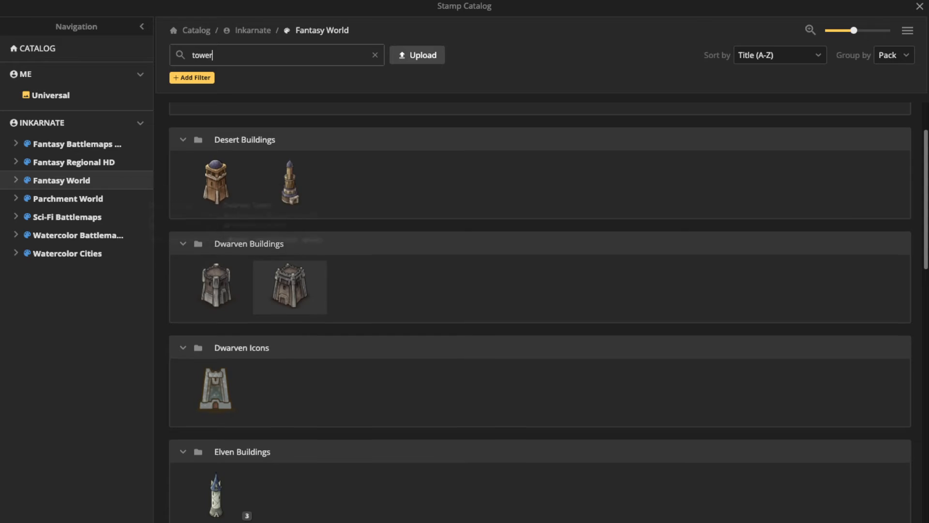
left_click(289, 168)
left_click_drag(454, 396, 667, 166)
scroll(513, 285, "up", 2)
left_click_drag(385, 315, 372, 149)
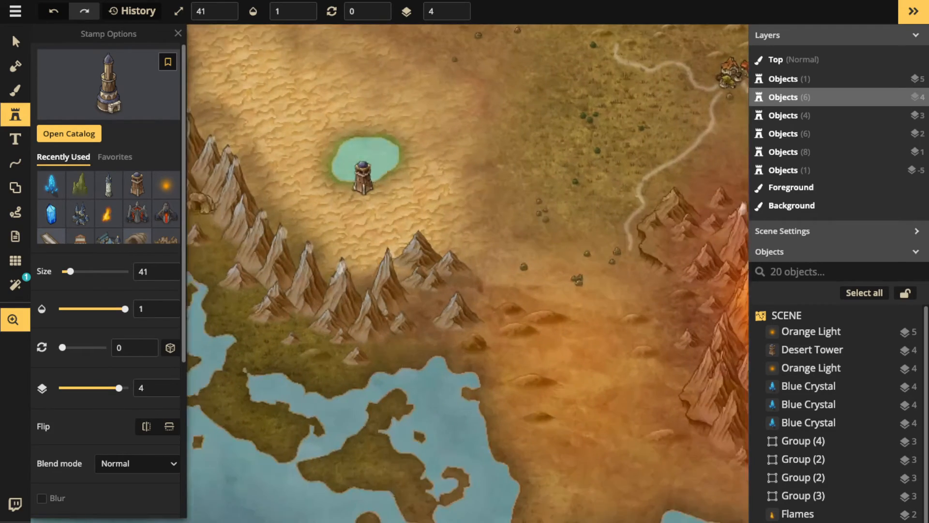
scroll(372, 150, "up", 2)
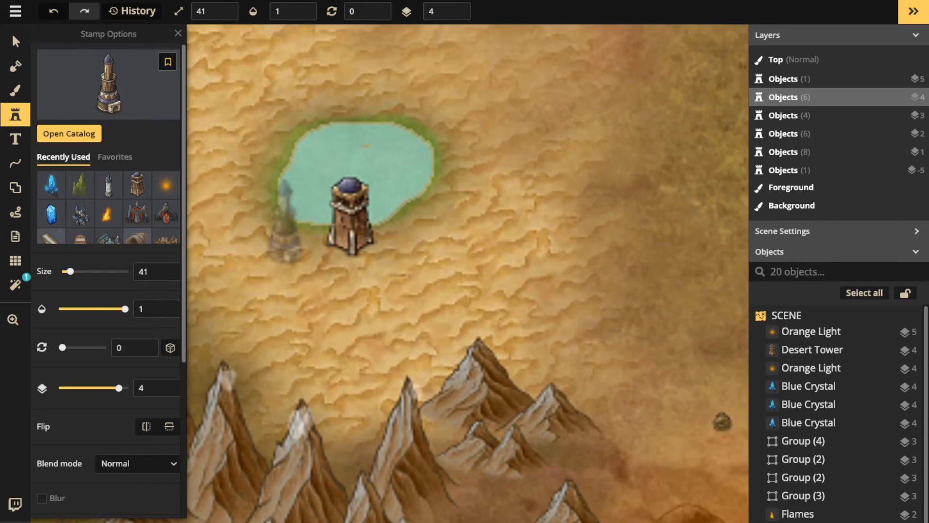
scroll(276, 233, "down", 1)
Choose the Orc Tower stamp and place one at size 41 on the road east of the flaming structure's nearby crater
left_click(108, 85)
scroll(216, 339, "down", 12)
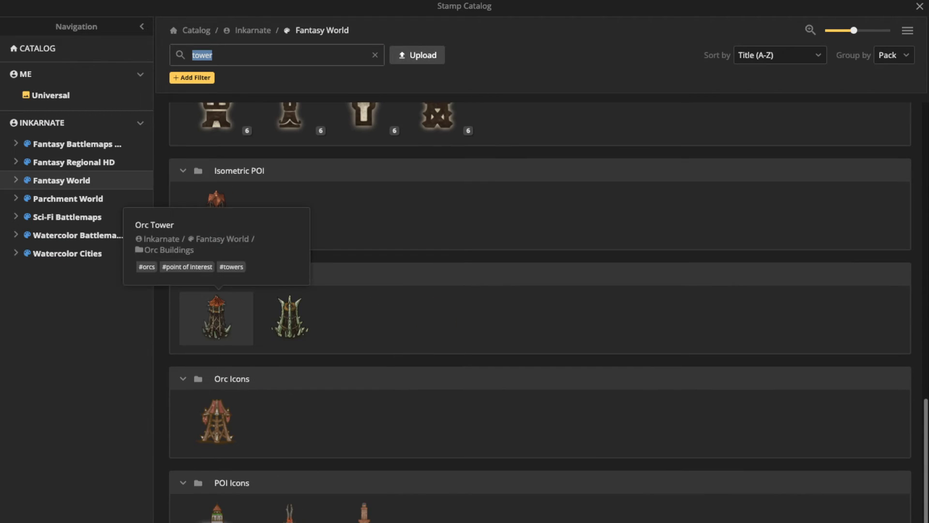
left_click(216, 317)
left_click_drag(521, 262, 66, 475)
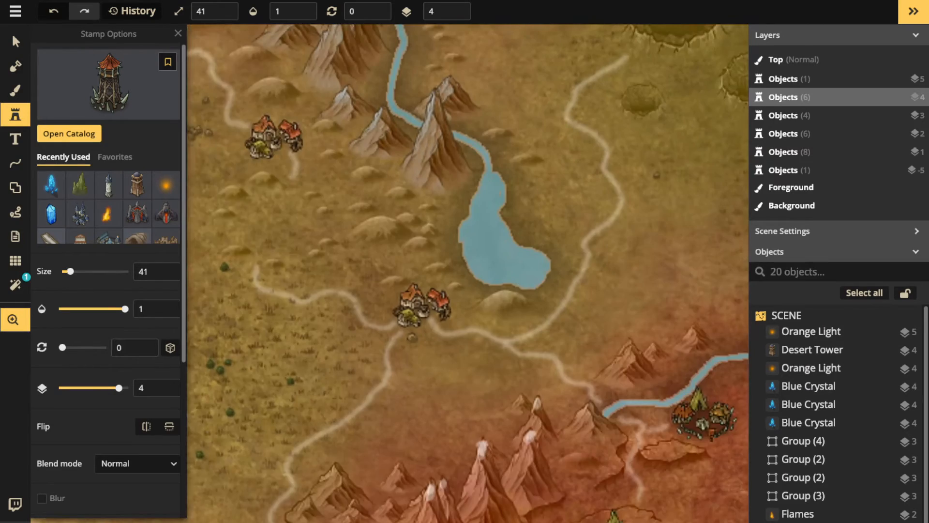
left_click_drag(644, 217, 292, 305)
left_click_drag(629, 242, 308, 262)
left_click_drag(363, 426, 576, 83)
left_click_drag(363, 261, 582, 234)
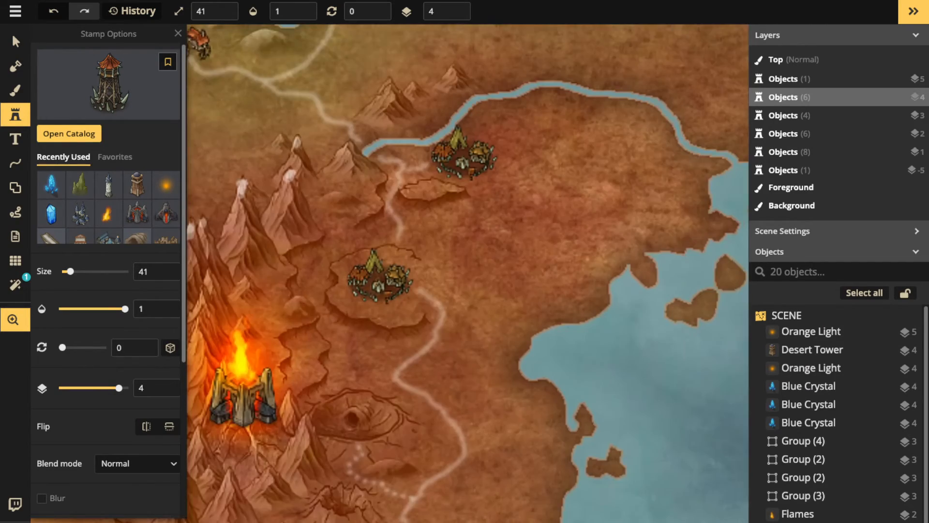
left_click_drag(395, 448, 498, 321)
scroll(498, 321, "up", 3)
left_click(580, 298)
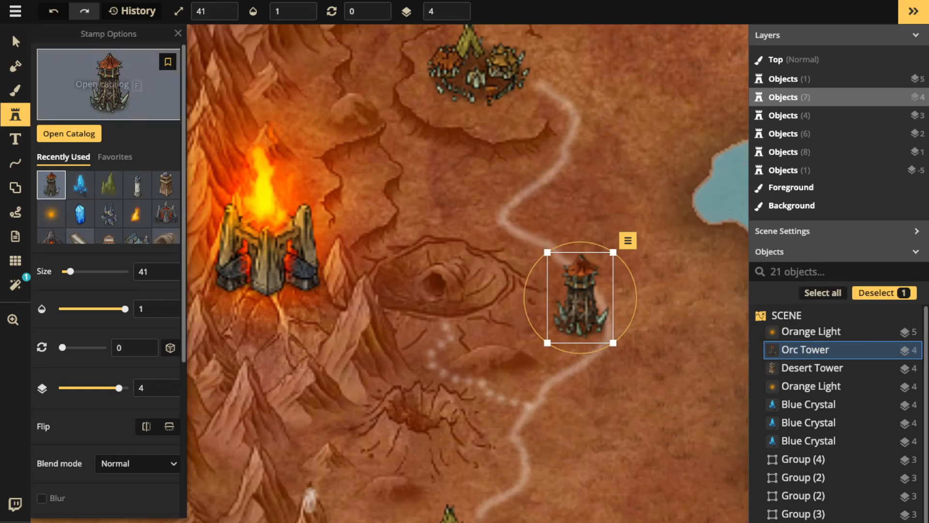
Delete the small hole stamp in the middle of the crater beside the flaming structure
left_click(15, 41)
left_click(445, 280)
key("Delete")
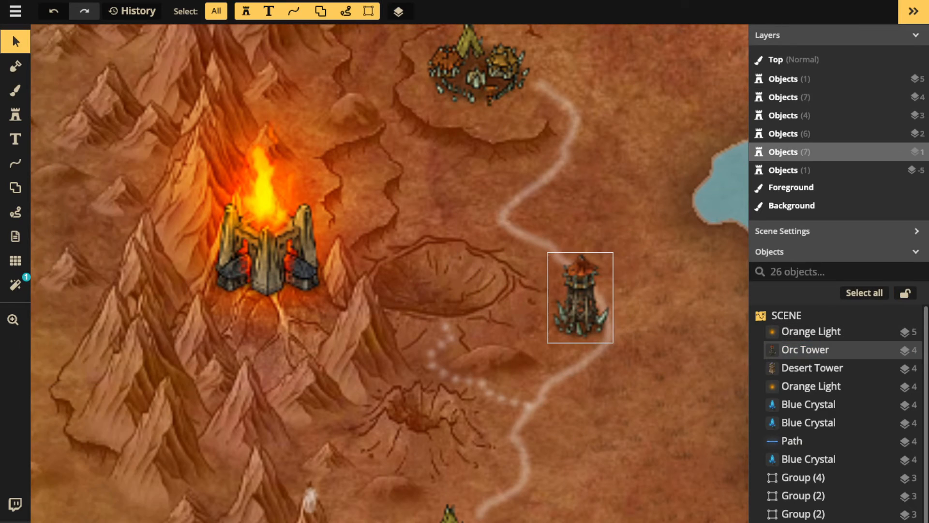
Move the Orc Tower into the middle of the crater and enlarge it to size 51
left_click_drag(581, 297, 438, 258)
key("bracketright")
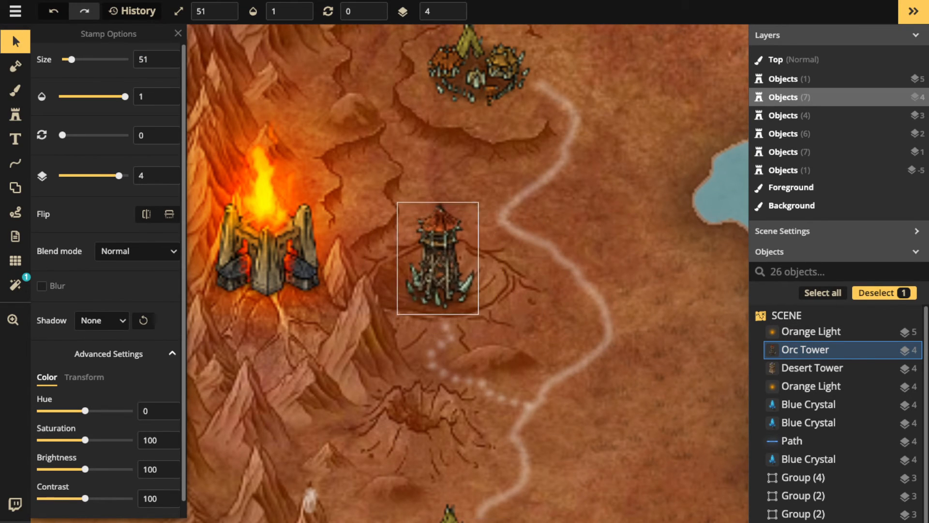
left_click(438, 257)
scroll(438, 258, "down", 1)
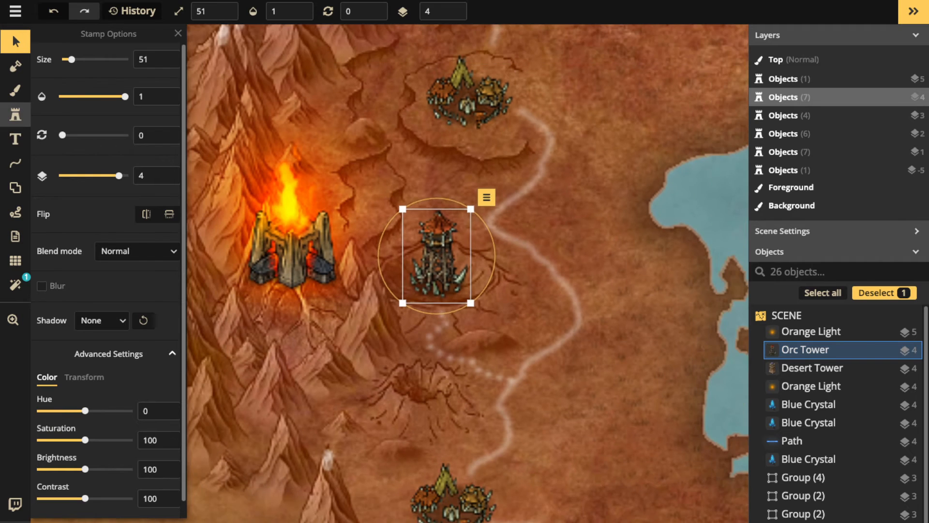
Place two Orc Tower stamps of size 41, one southeast of the crater tower and one at the smaller southern crater
left_click(15, 115)
left_click_drag(365, 365, 423, 218)
key("bracketleft")
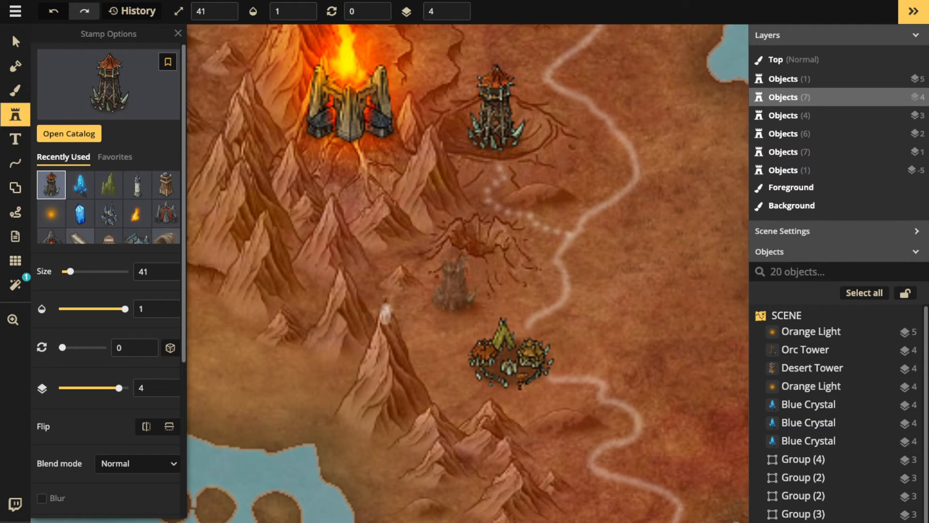
left_click(542, 167)
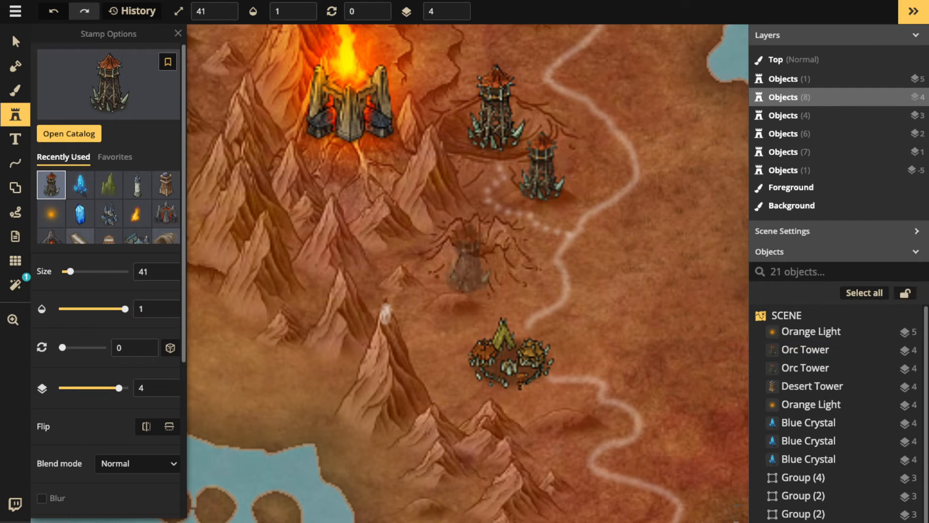
left_click(468, 264)
scroll(438, 188, "down", 2)
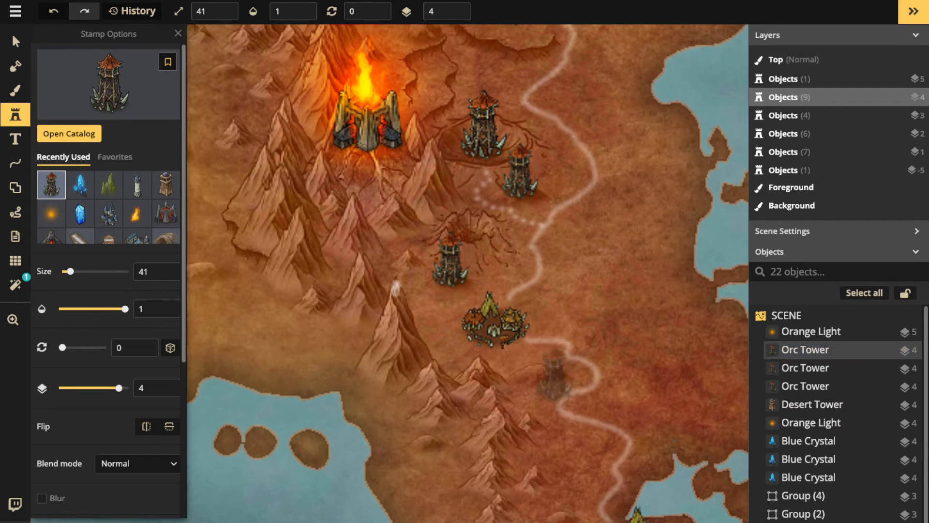
Add three more size 41 Orc Towers beside the camps: one southeast of the southern camp and two west of the northern camps
left_click(539, 355)
scroll(479, 242, "up", 5)
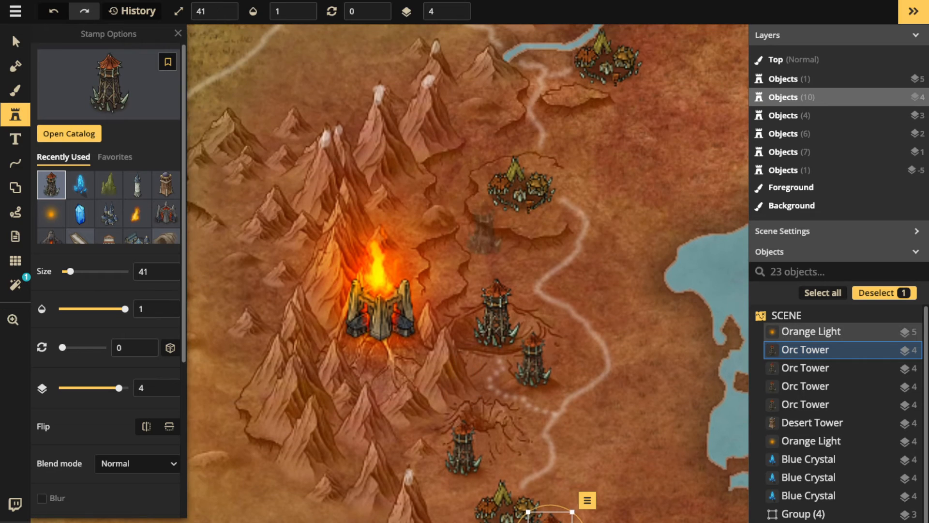
left_click(439, 196)
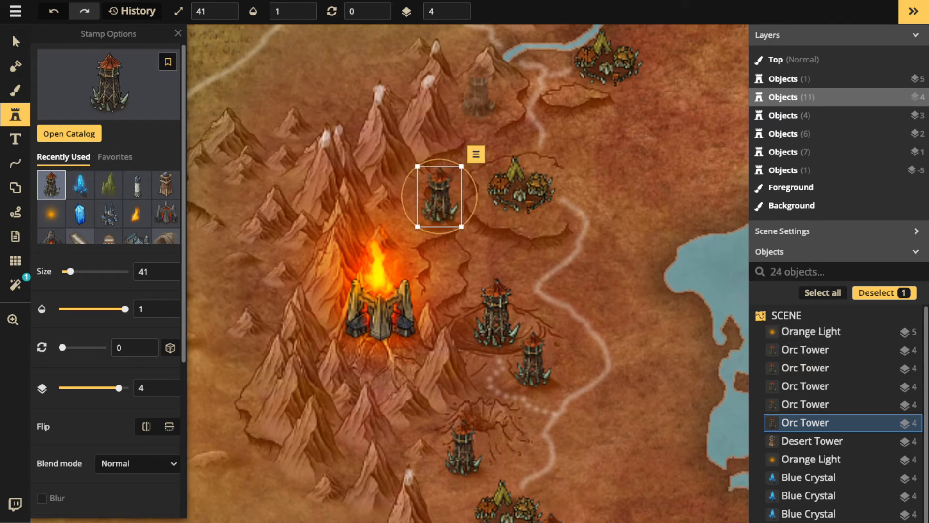
left_click(478, 86)
scroll(478, 86, "down", 2)
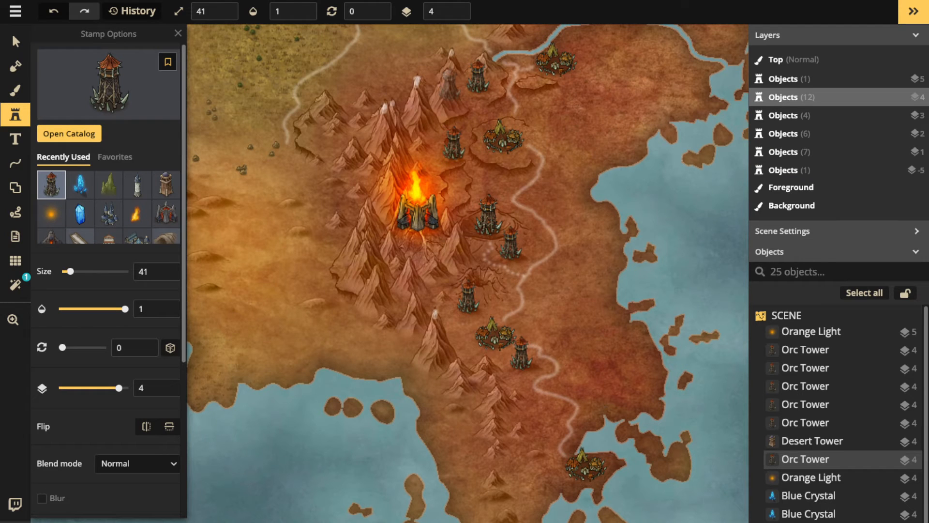
scroll(449, 86, "down", 5)
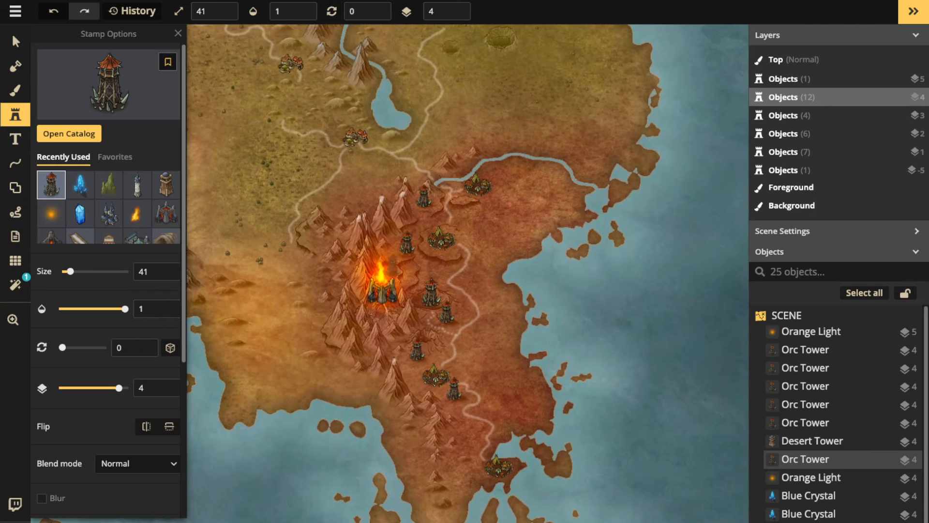
Choose the tower stamp in the Core group of the catalog
left_click(108, 85)
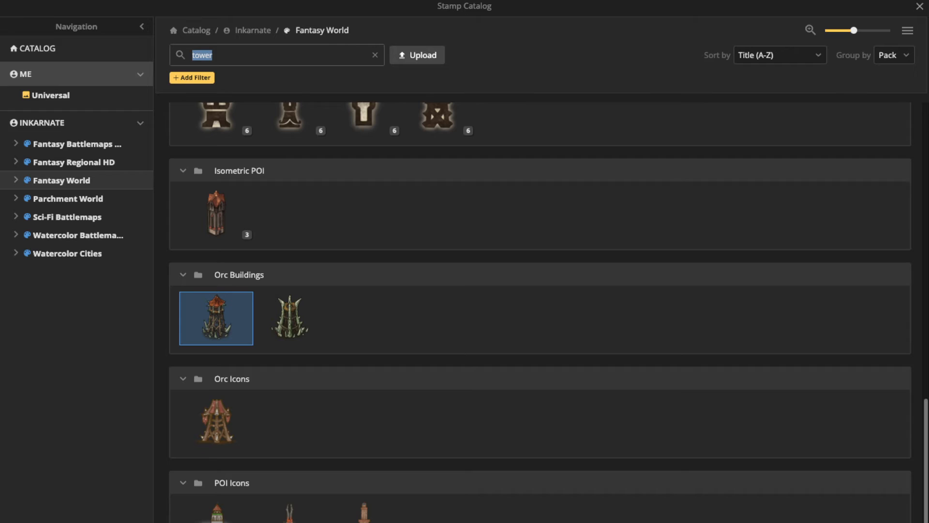
scroll(215, 213, "up", 10)
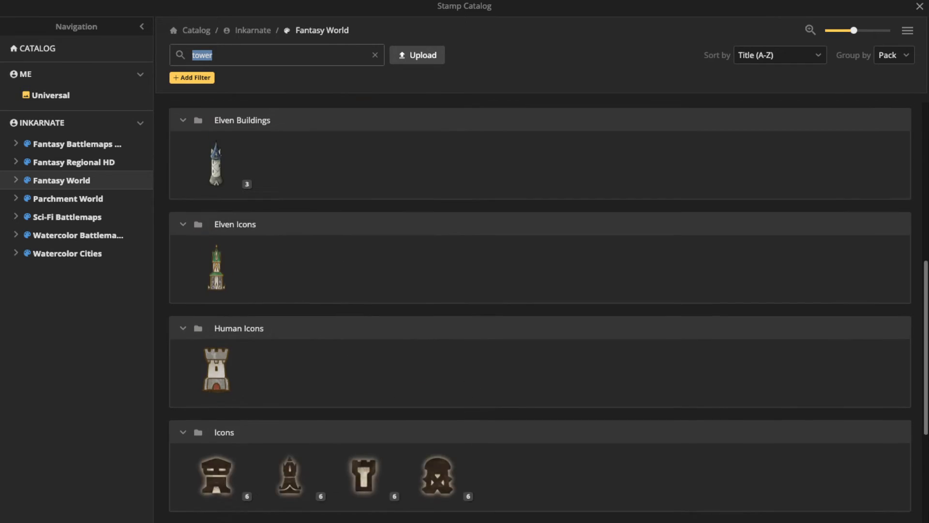
scroll(216, 213, "up", 5)
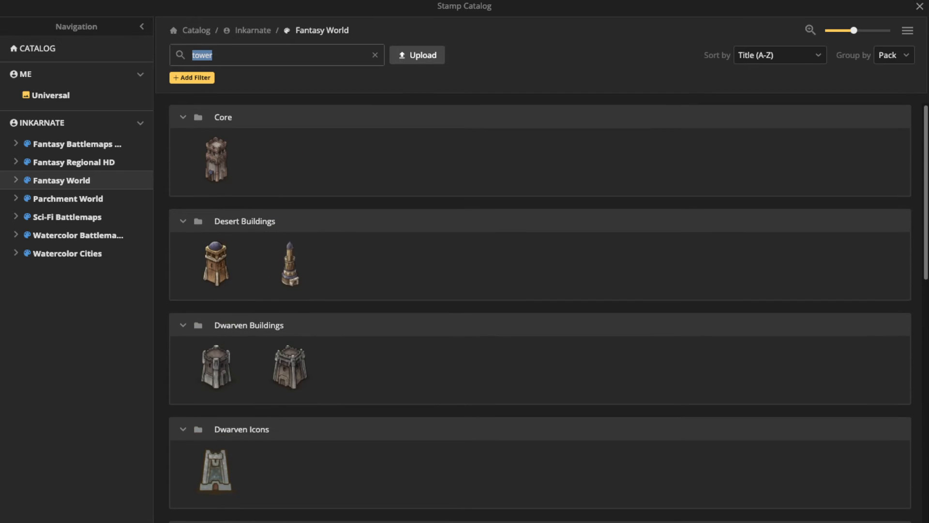
left_click(216, 163)
Place a Human Tower of size 61 rotated 240 degrees on the grassy plain north of the winding river
scroll(302, 225, "up", 2)
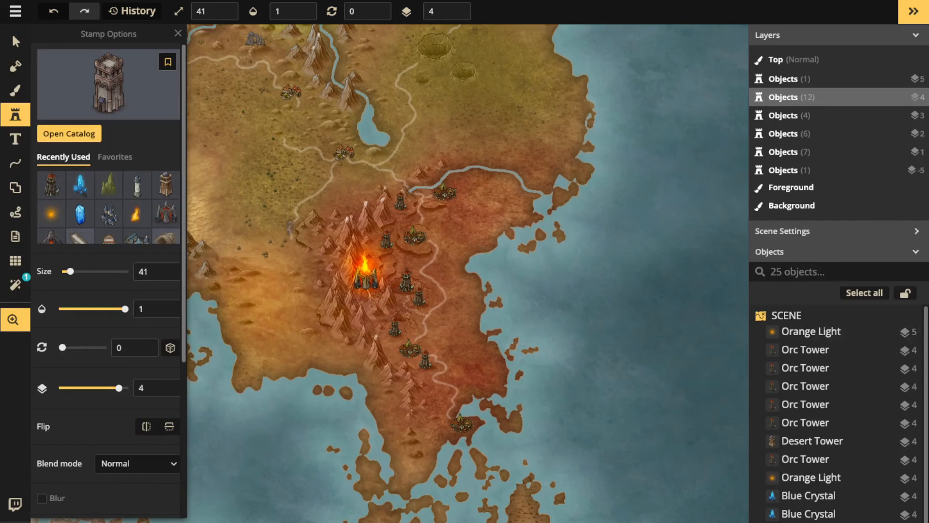
left_click_drag(261, 213, 667, 334)
scroll(457, 275, "up", 4)
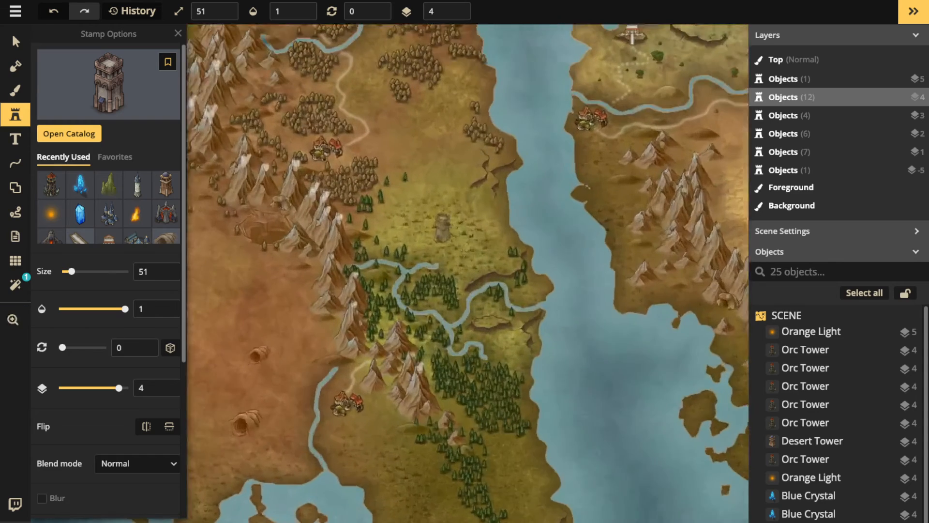
scroll(438, 179, "up", 2)
scroll(428, 203, "down", 4)
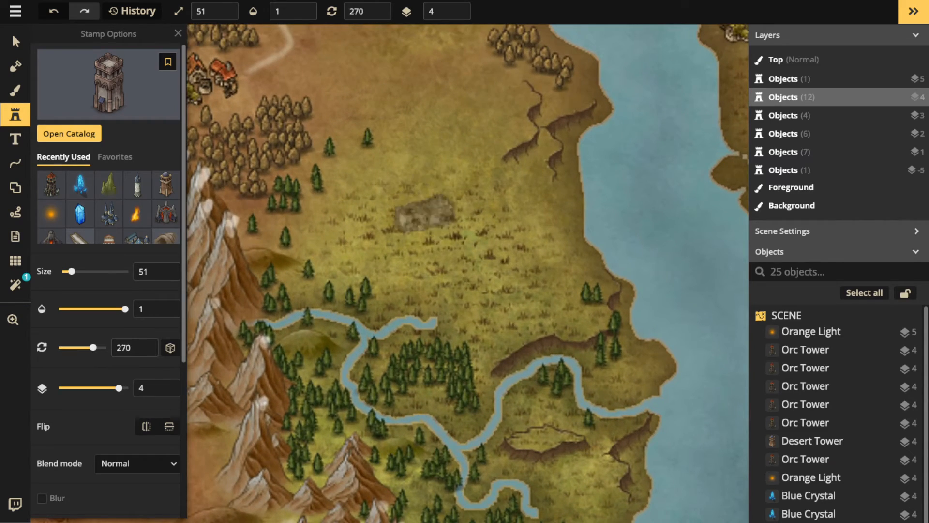
scroll(424, 231, "down", 1)
scroll(421, 232, "up", 1)
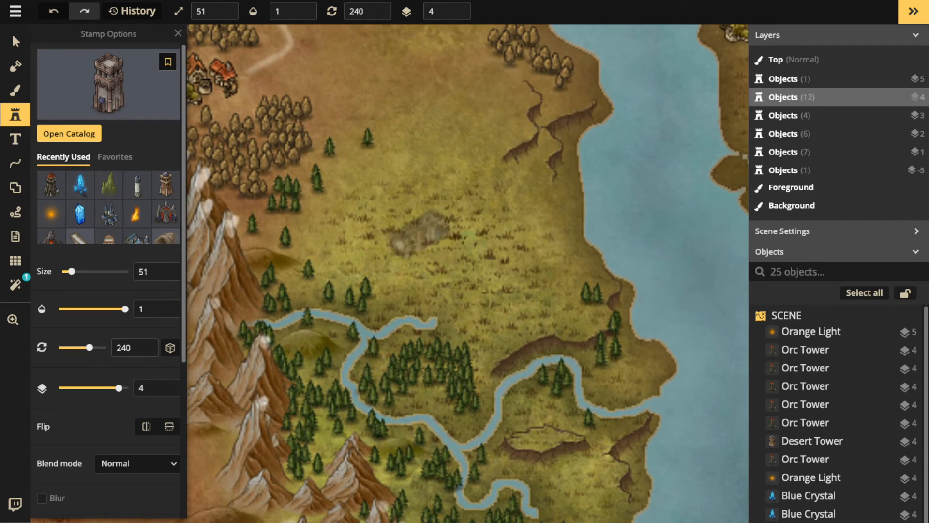
scroll(419, 231, "up", 2)
left_click(418, 230)
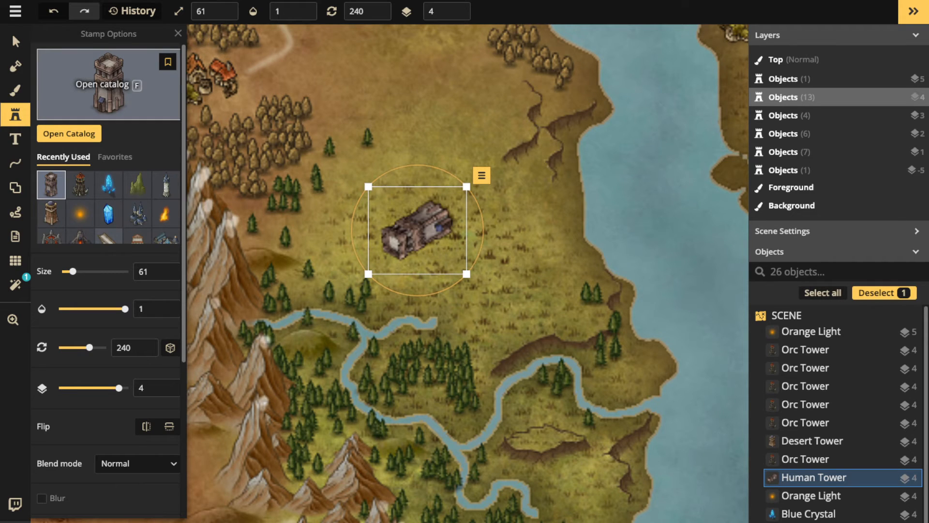
Search the Fantasy Battlemaps 2.0 stamp catalog for rubble and choose the five-variant rubble pile in the Gothic Horror group
type("f")
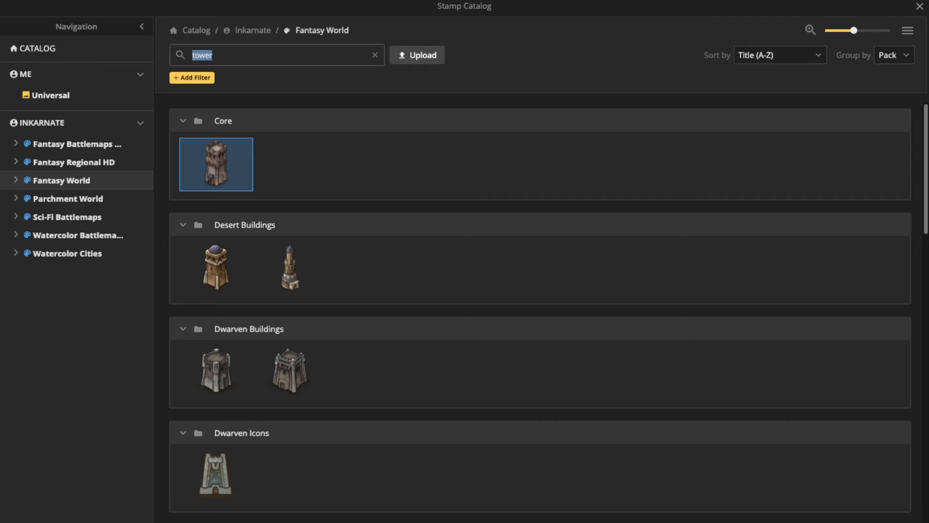
type("rock")
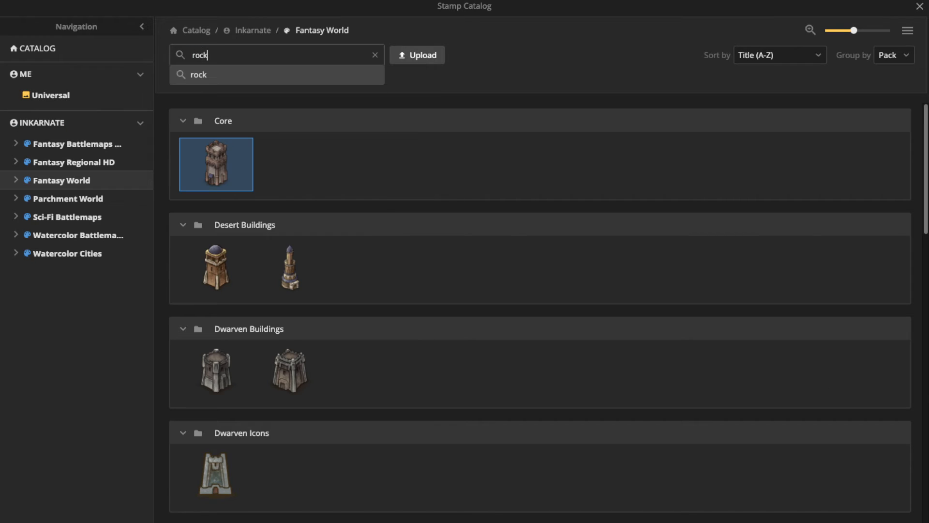
key("Return")
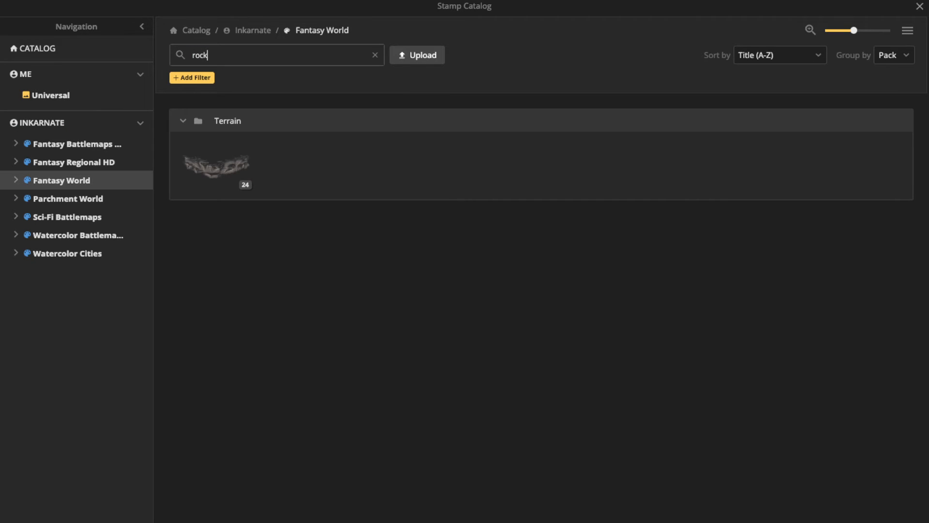
left_click(76, 143)
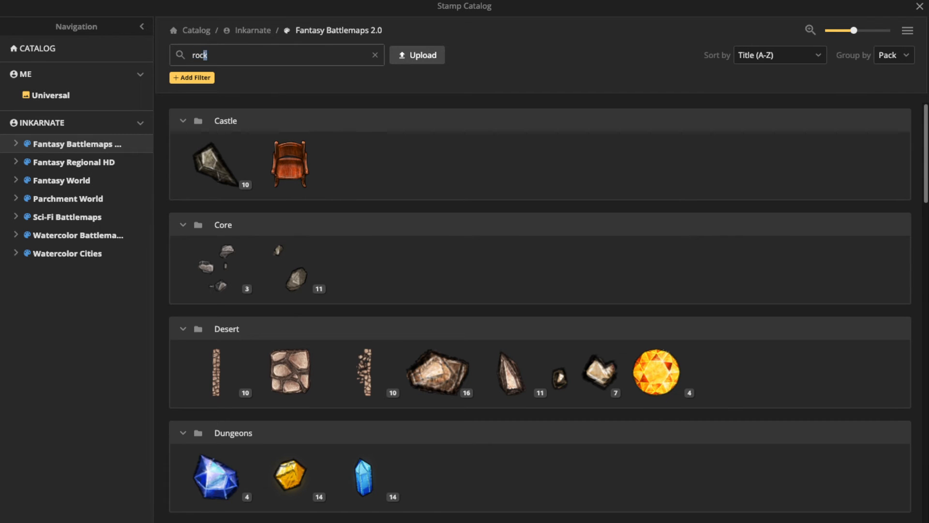
type("rubb")
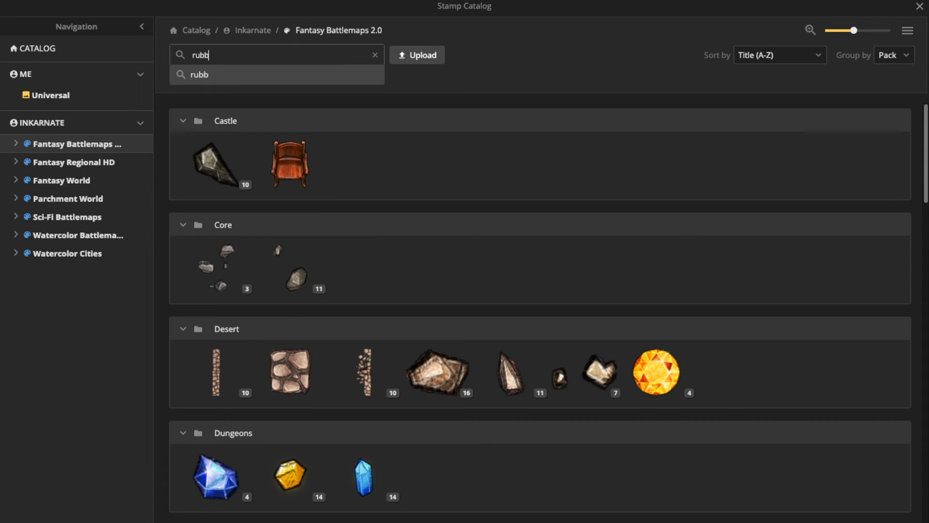
type("le")
key("Return")
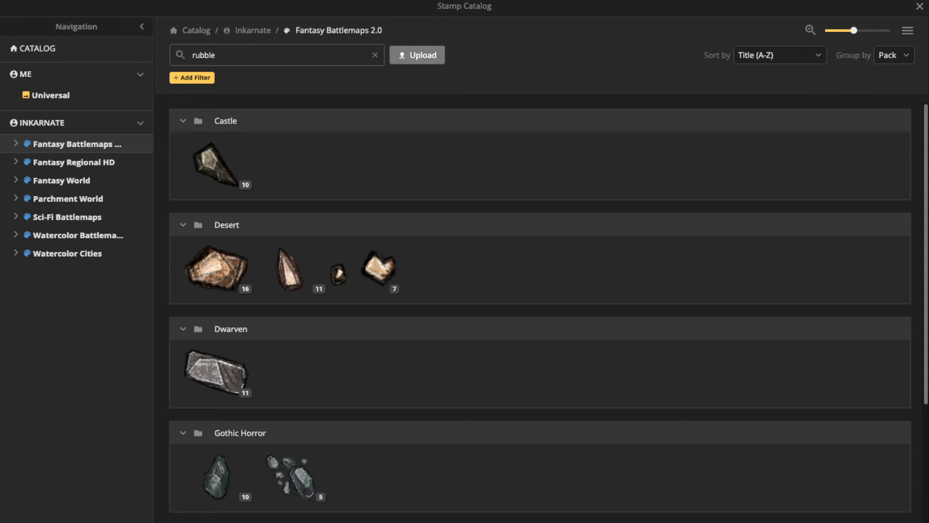
left_click(291, 477)
Set the rubble stamp's color saturation to 24
scroll(265, 297, "down", 2)
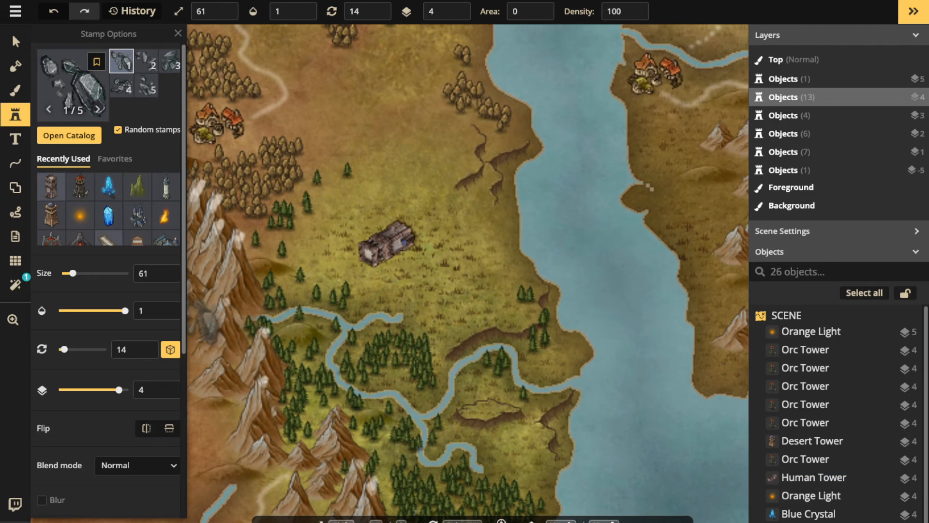
scroll(108, 281, "down", 5)
left_click(94, 360)
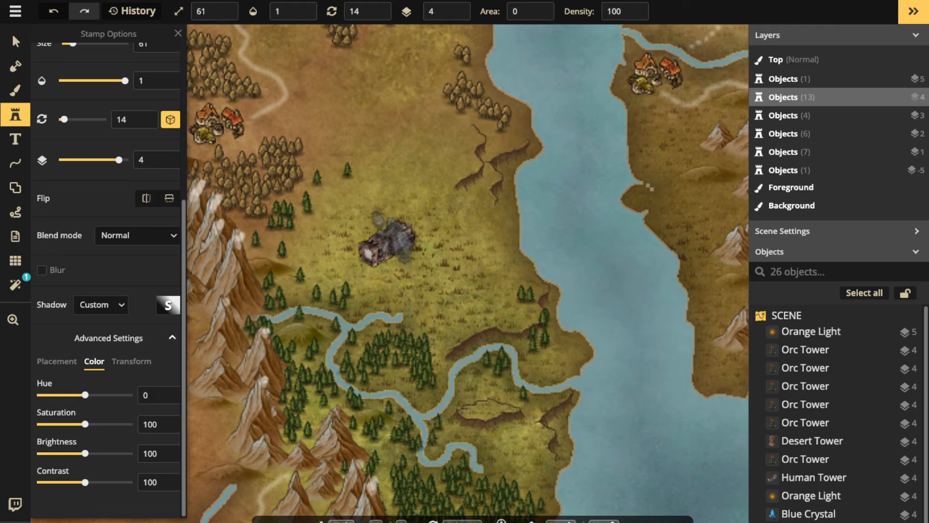
scroll(387, 240, "up", 3)
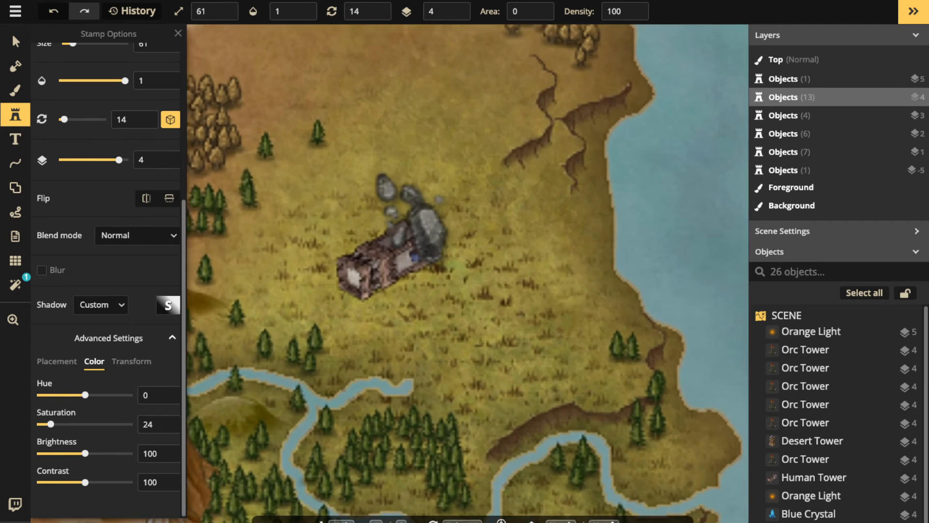
Place four size 31 rubble stamps on layer 1 around the northeast end of the toppled Human Tower
scroll(434, 300, "up", 1)
scroll(438, 295, "down", 4)
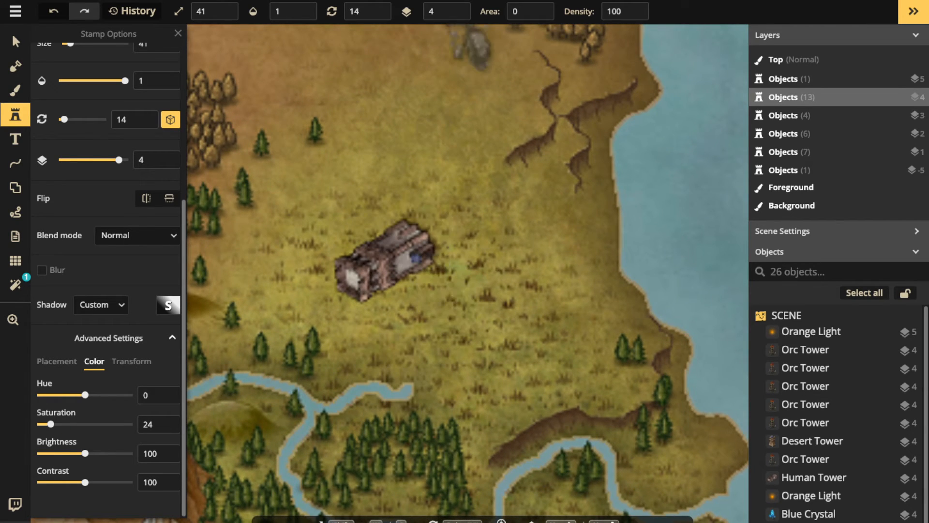
scroll(456, 14, "down", 3)
scroll(416, 241, "down", 4)
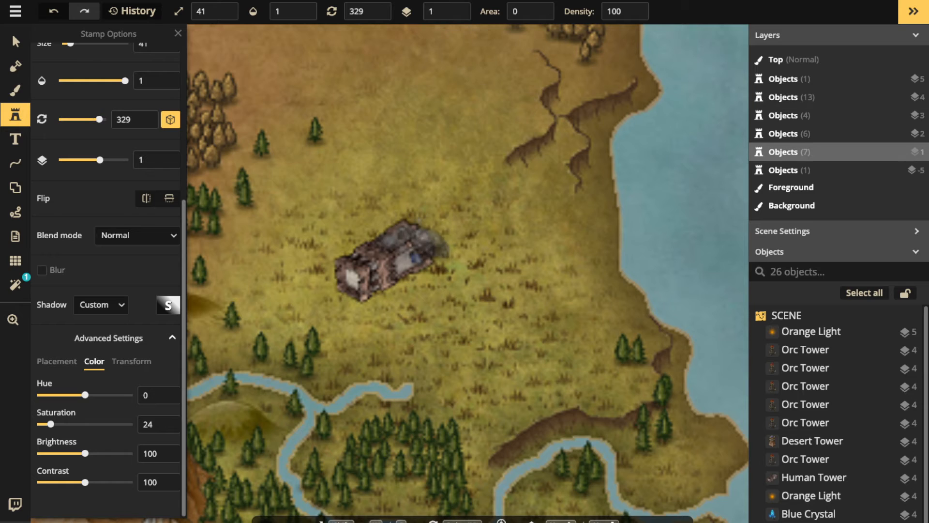
scroll(416, 241, "down", 2)
left_click(427, 242)
left_click(455, 249)
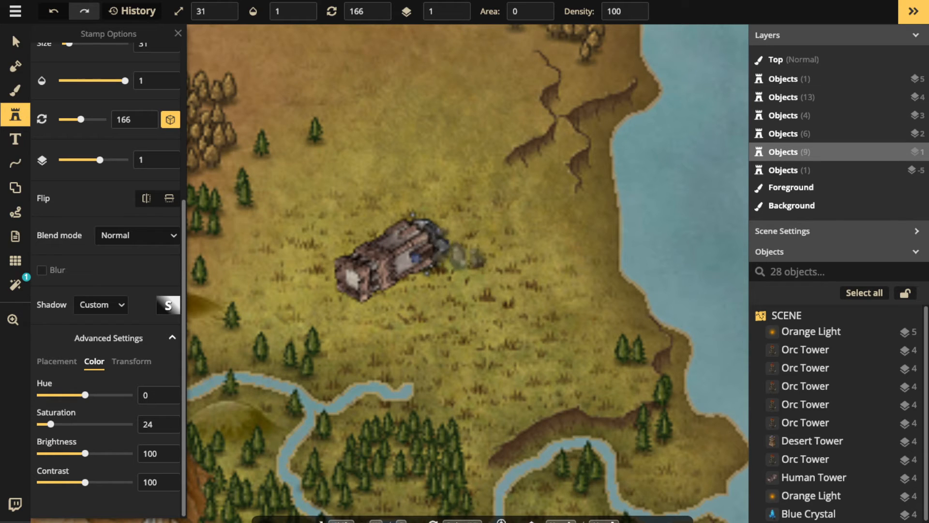
scroll(454, 249, "down", 4)
left_click(430, 227)
left_click(433, 227)
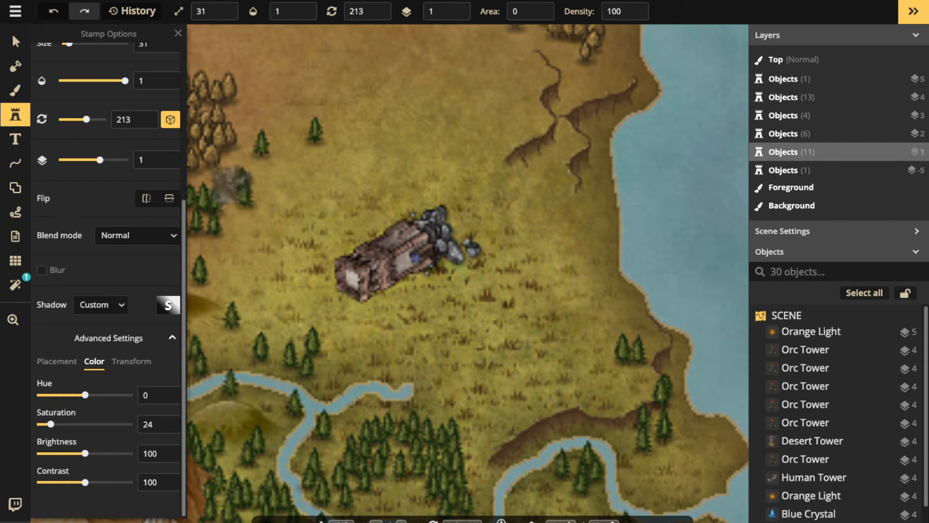
Nudge the toppled Human Tower slightly southwest and set its saturation to 0
left_click(15, 42)
left_click(377, 265)
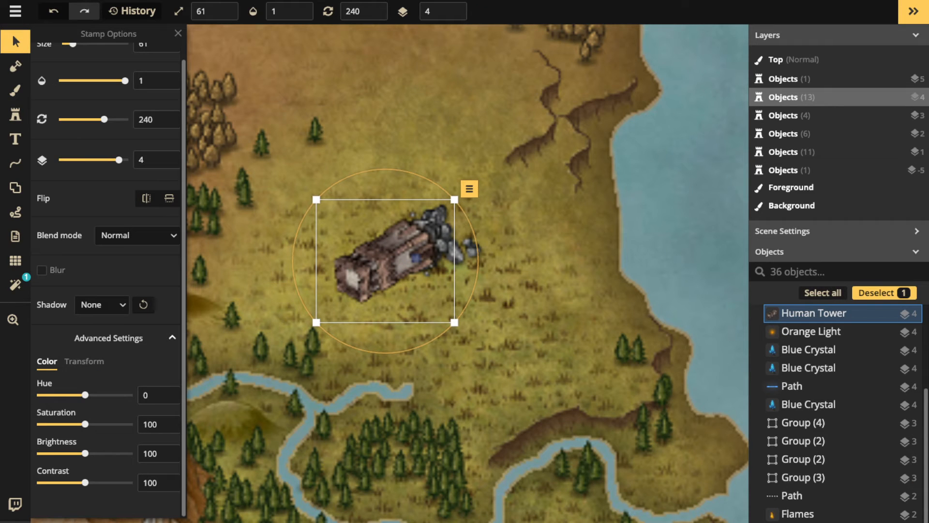
left_click_drag(377, 265, 374, 268)
key("s")
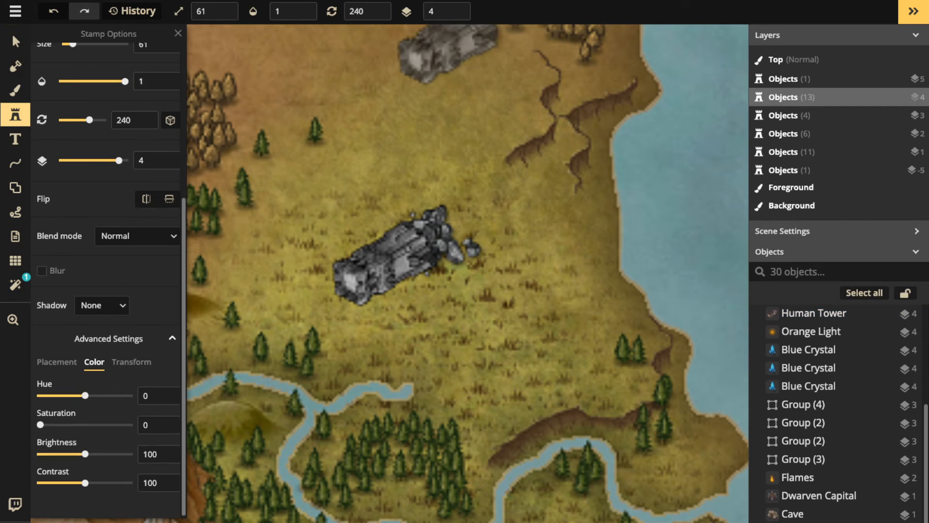
Choose the recently used rubble stamp and place one of size 41 on layer 5 over the toppled tower
left_click(15, 115)
left_click(15, 114)
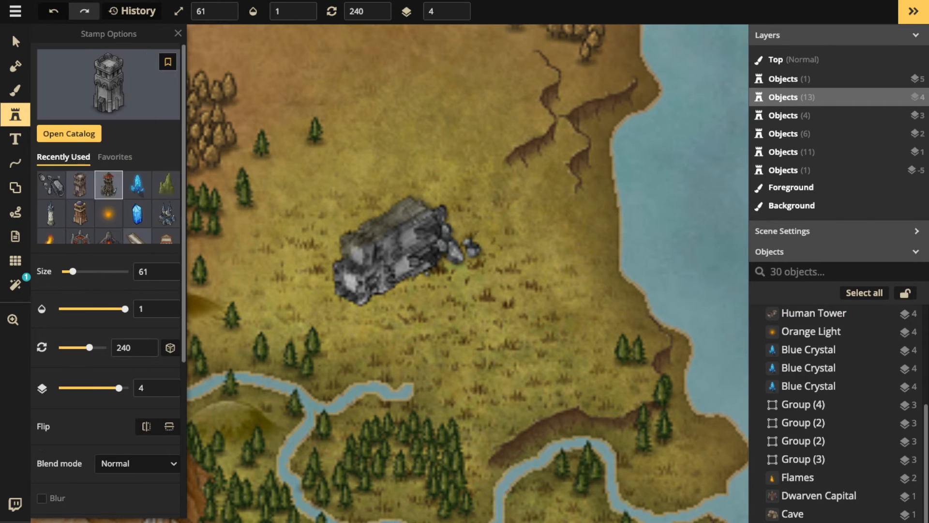
left_click(50, 185)
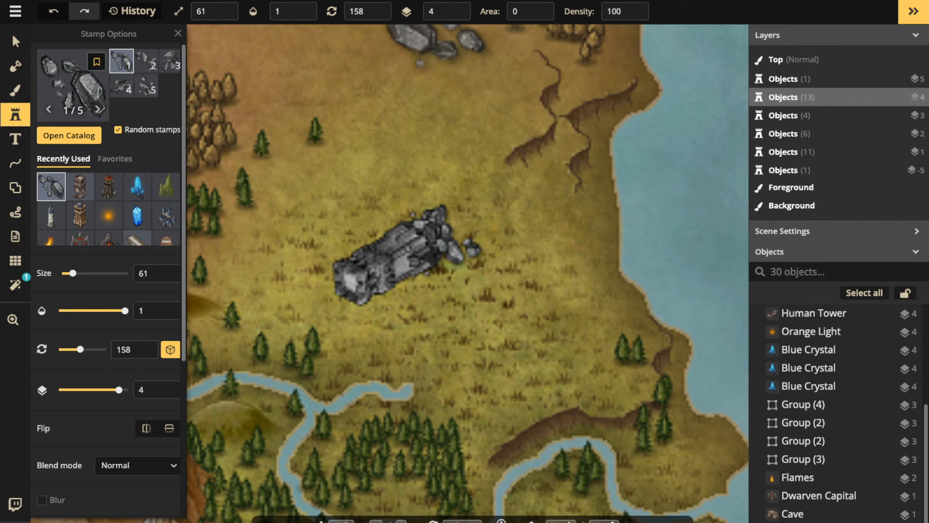
left_click(455, 6)
scroll(397, 290, "down", 2)
scroll(397, 290, "up", 4)
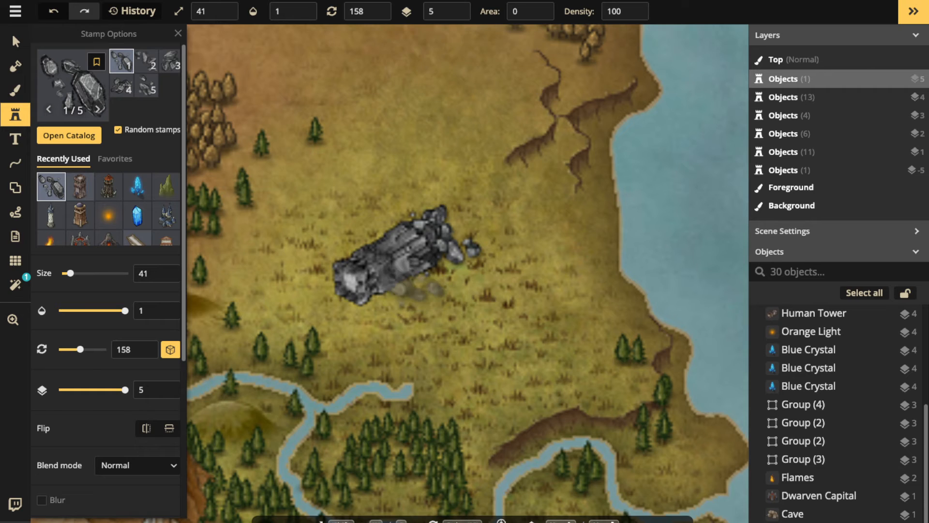
left_click(401, 256)
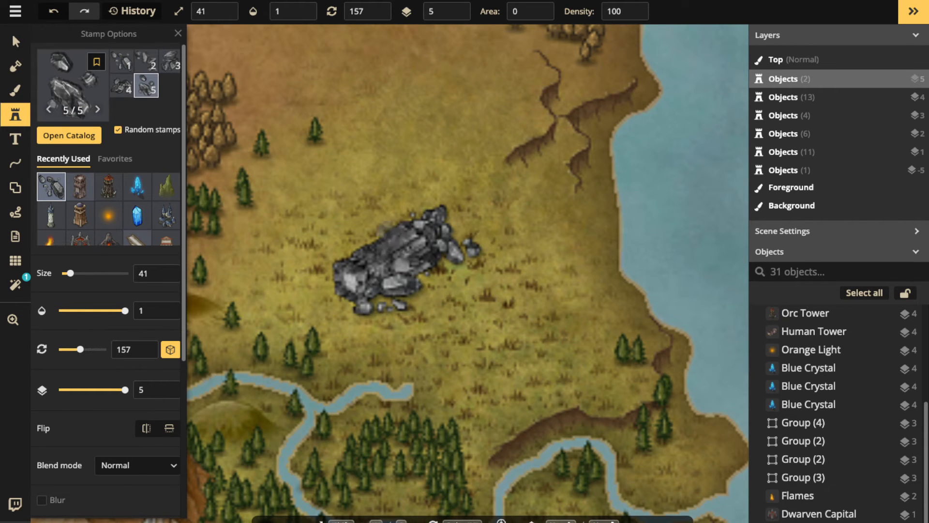
Add two size 21 rubble stamps on layer 5, one southeast of the toppled tower and one on its upper side
scroll(465, 291, "down", 2)
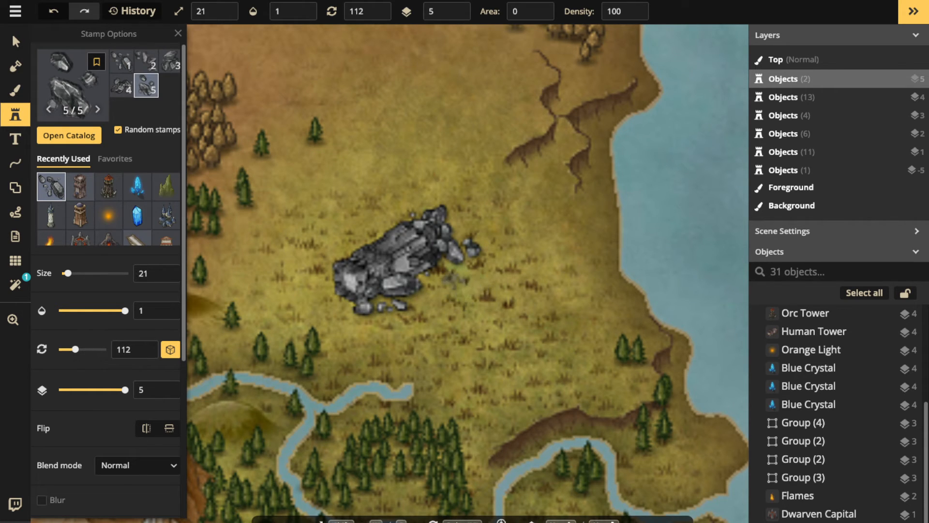
left_click(453, 279)
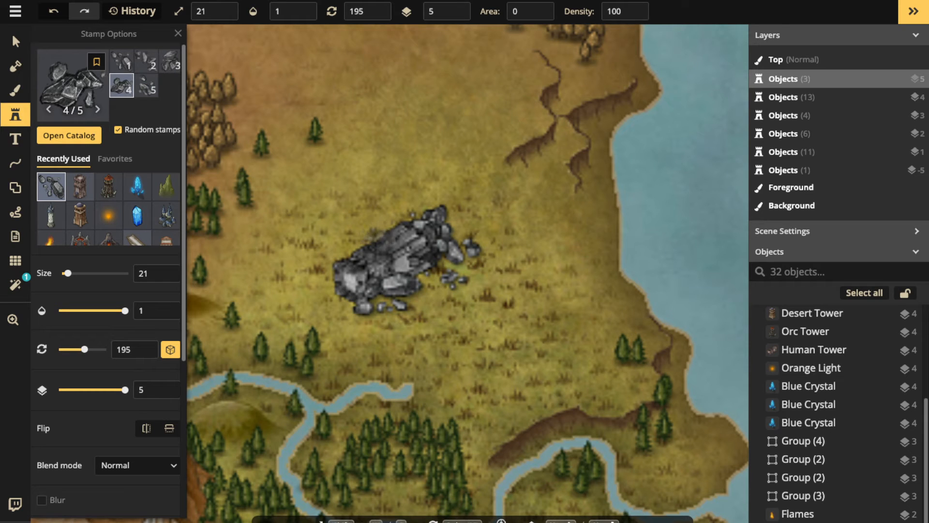
left_click(381, 240)
scroll(269, 160, "down", 2)
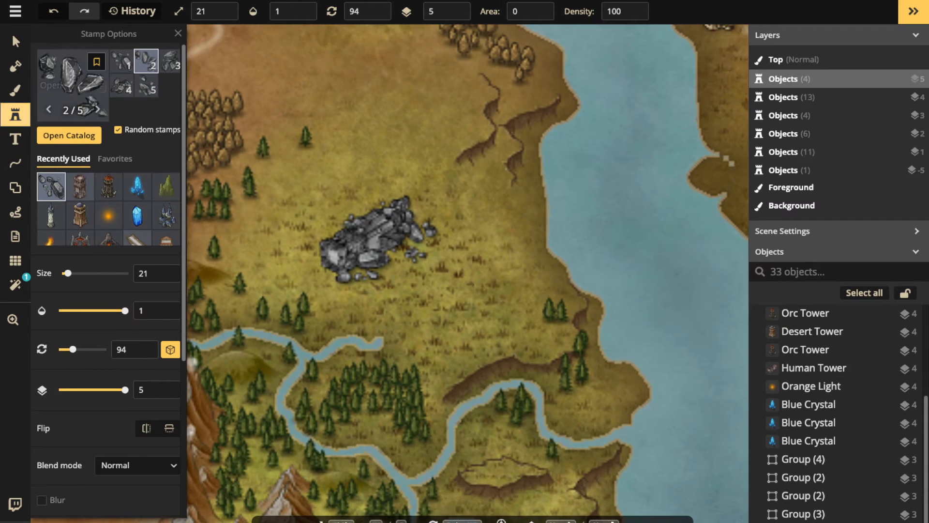
Set up the brush on the Foreground layer with the cracked texture from the Fantasy Battlemaps 2.0 Dungeons group
left_click(15, 90)
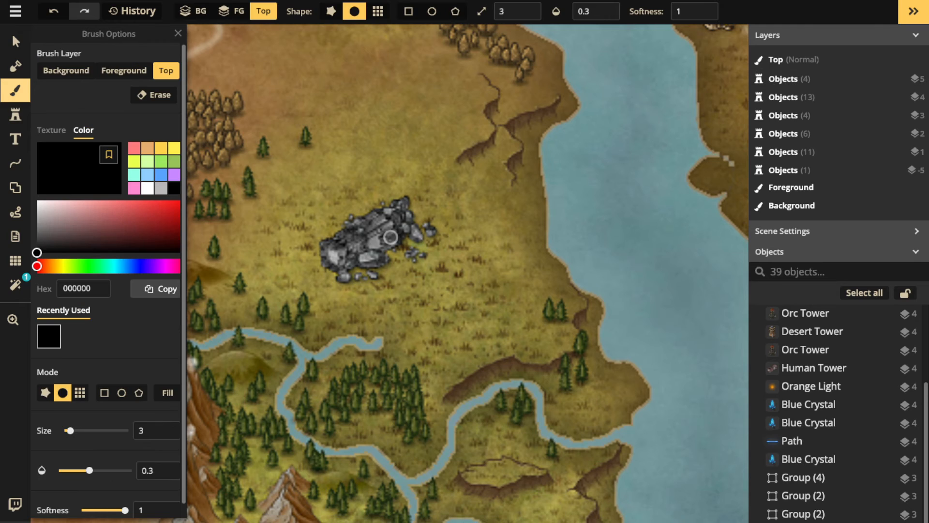
left_click(65, 70)
left_click(124, 70)
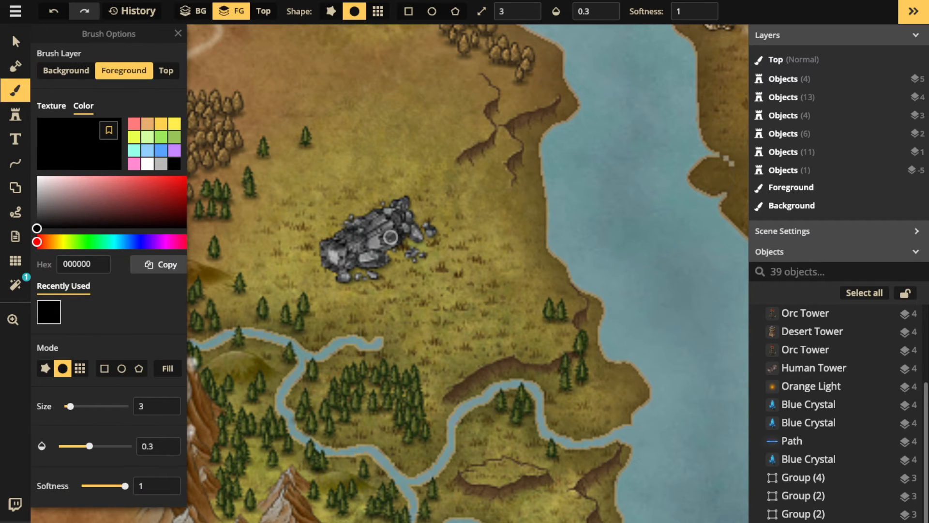
left_click(51, 105)
left_click(97, 151)
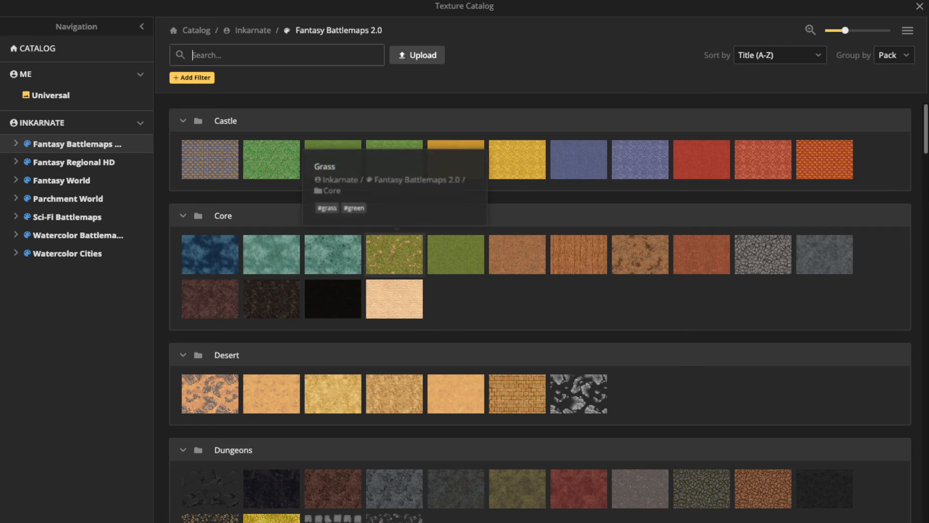
type("cracked")
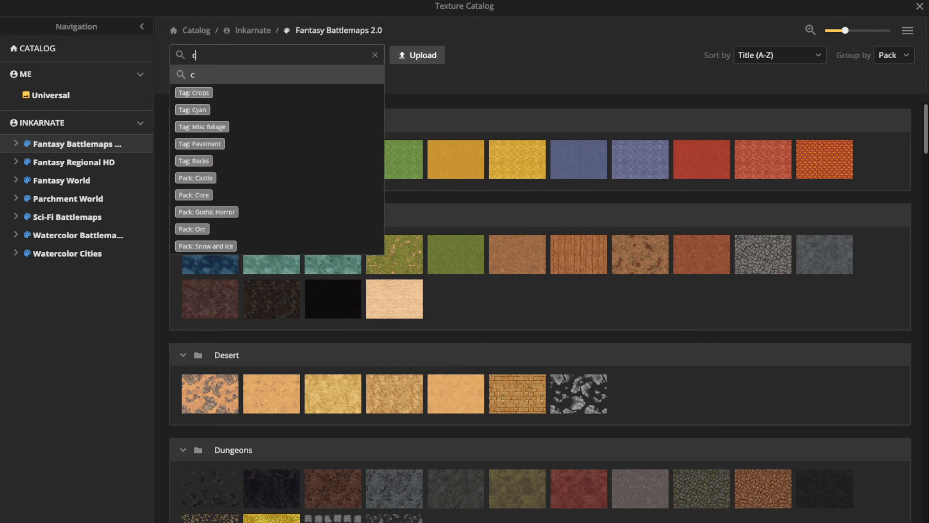
key("Return")
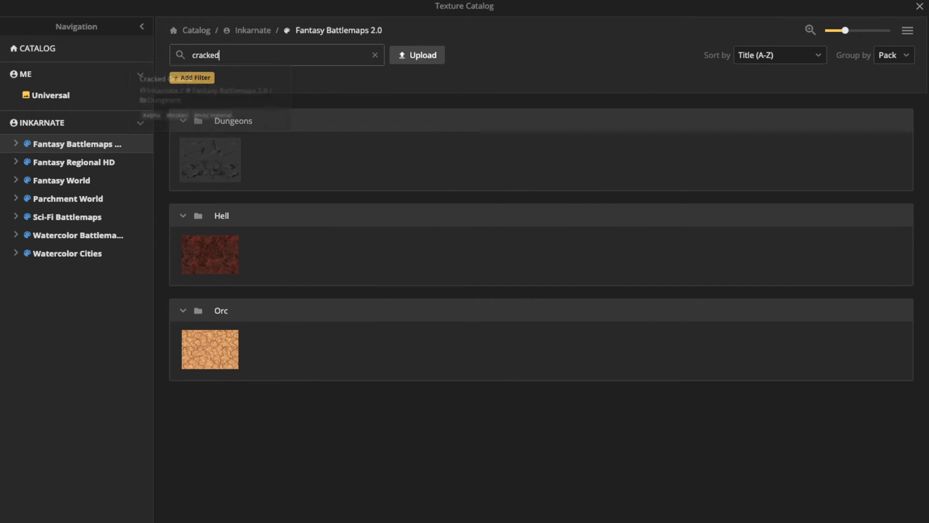
left_click(209, 159)
scroll(388, 237, "up", 1)
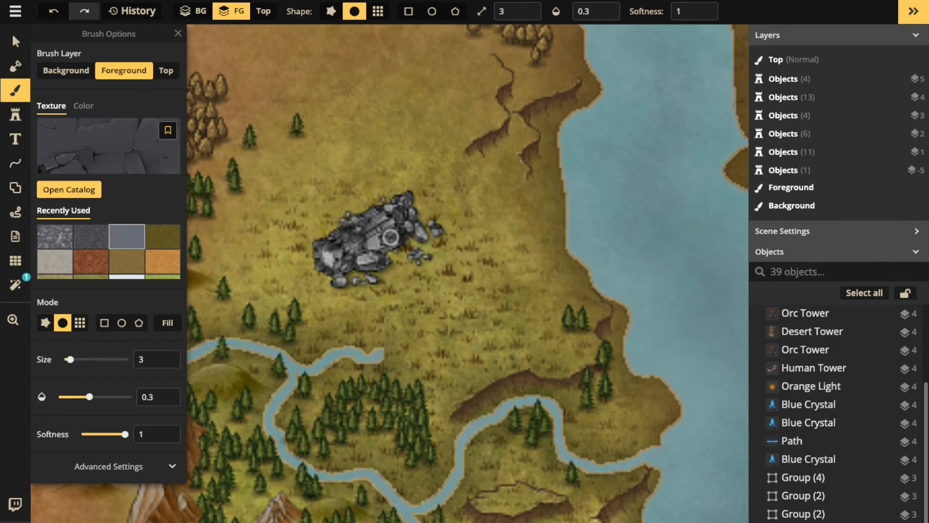
Paint cracks on the ground around the toppled tower with texture scale 5.12, brush size 13 and opacity 1
left_click(109, 466)
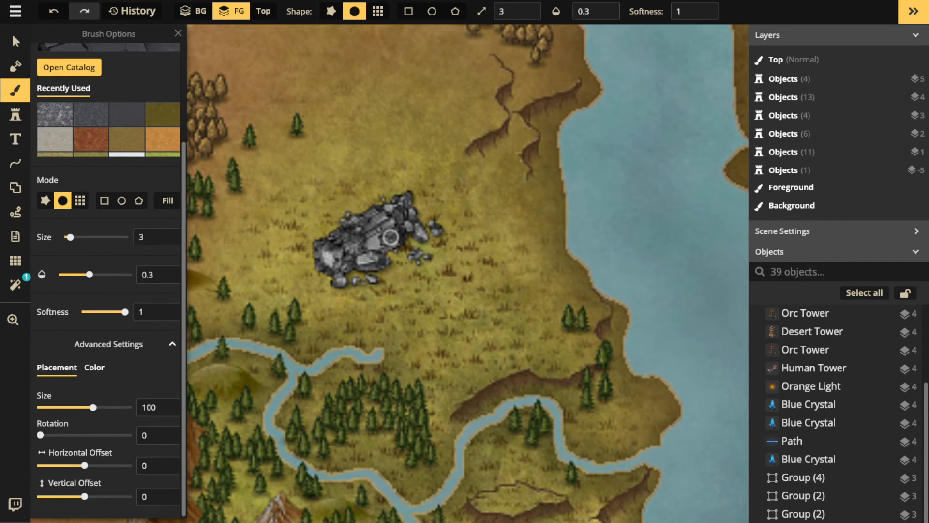
left_click_drag(93, 407, 48, 407)
scroll(374, 235, "up", 10)
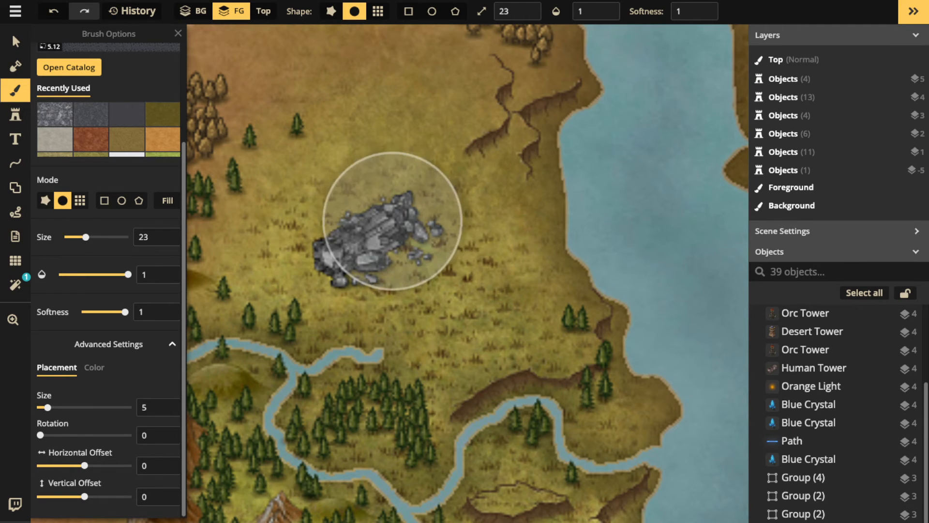
scroll(390, 220, "down", 5)
mouse_move(384, 237)
left_mouse_down()
mouse_move(434, 248)
mouse_move(407, 266)
mouse_move(396, 263)
mouse_move(408, 245)
mouse_move(401, 259)
mouse_move(469, 219)
mouse_move(407, 212)
mouse_move(386, 198)
mouse_move(322, 231)
left_mouse_up()
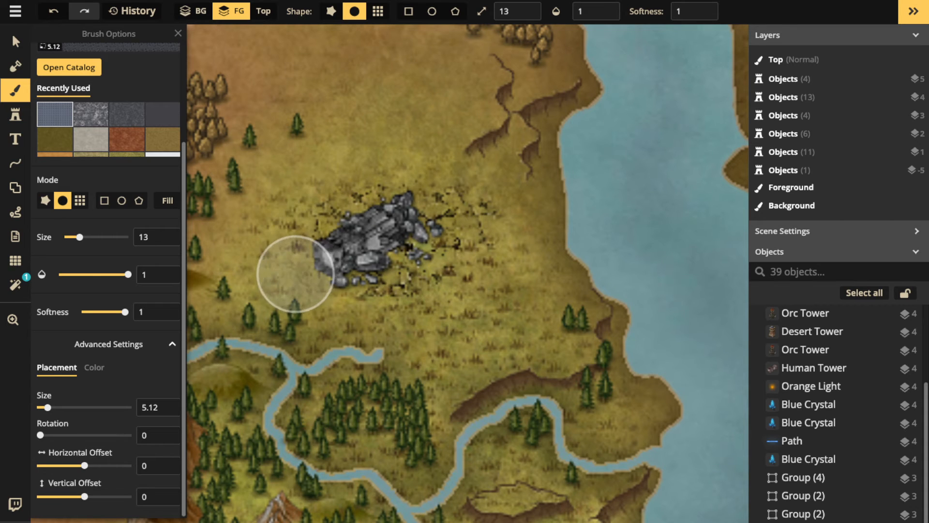
Examine the ruined tower in its surroundings and the placed towers across the whole world map
scroll(368, 188, "down", 3)
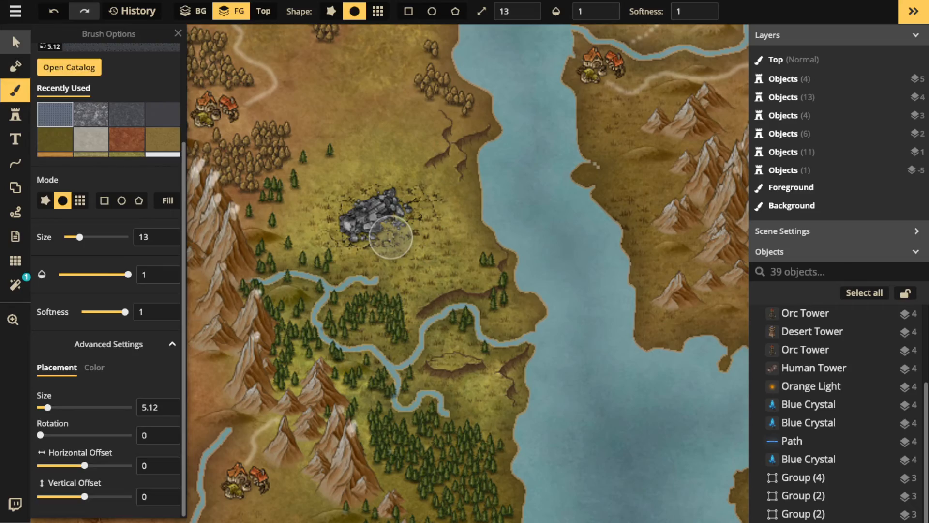
left_click(15, 42)
scroll(290, 196, "down", 3)
mouse_move(322, 205)
left_mouse_down()
mouse_move(320, 238)
mouse_move(252, 268)
mouse_move(383, 293)
mouse_move(149, 350)
mouse_move(5, 450)
left_mouse_up()
scroll(352, 263, "down", 3)
scroll(255, 299, "up", 3)
scroll(259, 287, "down", 2)
scroll(350, 292, "down", 2)
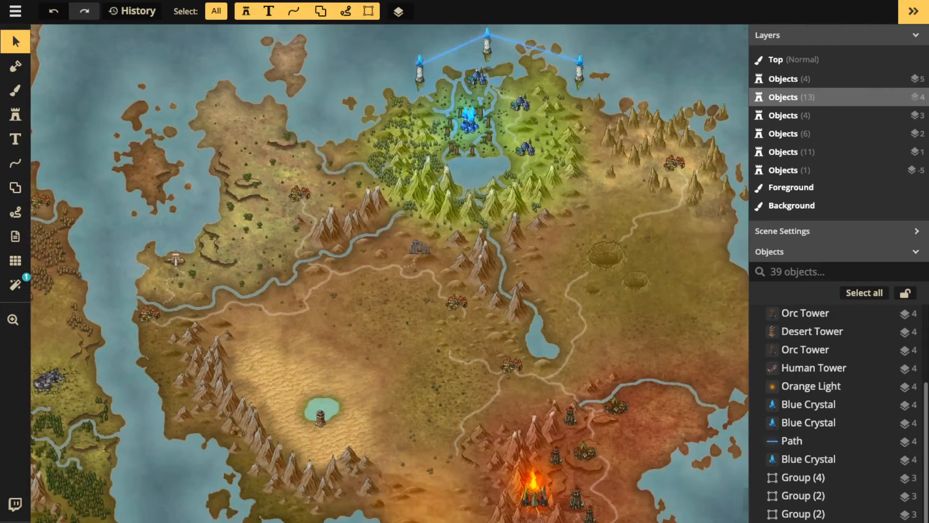
scroll(478, 358, "down", 2)
left_click_drag(478, 358, 601, 286)
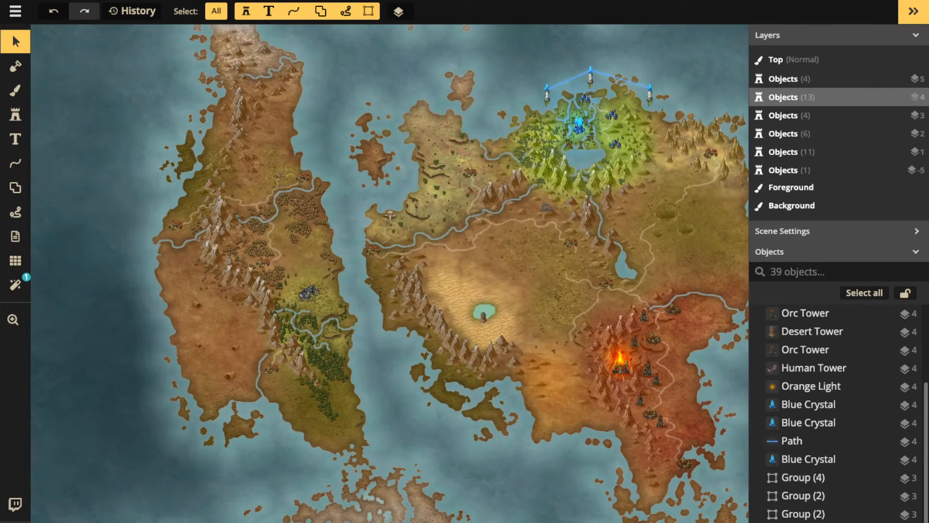
Find tower stamps in the Fantasy World catalog and choose the human tower from the Core pack
left_click(15, 115)
left_click(72, 84)
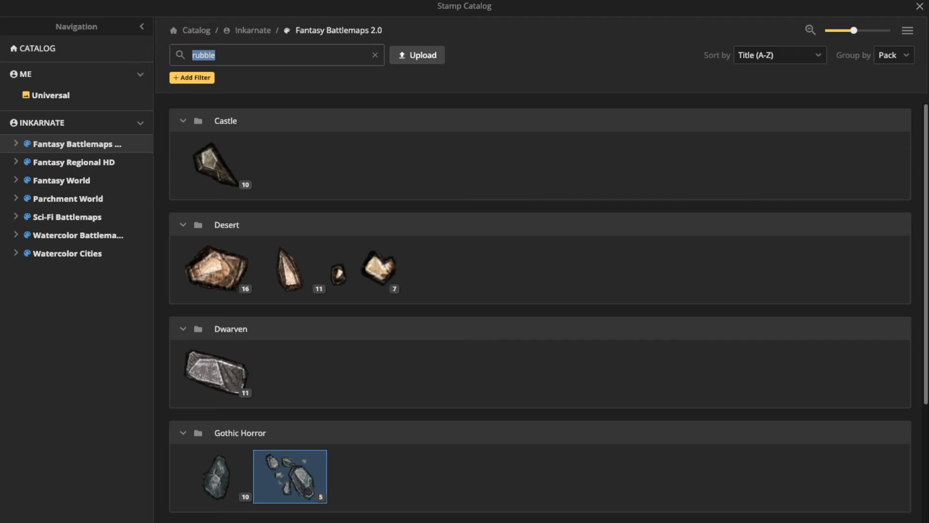
scroll(540, 309, "down", 4)
left_click(62, 180)
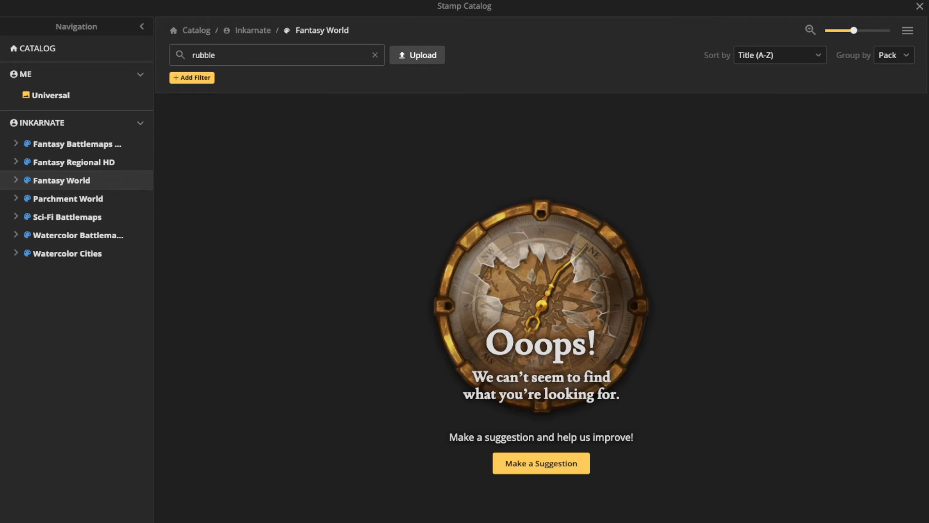
left_click_drag(215, 55, 211, 55)
type("tower")
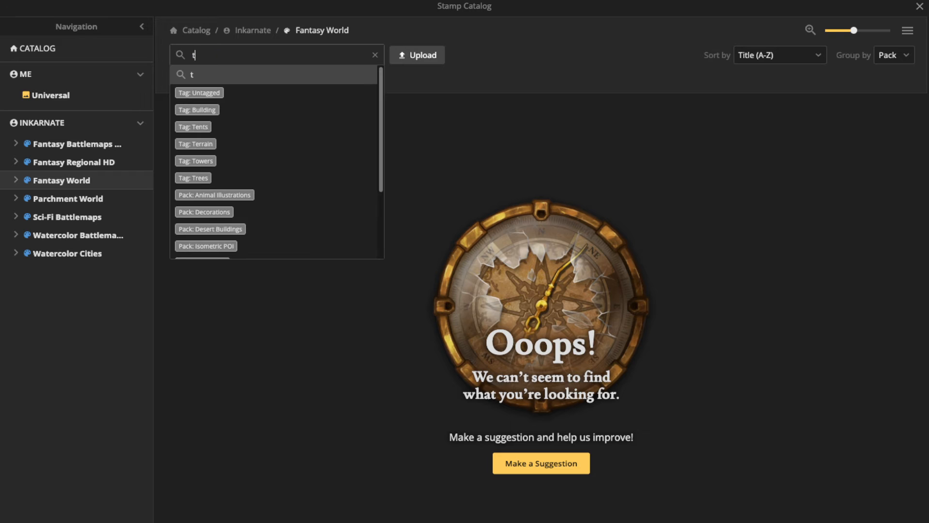
key("Return")
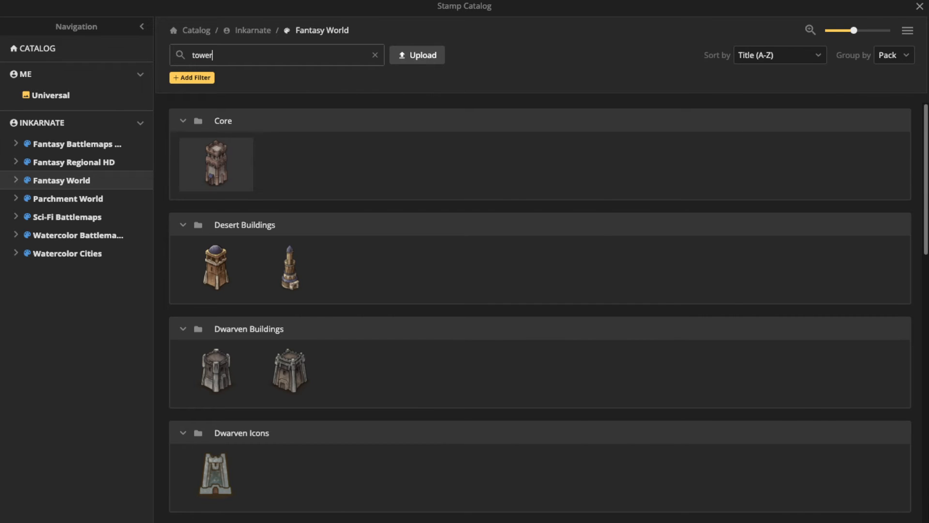
left_click(216, 163)
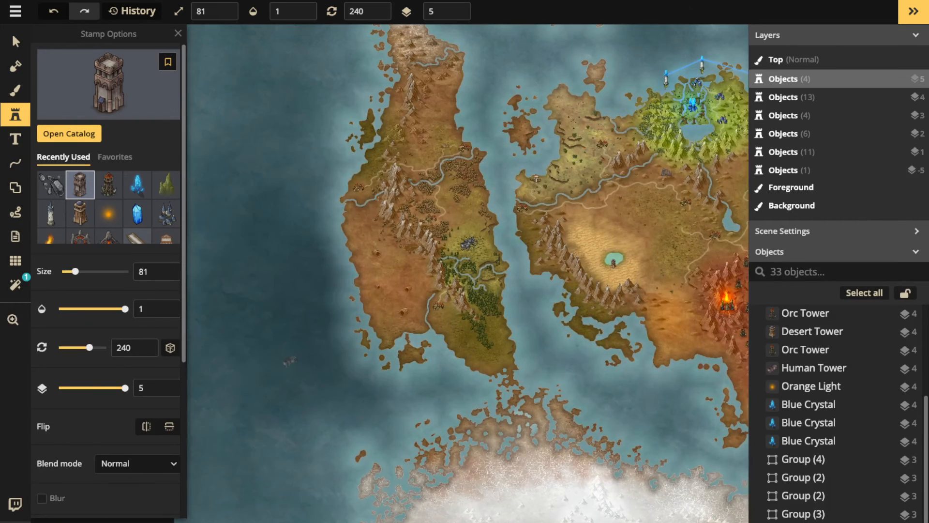
Place the human tower at size 211 and rotation 0 on layer 5, in the ocean southwest of the western continent
scroll(290, 360, "up", 3)
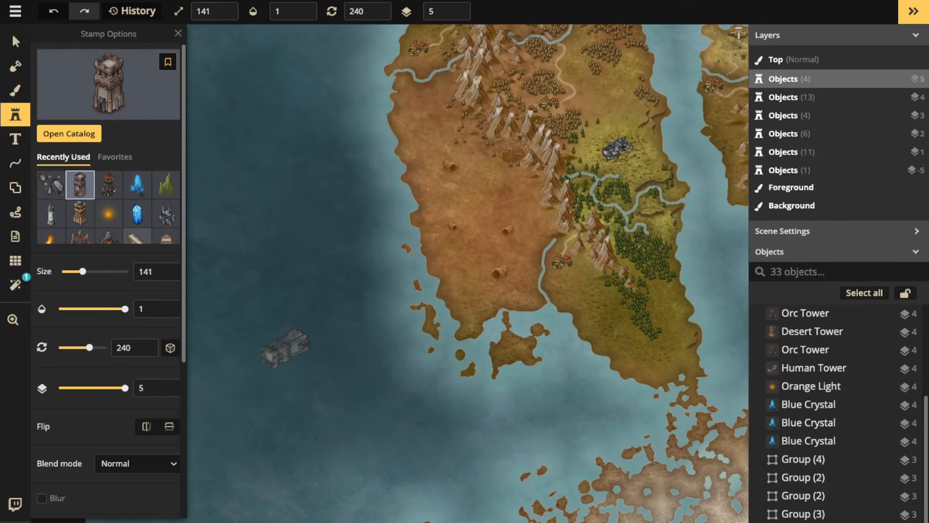
scroll(292, 348, "up", 1)
scroll(285, 348, "up", 3)
scroll(279, 352, "up", 2)
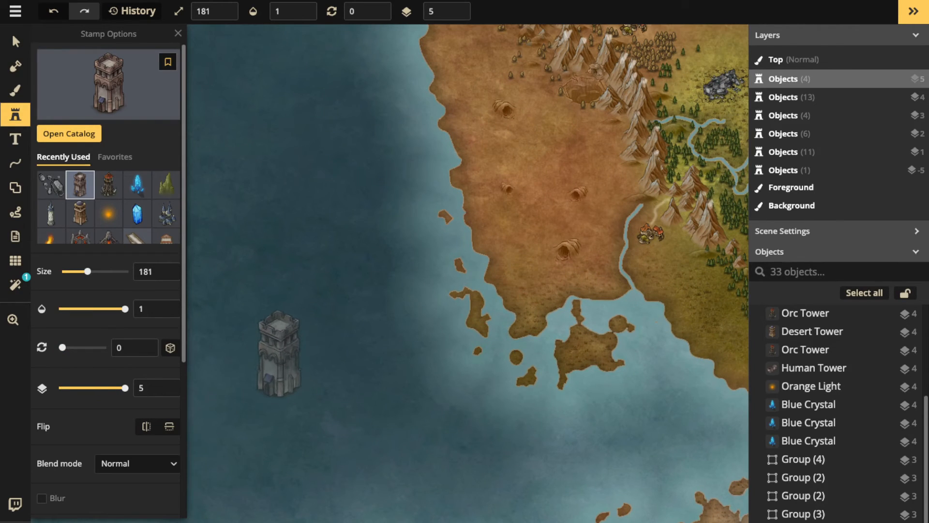
scroll(279, 353, "up", 3)
left_click_drag(279, 353, 352, 313)
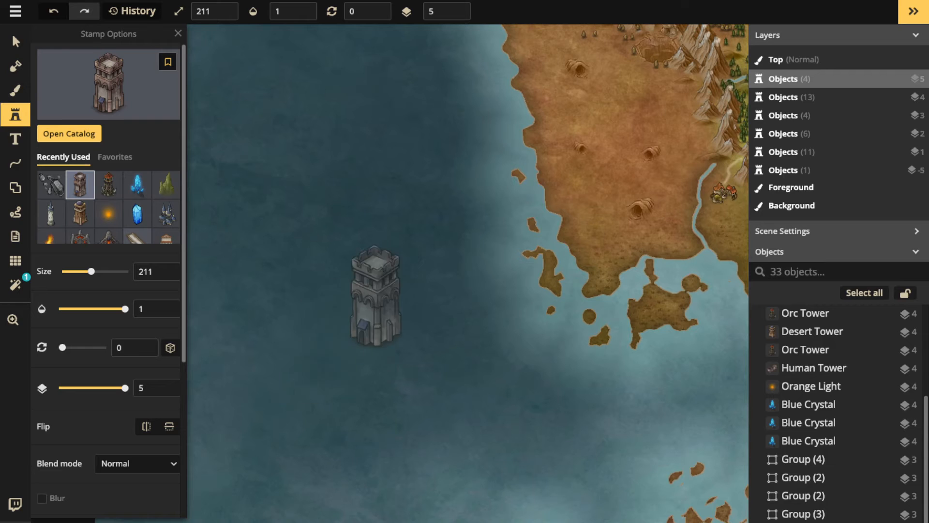
left_click(346, 338)
Give the ocean tower the Luminosity blend mode and lower its brightness and contrast to 55
left_click(15, 41)
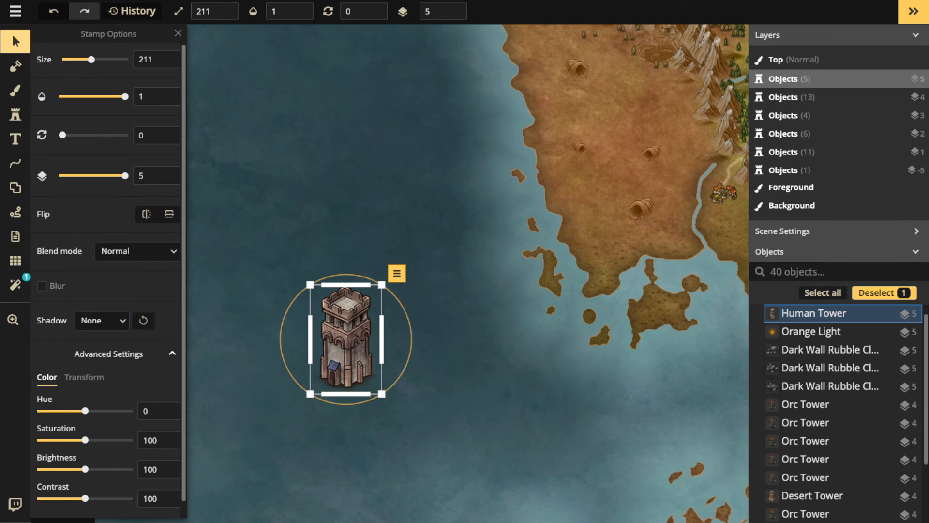
left_click(138, 251)
scroll(111, 424, "down", 3)
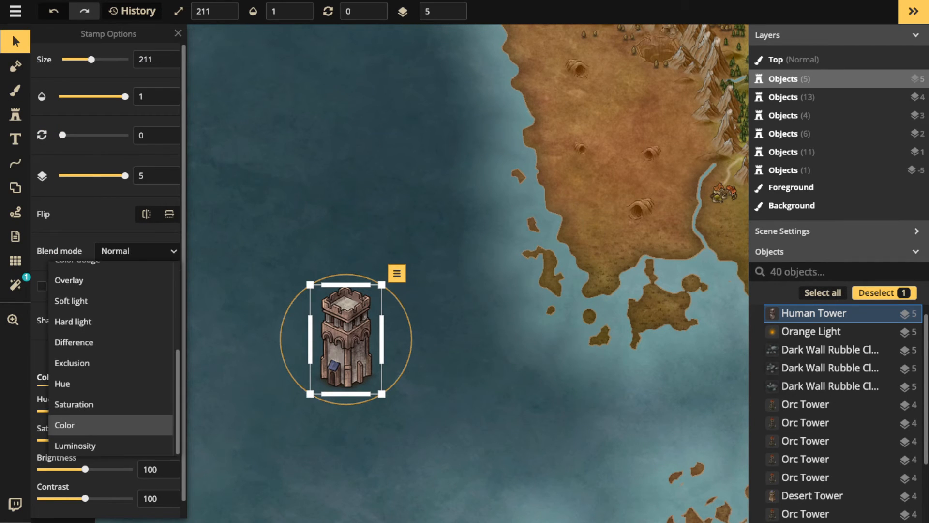
left_click(75, 445)
left_click_drag(85, 498, 64, 498)
left_click_drag(85, 469, 68, 469)
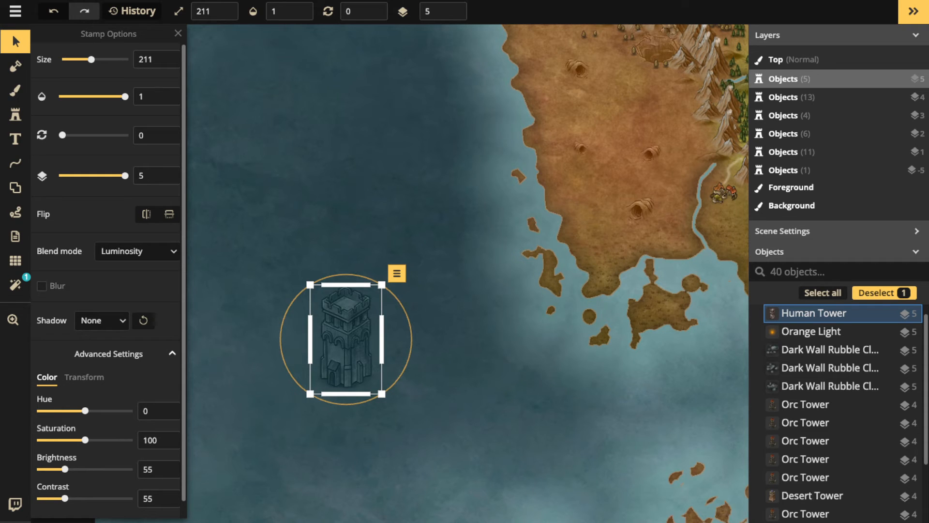
Blur the darkened tower with a radius of 6.5 and shift it slightly up and to the left
left_click(42, 286)
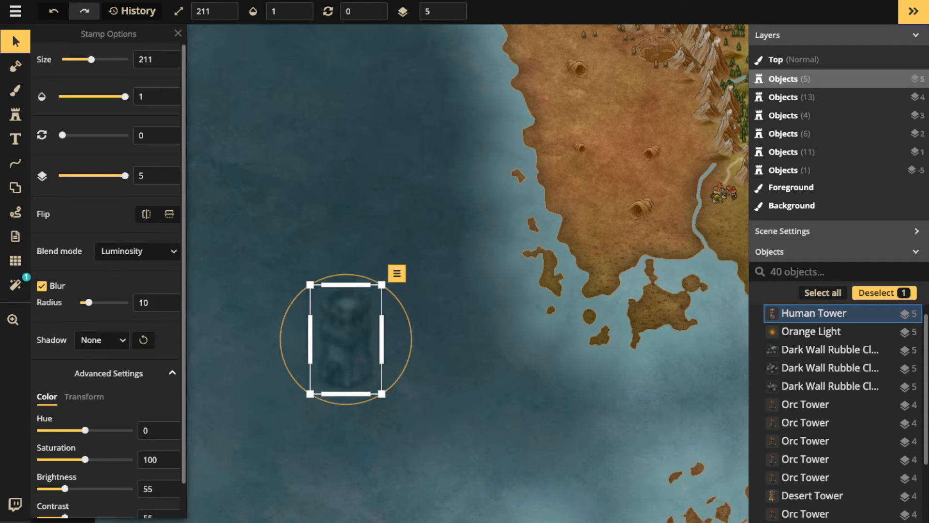
left_click_drag(346, 338, 338, 330)
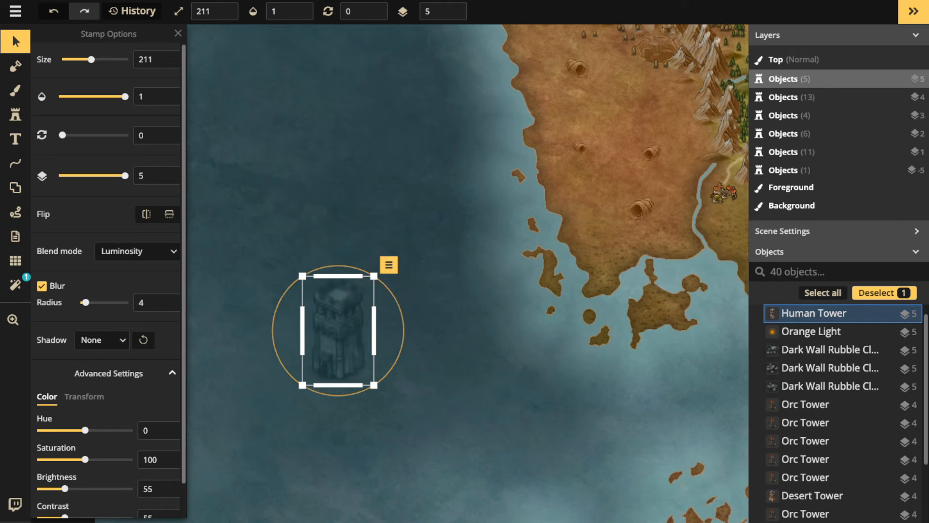
key("Escape")
Place a second size 211 human tower north of the blurred one, with blur off and brightness and contrast at 100
left_click(15, 115)
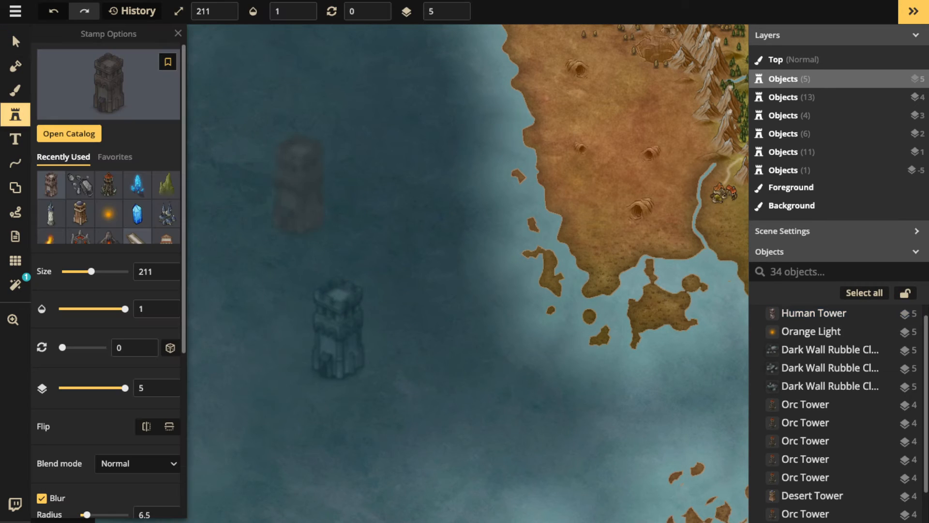
left_click(298, 186)
left_click(16, 41)
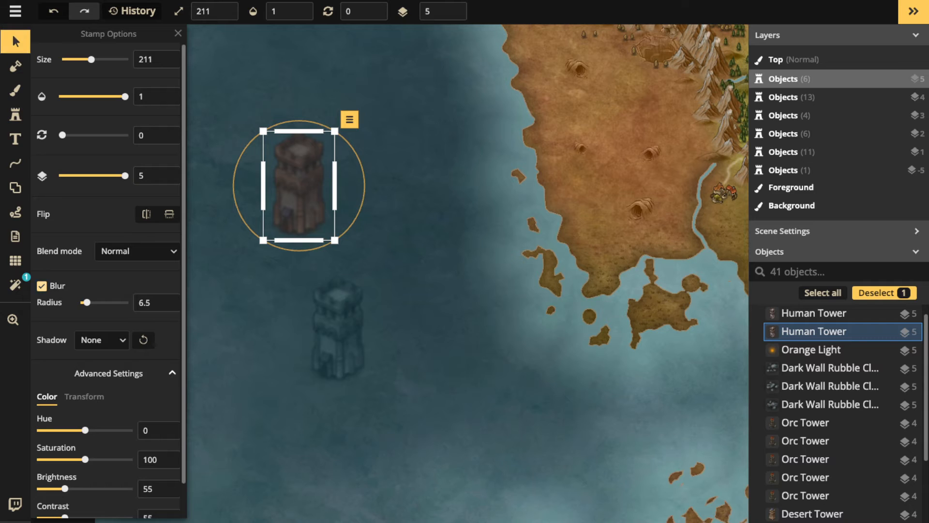
left_click(42, 286)
double_click(159, 469)
type("100")
key("Return")
double_click(158, 498)
type("100")
key("Return")
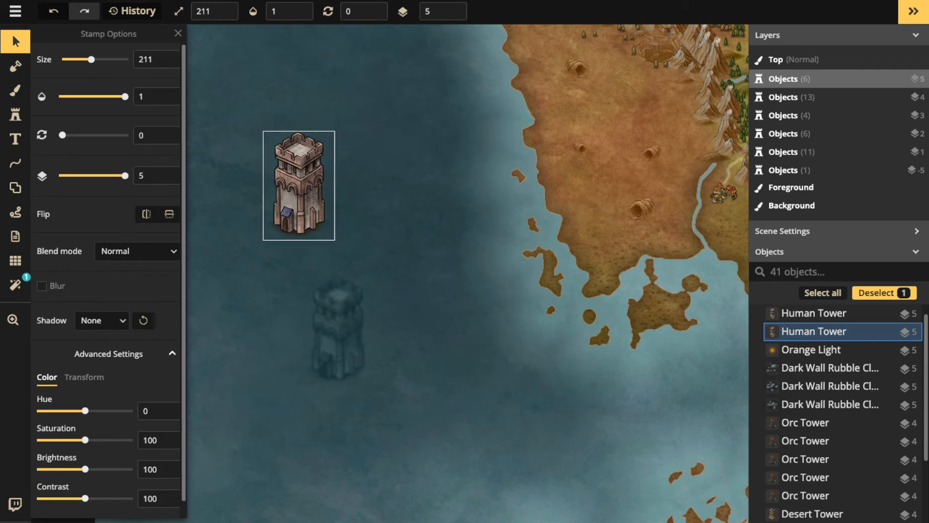
Move the clear tower down to overlap the blurred tower's top, and send the blurred tower to layer 1
left_click_drag(299, 185, 331, 253)
left_click(338, 345)
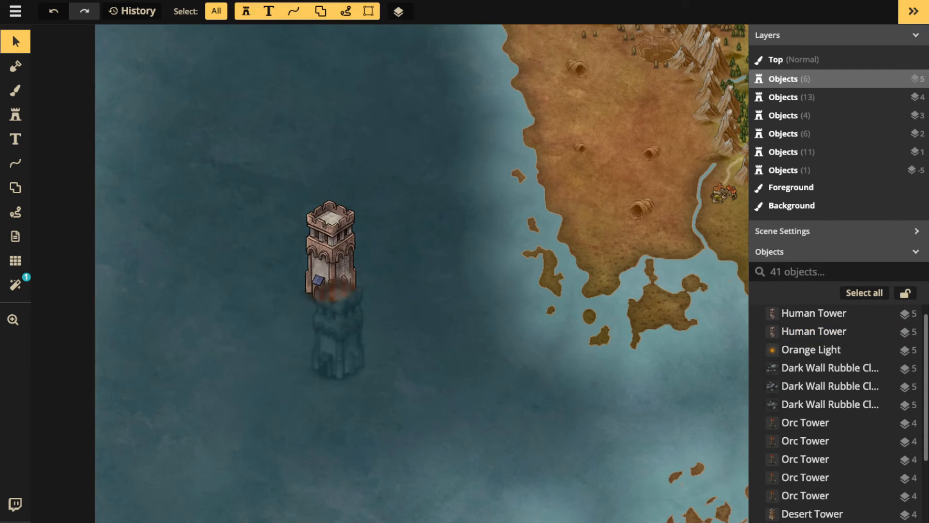
left_click(338, 345)
left_click(461, 11)
Align the clear tower directly above the blurred one, and raise the blurred one to join its base as a submerged lower section
left_click(331, 249)
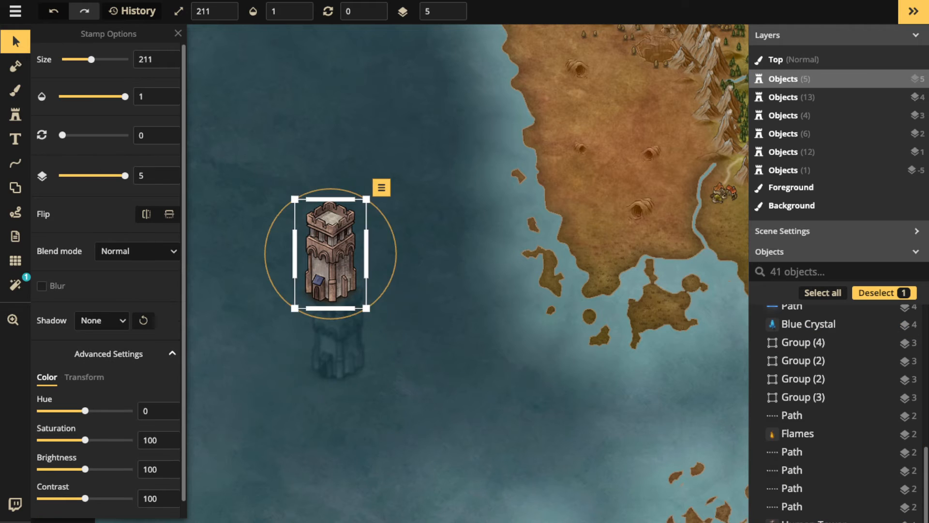
mouse_move(331, 249)
left_mouse_down()
mouse_move(337, 234)
mouse_move(337, 255)
left_mouse_up()
key("bracketleft")
key("Escape")
mouse_move(337, 341)
left_mouse_down()
mouse_move(286, 319)
mouse_move(326, 352)
mouse_move(337, 348)
mouse_move(337, 327)
left_mouse_up()
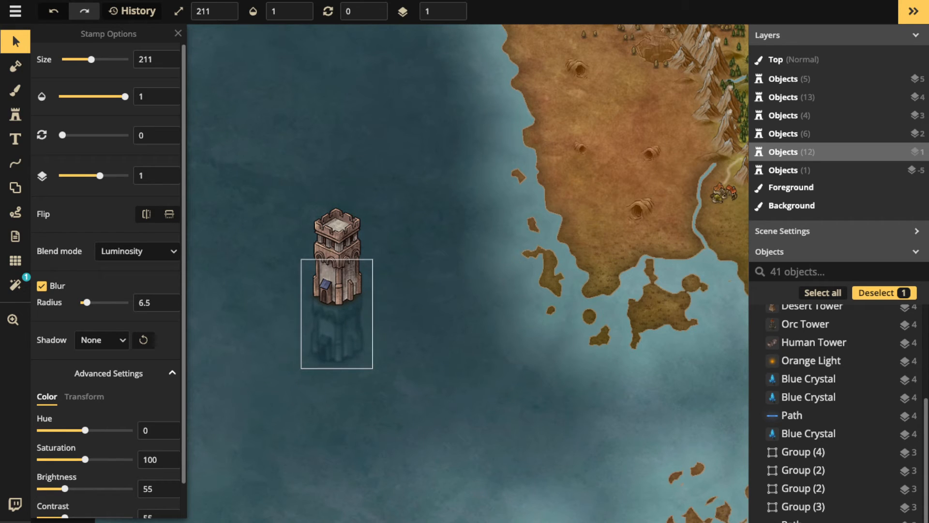
key("Escape")
Try a free-drawn white path west of the tower with width 1.2, opacity 0.47 and blur radius 7.9, and delete it
left_click(15, 211)
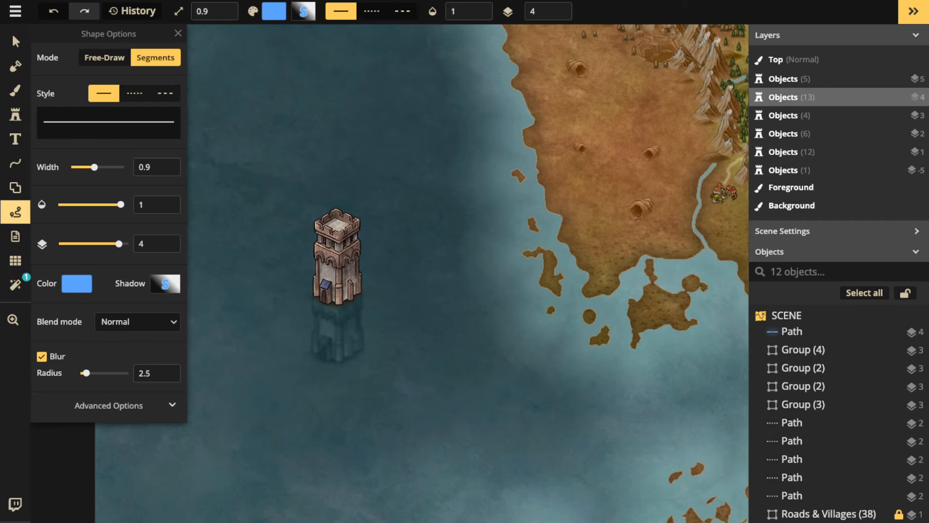
left_click(77, 283)
left_click(194, 190)
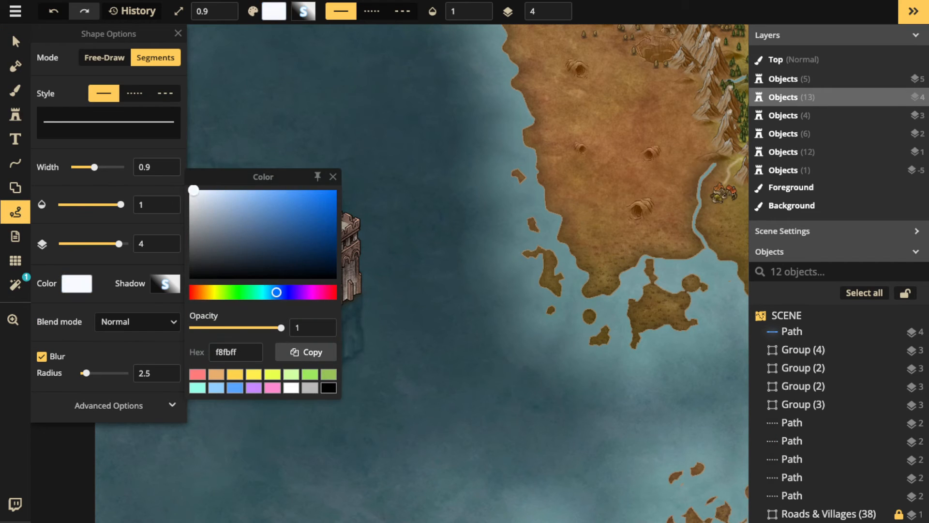
left_click(42, 356)
left_click(247, 379)
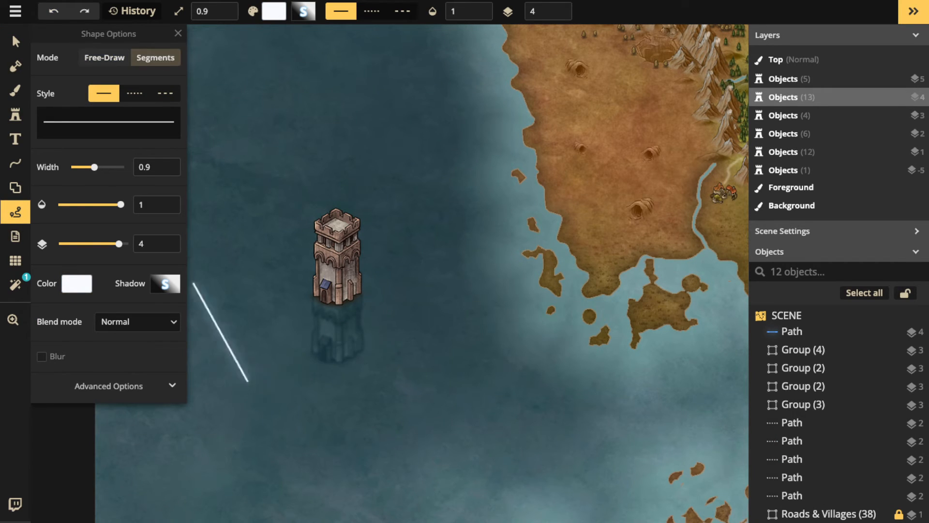
key("Escape")
left_click(104, 57)
left_click_drag(279, 220, 282, 361)
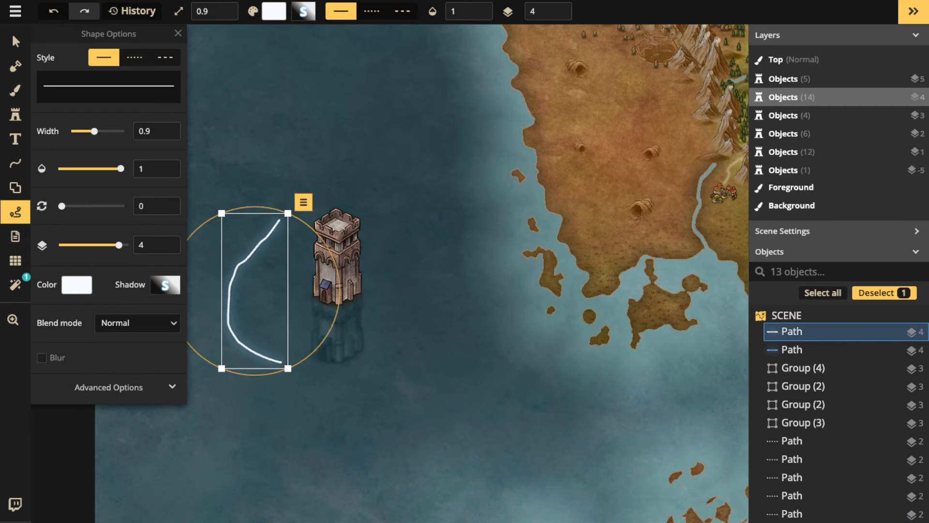
left_click(42, 357)
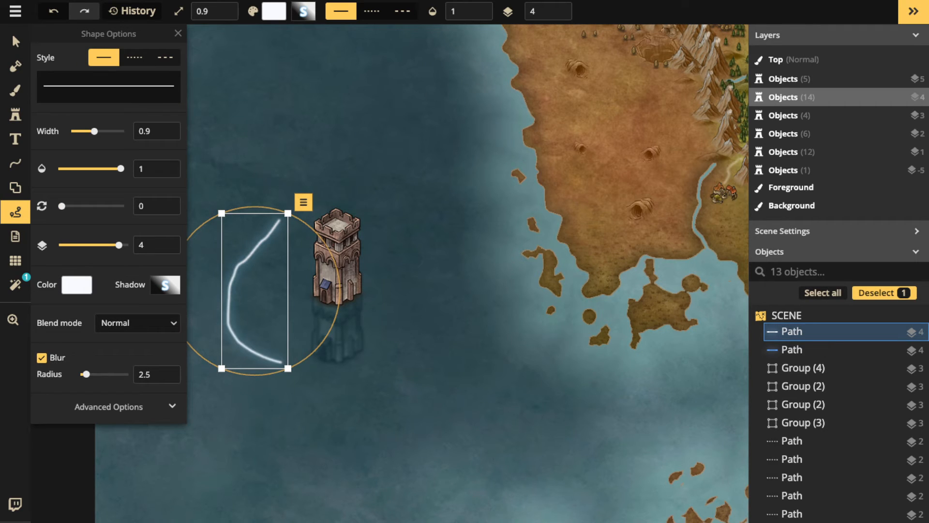
left_click_drag(120, 169, 100, 169)
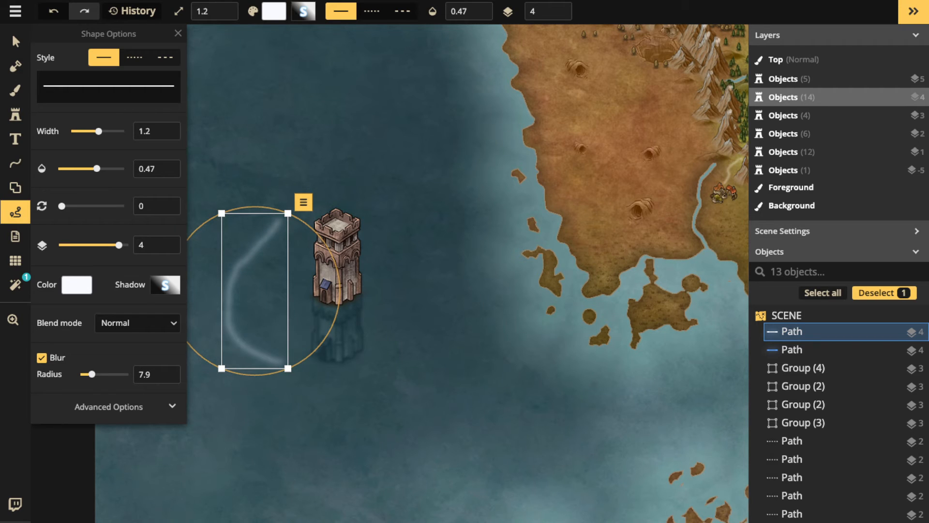
key("Delete")
Search the stamp catalog for whirl and place the whirlpool stamp at size 211 around the ocean tower's base
left_click(15, 115)
left_click(137, 85)
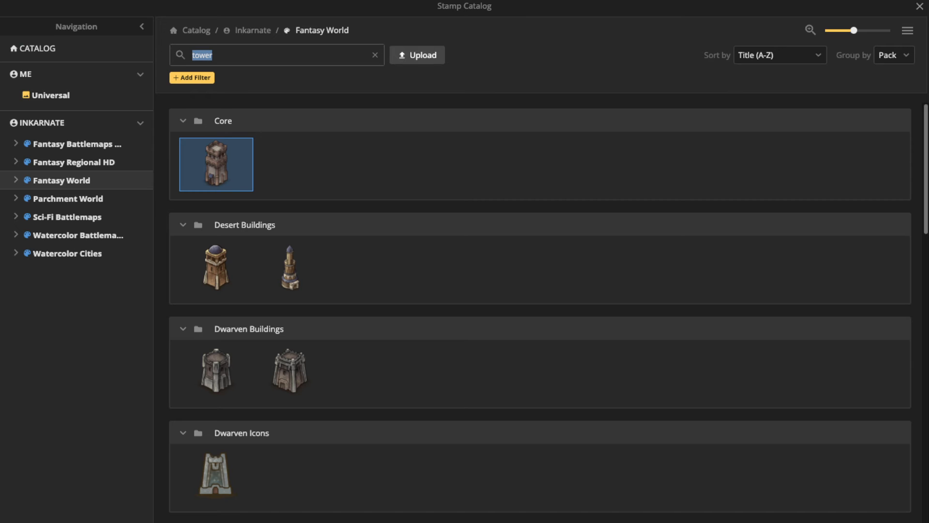
type("whirl")
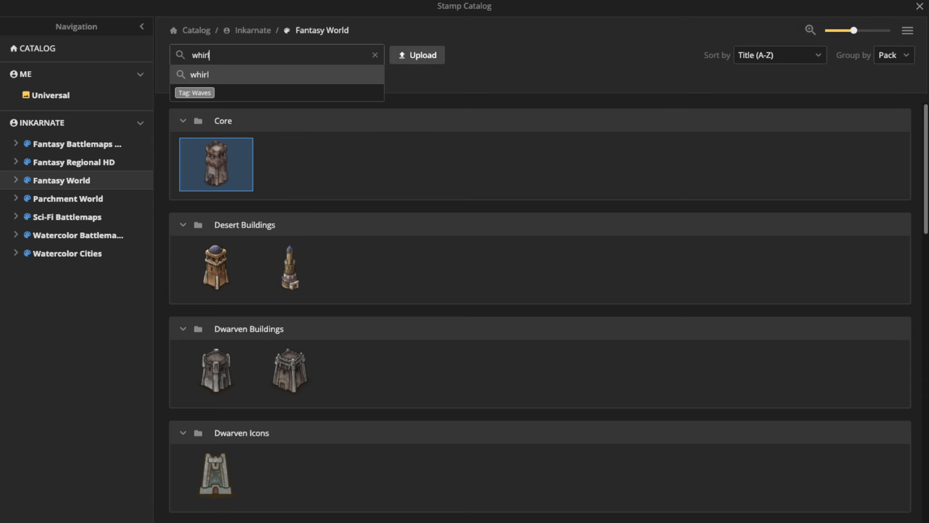
key("Return")
left_click(290, 162)
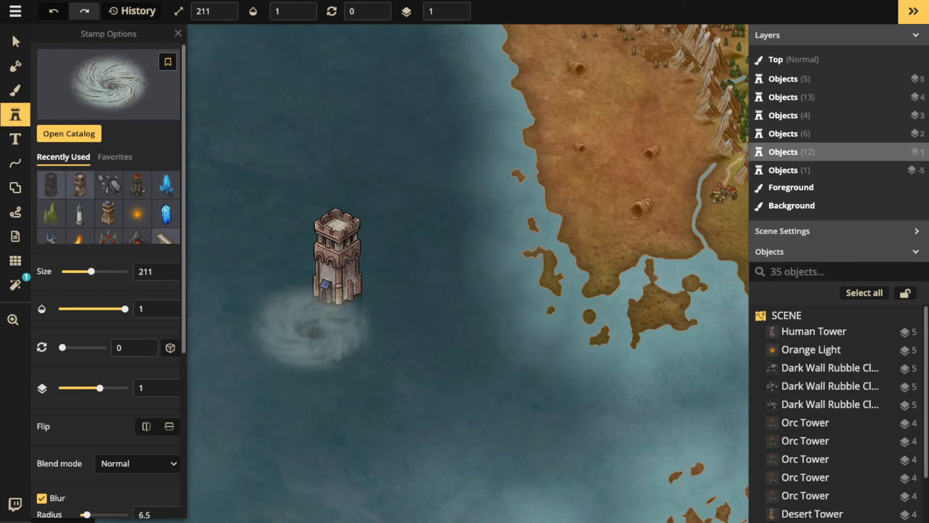
left_click(324, 300)
Raise the whirlpool to layer 2 and set its blend mode to Luminosity
left_click(15, 41)
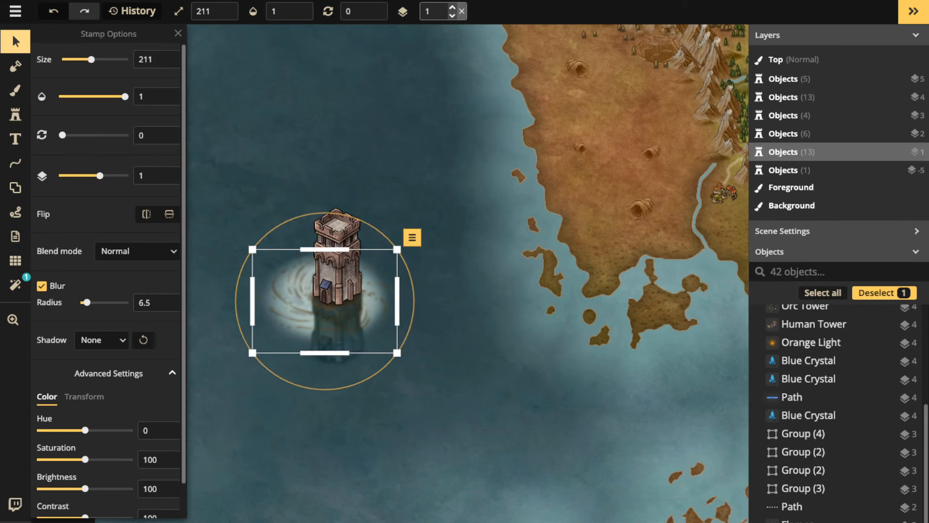
left_click(460, 8)
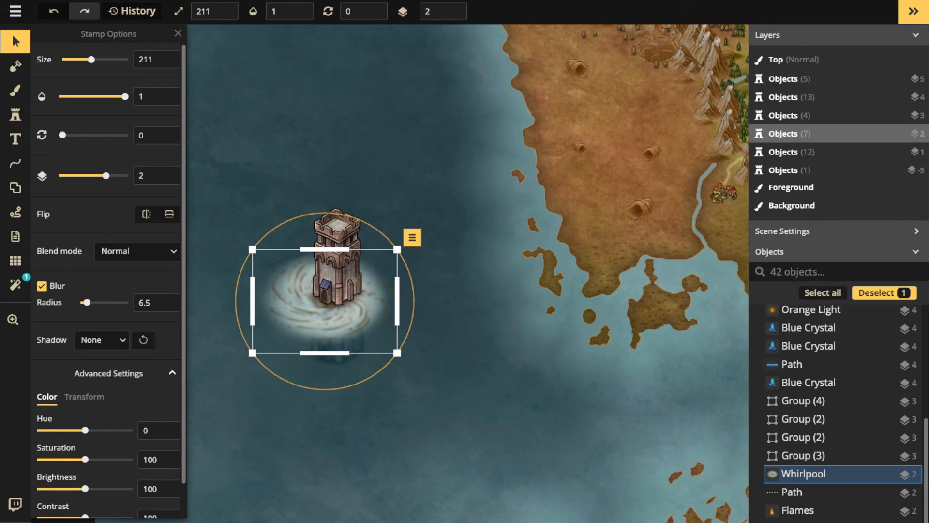
left_click(137, 251)
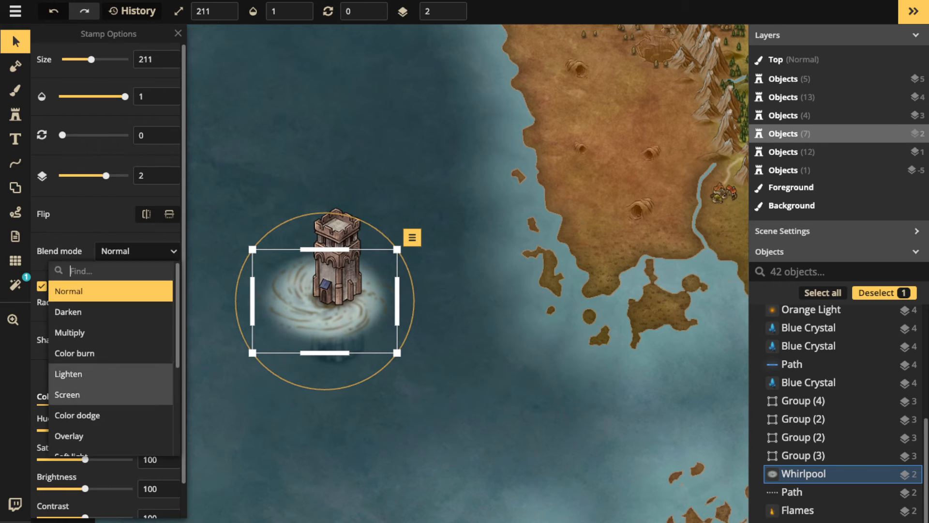
scroll(104, 378, "down", 3)
left_click(100, 439)
left_click(137, 250)
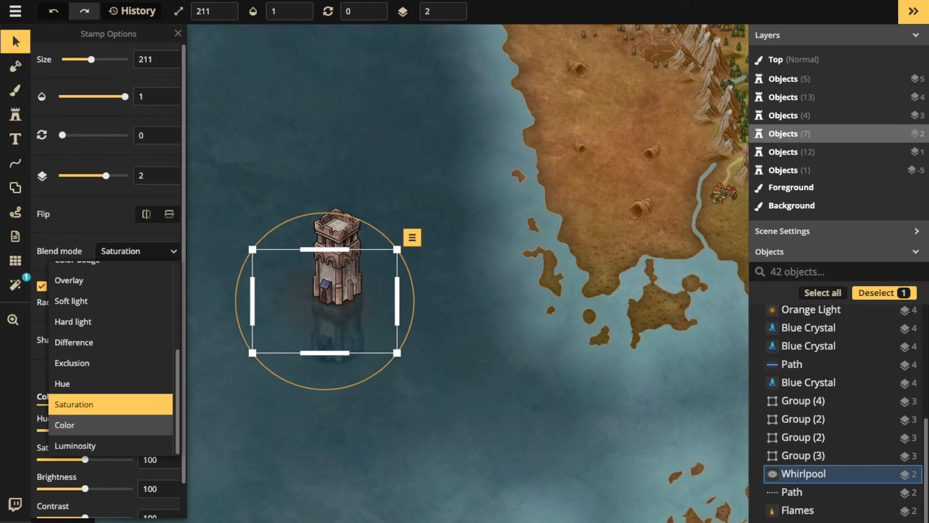
left_click(73, 445)
Center the whirlpool around the tower's base and lower its brightness to 64
left_click_drag(358, 315, 368, 310)
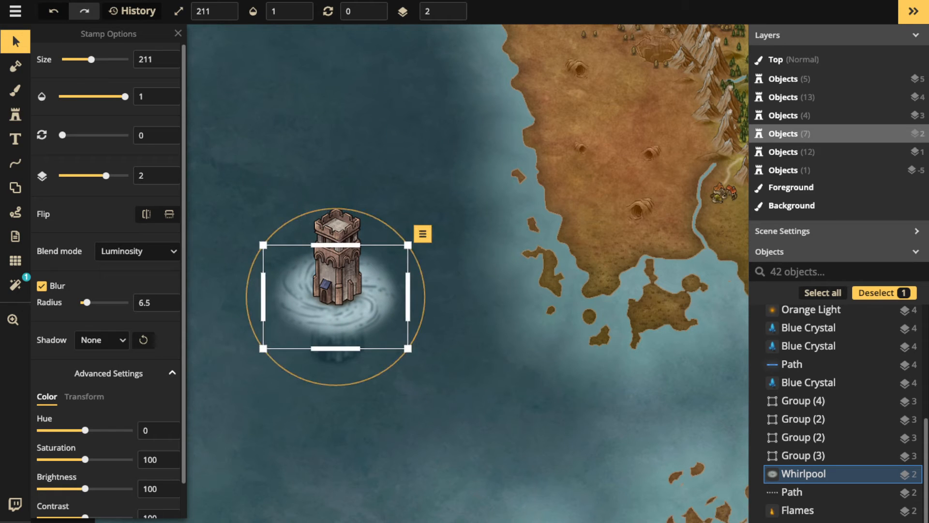
left_click_drag(84, 488, 75, 488)
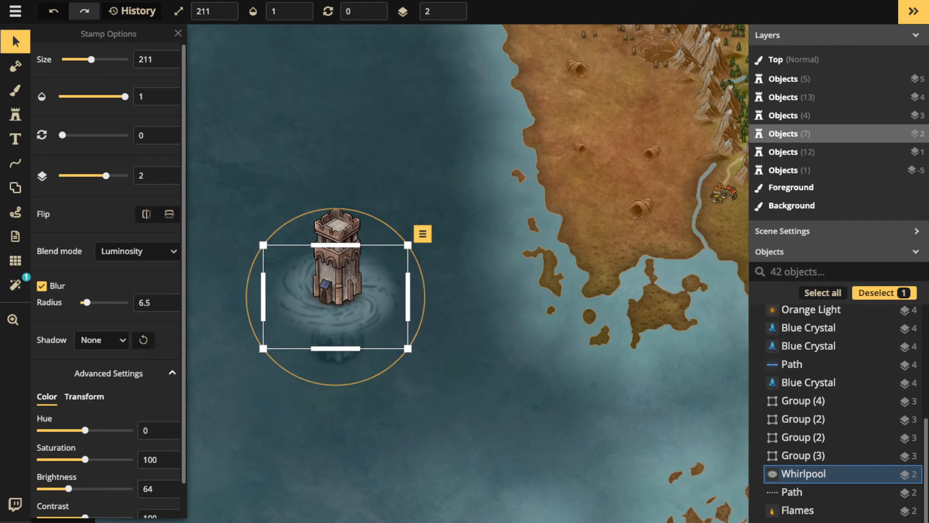
left_click(15, 41)
scroll(201, 187, "down", 1)
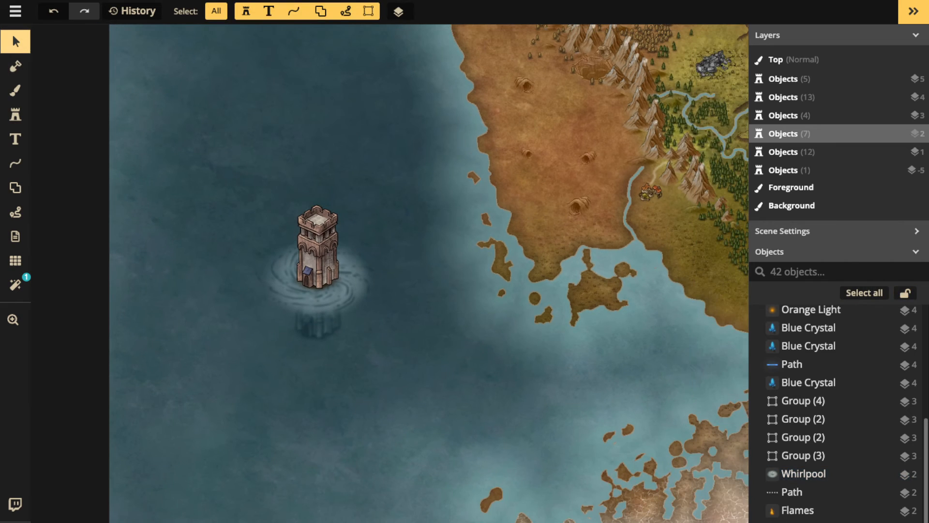
Group the ocean tower, its submerged part and the whirlpool into one object
left_click_drag(232, 178, 348, 344)
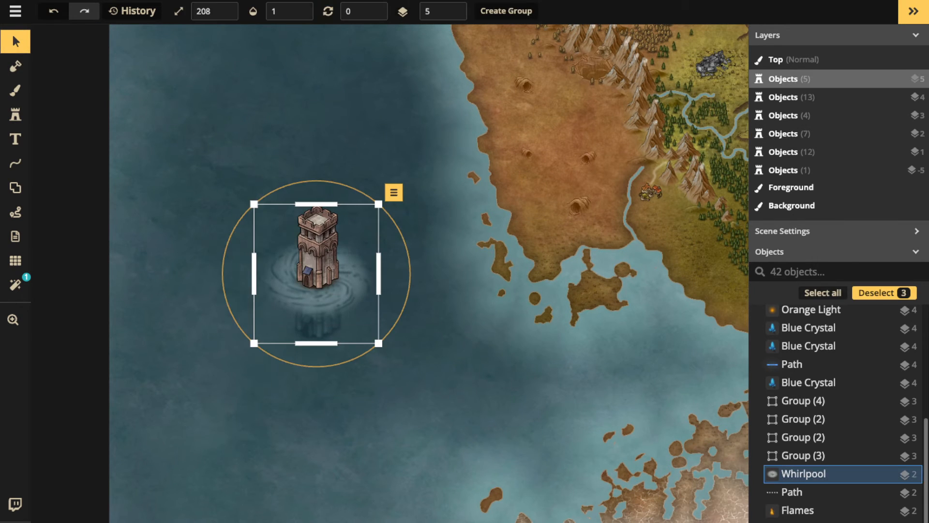
left_click(507, 10)
left_click(535, 329)
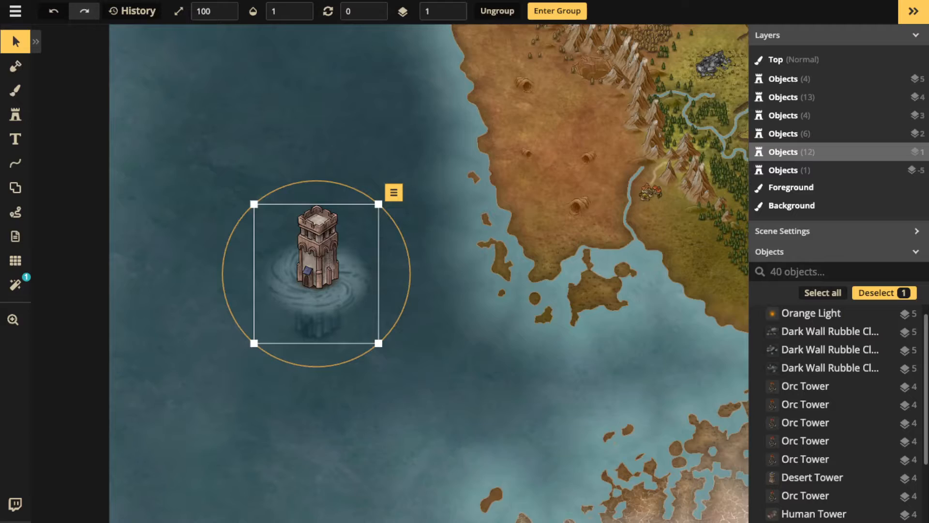
Scale the ocean tower group down to size 40 and move it into the sea off the northeastern continent's east coast
scroll(326, 257, "down", 3)
left_click_drag(364, 218, 346, 238)
scroll(328, 283, "down", 1)
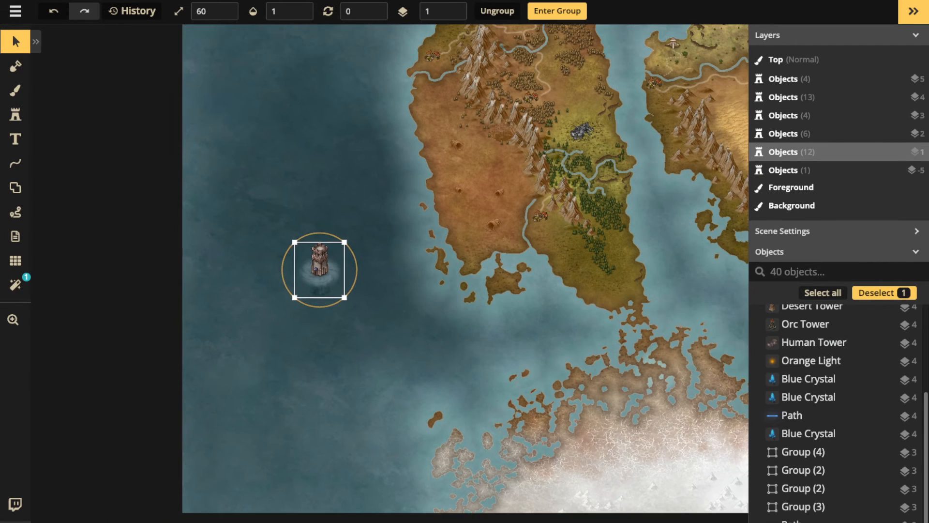
scroll(327, 283, "down", 2)
left_click_drag(319, 270, 468, 343)
left_click_drag(469, 343, 356, 300)
left_click_drag(356, 301, 584, 291)
mouse_move(584, 291)
left_mouse_down()
mouse_move(339, 286)
mouse_move(576, 300)
mouse_move(582, 284)
left_mouse_up()
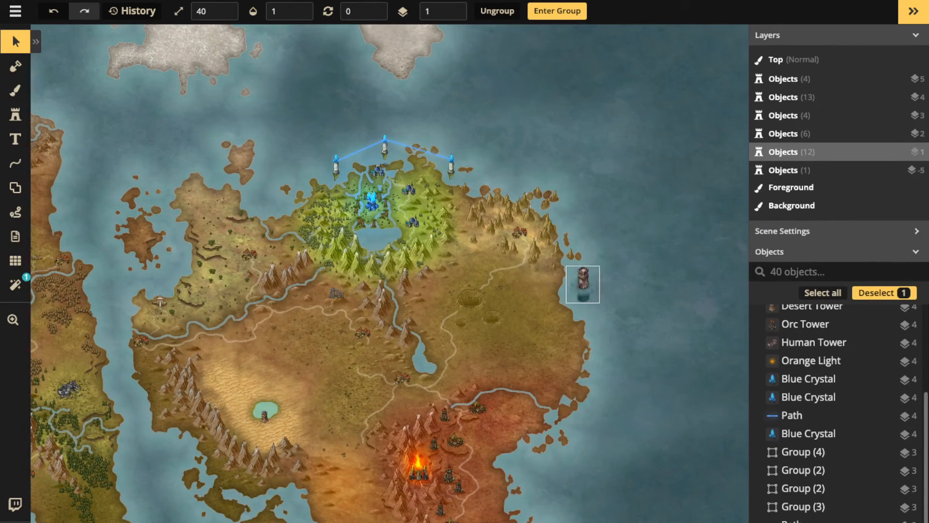
Inside the tower group, raise the submerged tower's brightness to 98 and shift it slightly downward
scroll(587, 294, "up", 8)
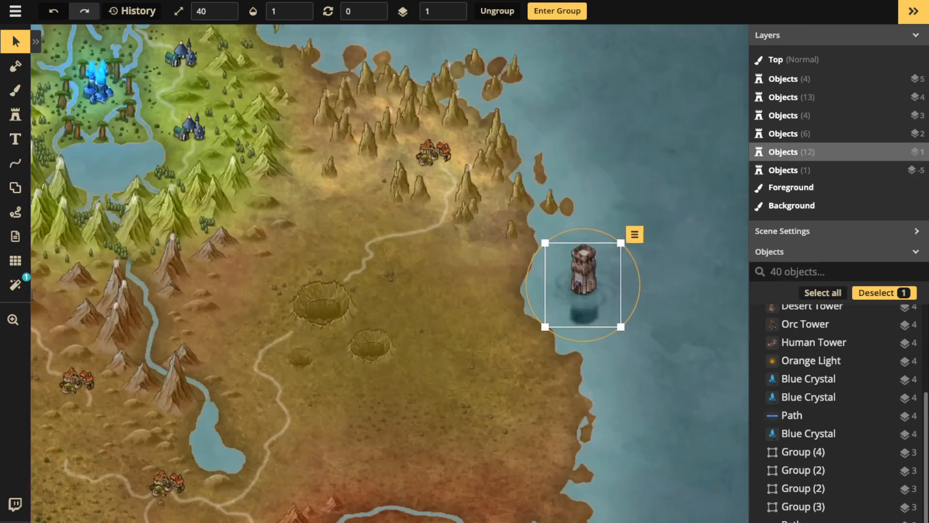
double_click(584, 313)
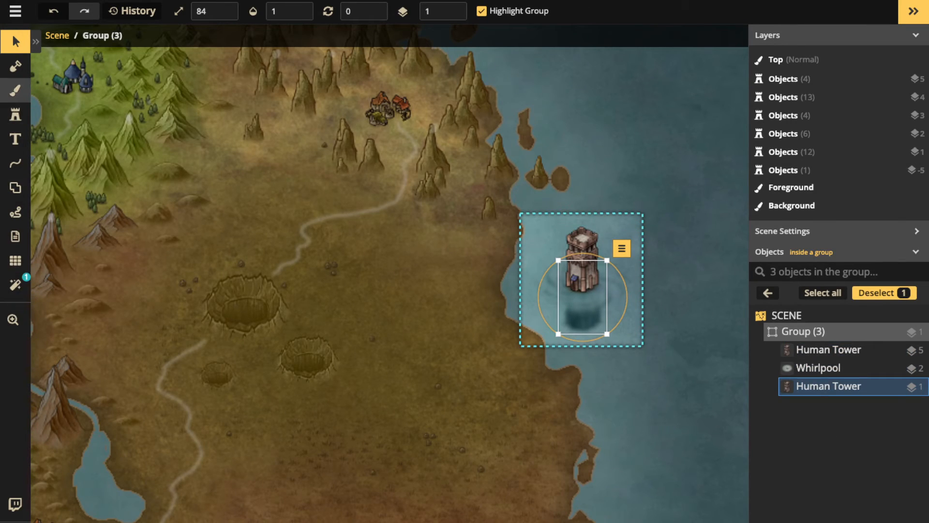
left_click(35, 41)
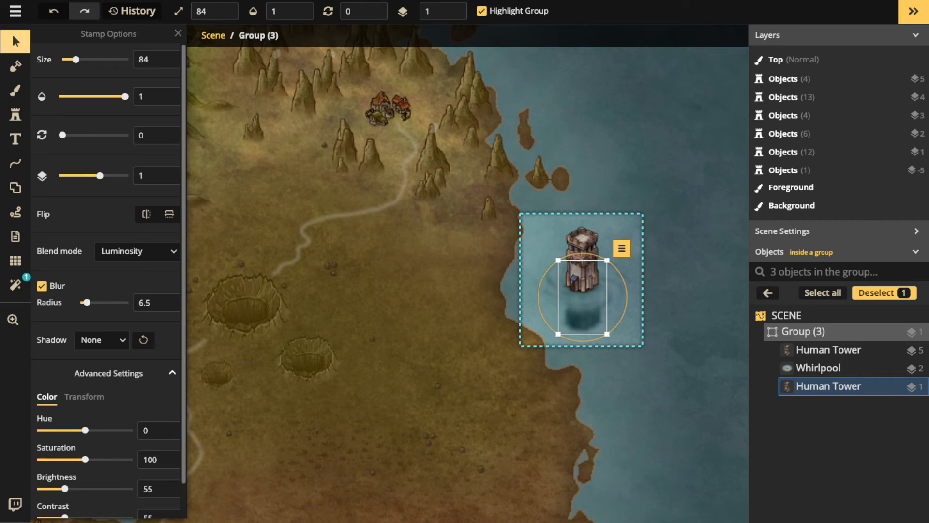
left_click_drag(65, 488, 83, 489)
scroll(688, 382, "down", 2)
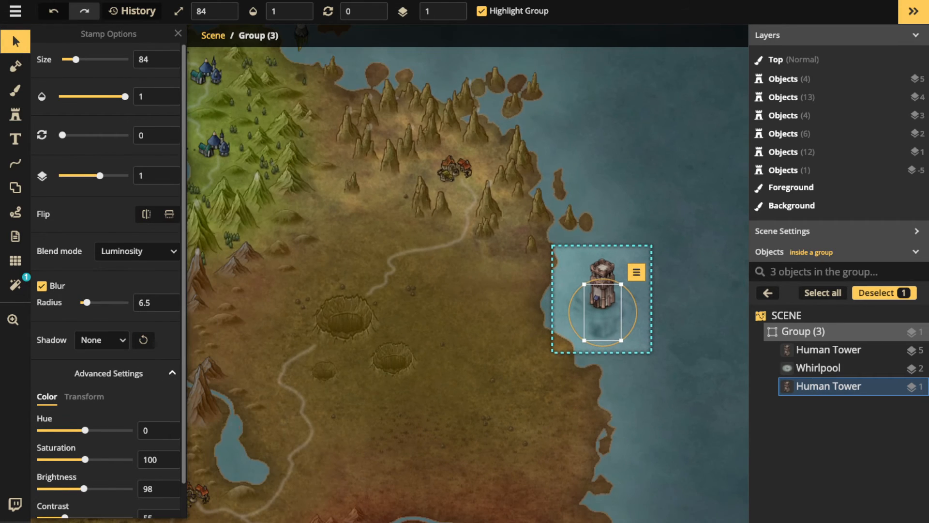
left_click_drag(602, 323, 602, 329)
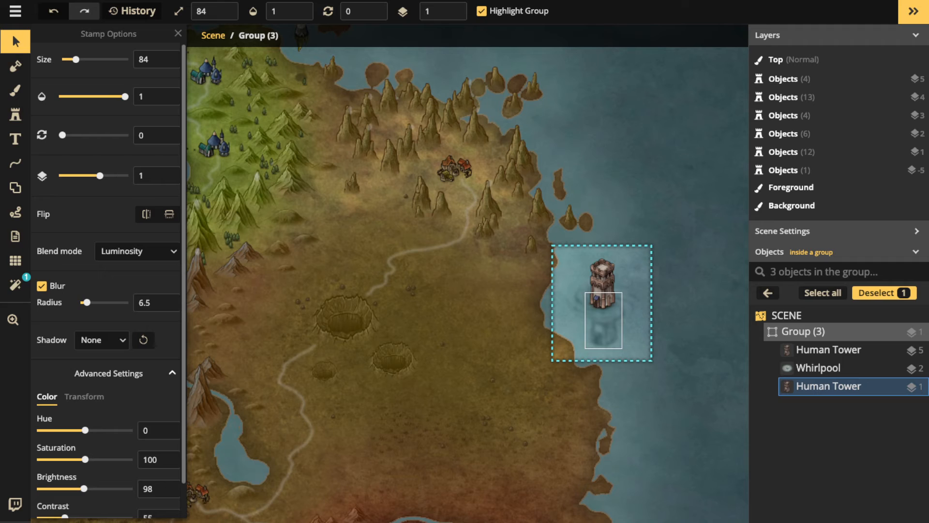
Turn off the blur on the whirlpool inside the tower group
left_click(818, 367)
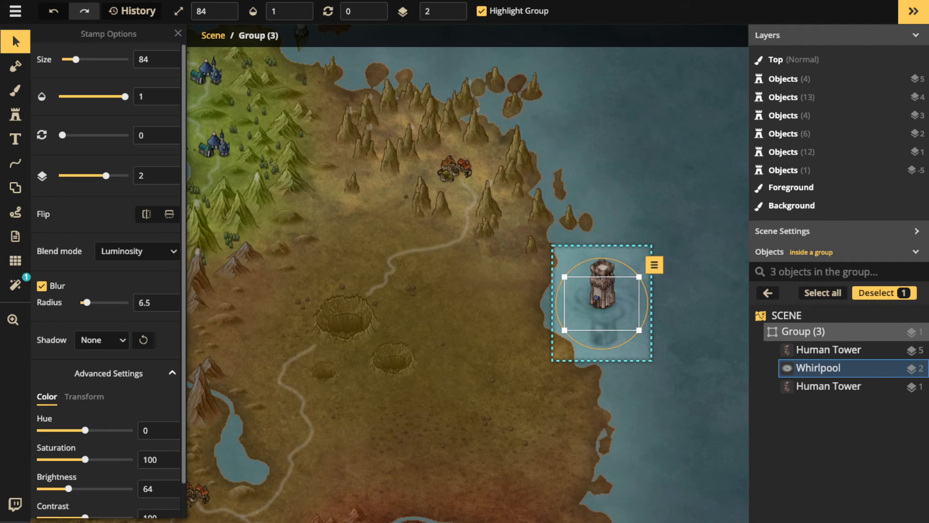
left_click(42, 285)
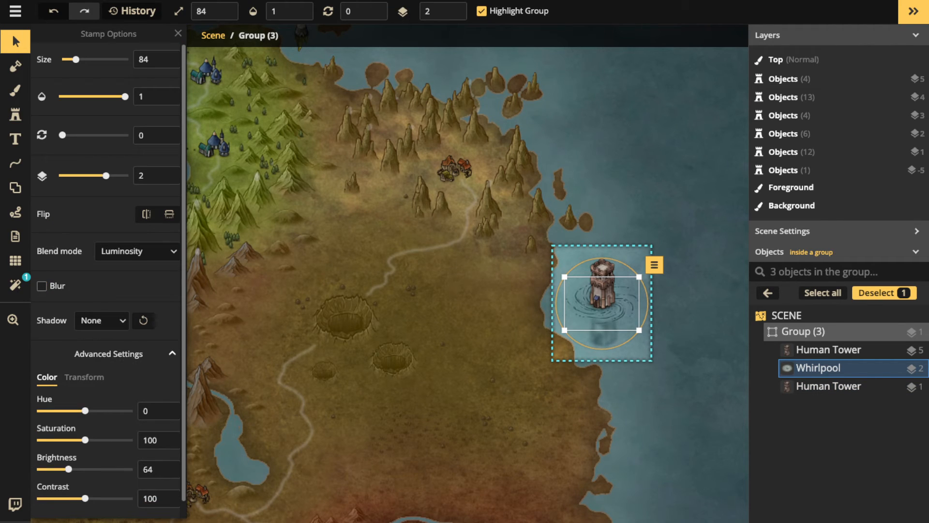
scroll(601, 306, "down", 1)
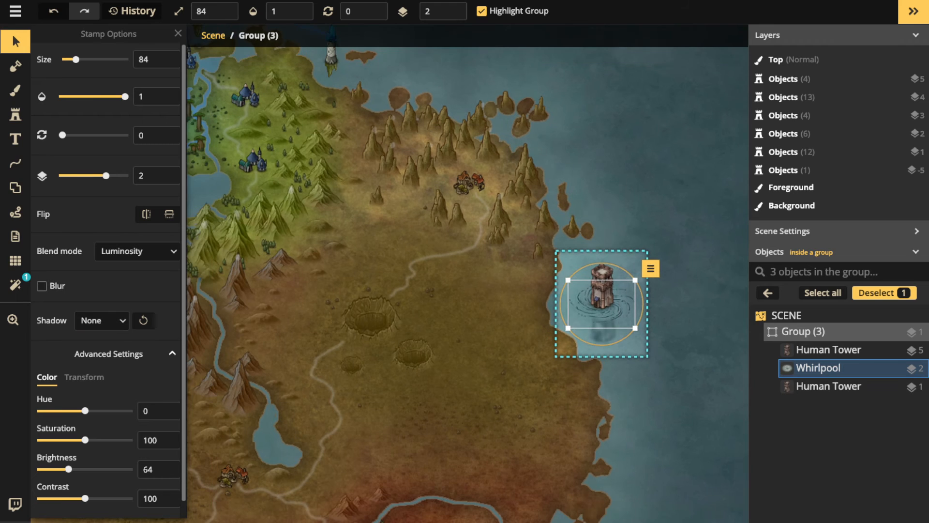
left_click(42, 286)
left_click(42, 285)
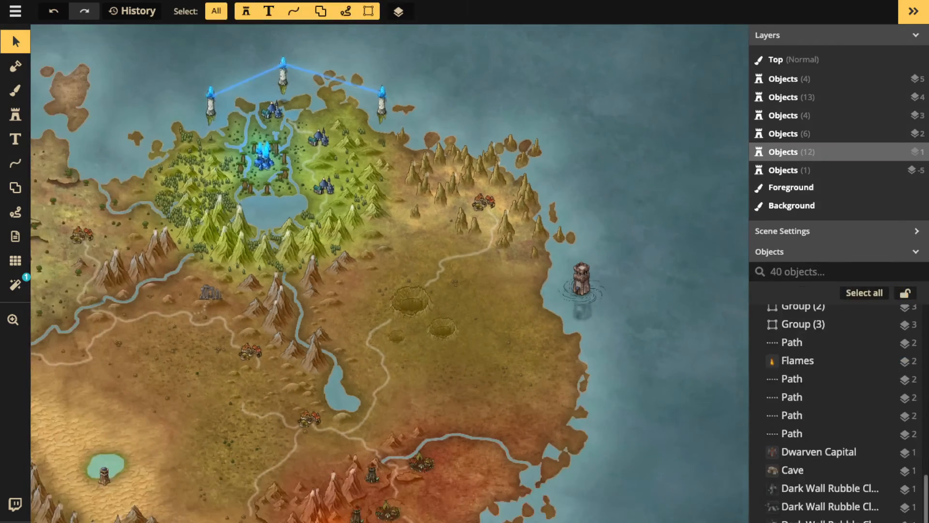
Shrink the ocean tower group slightly below size 40 and save the map
scroll(519, 243, "down", 2)
left_click(571, 286)
scroll(571, 286, "up", 3)
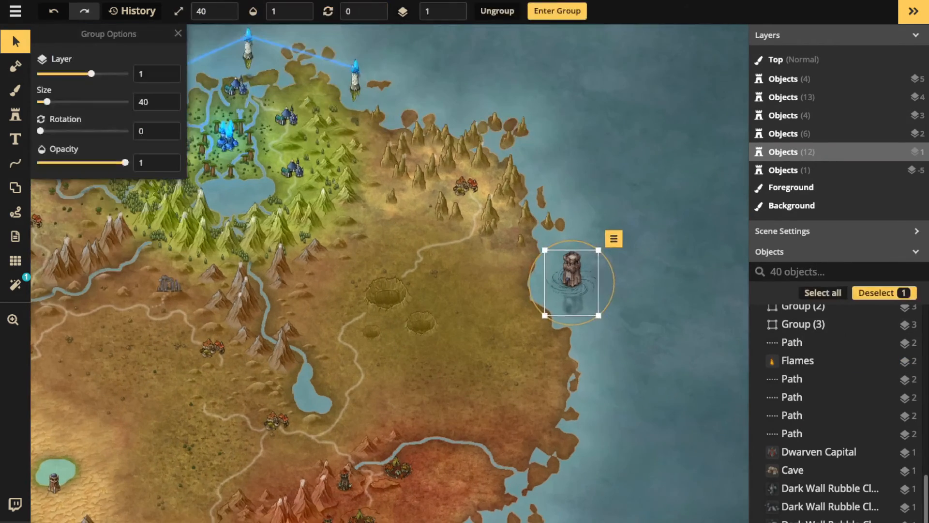
left_click_drag(598, 315, 591, 306)
left_click(484, 274)
scroll(484, 273, "down", 3)
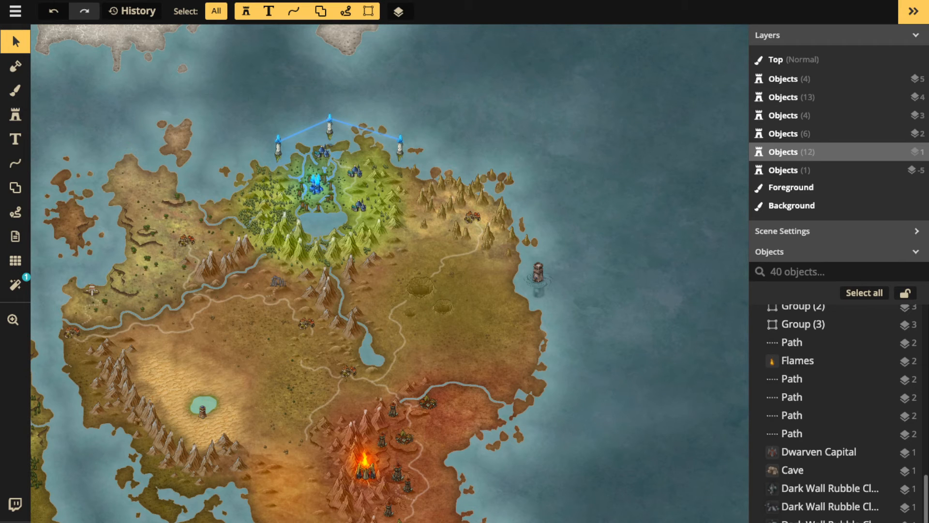
key("ctrl+s")
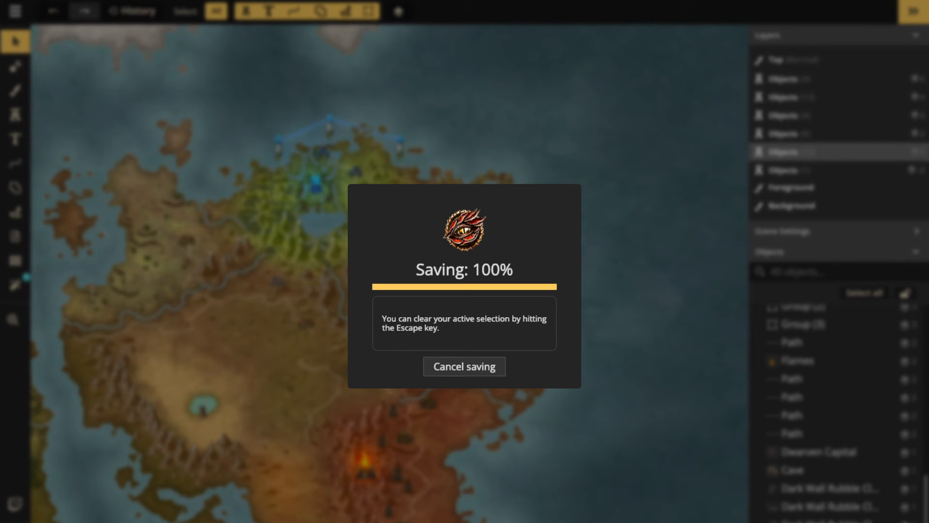
scroll(146, 213, "down", 1)
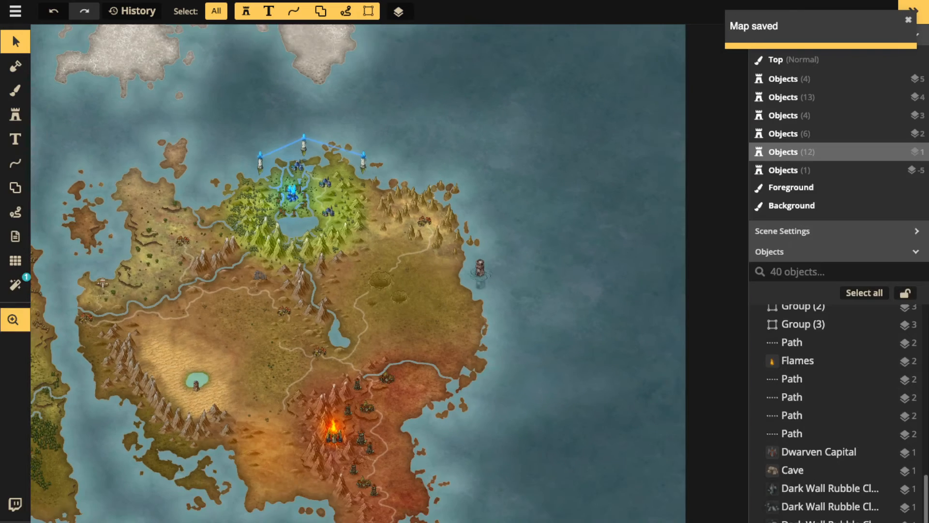
Clear the stamp catalog search and choose the dark Human Castle stamp from the Isometric POI set
left_click_drag(145, 213, 232, 216)
left_click(15, 114)
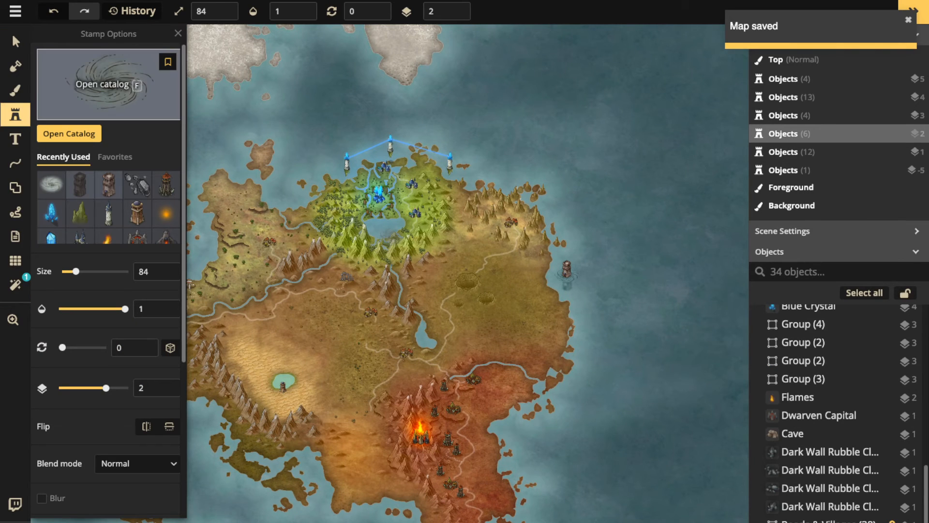
left_click(108, 84)
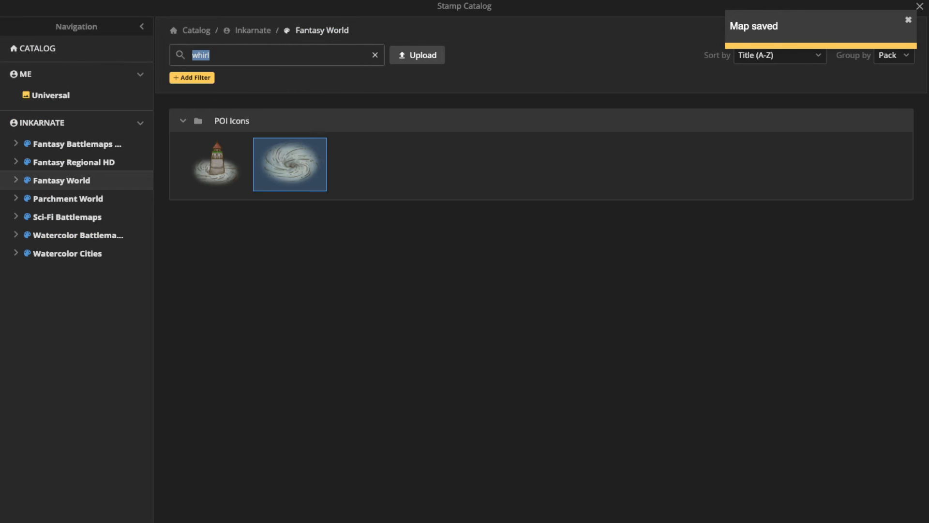
key("BackSpace")
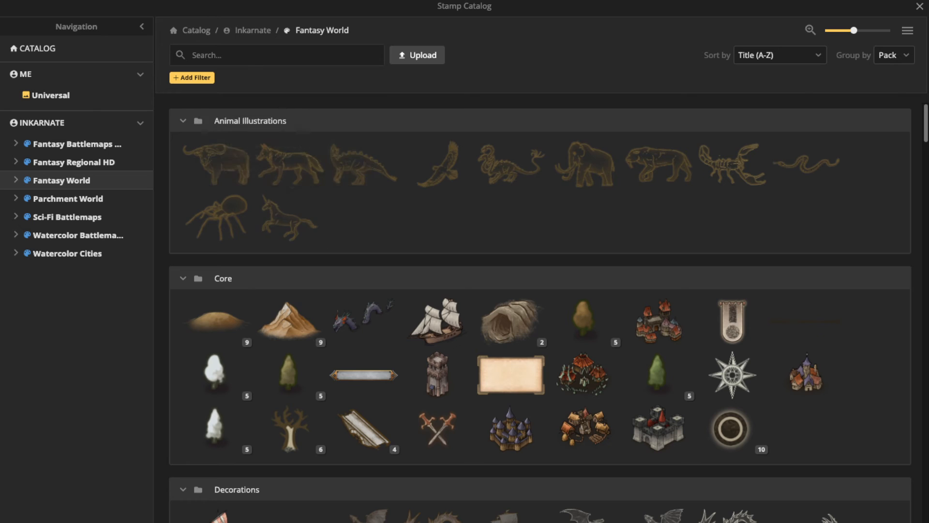
scroll(363, 290, "down", 5)
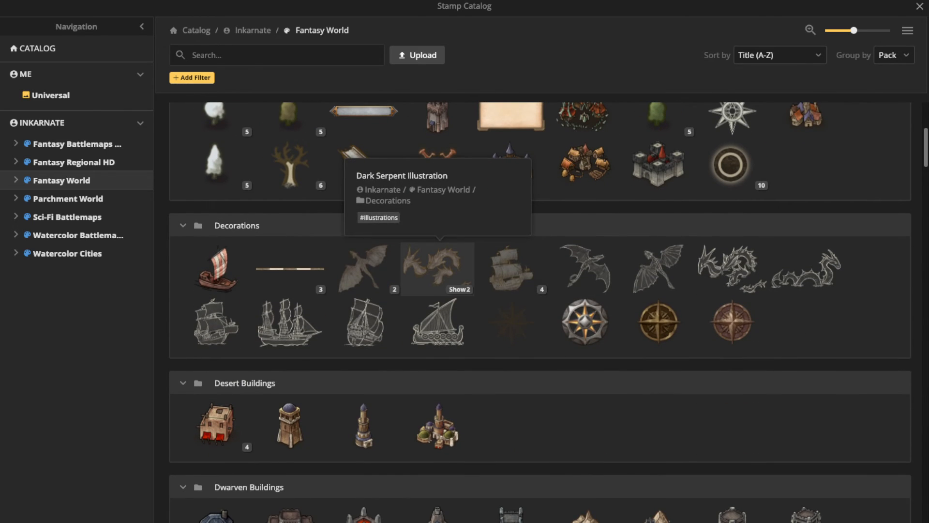
scroll(438, 269, "down", 10)
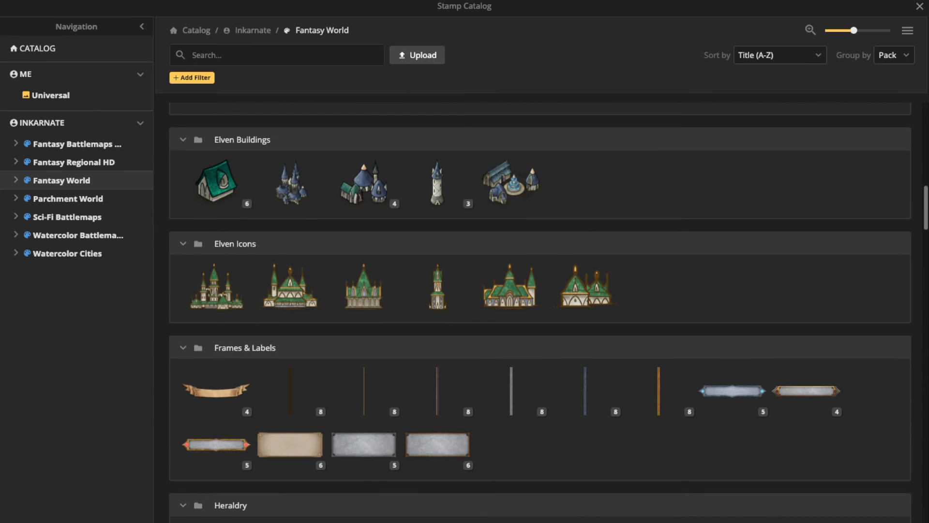
scroll(732, 283, "down", 11)
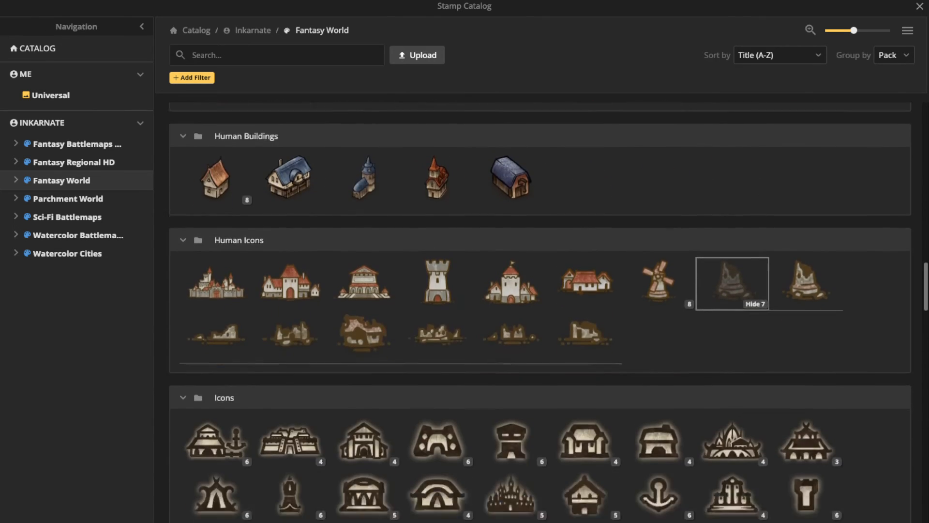
scroll(732, 283, "down", 10)
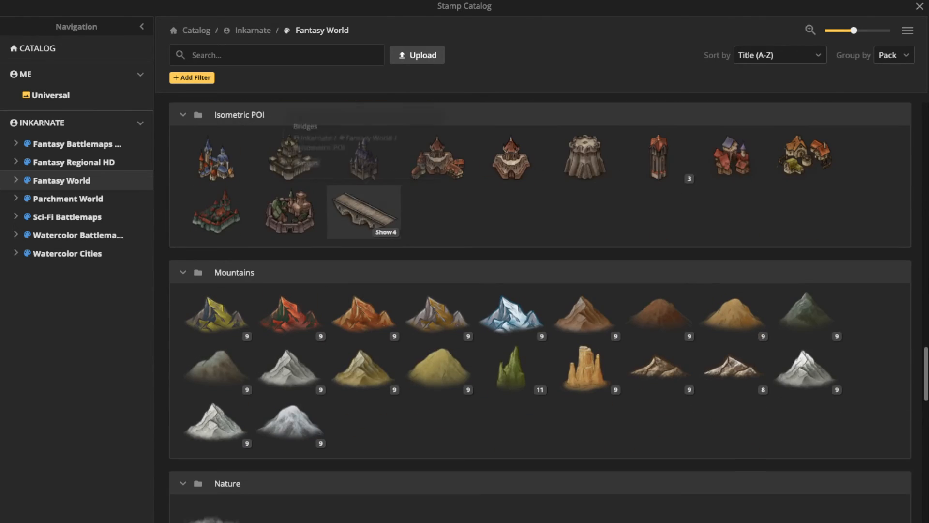
left_click(290, 157)
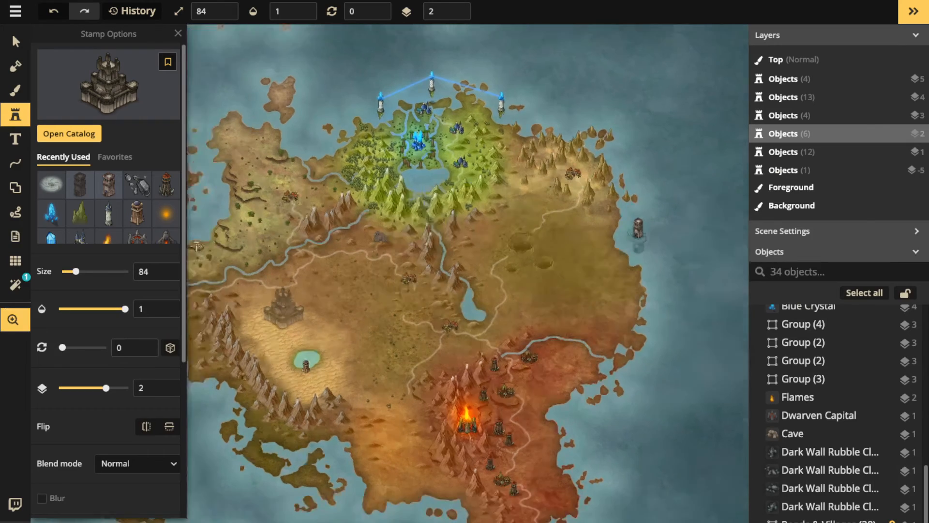
Place the castle stamp at size 24 beside the tall mountain peak in the southern snow region
left_click_drag(284, 309, 438, 237)
scroll(438, 237, "up", 2)
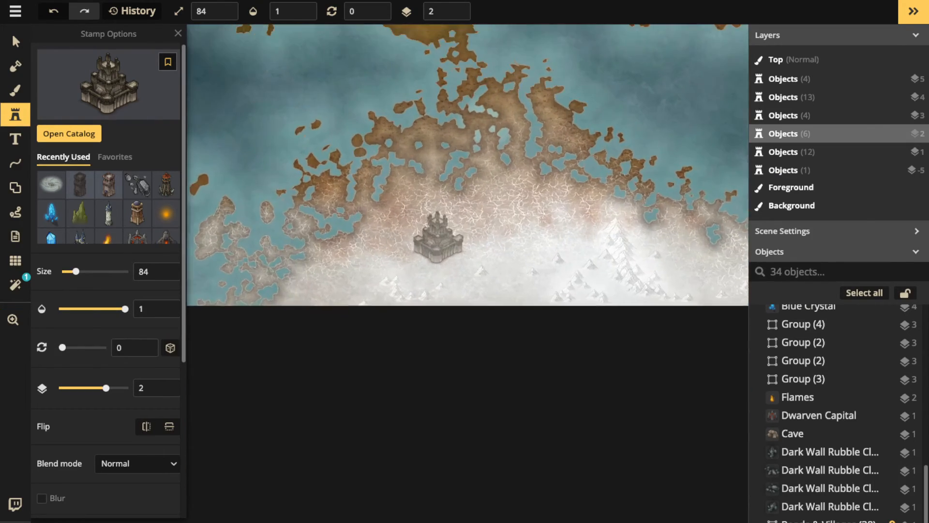
scroll(438, 237, "up", 3)
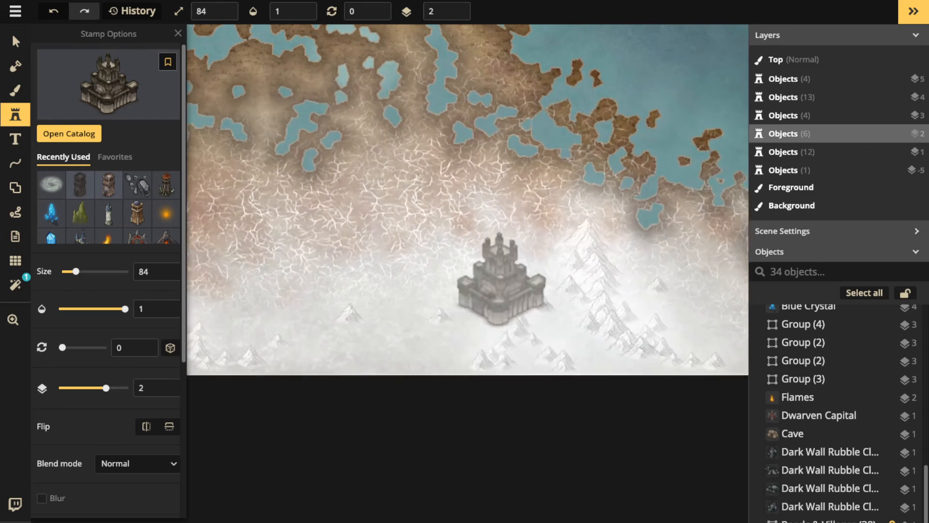
scroll(500, 280, "down", 10)
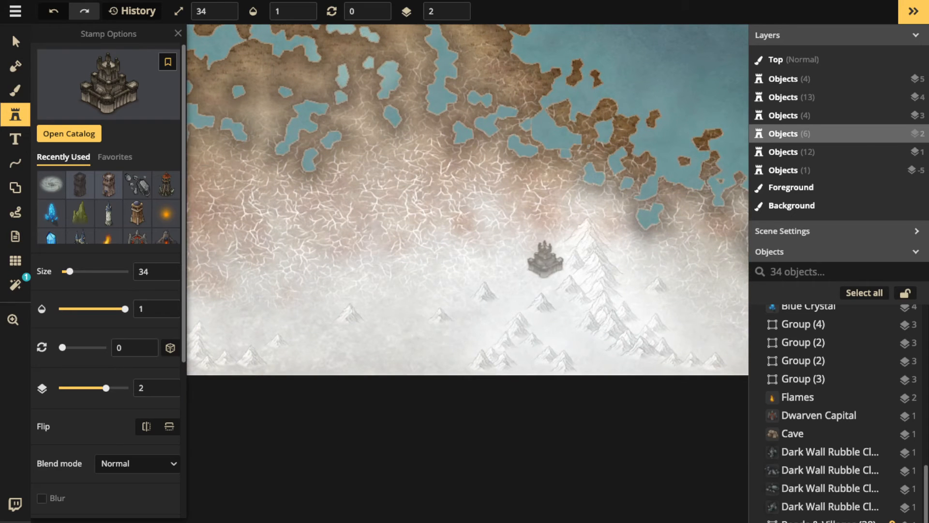
scroll(545, 260, "up", 3)
scroll(544, 261, "down", 2)
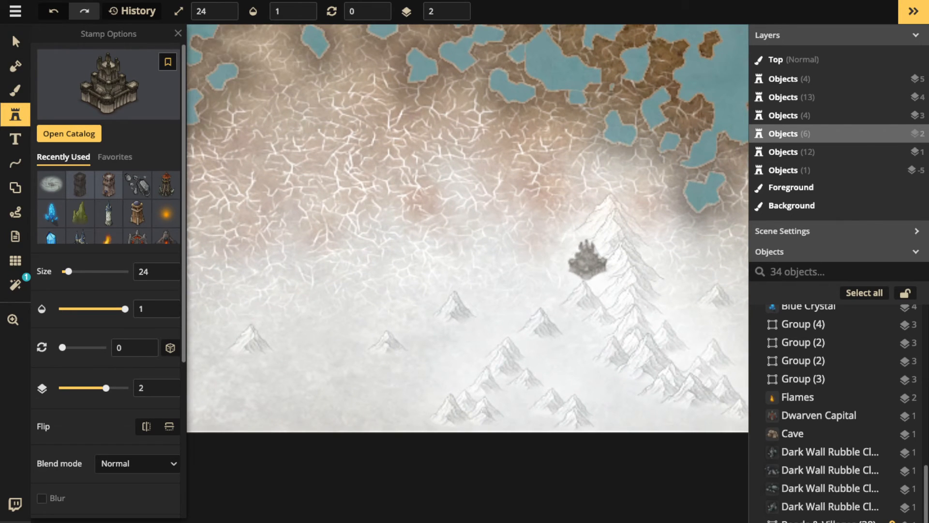
left_click(588, 256)
Set the snow castle's blend mode to Luminosity
left_click(15, 41)
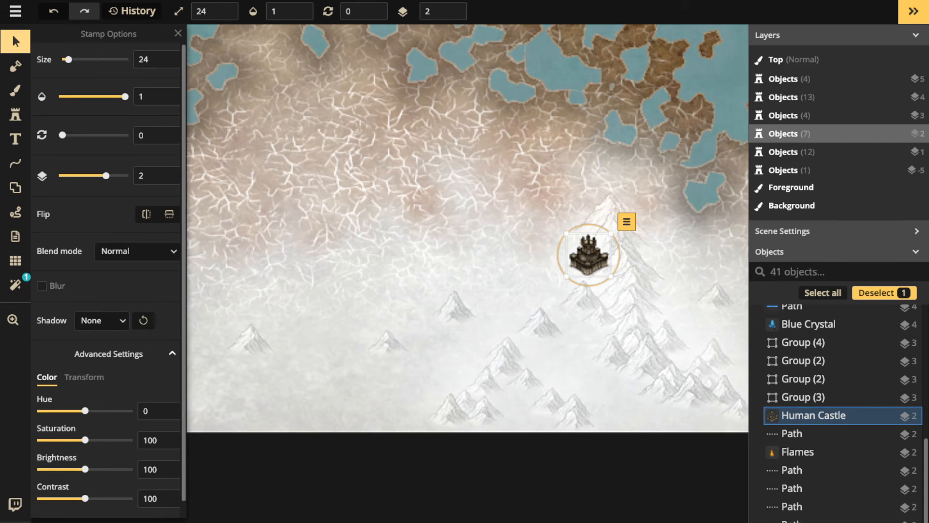
left_click(137, 251)
scroll(110, 339, "down", 4)
left_click(111, 445)
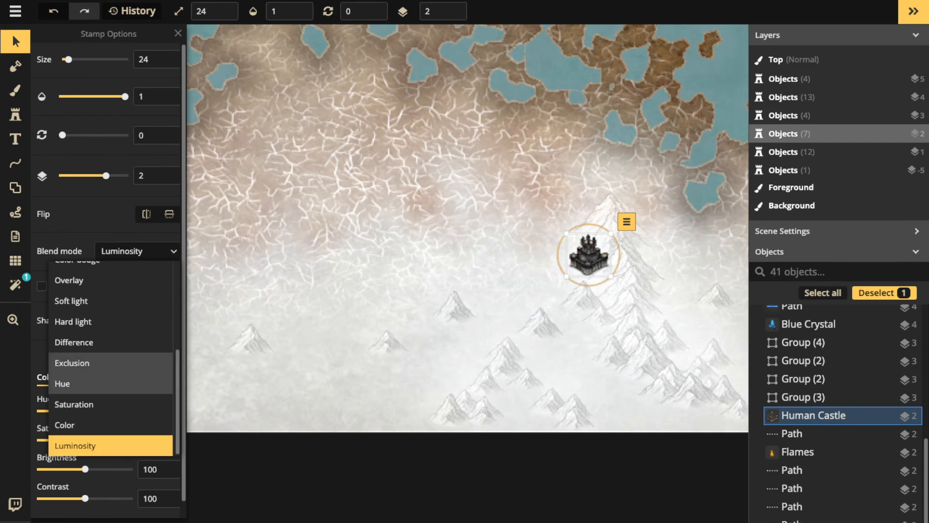
Set the castle's contrast to 63 and brightness to 181, and move it slightly up and left beside the peak
left_click_drag(85, 498, 101, 469)
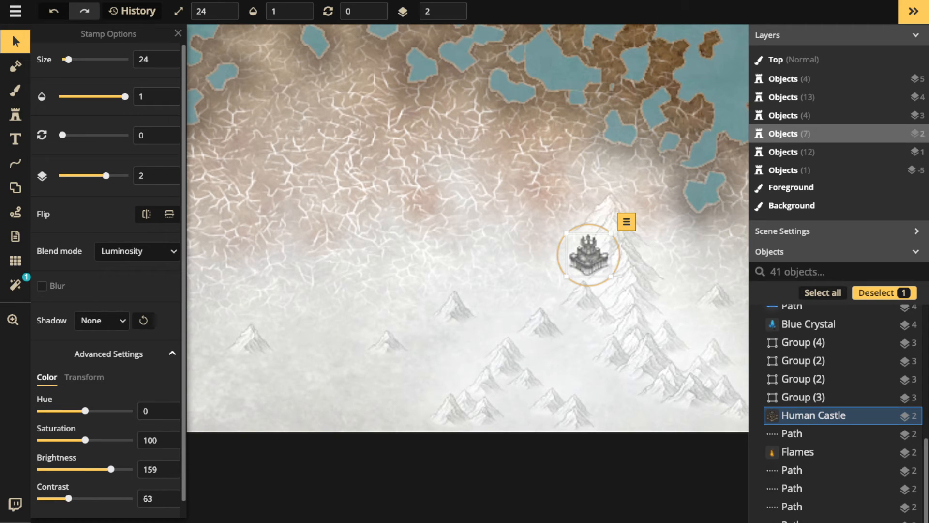
left_click_drag(589, 255, 592, 256)
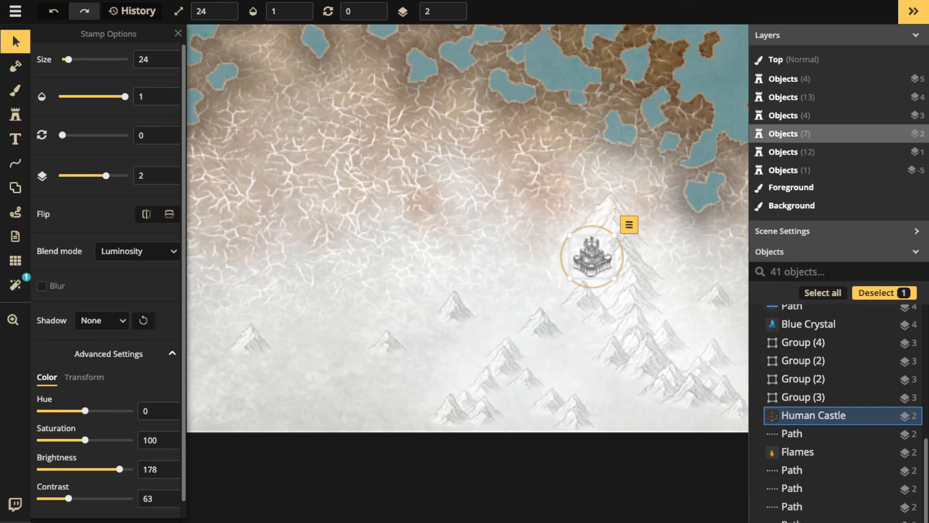
left_click_drag(592, 256, 578, 237)
key("Escape")
scroll(588, 270, "up", 2)
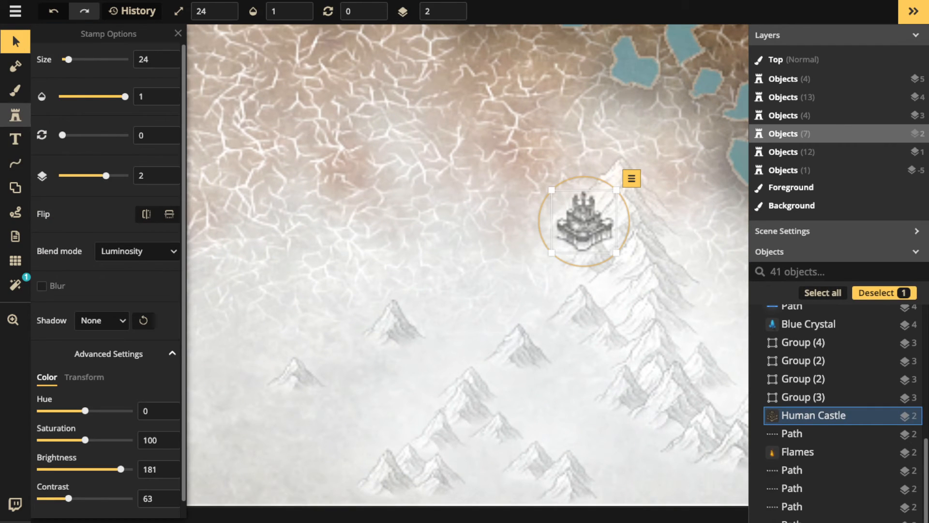
Place the vertical Bridge stamp at size 24 directly below the snow castle as its front causeway
left_click(15, 115)
scroll(137, 185, "down", 2)
left_click(80, 230)
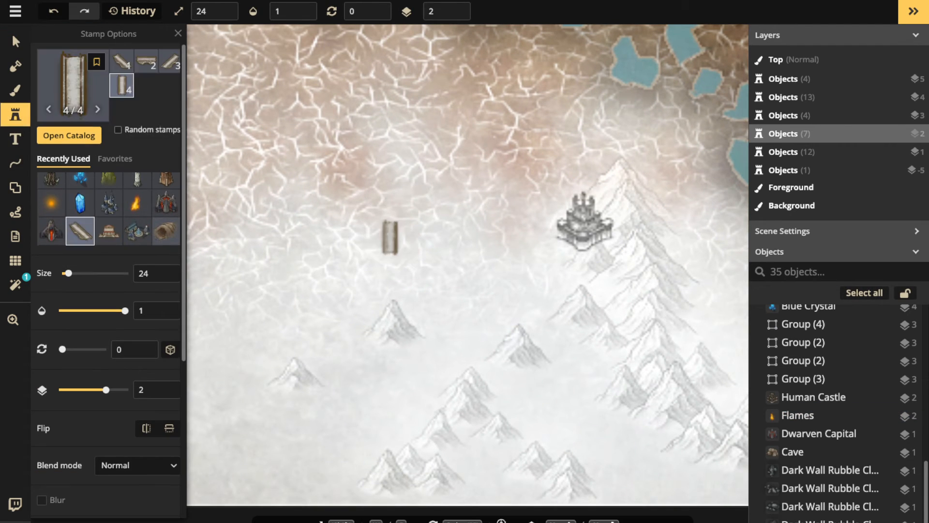
scroll(621, 261, "up", 1)
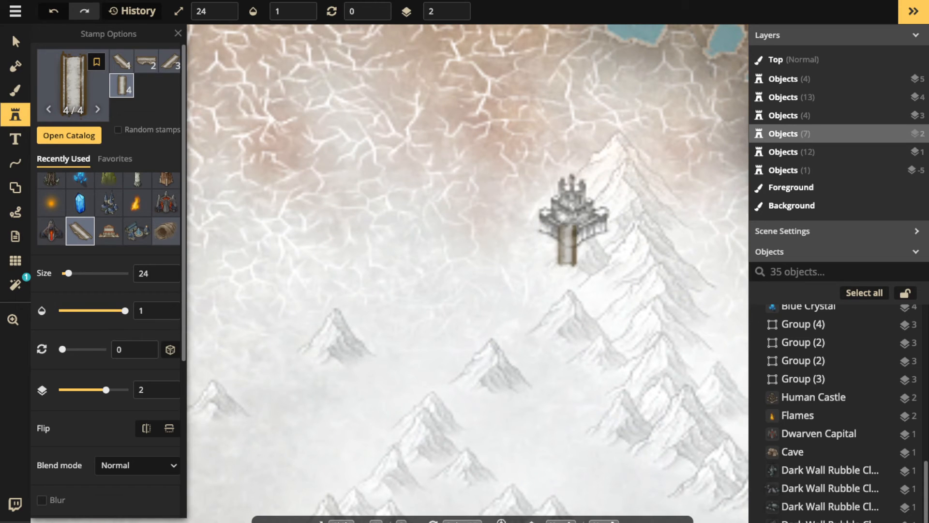
left_click(571, 245)
Set the bridge's saturation to 0, brightness to 128 and size to 22, leaving it deselected
left_click(16, 41)
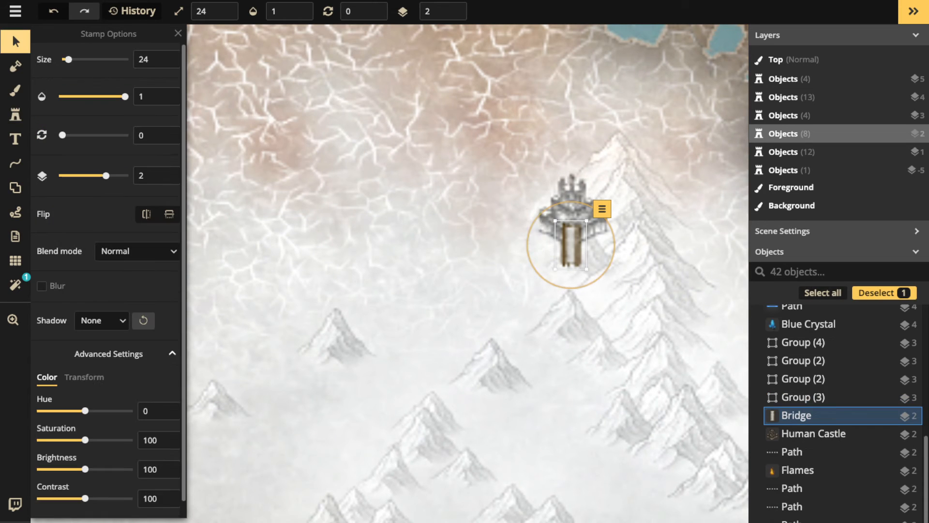
left_click_drag(85, 439, 39, 439)
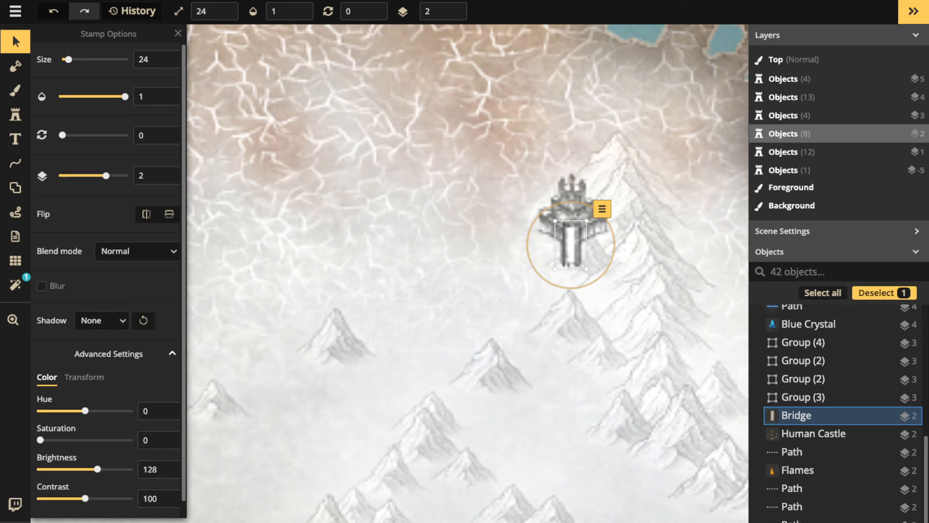
key("bracketleft")
key("bracketleft")
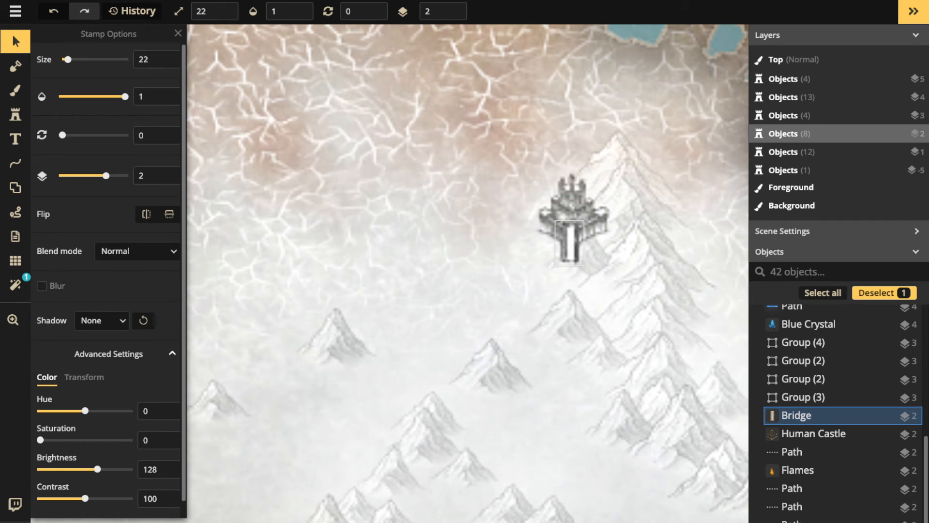
left_click(12, 33)
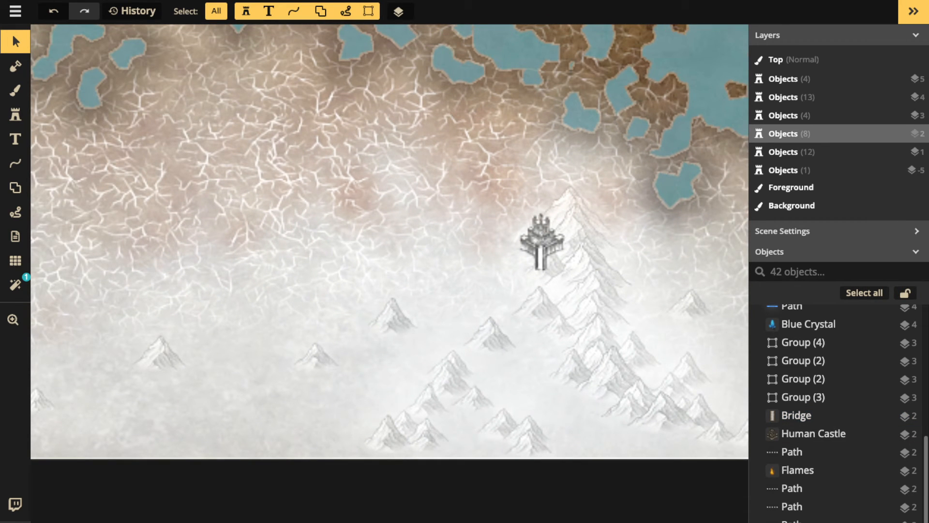
Review the map from the snow castle across the desert, western coast and green mountains to the eastern crater plains
scroll(453, 227, "down", 3)
key("space")
left_click_drag(453, 227, 464, 397)
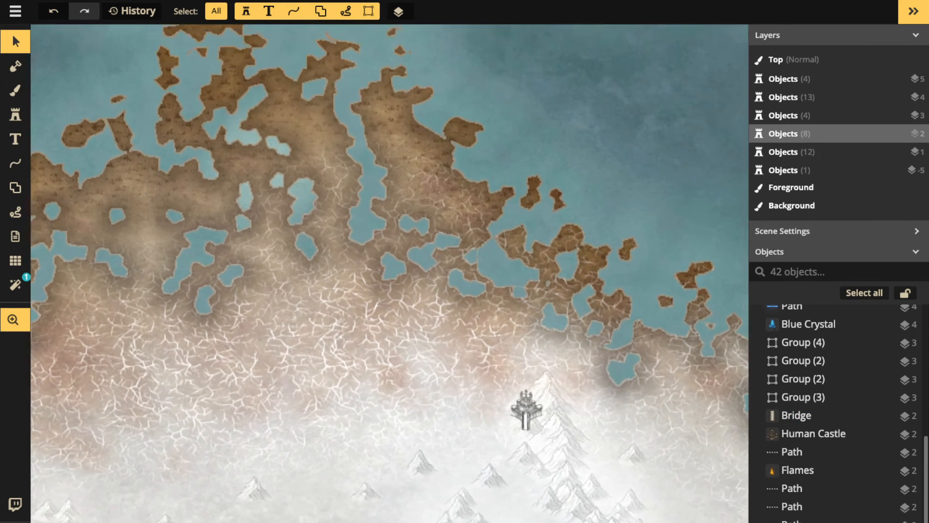
left_click_drag(453, 102, 387, 503)
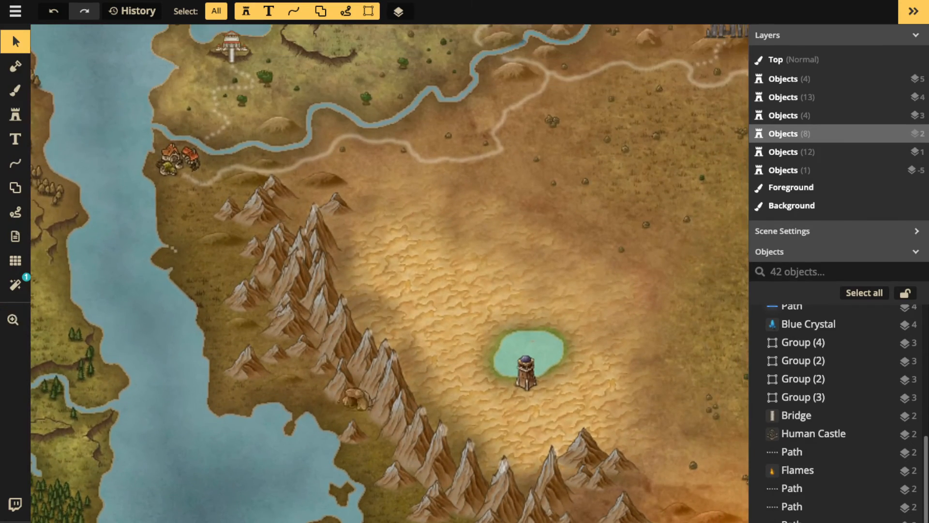
left_click_drag(234, 97, 187, 282)
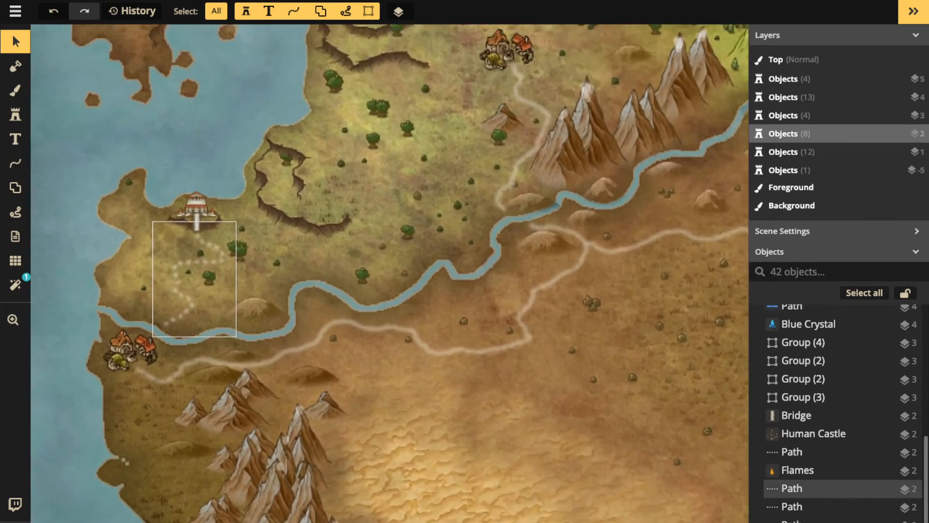
scroll(182, 224, "up", 3)
scroll(203, 266, "down", 4)
left_click_drag(203, 232, 174, 231)
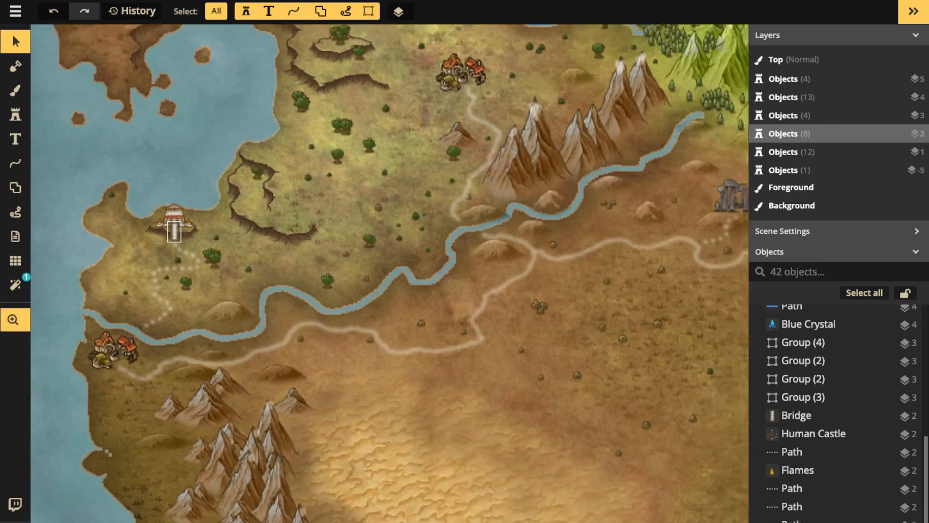
left_click_drag(484, 193, 182, 251)
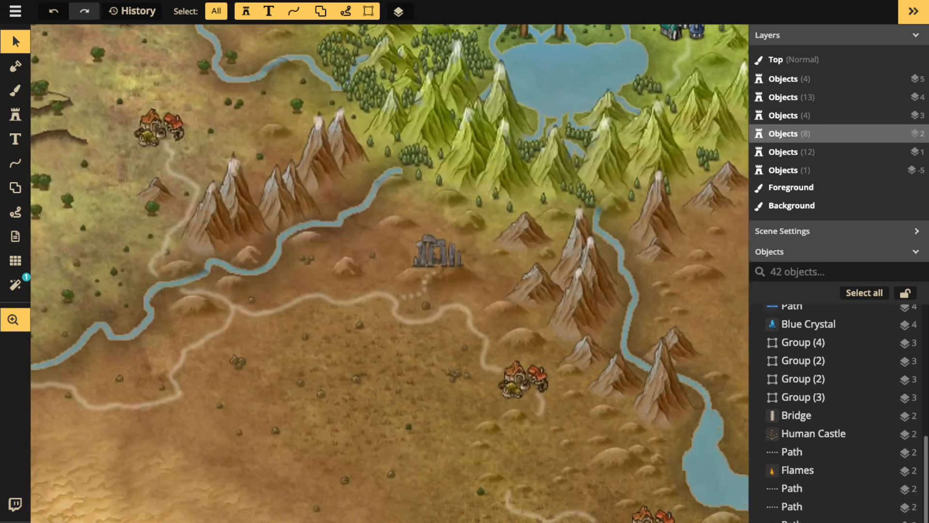
left_click_drag(532, 290, 166, 392)
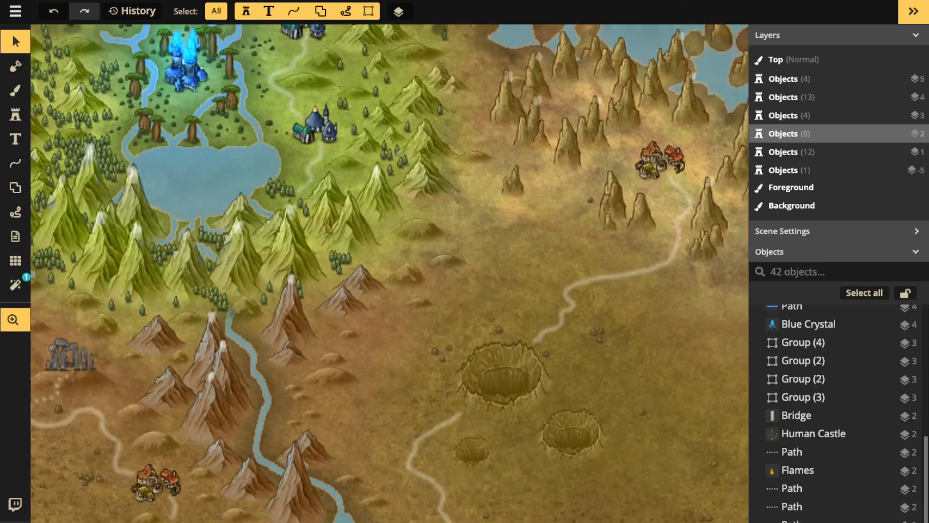
left_click_drag(390, 273, 278, 271)
scroll(322, 329, "down", 4)
left_click_drag(322, 329, 375, 245)
scroll(283, 285, "down", 2)
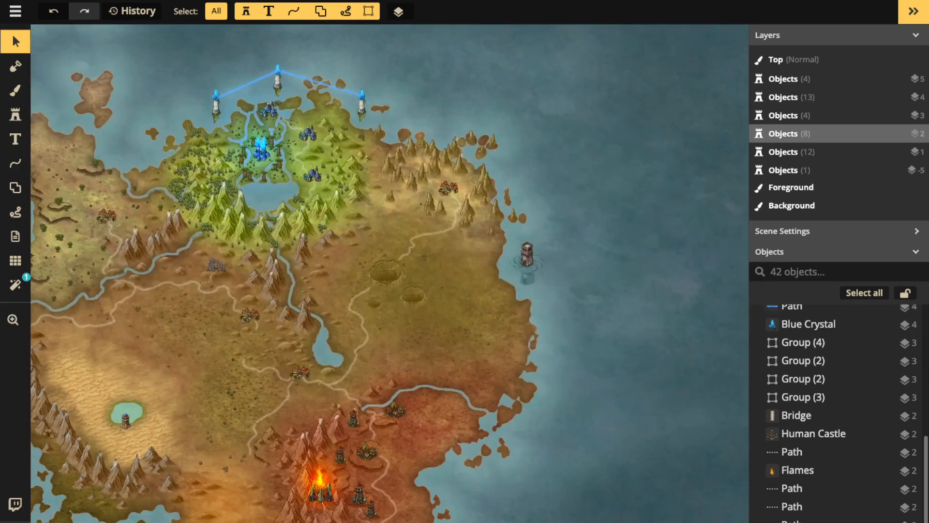
left_click_drag(283, 285, 336, 224)
left_click_drag(390, 290, 269, 365)
Search the stamp catalog for "ruins" and choose the Ruins stamp for the crater area
scroll(312, 286, "up", 4)
scroll(359, 262, "up", 8)
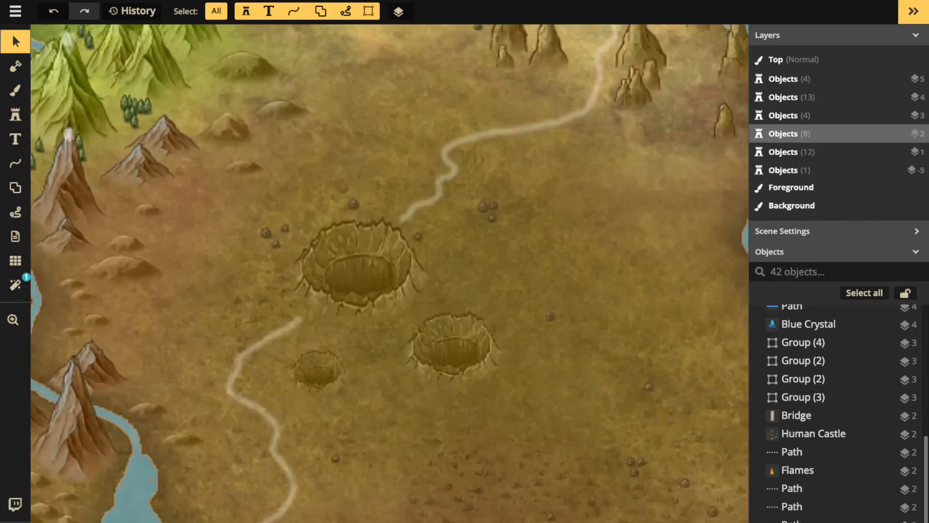
scroll(358, 266, "down", 1)
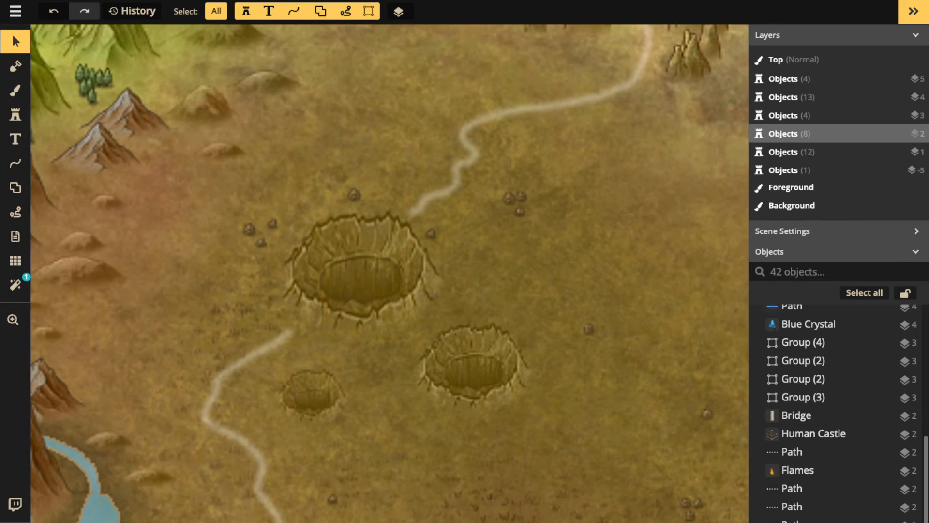
key("s")
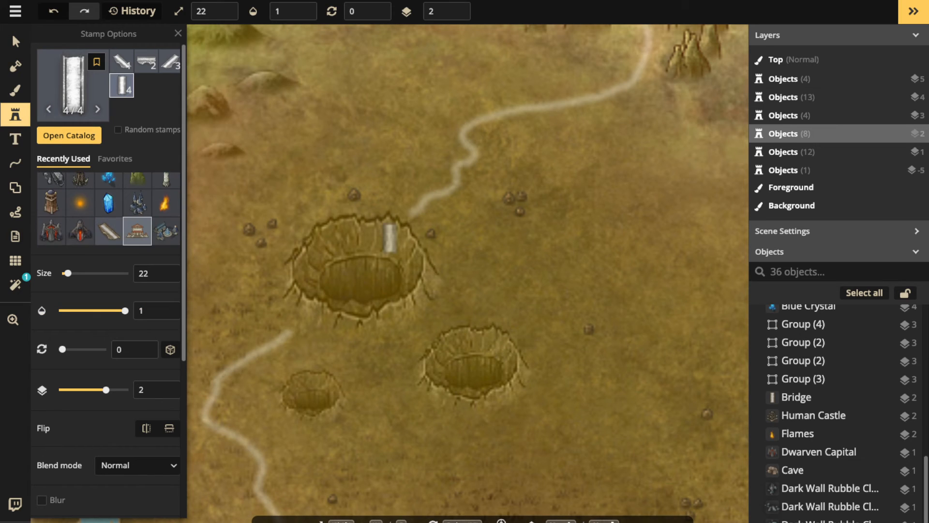
scroll(138, 223, "up", 3)
left_click(73, 86)
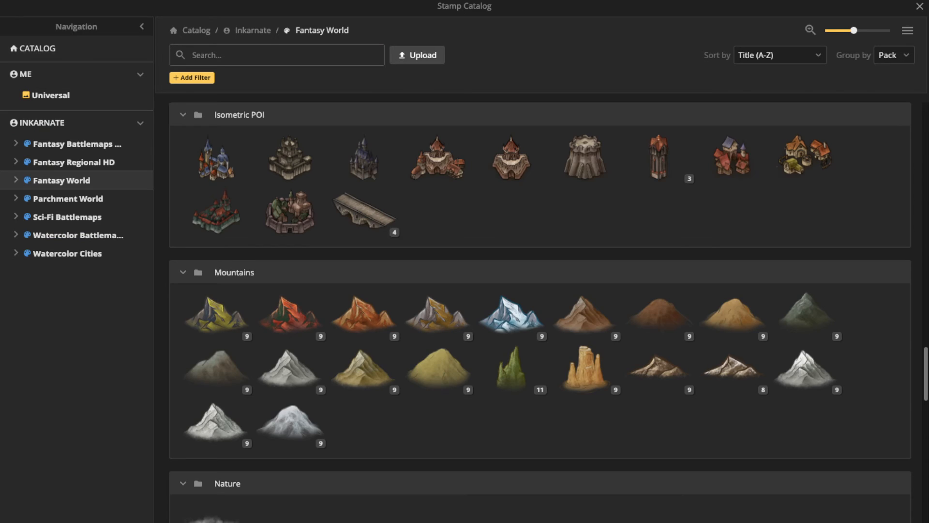
type("ruins")
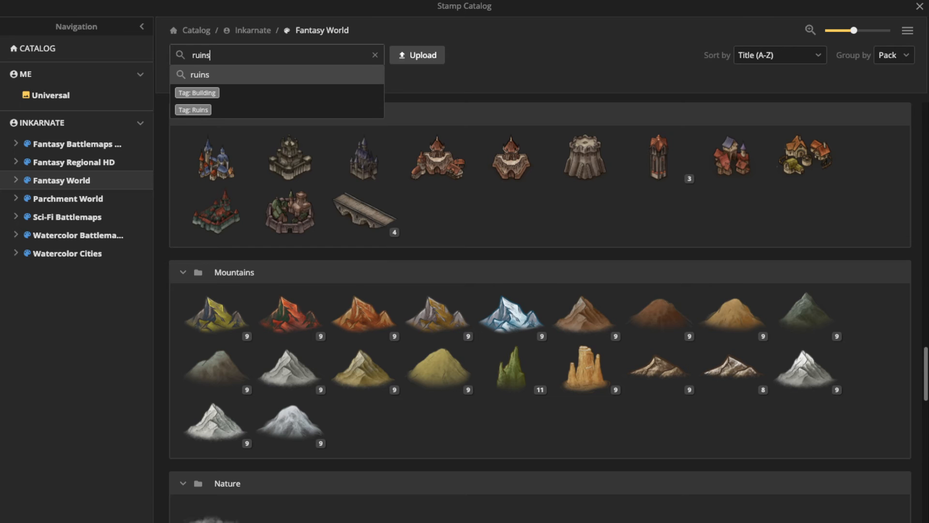
key("Return")
left_click(215, 267)
Try the Ruins stamp at size 52 on the large crater's north rim and east of it, and remove both
scroll(390, 238, "up", 1)
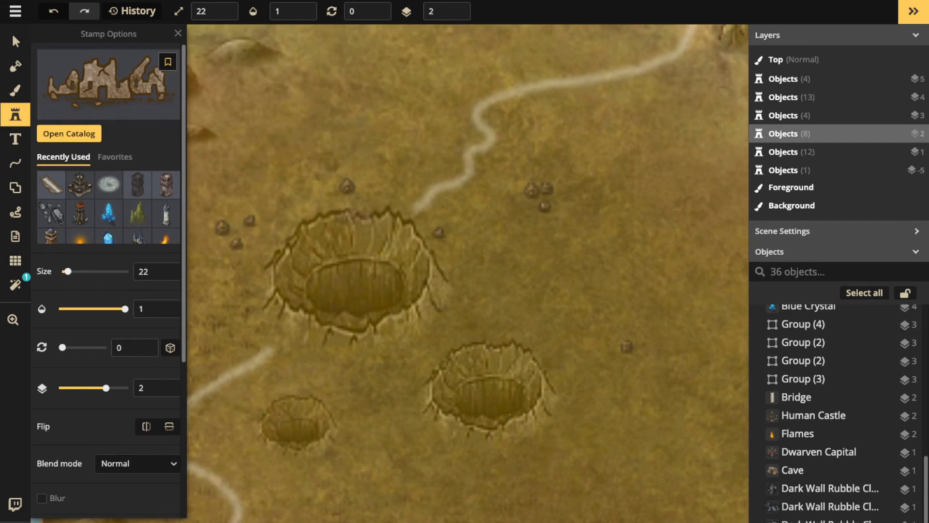
scroll(355, 212, "up", 3)
left_click(357, 208)
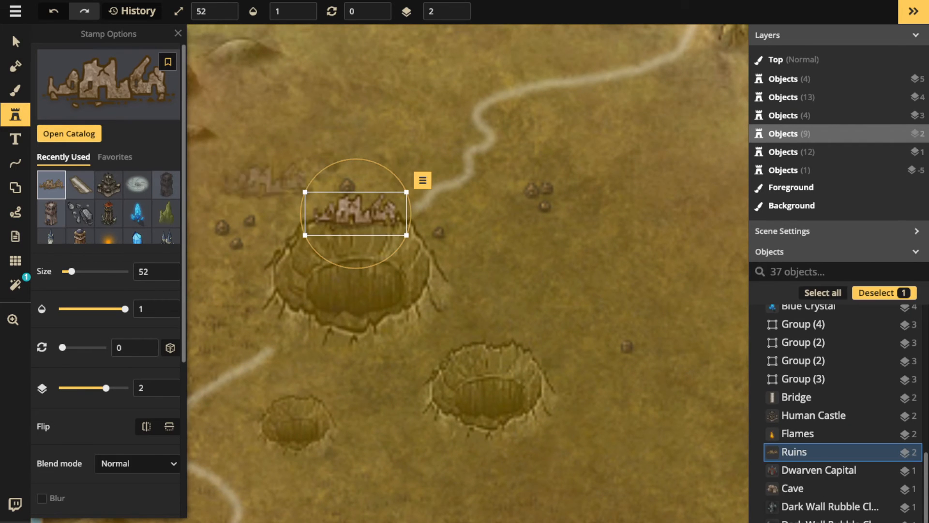
left_click(510, 211)
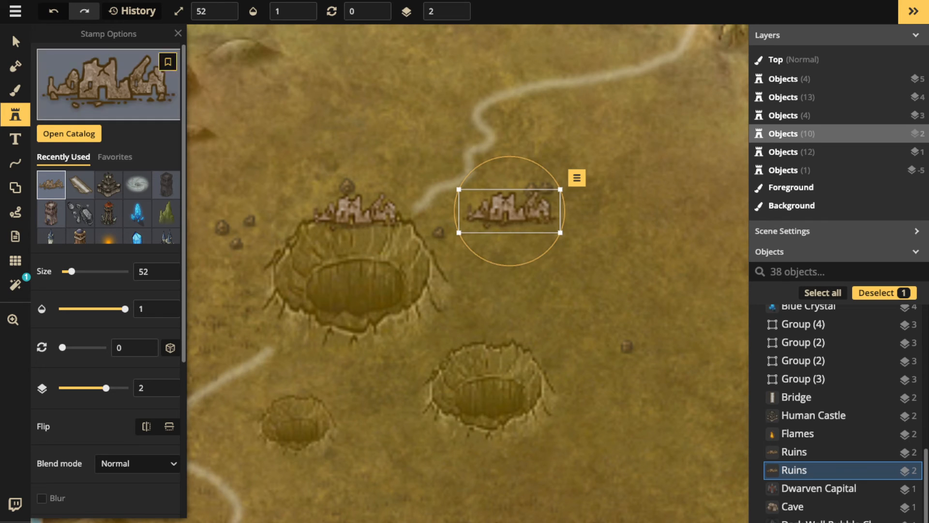
key("Delete")
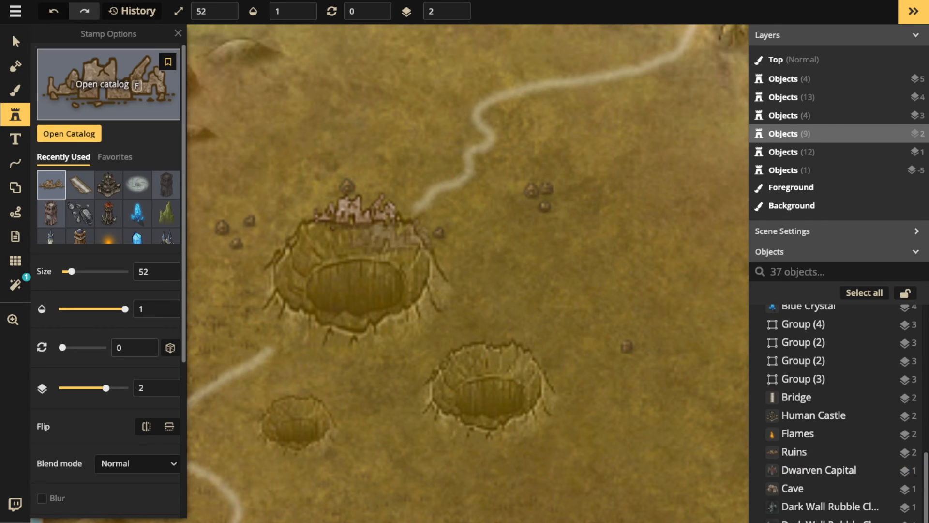
left_click(12, 33)
key("ctrl+z")
left_click(15, 115)
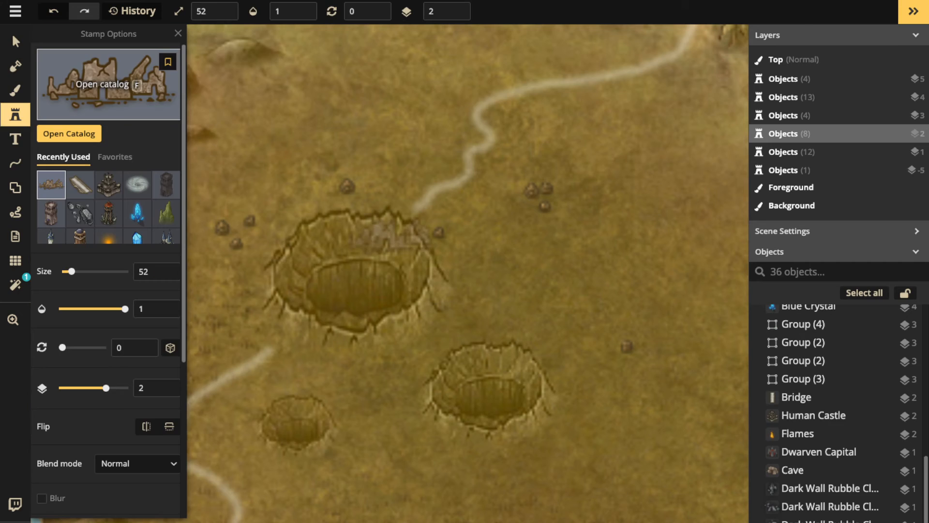
Choose the Human Ruins stamp set with random stamps and place five at size 52 around the large crater's north, south and west sides
left_click(109, 84)
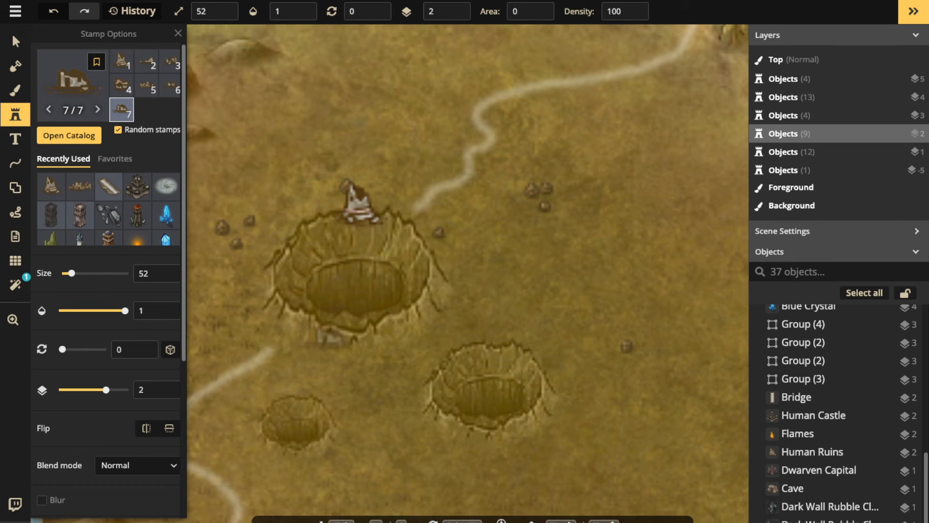
left_click(346, 323)
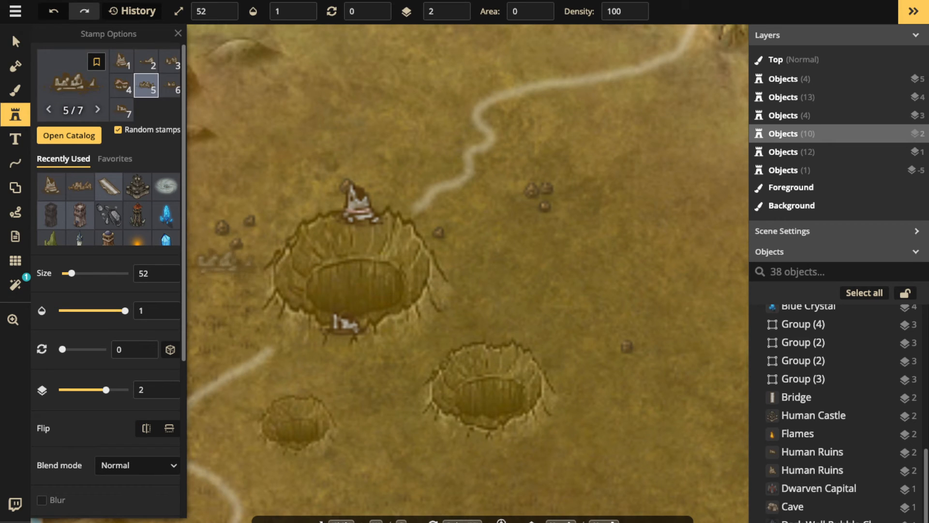
left_click(226, 273)
left_click(254, 220)
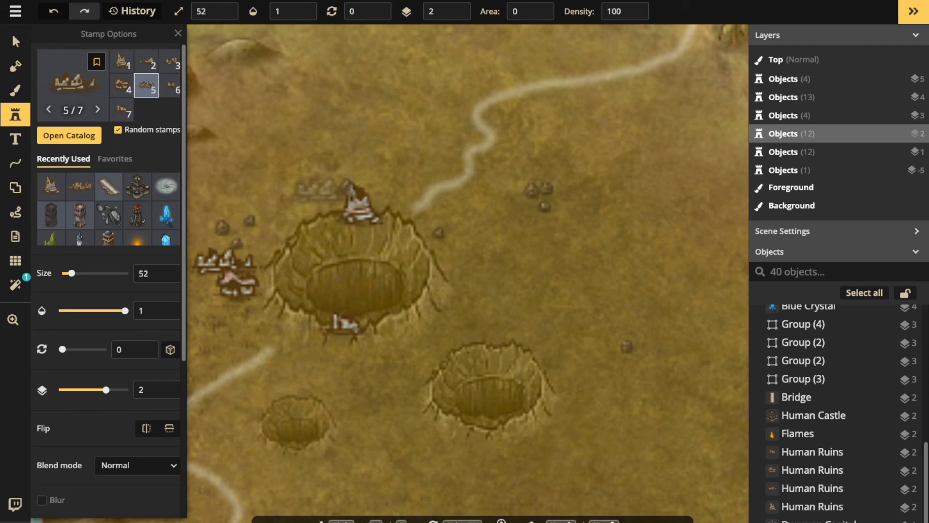
left_click(178, 32)
Delete the Human Ruins stamps northwest of the large crater and on its south rim
scroll(283, 191, "down", 3)
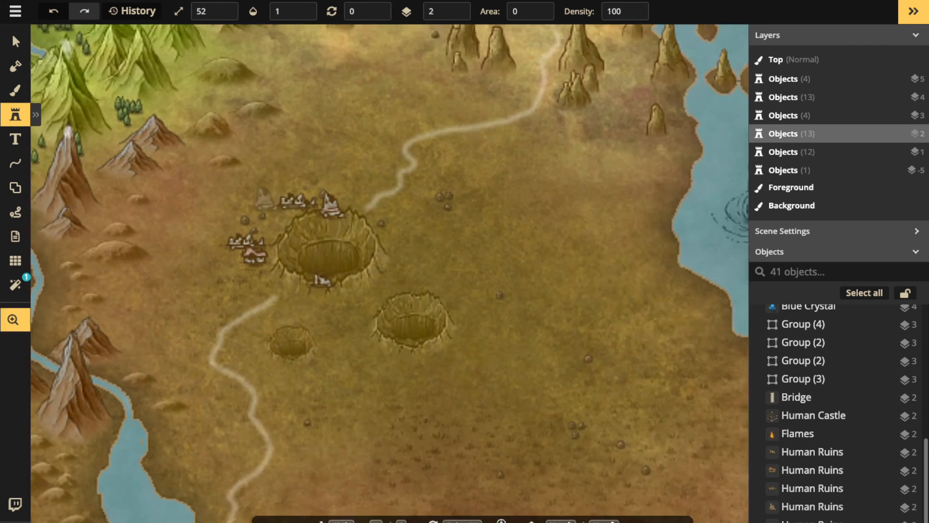
left_click_drag(283, 190, 295, 149)
scroll(265, 153, "down", 2)
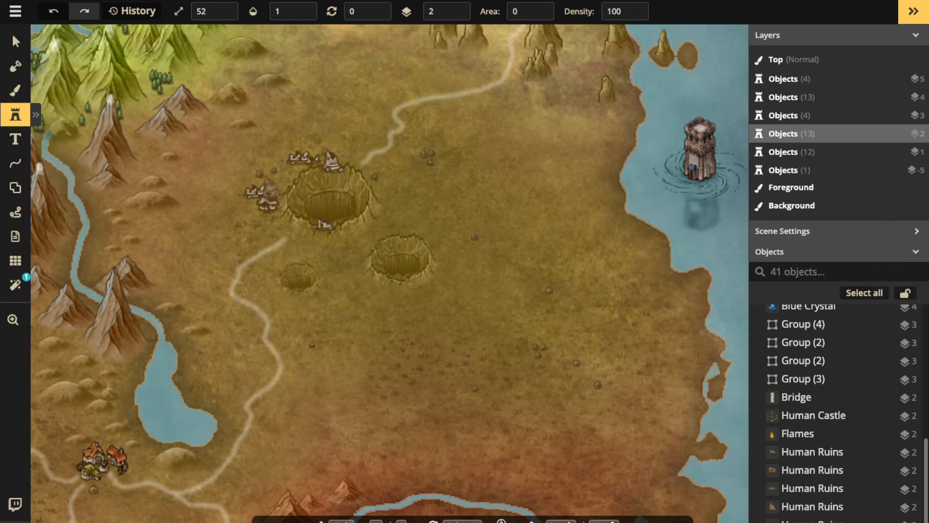
left_click_drag(292, 179, 323, 242)
scroll(323, 199, "down", 2)
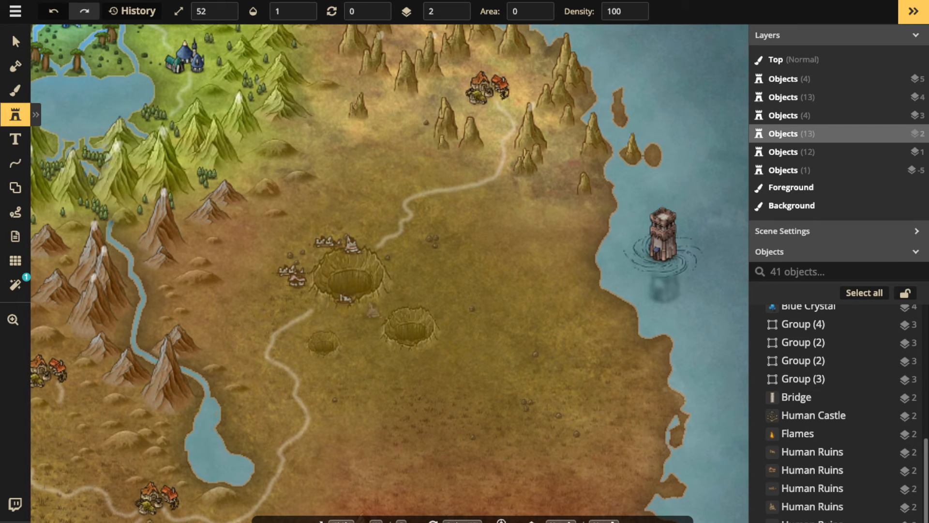
left_click(15, 42)
left_click(327, 241)
scroll(307, 281, "up", 4)
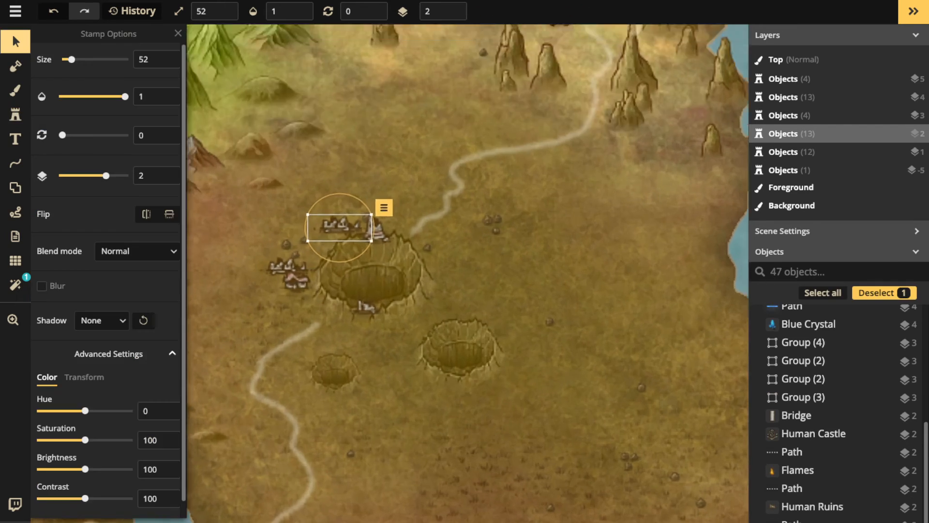
left_click_drag(366, 306, 293, 284)
key("Delete")
Shift the pointed ruins on the large crater's north rim slightly west
left_click(285, 266)
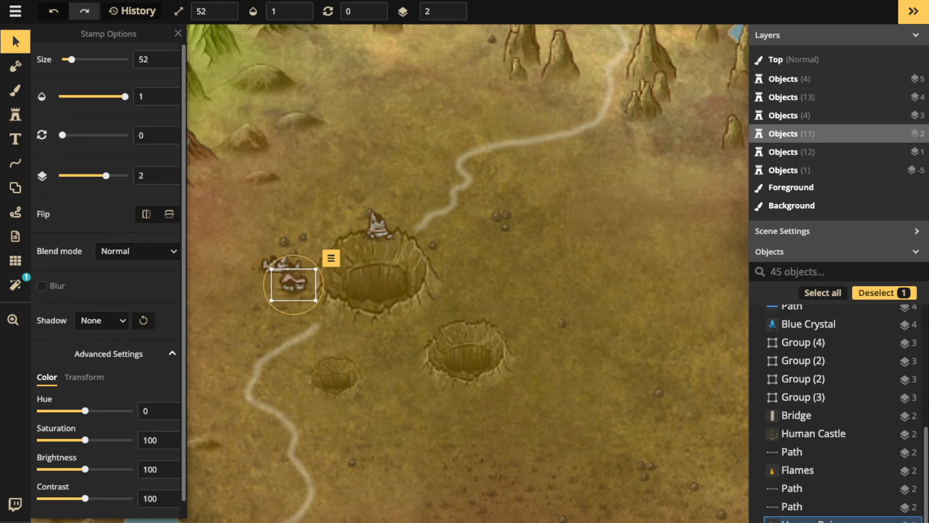
left_click_drag(378, 225, 363, 226)
scroll(216, 186, "down", 1)
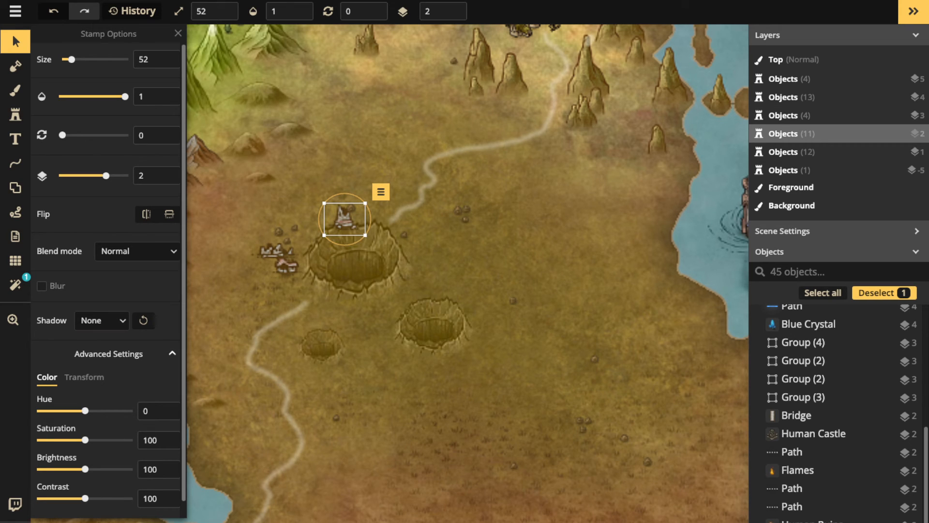
scroll(298, 195, "down", 3)
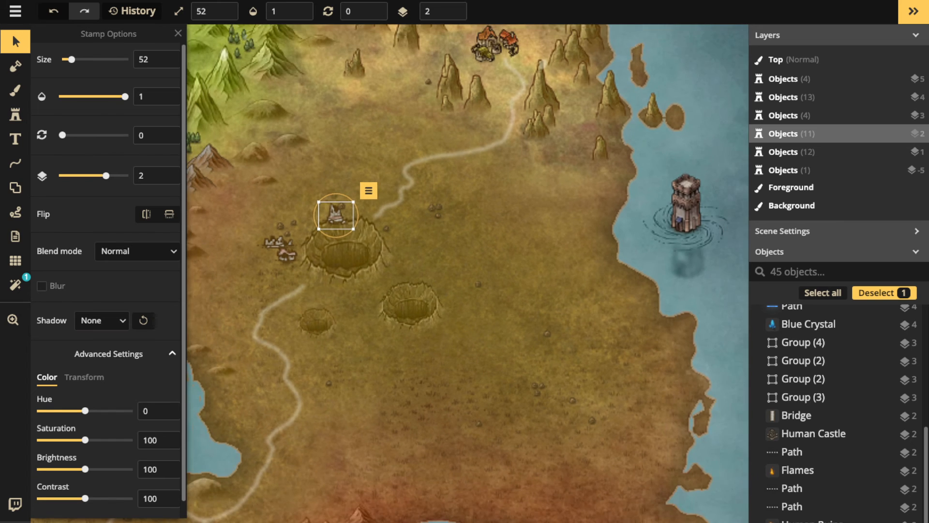
left_click_drag(298, 196, 305, 218)
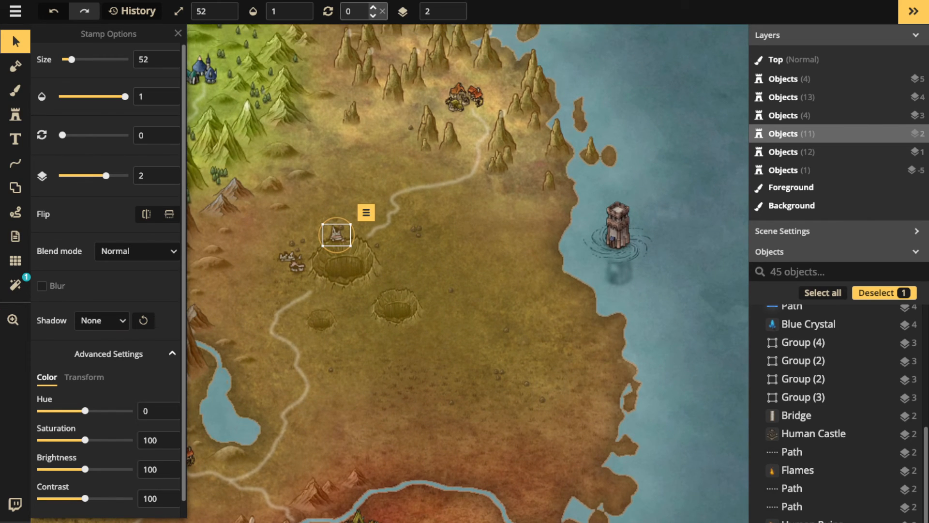
scroll(619, 221, "down", 4)
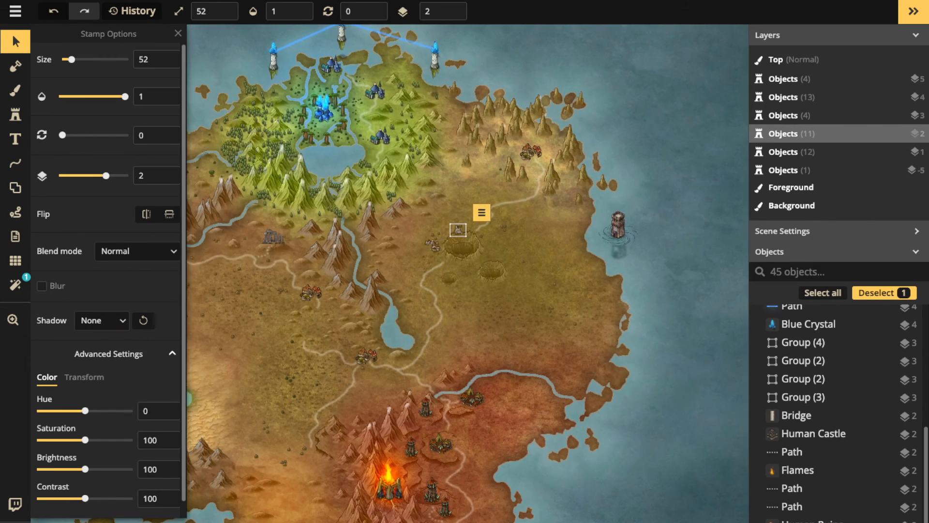
Search the stamp catalog for cloud and choose the Cloud stamp set from Parchment World
key("Escape")
scroll(393, 227, "down", 2)
left_click_drag(392, 227, 473, 236)
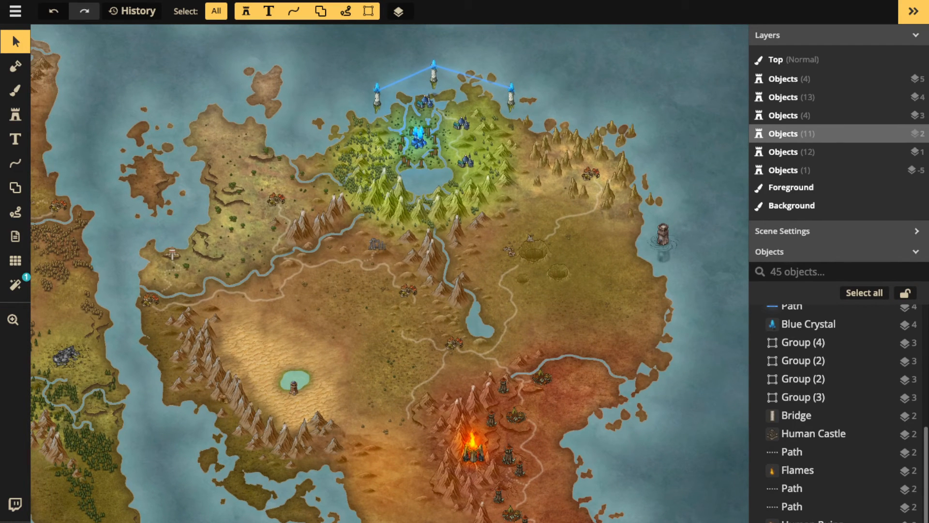
left_click(15, 114)
left_click(70, 86)
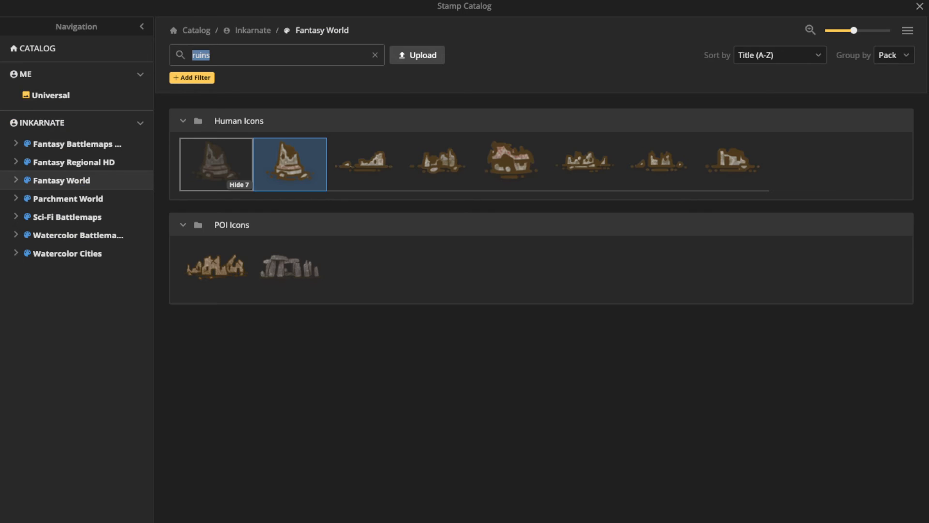
key("Escape")
scroll(391, 232, "down", 2)
left_click_drag(391, 233, 329, 300)
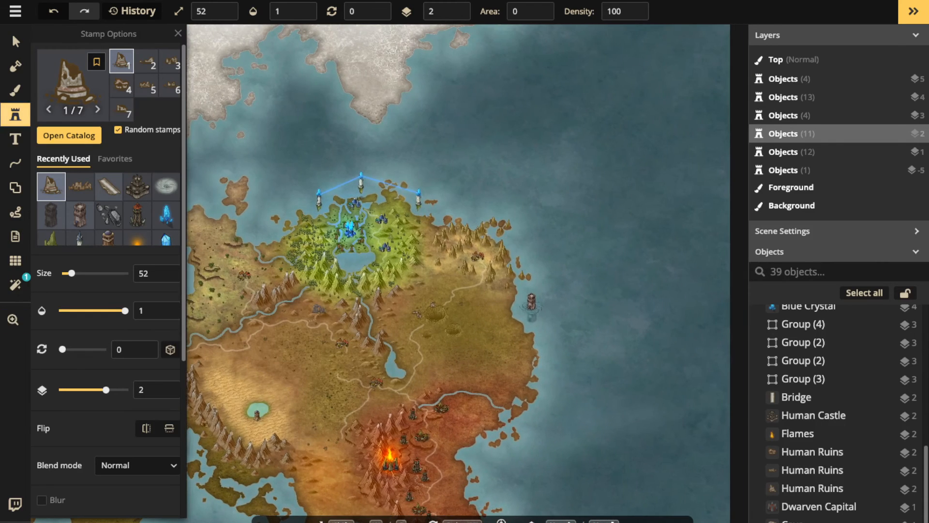
left_click(71, 85)
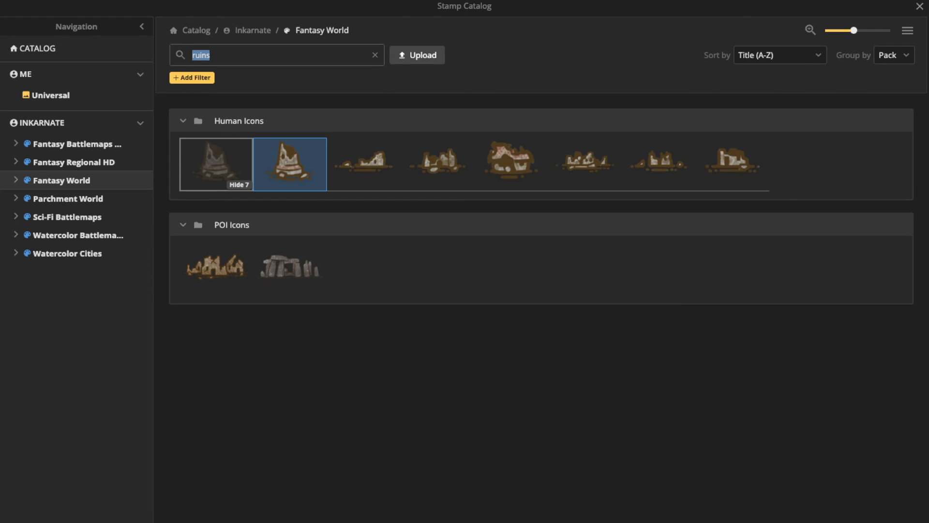
type("cloud")
key("Return")
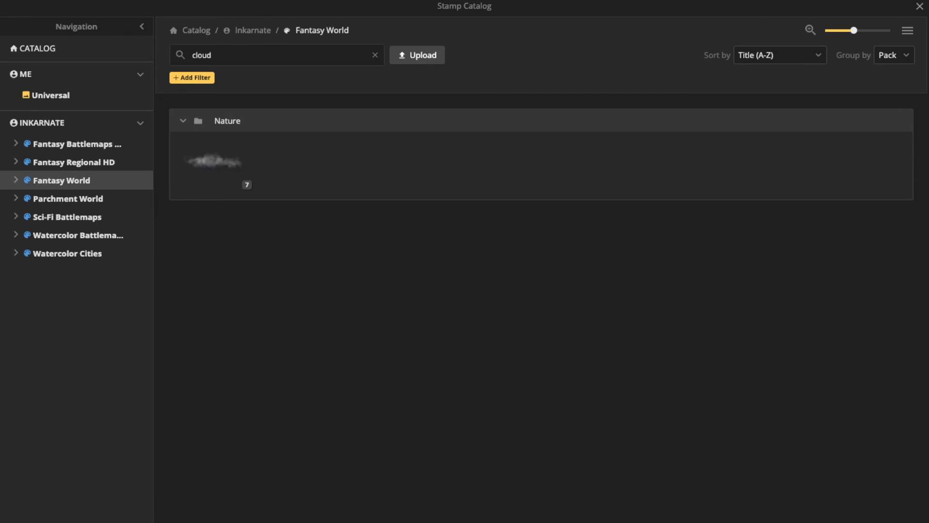
left_click(68, 198)
left_click(213, 154)
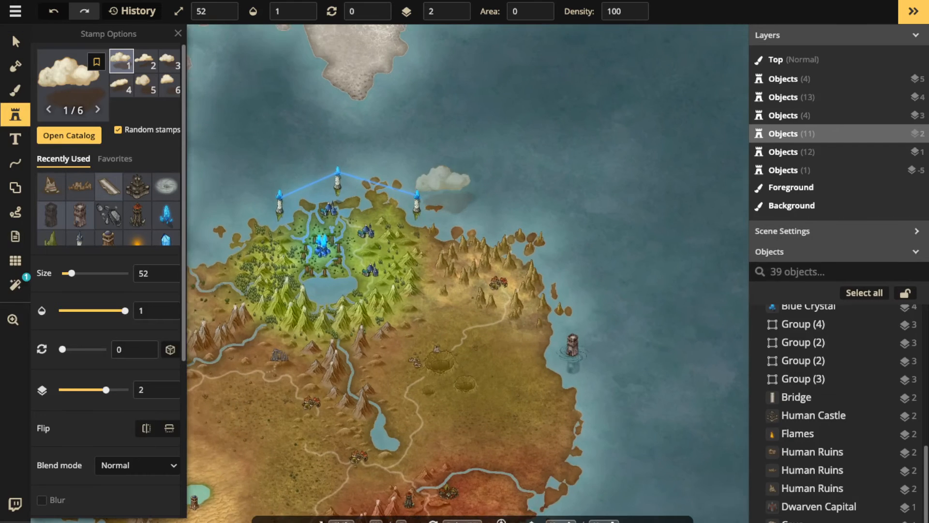
Place a size 102 cloud over the sea north of the eastern continent's northeast coast and set its blend mode to Lighten
scroll(388, 204, "up", 2)
left_click(426, 143)
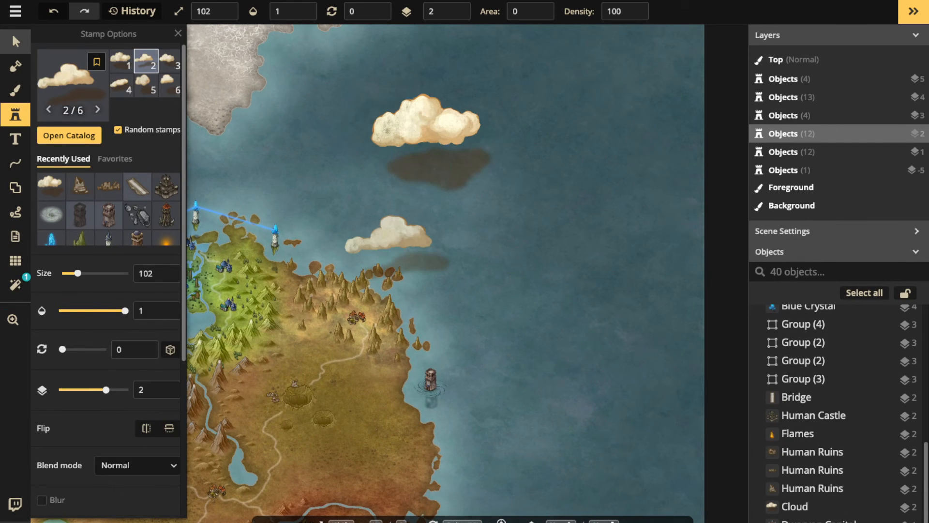
key("v")
left_click_drag(426, 143, 441, 155)
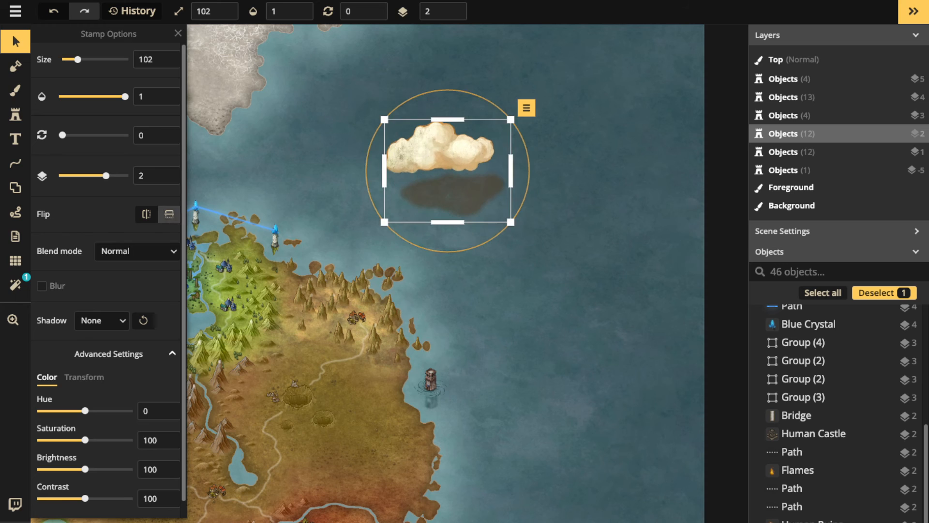
left_click(137, 251)
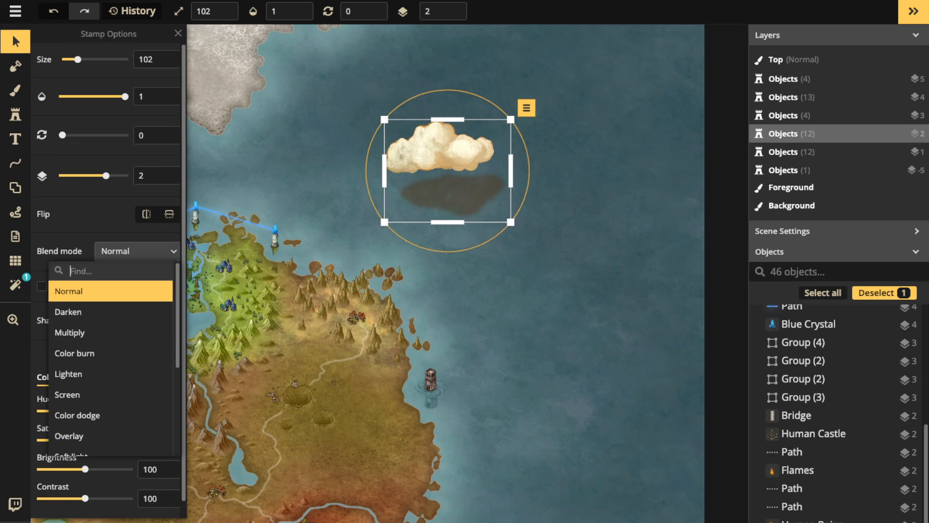
left_click(69, 374)
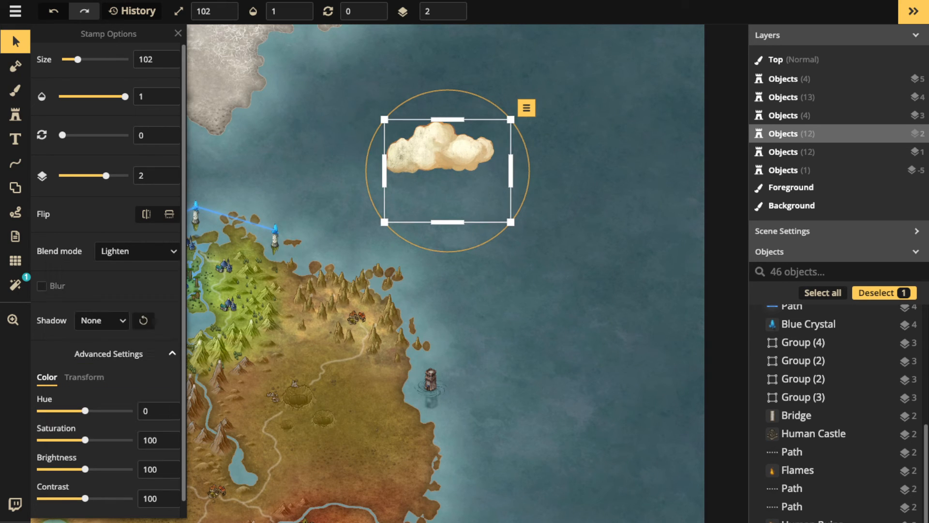
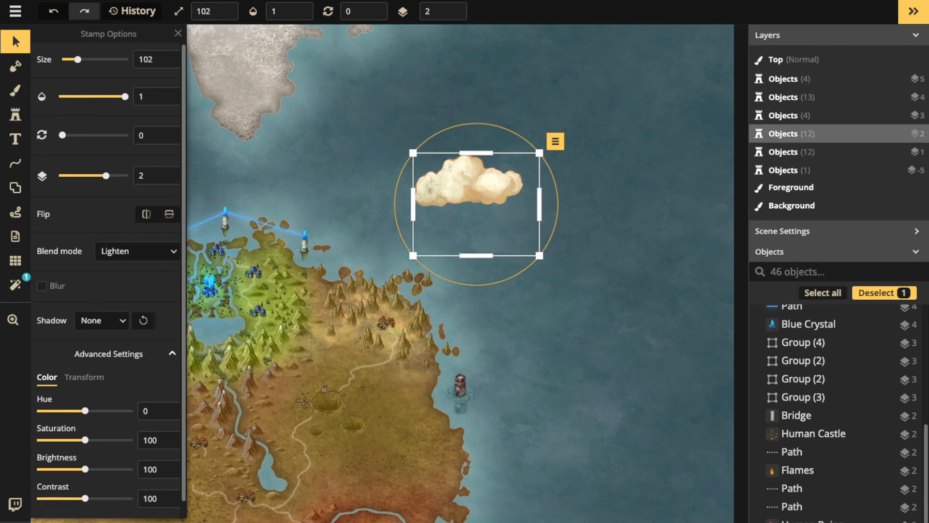
left_click_drag(501, 172, 432, 150)
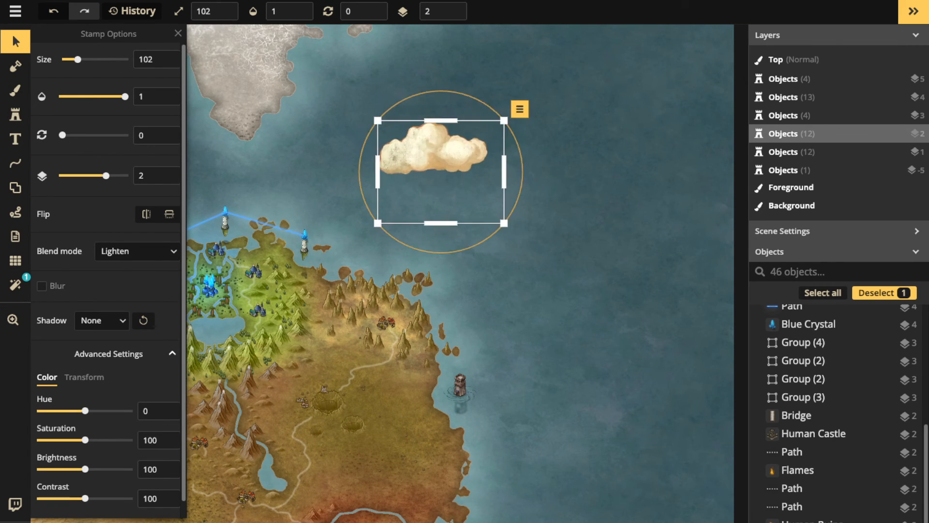
Choose the green-roofed elven castle stamp from Fantasy World and place it at size 122 on top of the cloud
left_click(15, 115)
left_click(68, 135)
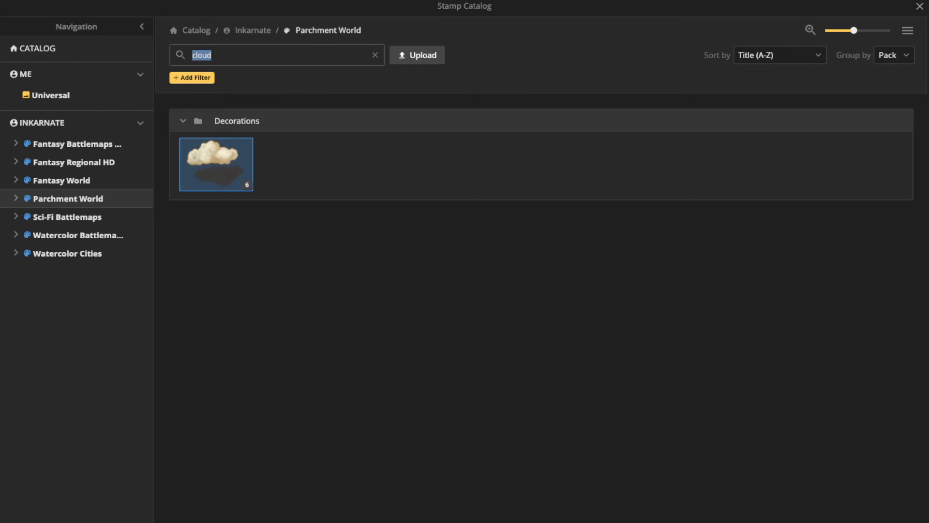
key("BackSpace")
scroll(540, 310, "down", 10)
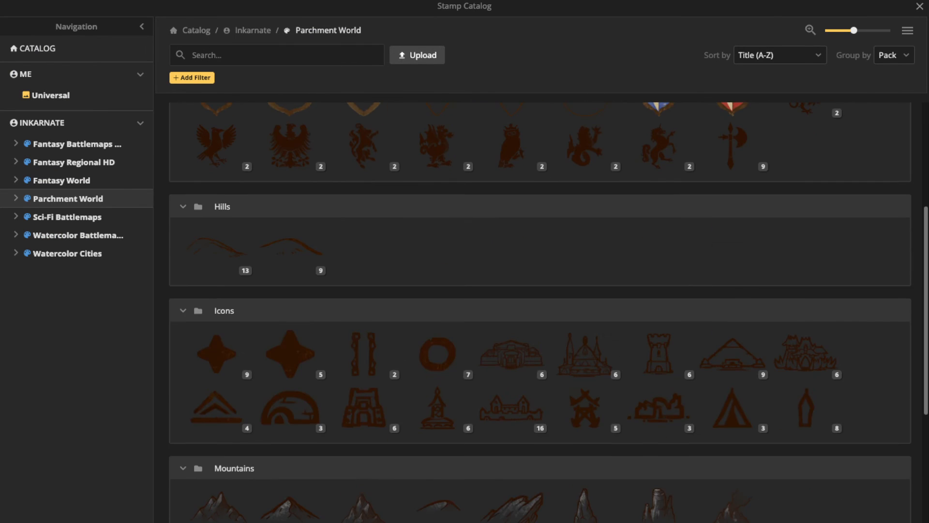
left_click(62, 180)
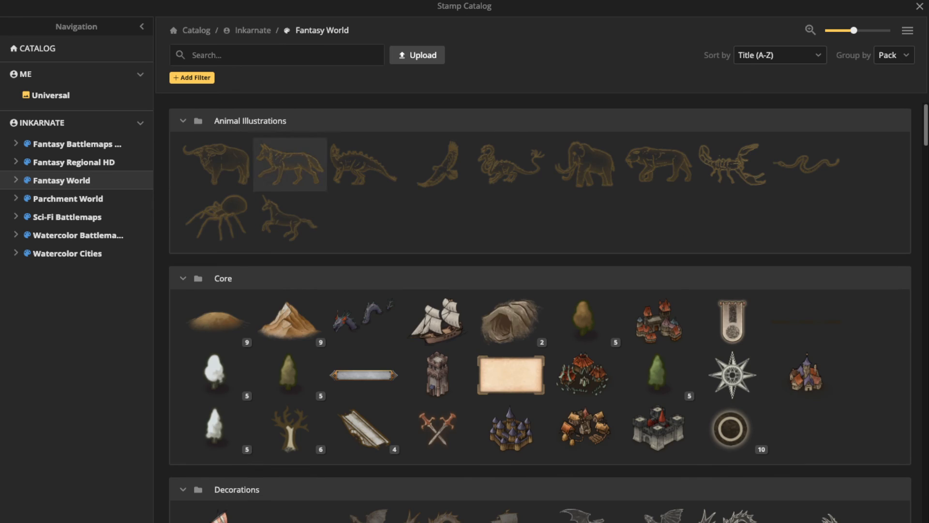
scroll(540, 310, "down", 10)
scroll(291, 312, "down", 5)
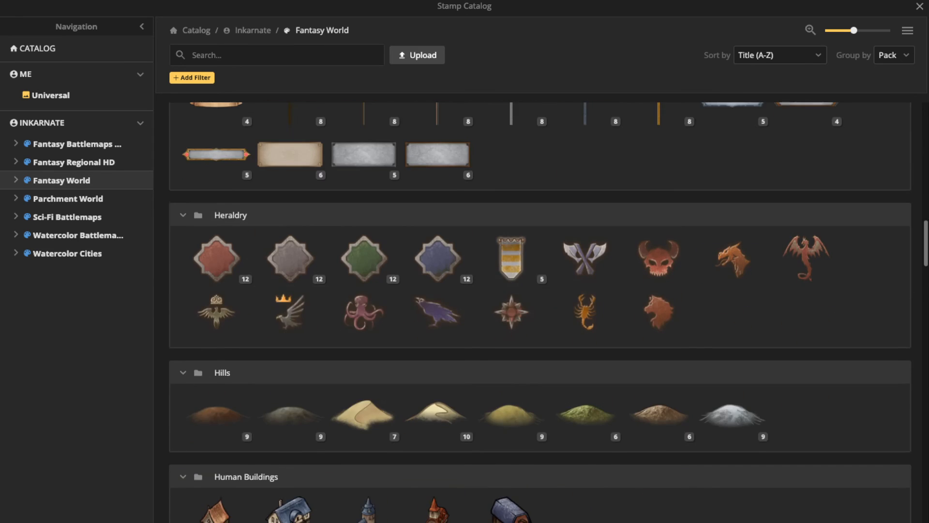
scroll(216, 377, "up", 8)
left_click(215, 376)
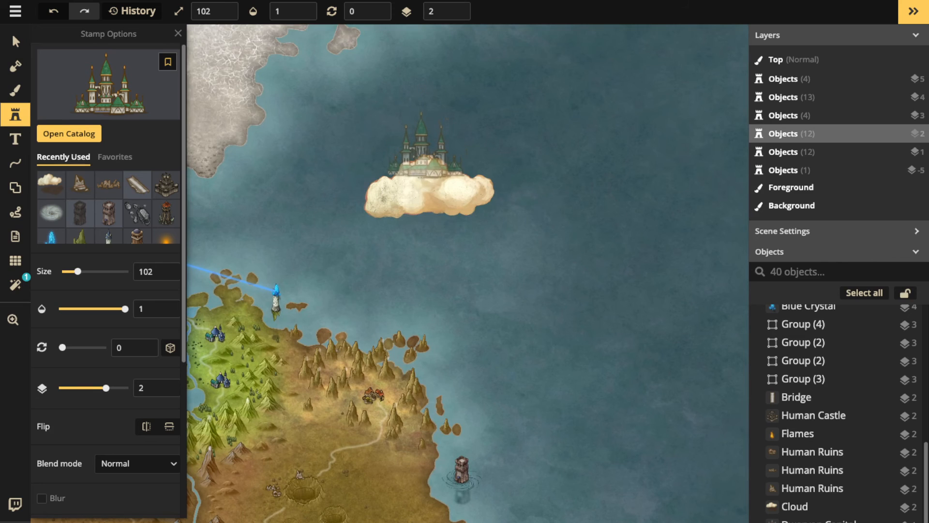
left_click(426, 150)
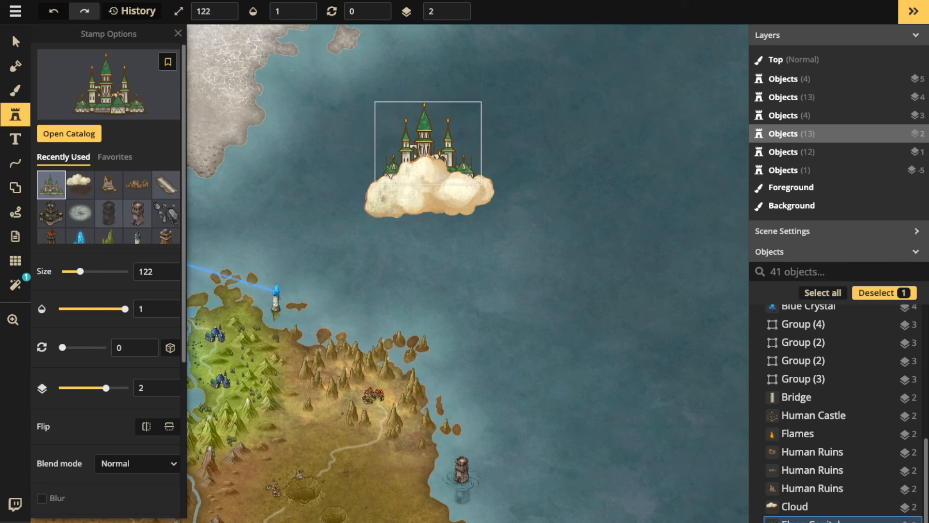
Set the castle's and cloud's saturation to 0, and the castle's brightness to 147 and contrast to 56
left_click(12, 33)
left_click_drag(359, 140, 415, 157)
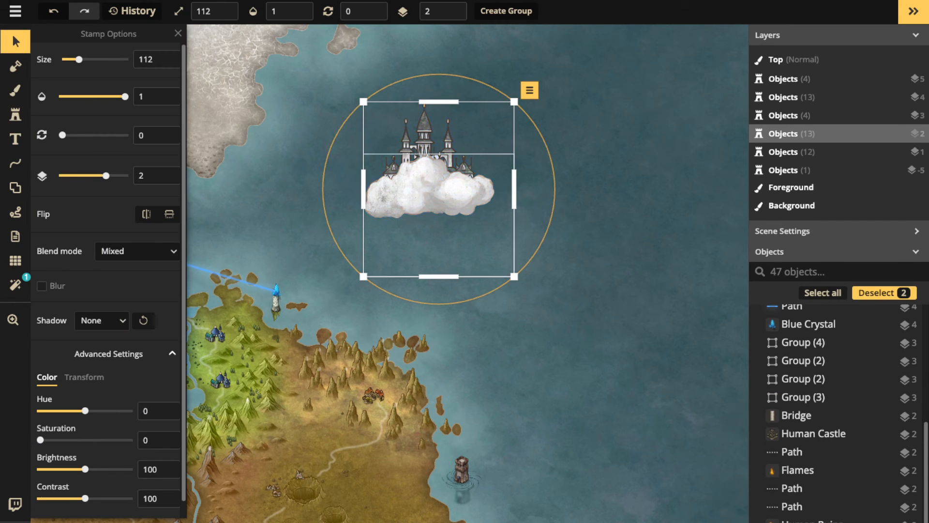
left_click(424, 140)
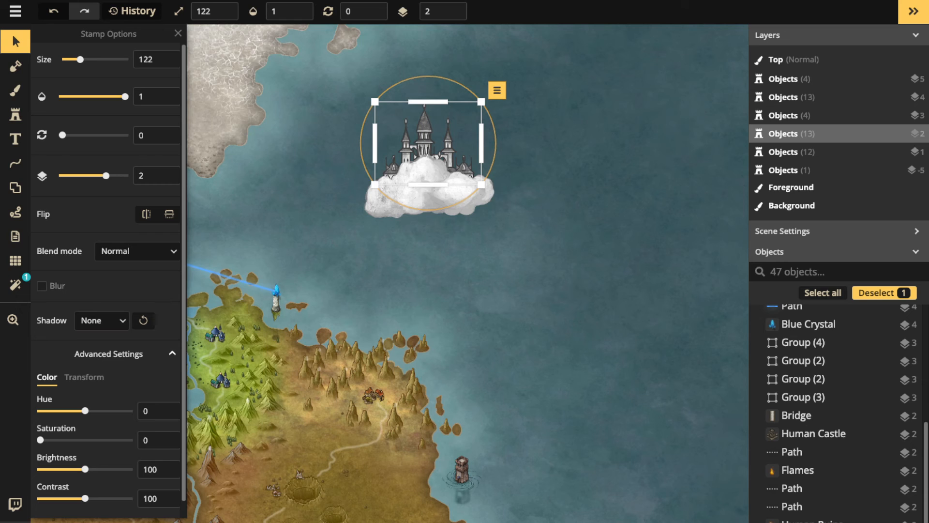
left_click_drag(85, 468, 72, 498)
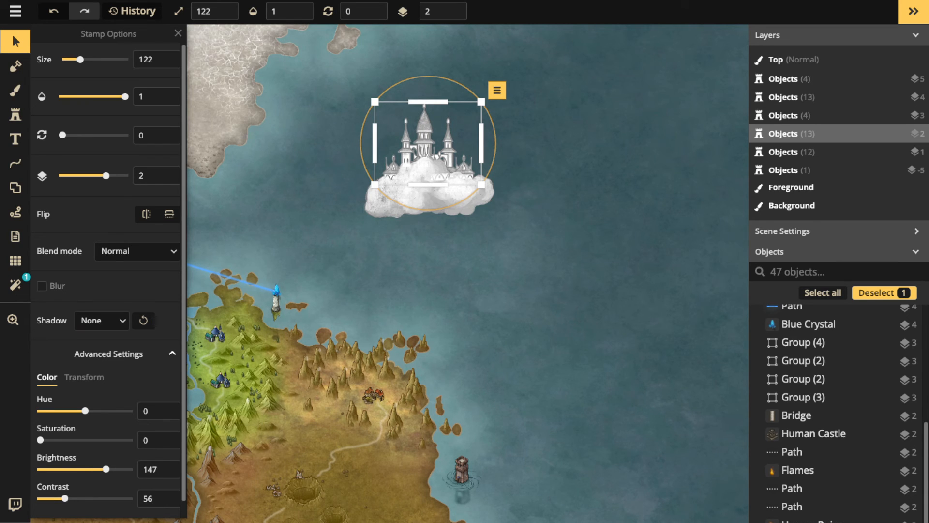
Reduce the cloud to size 92 and group it with the castle
key("Escape")
left_click(435, 198)
left_click_drag(78, 59, 77, 59)
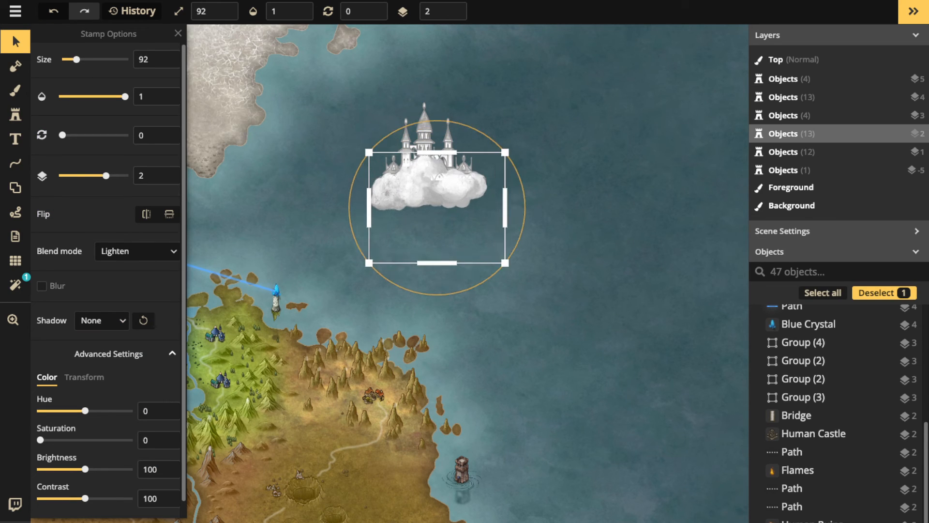
left_click(424, 138, "shift")
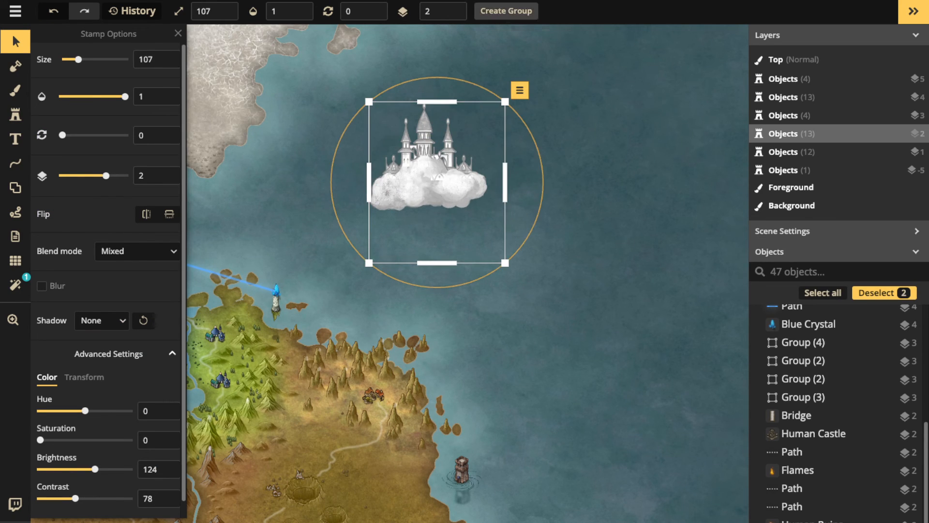
left_click(505, 11)
key("Return")
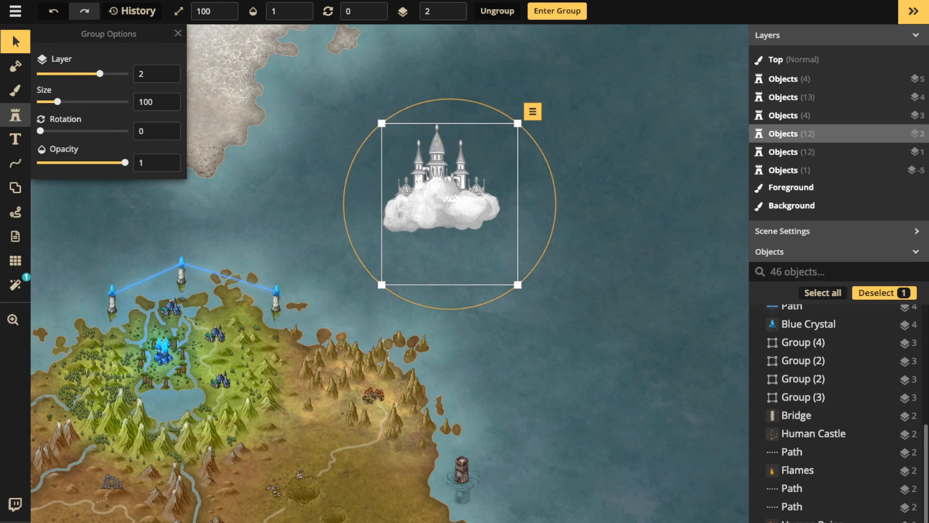
Find the Birds stamp in Fantasy Regional HD and place it at size 67 around the cloud castle
left_click(15, 115)
left_click(68, 135)
type("birds")
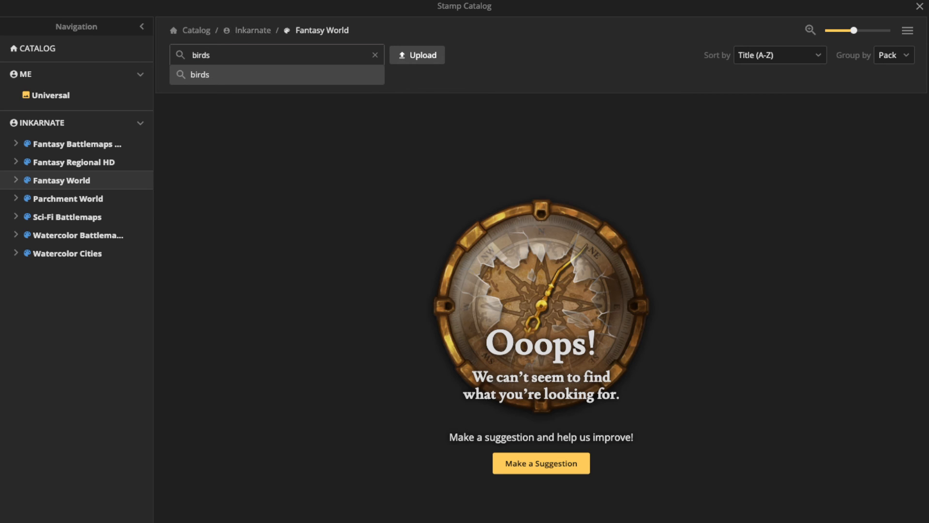
left_click(78, 235)
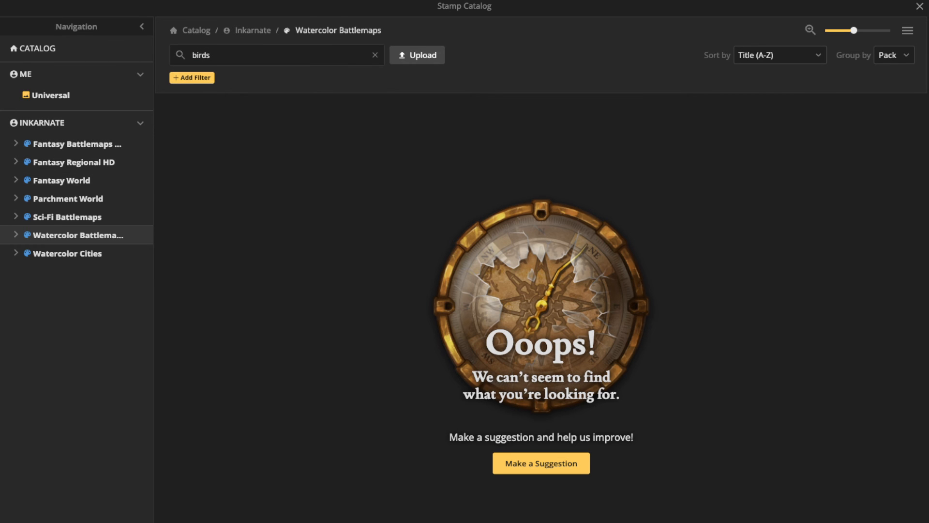
left_click(374, 55)
left_click(74, 162)
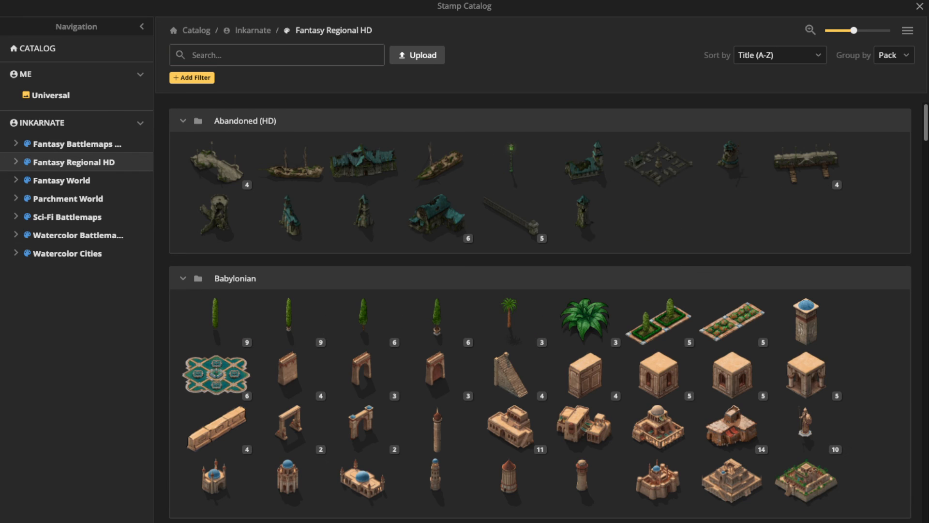
type("birds")
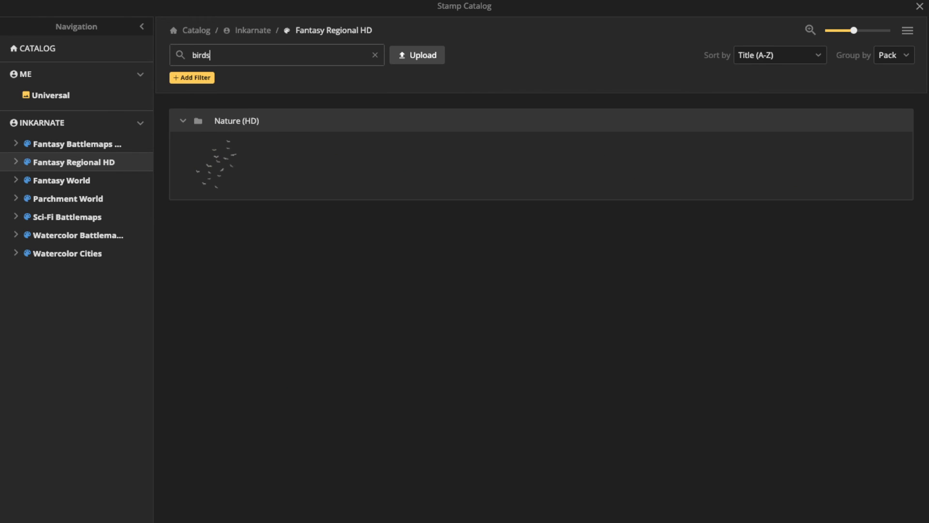
left_click(215, 164)
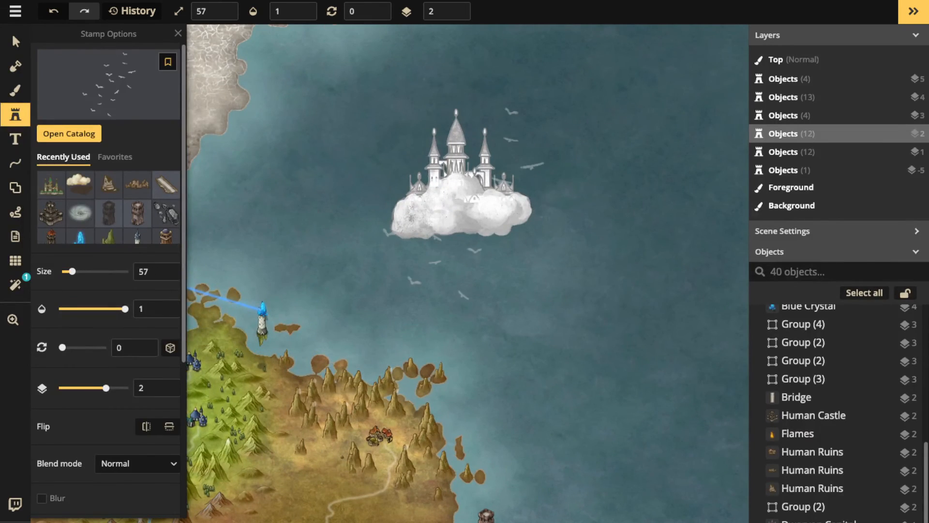
left_click(455, 192)
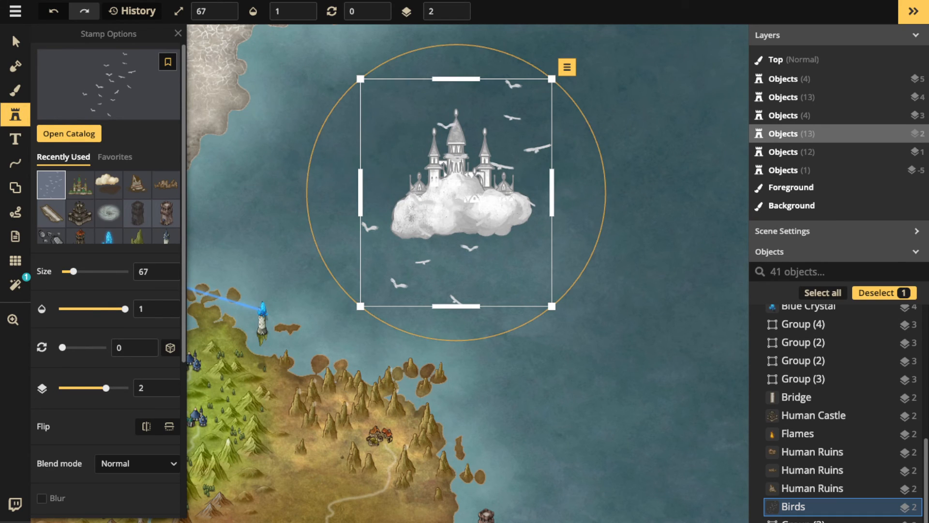
left_click(15, 41)
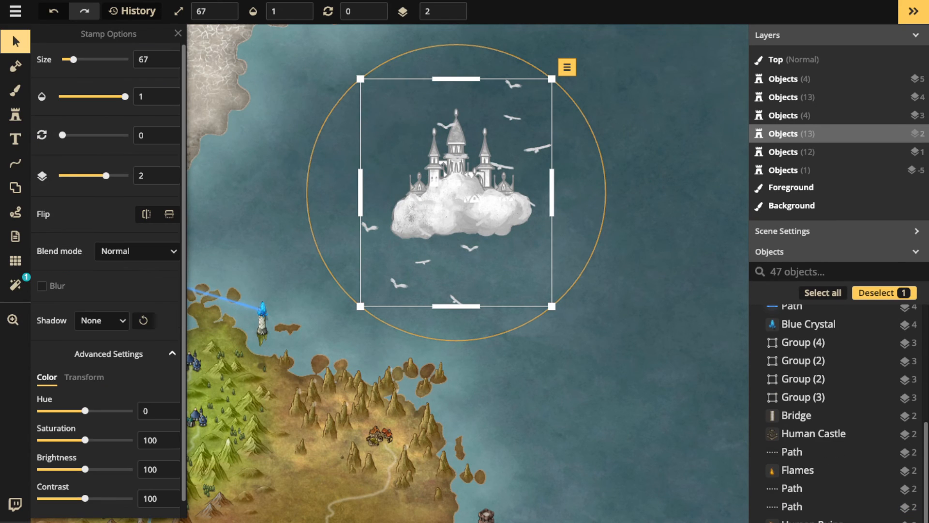
Shrink the cloud castle group and the birds together to size 35 and move them to the sea between the two continents' northern ends
scroll(247, 177, "down", 1)
left_click_drag(418, 189, 419, 230)
left_click(419, 192, "shift")
scroll(428, 202, "down", 3)
left_click_drag(467, 283, 486, 185)
scroll(401, 198, "down", 1)
key("space")
scroll(312, 169, "down", 2)
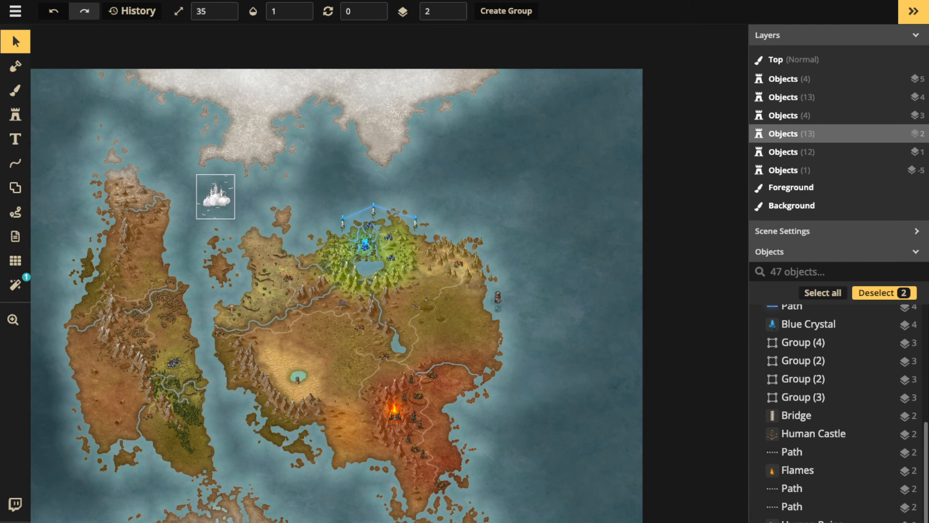
Move the cloud castle and birds to the sea off the western continent's northwest coast
scroll(220, 200, "up", 3)
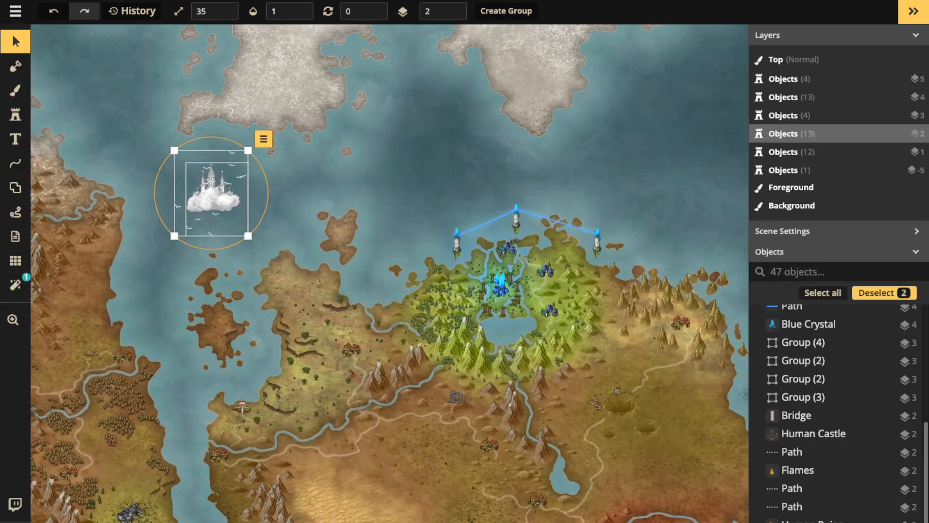
left_click_drag(213, 199, 377, 197)
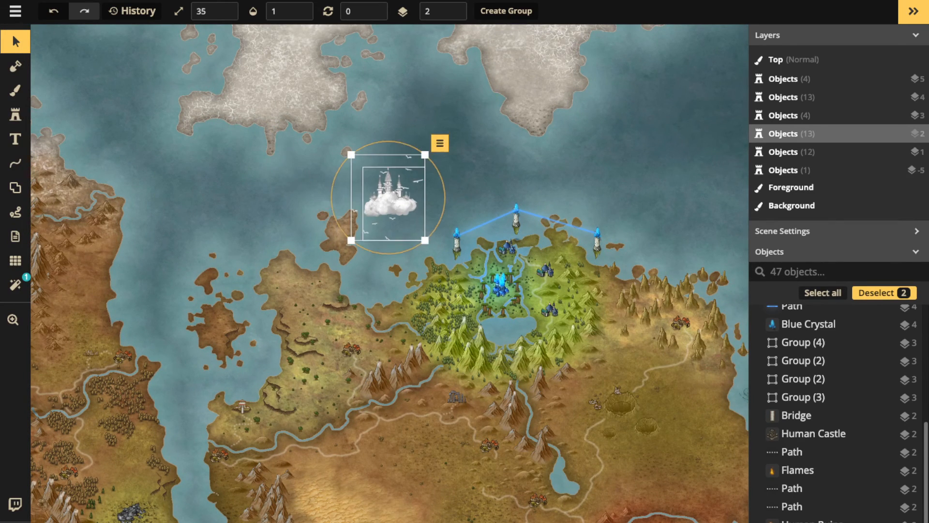
scroll(411, 213, "down", 2)
left_click_drag(384, 155, 135, 184)
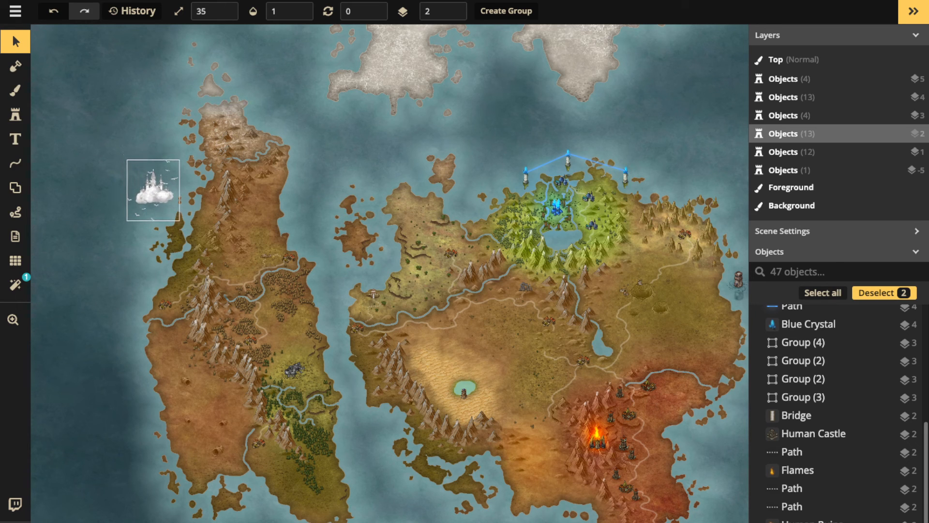
Choose the Cloud stamp again and set its saturation to 0 and its size to 167
scroll(164, 166, "down", 5)
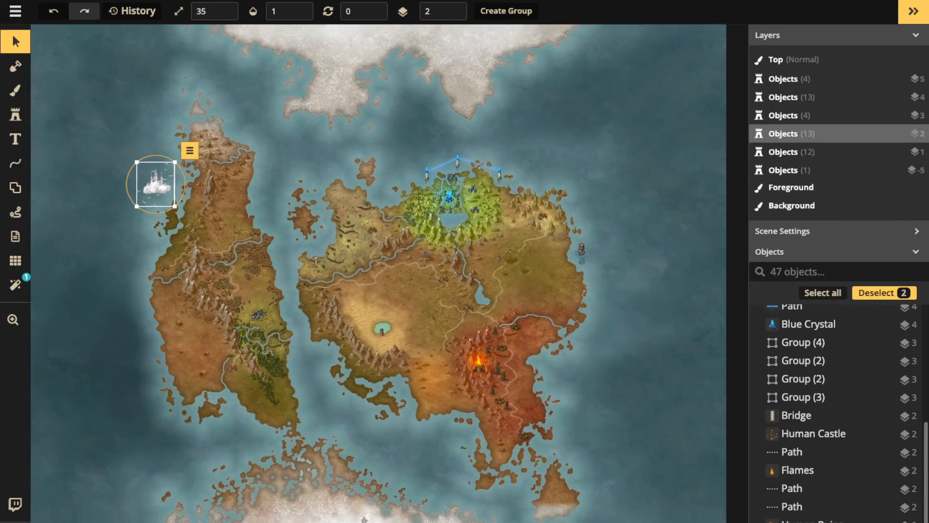
key("Escape")
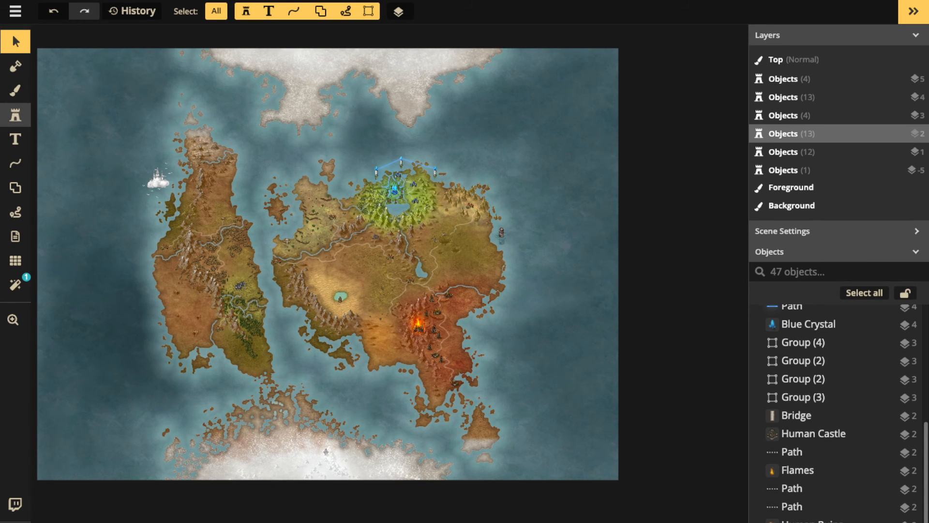
left_click(15, 114)
left_click(109, 186)
scroll(286, 233, "up", 1)
left_click_drag(286, 233, 532, 256)
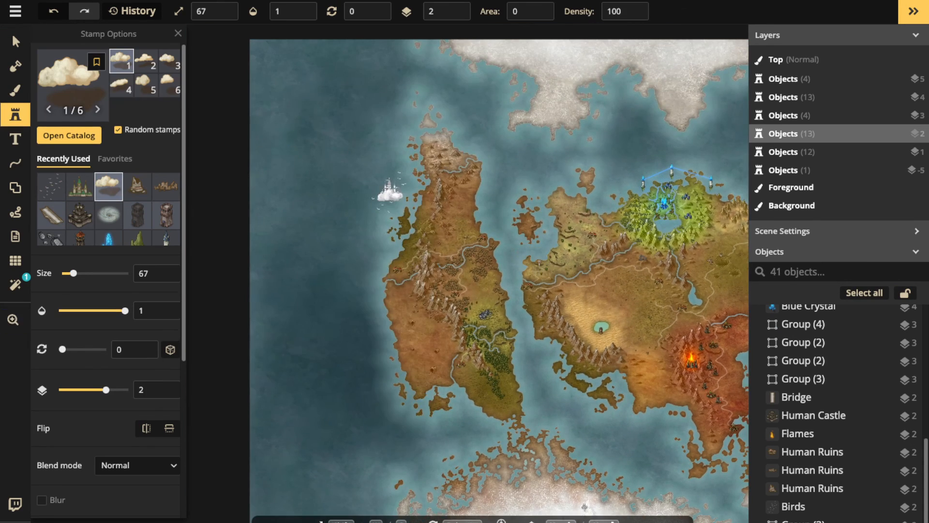
scroll(282, 221, "up", 2)
scroll(143, 349, "down", 5)
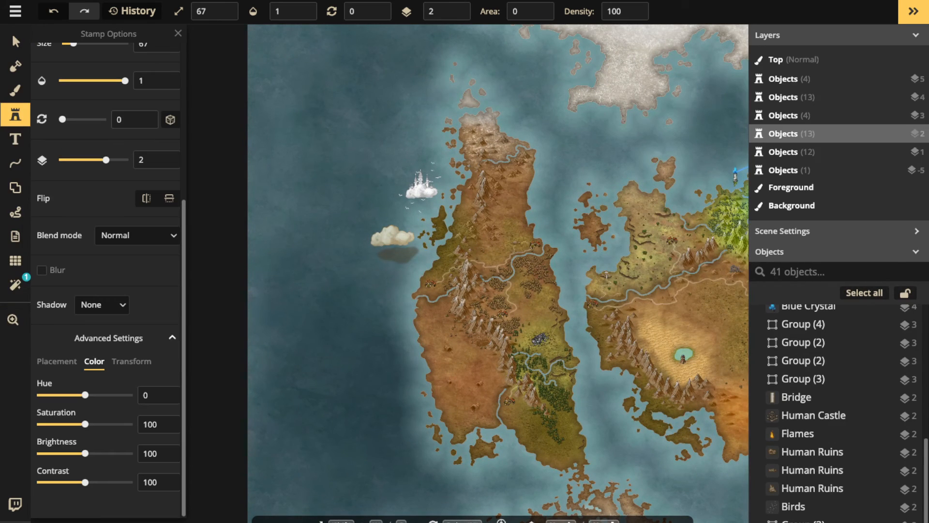
key("shift+plus")
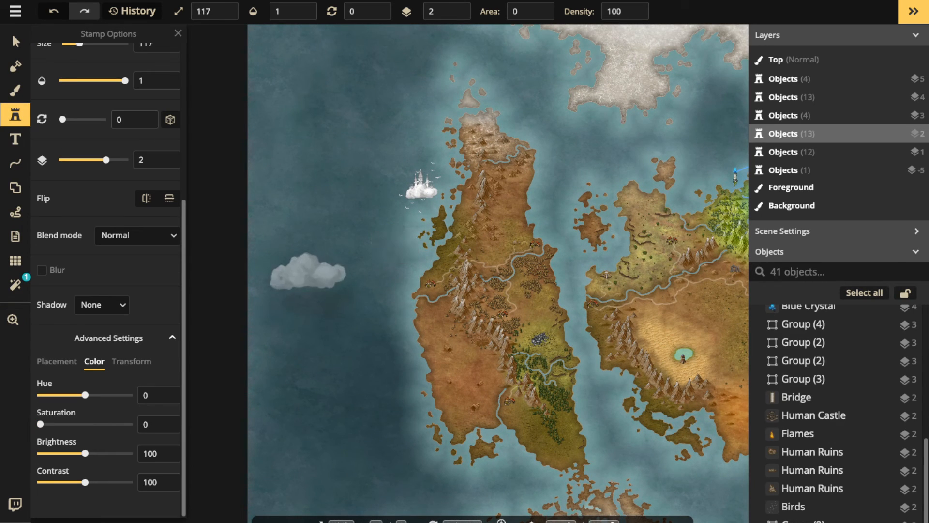
key("shift+plus")
left_click(101, 304)
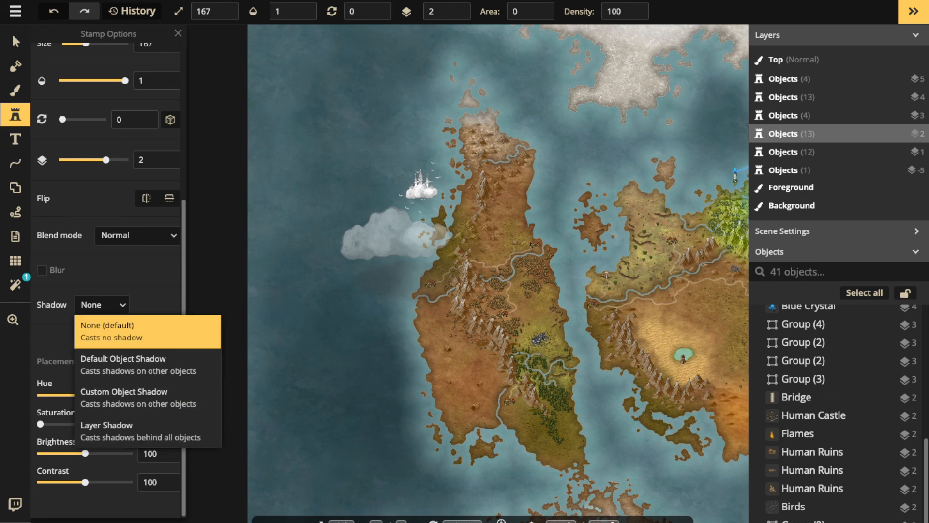
key("Escape")
left_click(101, 304)
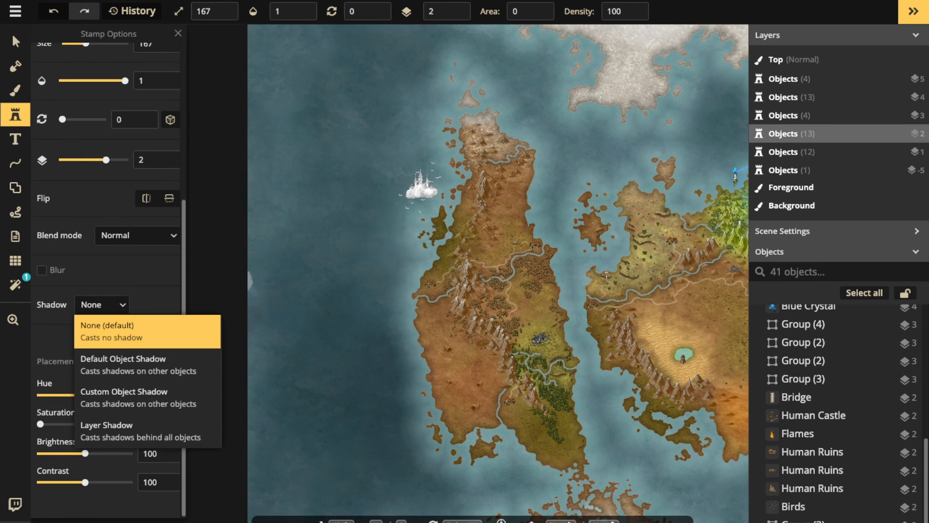
key("Escape")
scroll(426, 181, "up", 6)
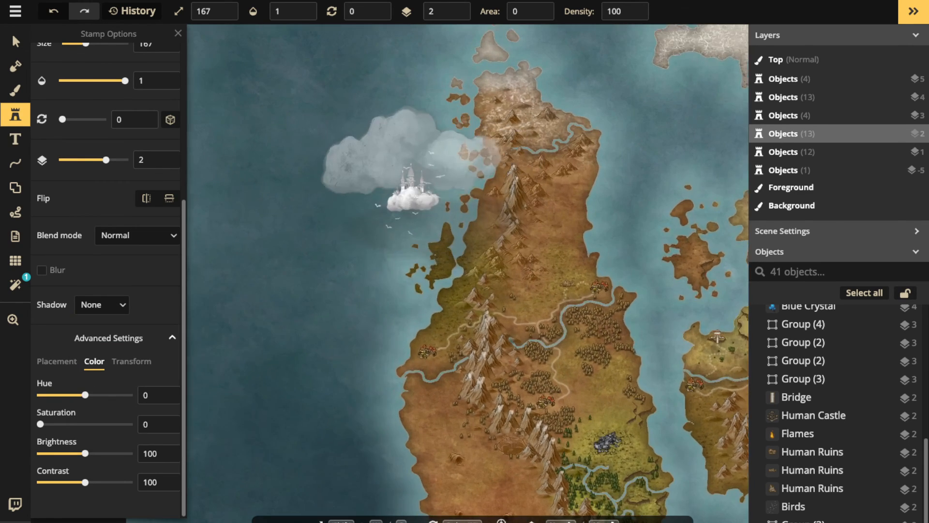
scroll(411, 189, "up", 2)
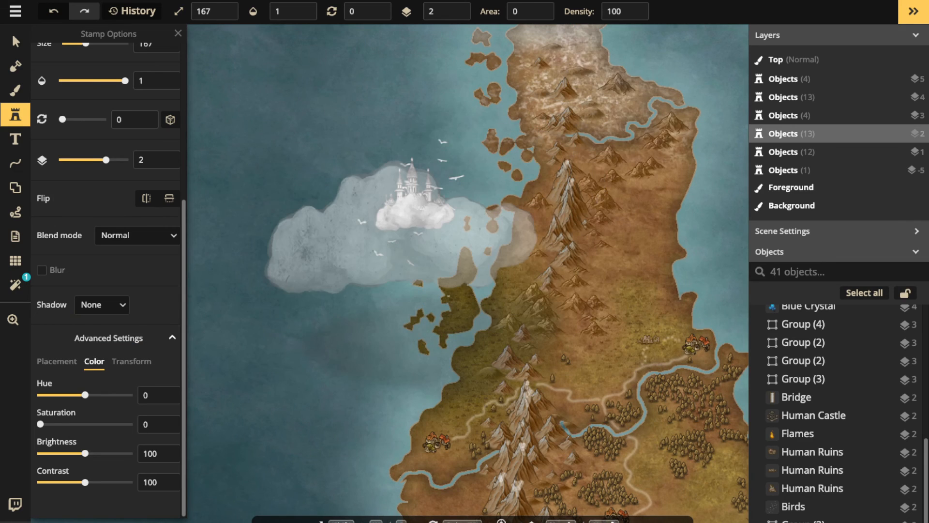
left_click(102, 305)
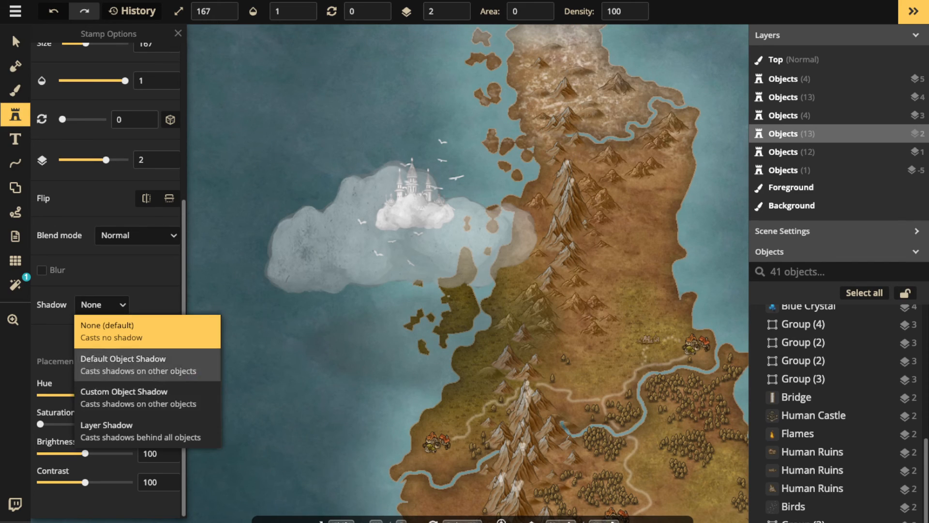
left_click(102, 304)
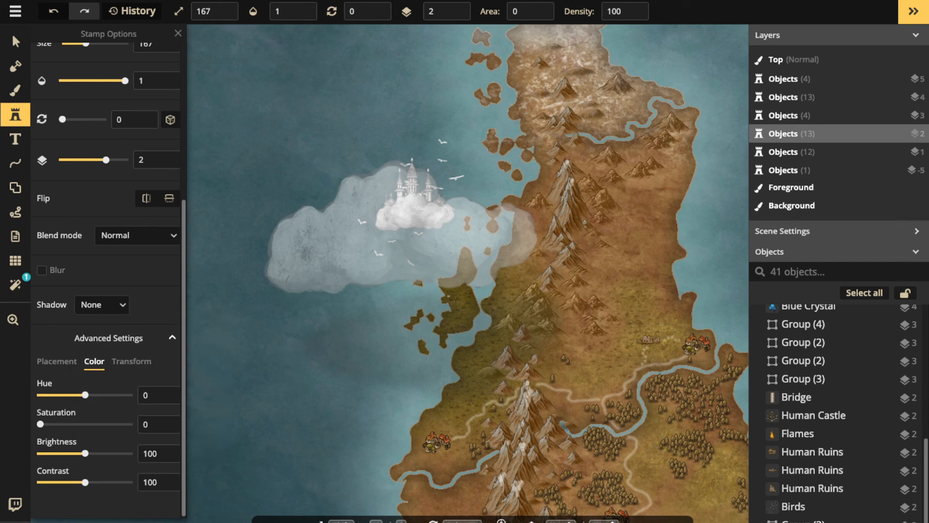
Set the Cloud stamp's blend mode to Lighten, its opacity to 0.2 and its size to 87
left_click(138, 235)
left_click(111, 356)
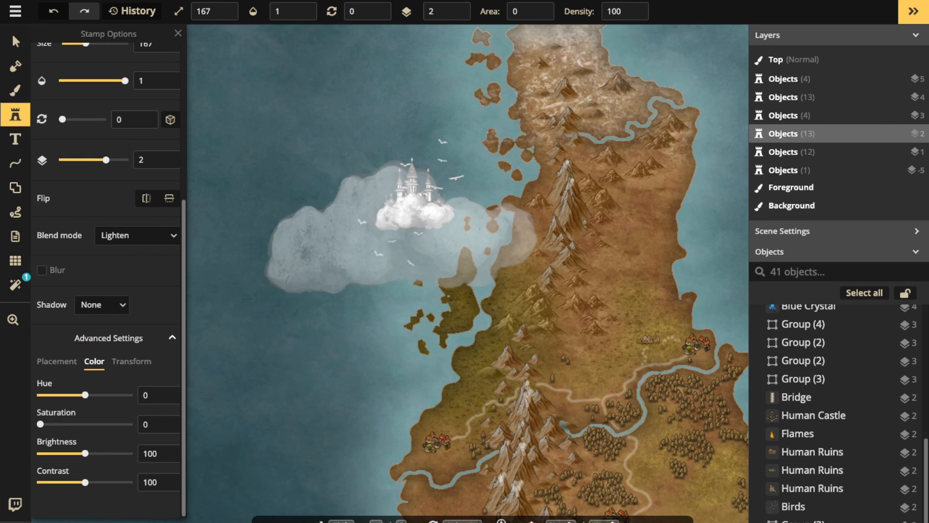
key("3")
key("[")
key("[")
key("[")
key("[")
key("[")
key("[")
key("[")
key("[")
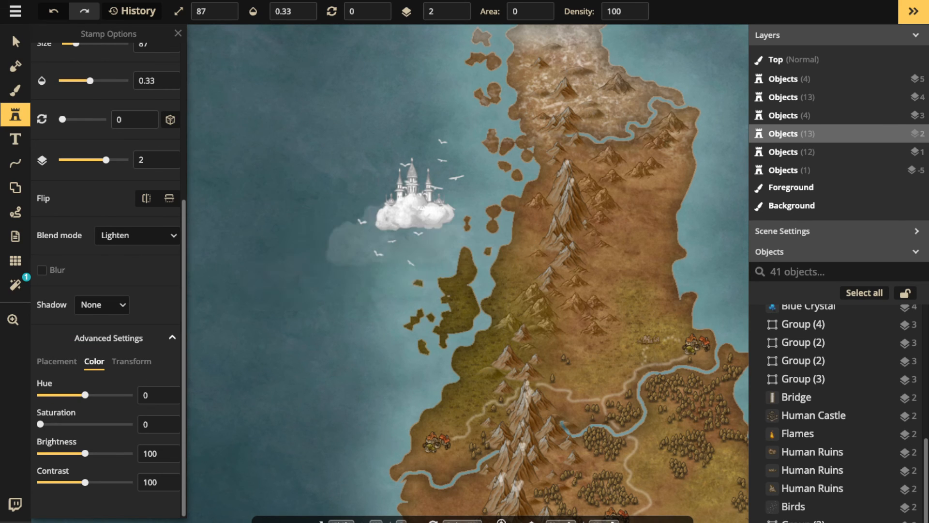
key("2")
Place faint clouds around the floating castle, building up a bank over the sea to its north and west
left_click(327, 224)
left_click(420, 275)
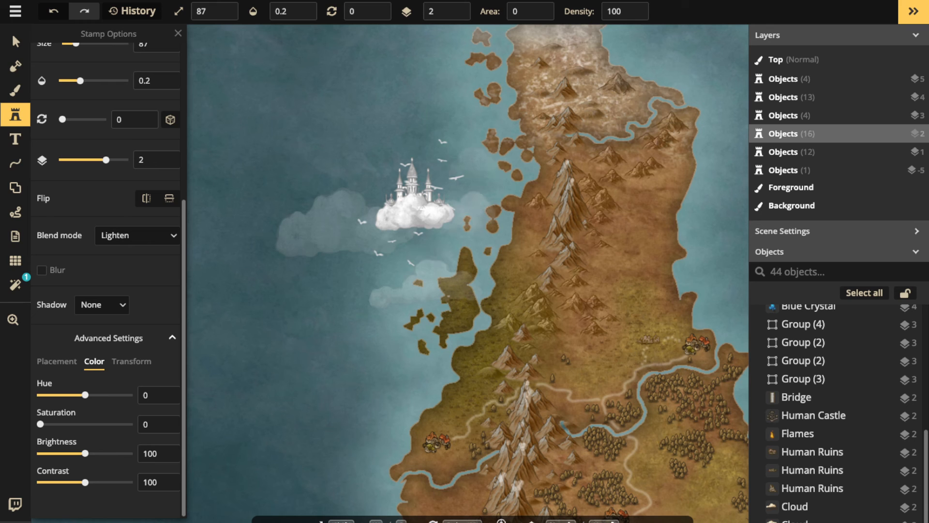
left_click(468, 161)
left_click(381, 140)
left_click(308, 155)
left_click(334, 170)
left_click(417, 111)
left_click(349, 98)
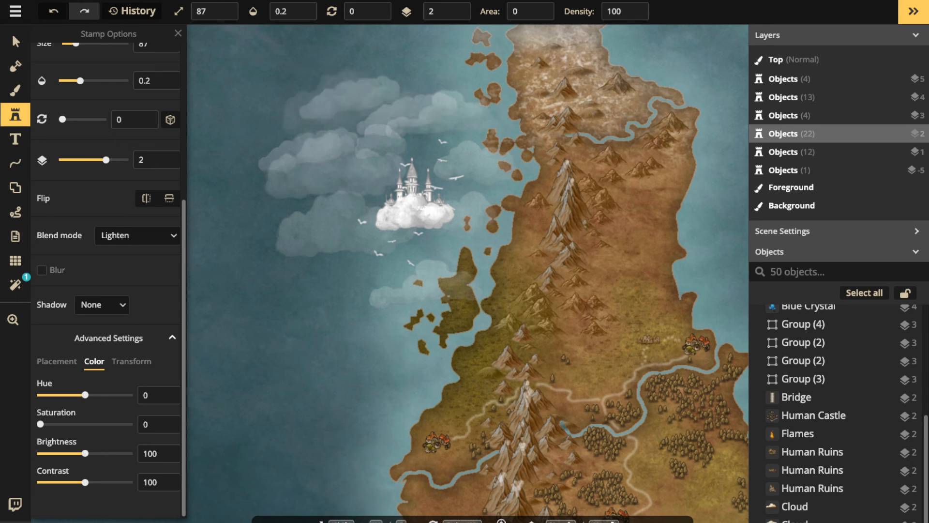
Extend the faint cloud bank farther west and south along the western continent's west coast
left_click(225, 149)
left_click(334, 242)
left_click(413, 302)
left_click(375, 351)
left_click(353, 398)
left_click(326, 356)
scroll(325, 354, "down", 4)
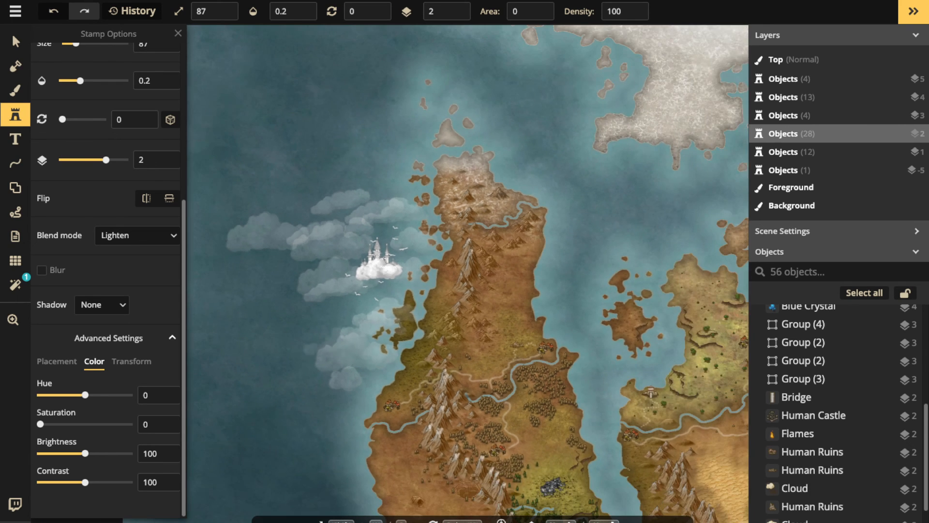
mouse_move(406, 353)
left_mouse_down()
mouse_move(317, 460)
mouse_move(363, 443)
left_mouse_up()
left_click_drag(300, 372, 345, 267)
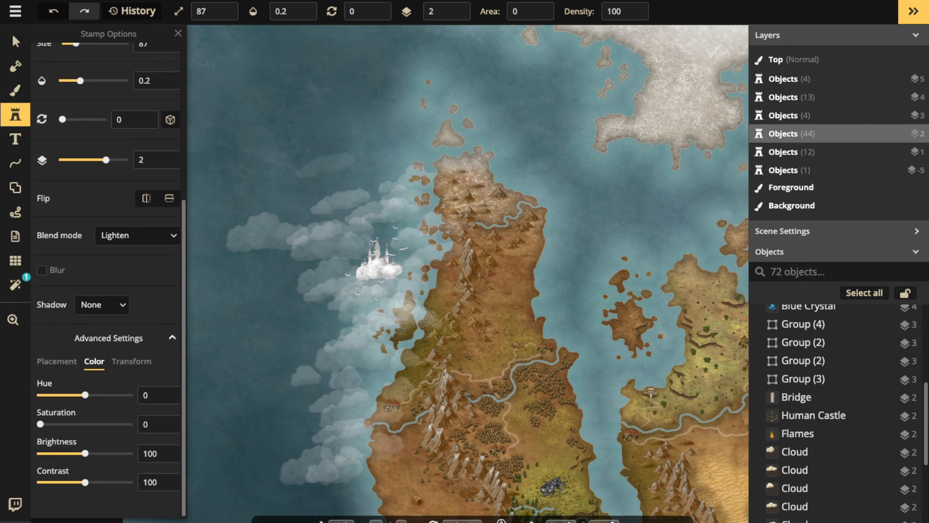
Examine the castle among the clouds up close and within the whole map
key("s")
scroll(373, 247, "down", 3)
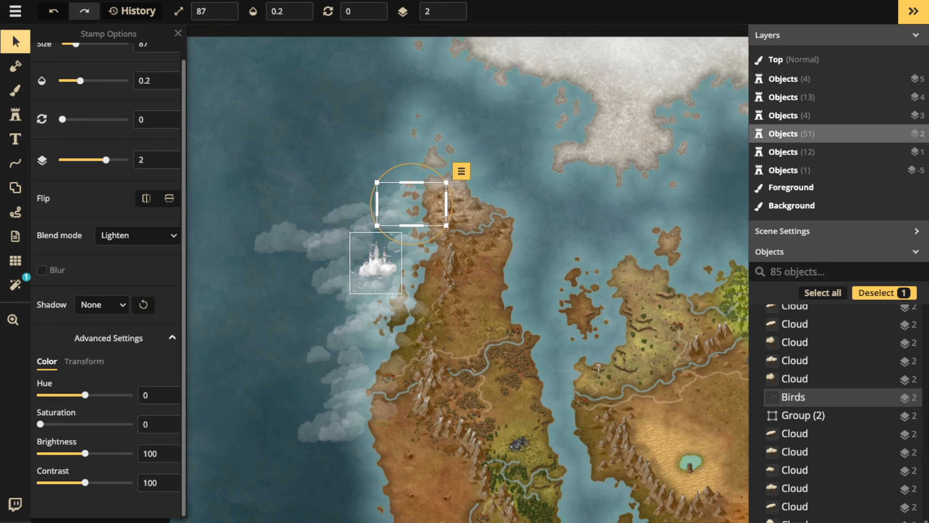
scroll(340, 331, "up", 5)
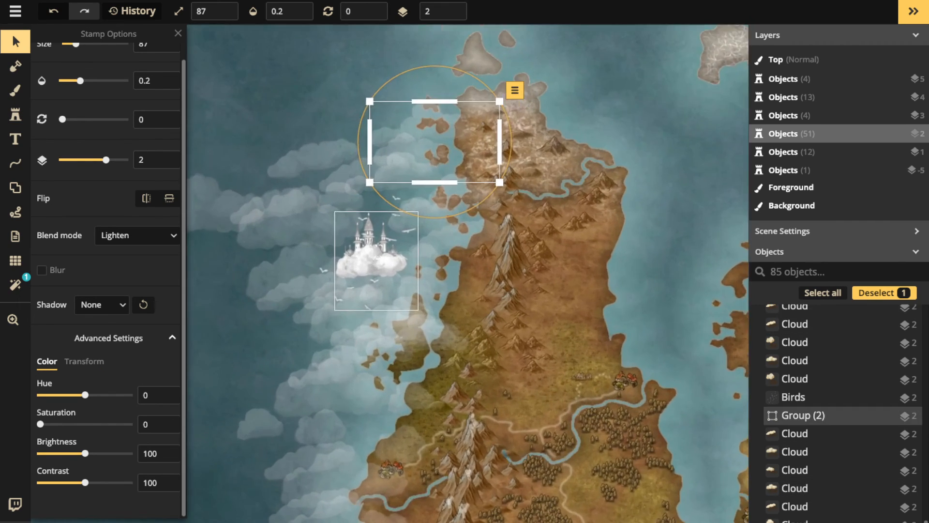
scroll(372, 269, "up", 1)
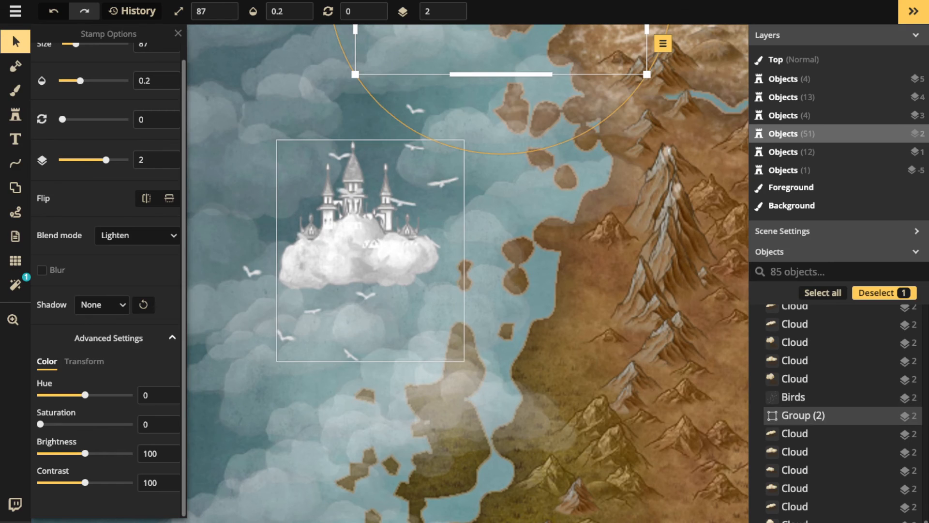
scroll(355, 234, "down", 10)
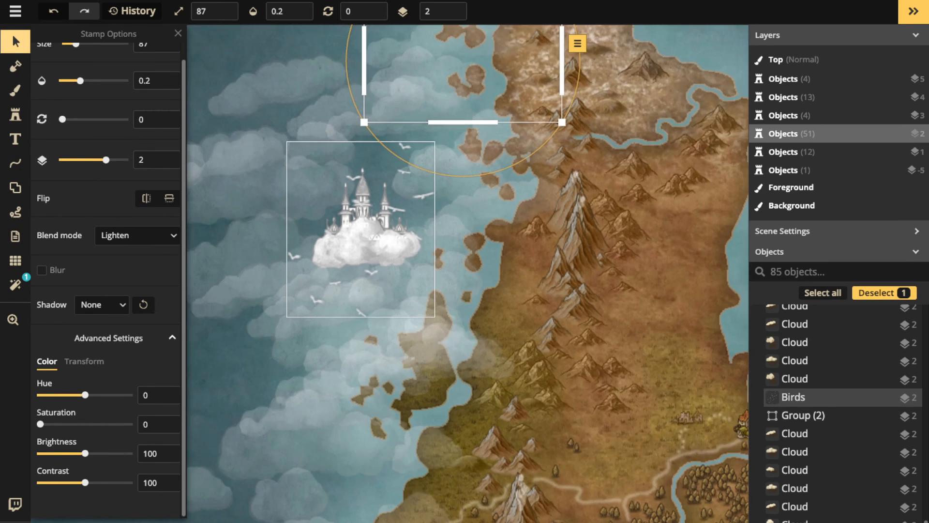
scroll(352, 218, "down", 1)
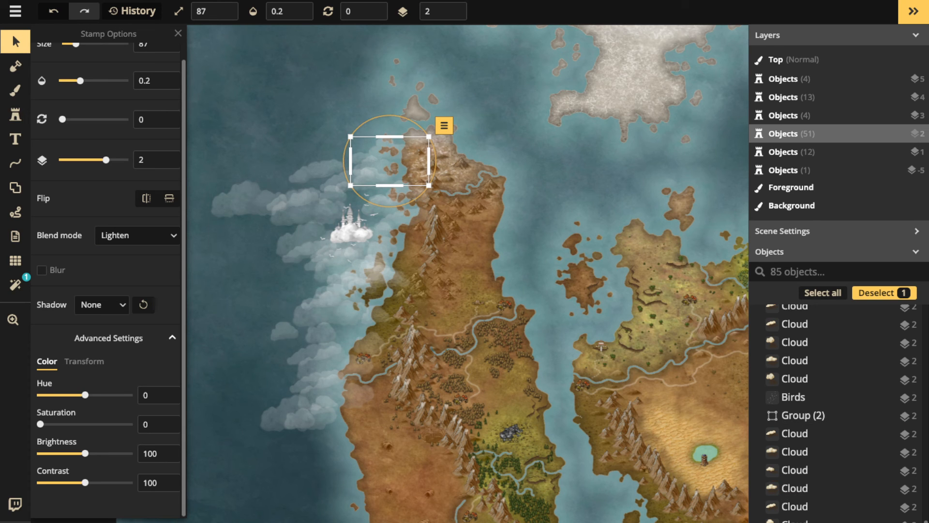
key("Escape")
scroll(345, 213, "down", 10)
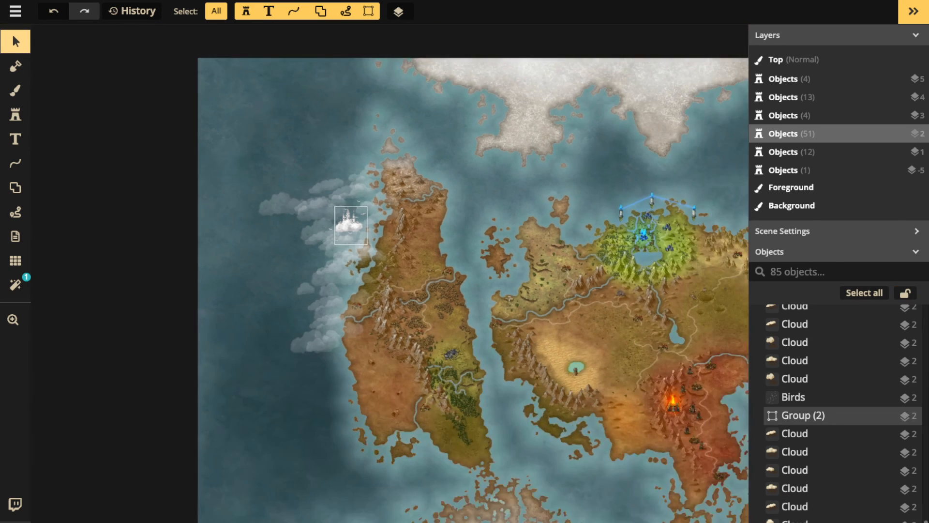
left_click(12, 320)
left_click_drag(405, 495, 413, 496)
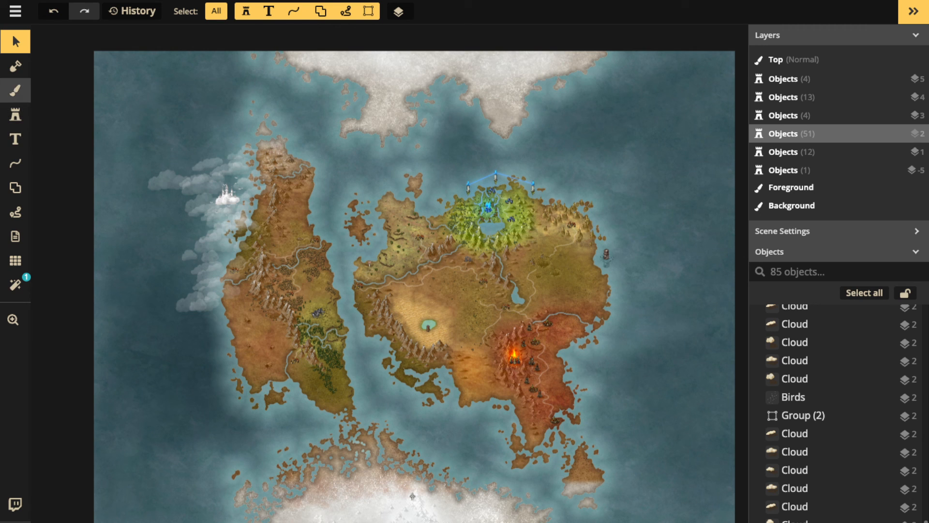
Fill the map's Top brush layer with solid black (000000)
left_click(15, 90)
left_click(166, 70)
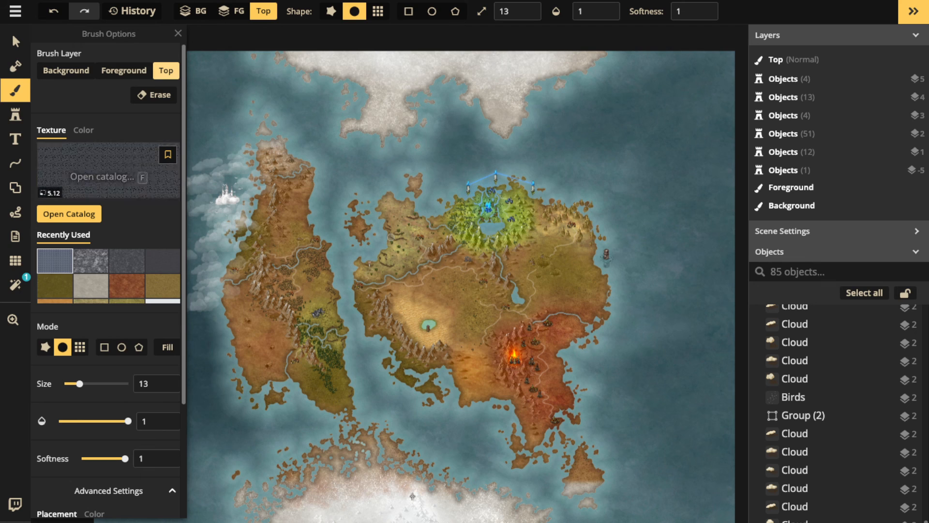
left_click(83, 130)
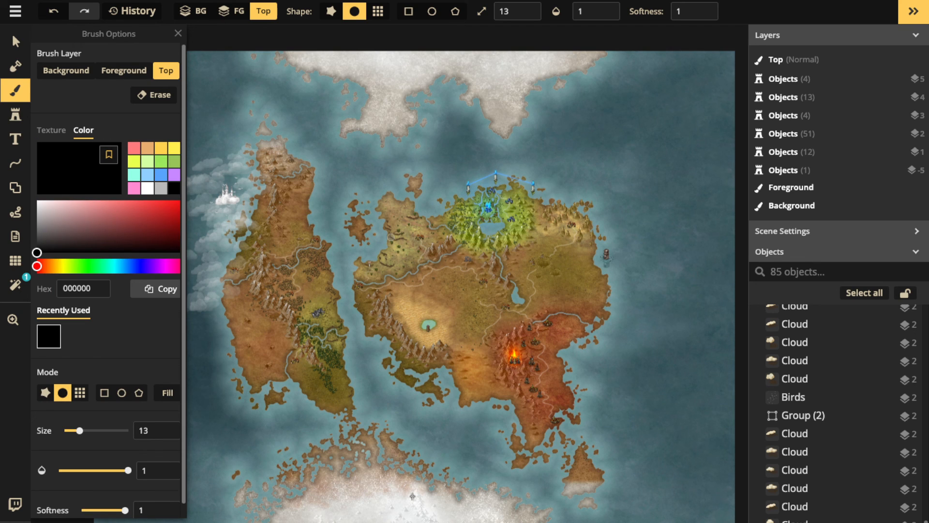
left_click(168, 392)
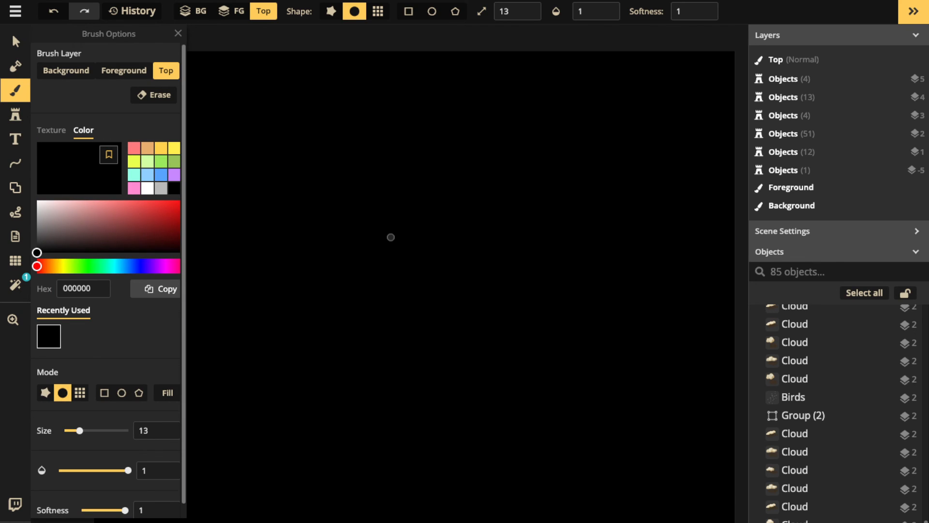
Switch the Top layer brush to erasing with a round tip and enlarge it to size 143
key("e")
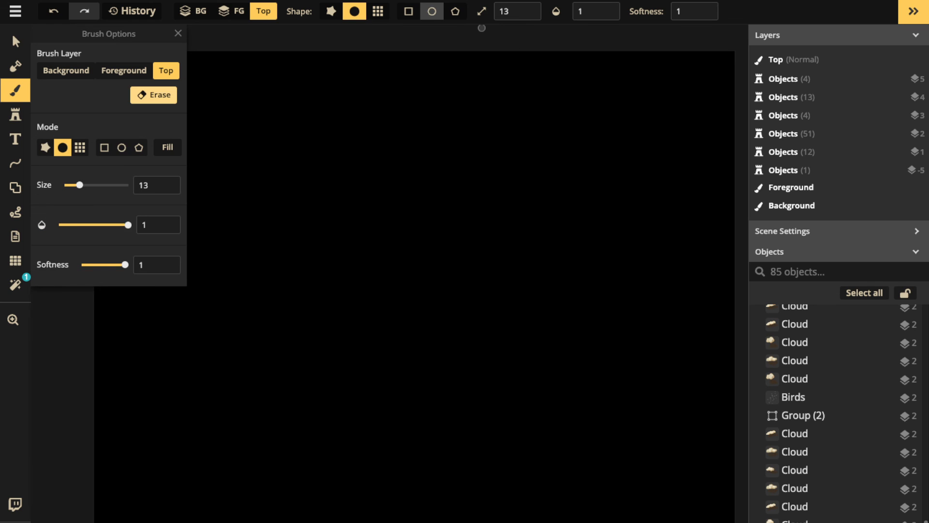
left_click(431, 11)
left_click(355, 11)
key("bracketright")
key("bracketright")
key("bracketright")
key("bracketright")
key("bracketright")
key("bracketright")
key("bracketright")
key("bracketright")
key("bracketright")
key("bracketright")
key("bracketright")
key("bracketright")
key("bracketright")
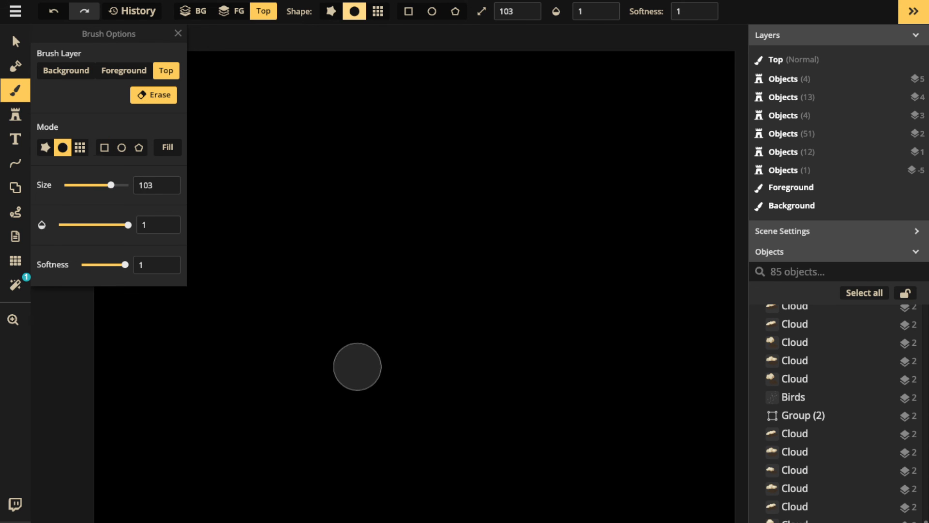
Try an erasing stroke on the black cover, undo it and set the eraser's opacity to 0.5
mouse_move(500, 279)
left_mouse_down()
mouse_move(461, 267)
mouse_move(458, 230)
mouse_move(517, 210)
mouse_move(471, 222)
mouse_move(425, 251)
mouse_move(530, 286)
left_mouse_up()
key("ctrl+z")
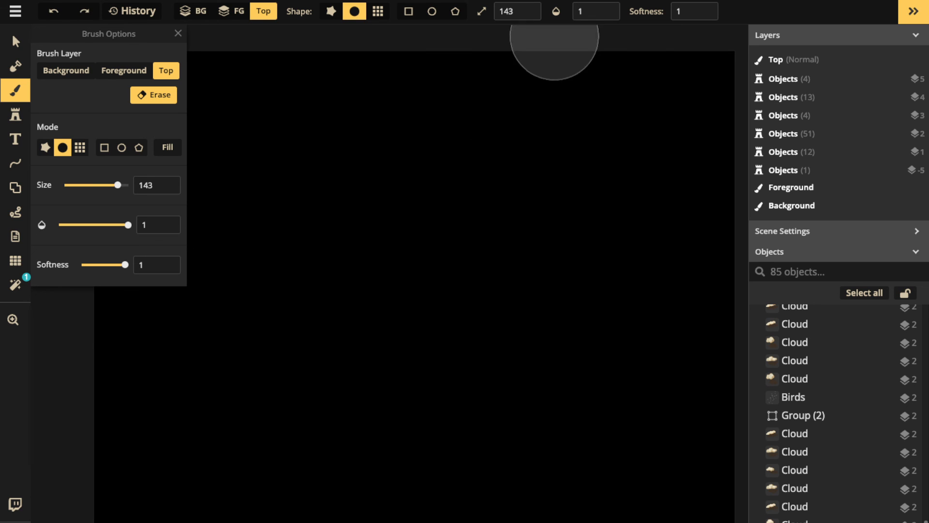
left_click(583, 12)
type("0.5")
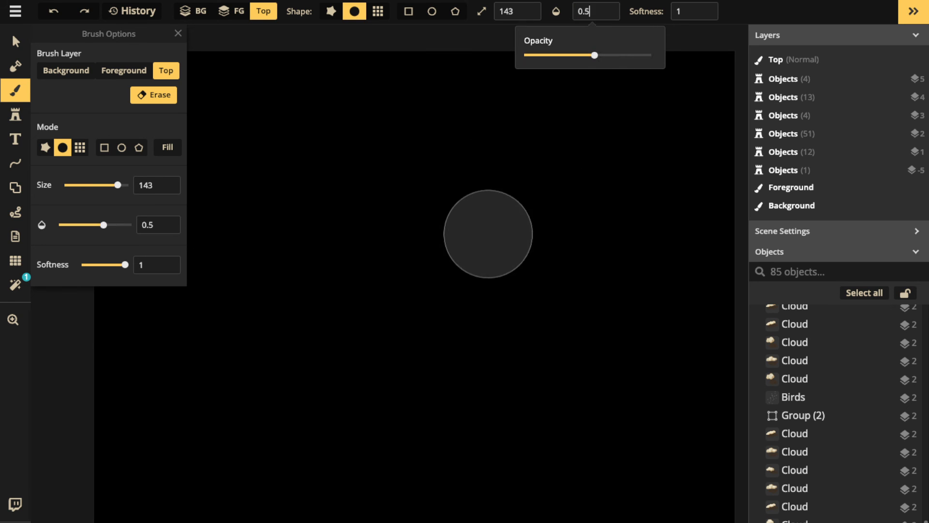
key("Return")
Erase the black cover with soft strokes over the eastern and western continents and their surrounding coasts
mouse_move(446, 242)
left_mouse_down()
mouse_move(479, 249)
mouse_move(429, 230)
mouse_move(414, 265)
mouse_move(485, 271)
mouse_move(487, 229)
mouse_move(476, 205)
mouse_move(405, 208)
mouse_move(378, 231)
mouse_move(384, 251)
mouse_move(434, 287)
mouse_move(492, 274)
mouse_move(494, 265)
mouse_move(447, 206)
left_mouse_up()
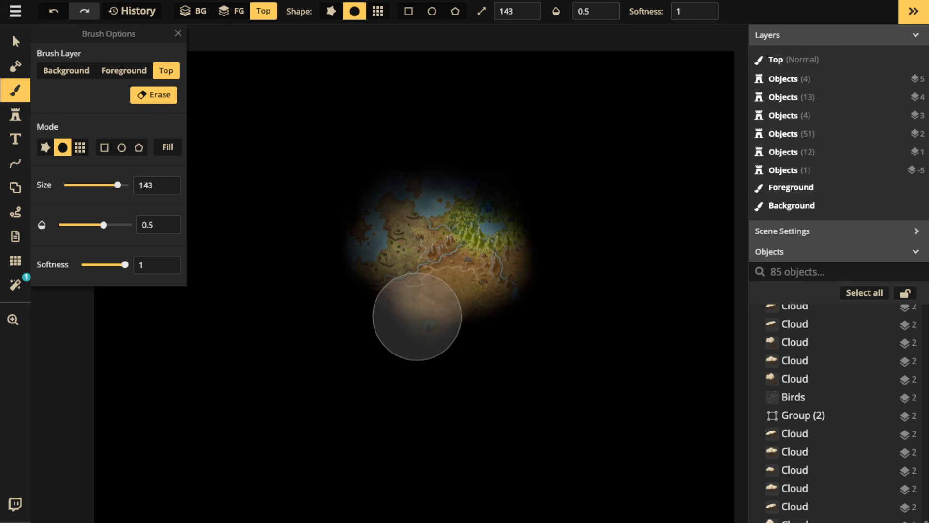
mouse_move(417, 316)
left_mouse_down()
mouse_move(486, 291)
mouse_move(484, 279)
mouse_move(377, 290)
left_mouse_up()
scroll(329, 169, "down", 1)
scroll(331, 169, "down", 2)
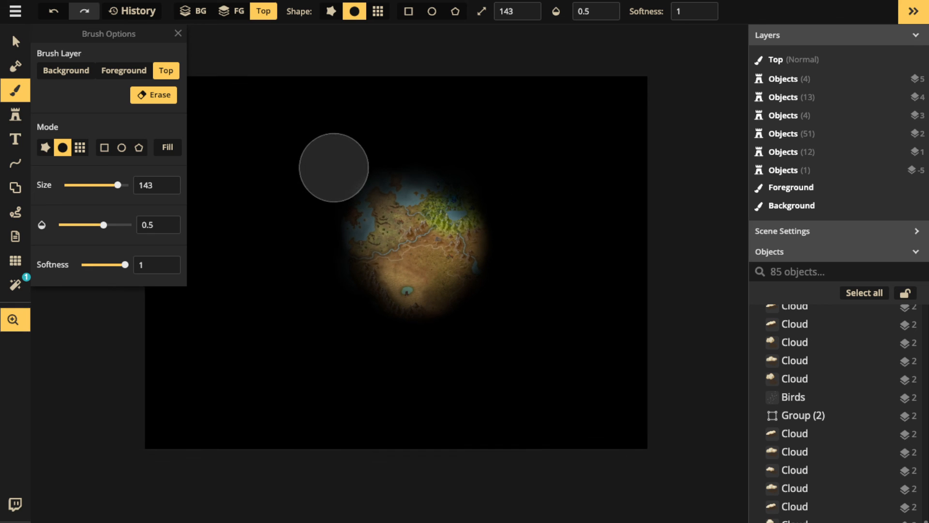
left_click_drag(332, 167, 335, 146)
mouse_move(365, 228)
left_mouse_down()
mouse_move(419, 287)
mouse_move(486, 269)
mouse_move(491, 241)
left_mouse_up()
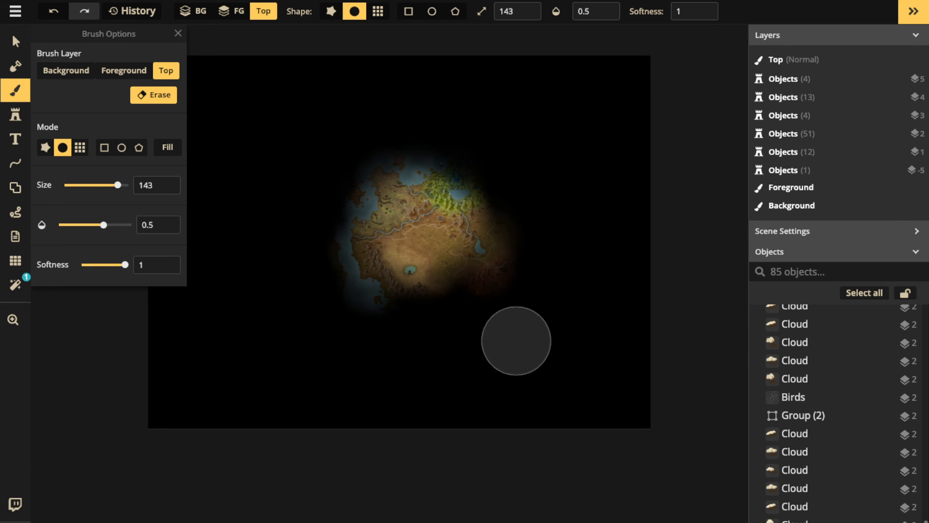
mouse_move(516, 339)
left_mouse_down()
mouse_move(508, 353)
mouse_move(479, 352)
left_mouse_up()
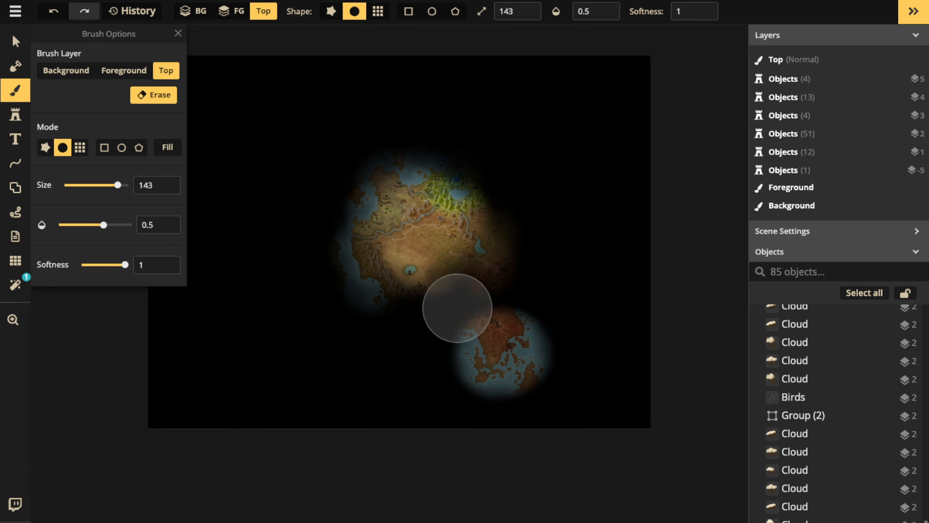
mouse_move(456, 306)
left_mouse_down()
mouse_move(540, 272)
mouse_move(540, 285)
mouse_move(514, 272)
mouse_move(517, 209)
mouse_move(477, 169)
mouse_move(576, 182)
mouse_move(566, 163)
mouse_move(493, 146)
mouse_move(501, 138)
mouse_move(399, 159)
mouse_move(409, 150)
mouse_move(376, 167)
mouse_move(365, 214)
mouse_move(294, 239)
mouse_move(319, 256)
mouse_move(279, 258)
mouse_move(321, 305)
mouse_move(376, 313)
mouse_move(262, 311)
mouse_move(256, 297)
mouse_move(264, 225)
mouse_move(324, 184)
mouse_move(290, 155)
mouse_move(347, 171)
mouse_move(310, 216)
mouse_move(368, 169)
mouse_move(354, 205)
mouse_move(443, 244)
mouse_move(220, 178)
left_mouse_up()
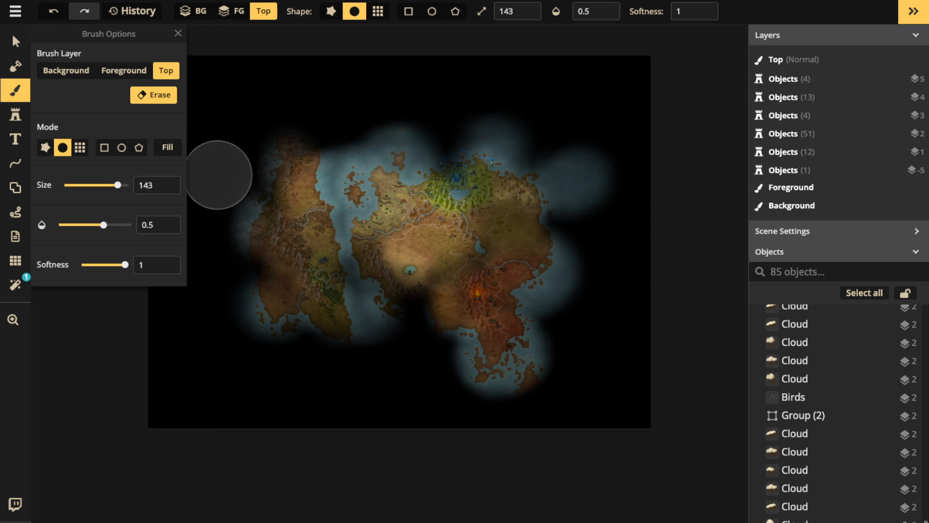